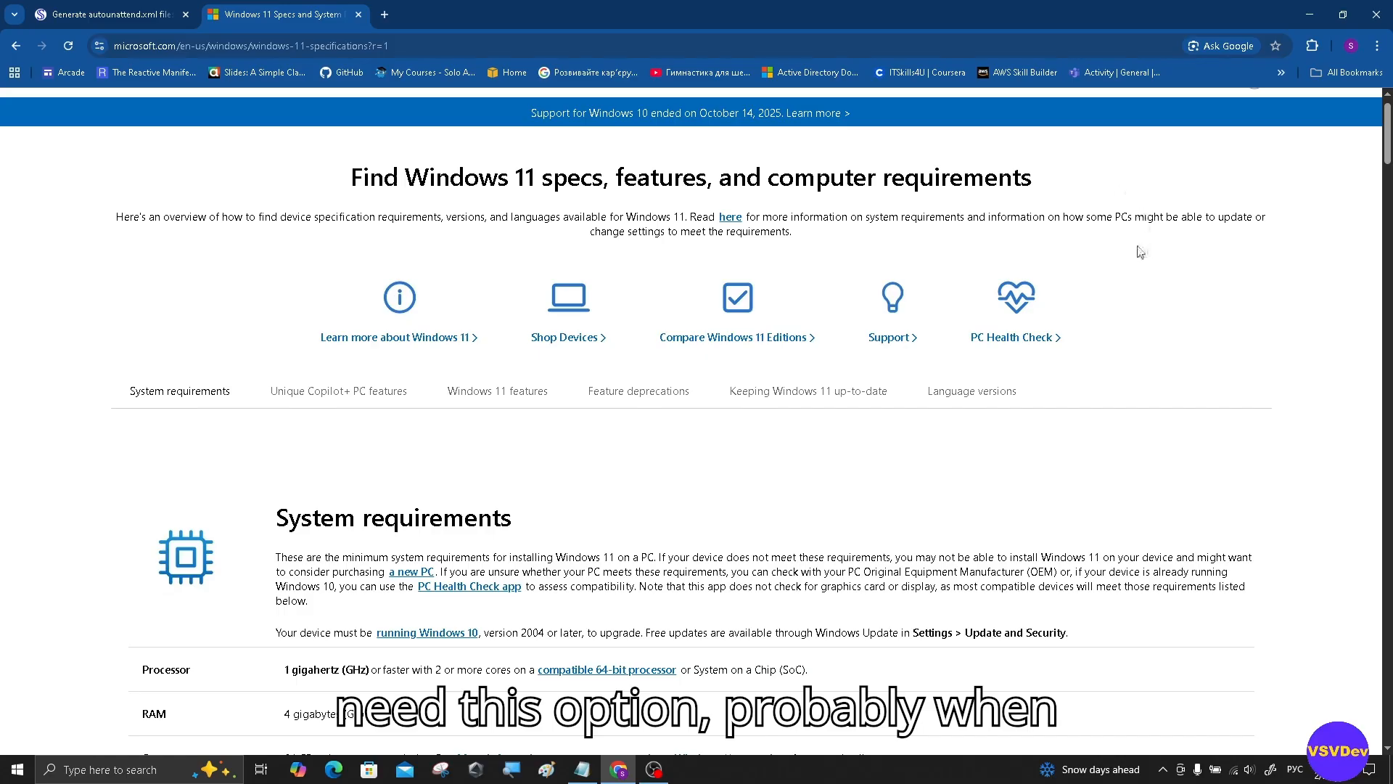
Step: Highlight the Processor row's 'System on a Chip' requirement in the Windows 11 requirements table
scroll(816, 379, down, 3)
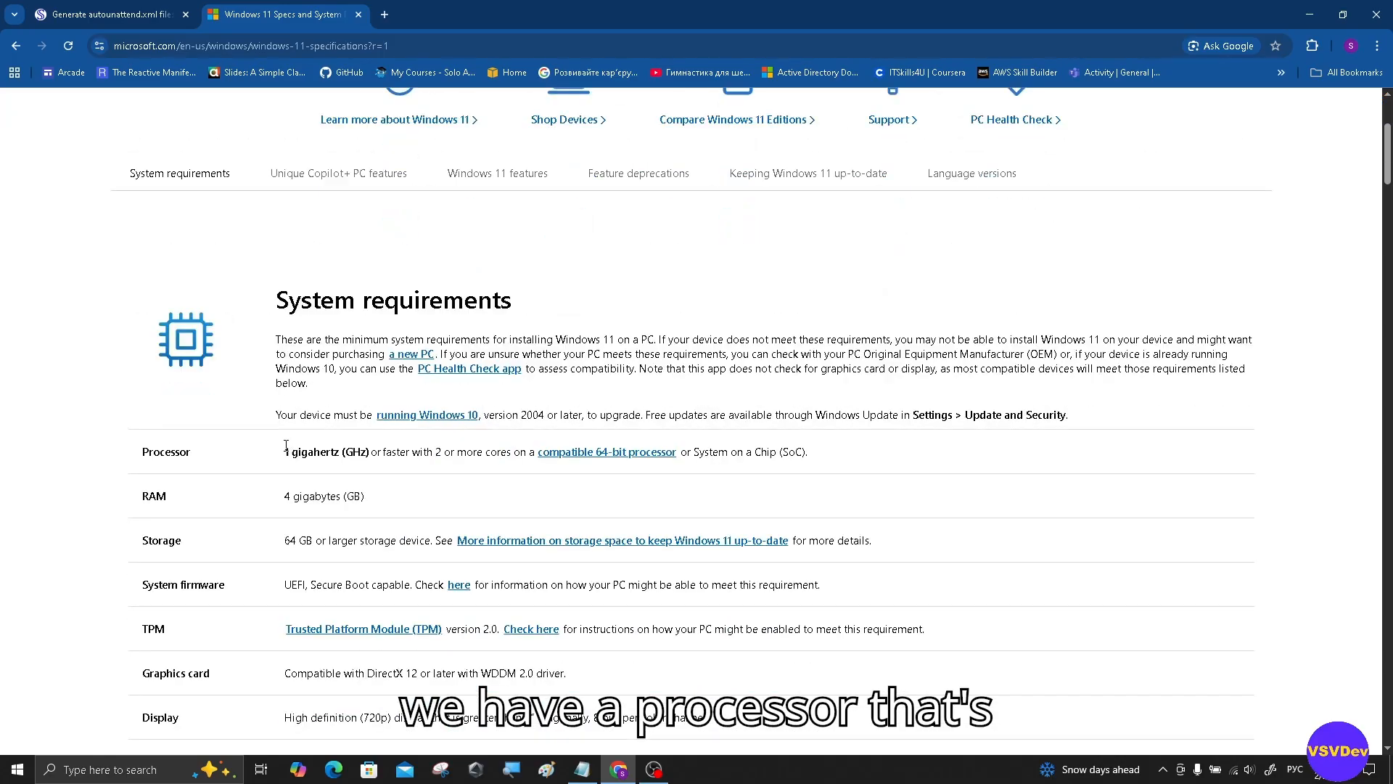
double_click(148, 450)
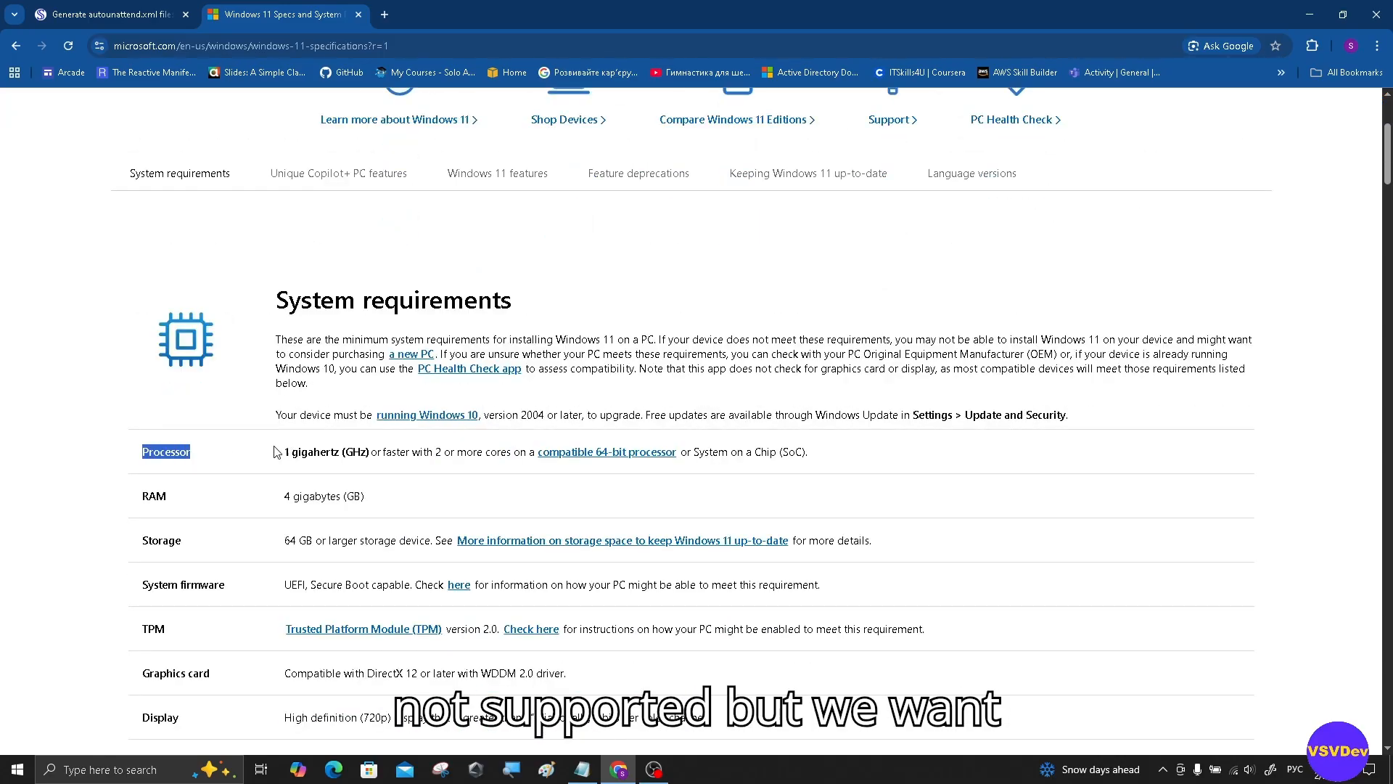
click(831, 455)
drag(827, 456, 700, 455)
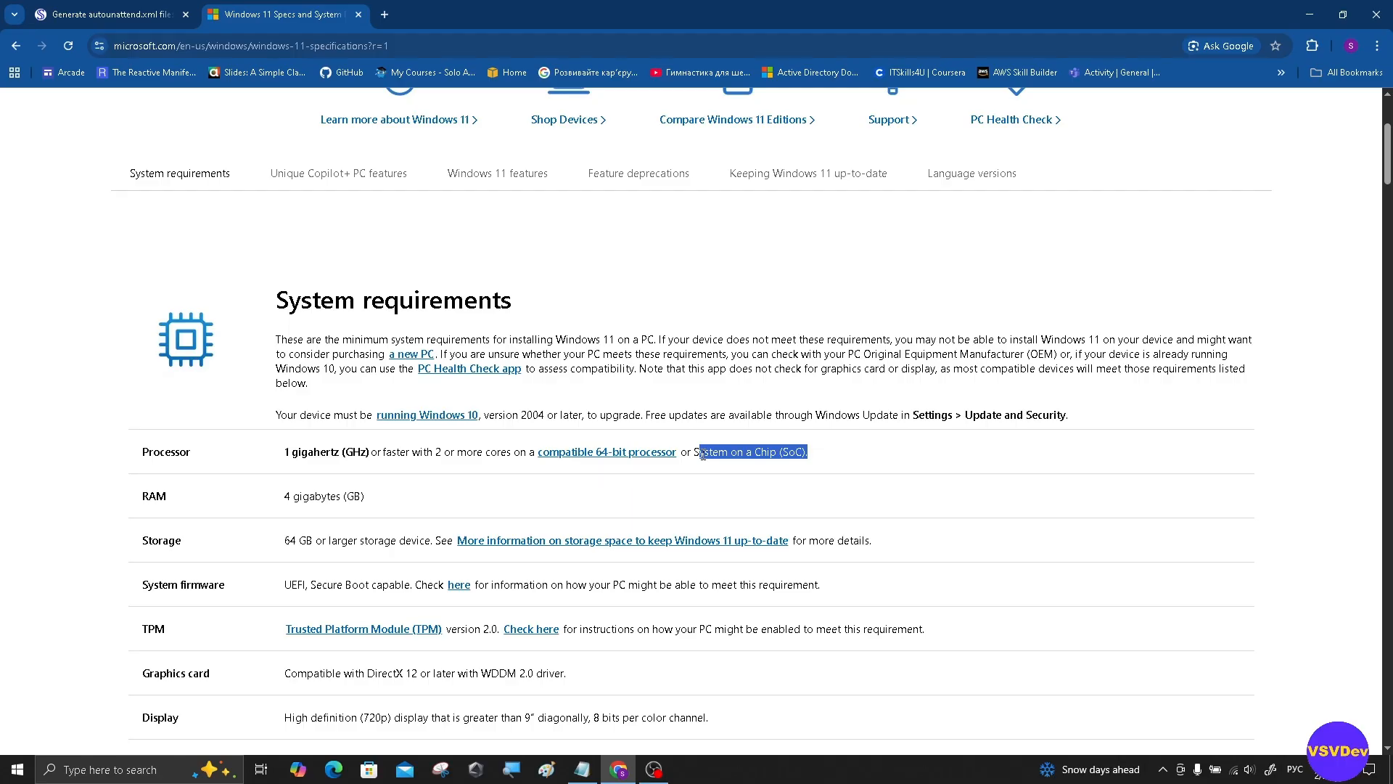
Step: Switch to the 'Generate autounattend.xml files' tab and scroll through its language and setup settings
click(98, 10)
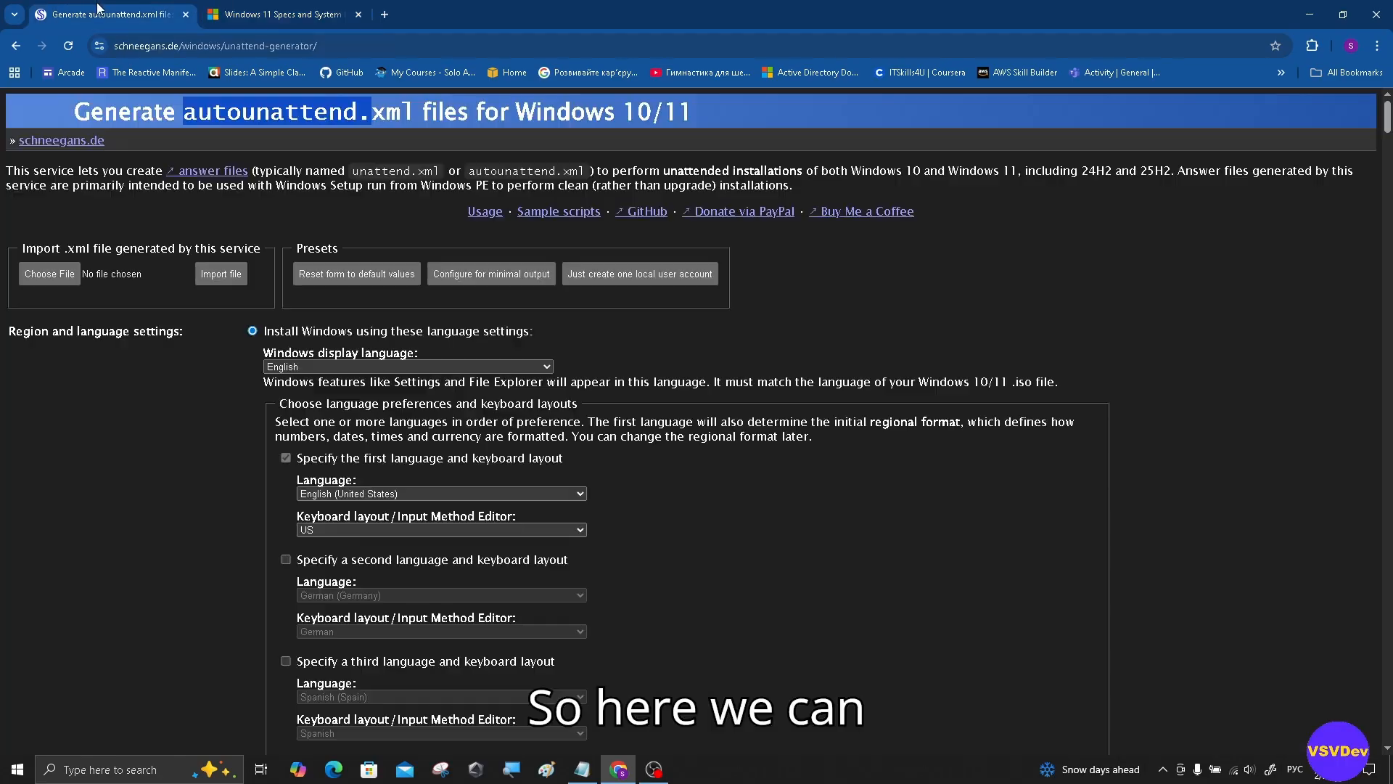
scroll(620, 317, down, 1)
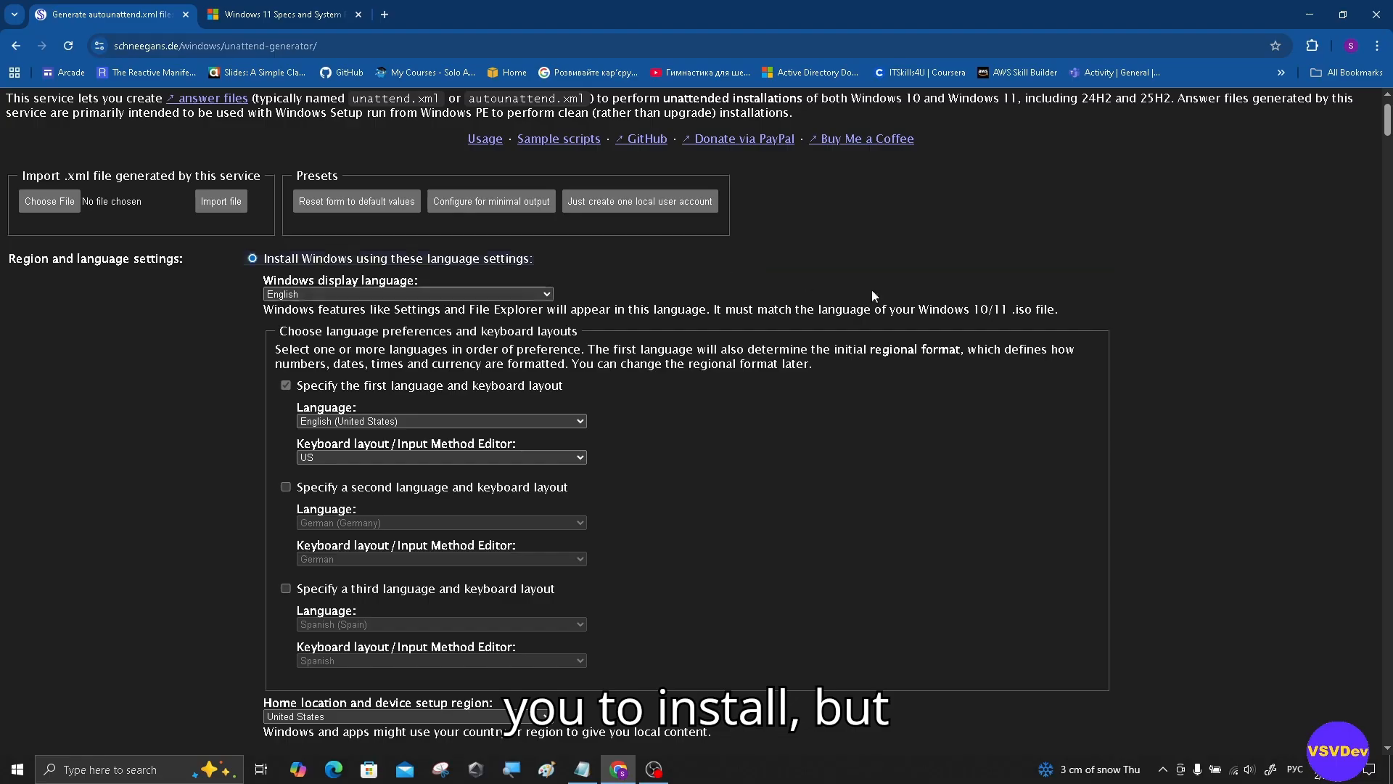
scroll(937, 310, down, 8)
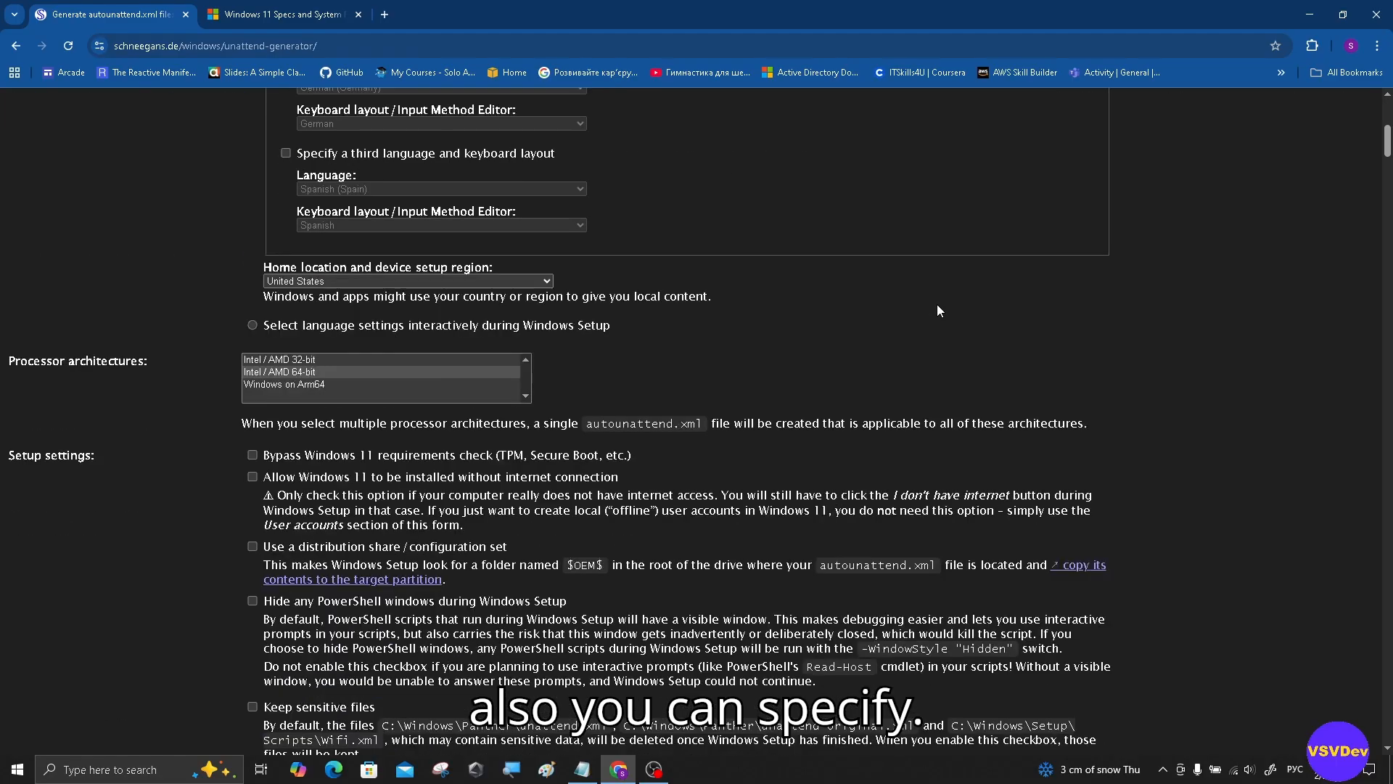
scroll(938, 310, up, 2)
scroll(938, 305, up, 6)
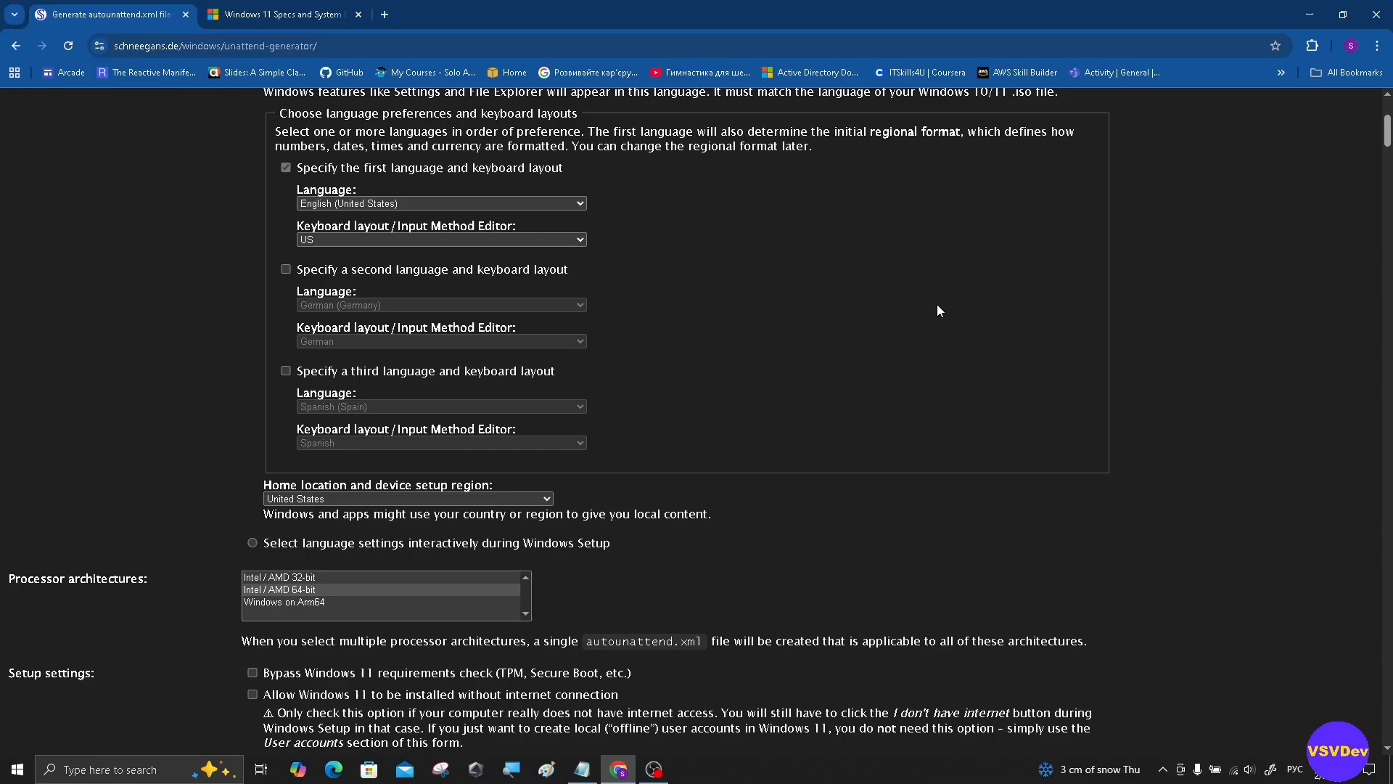
scroll(988, 274, up, 1)
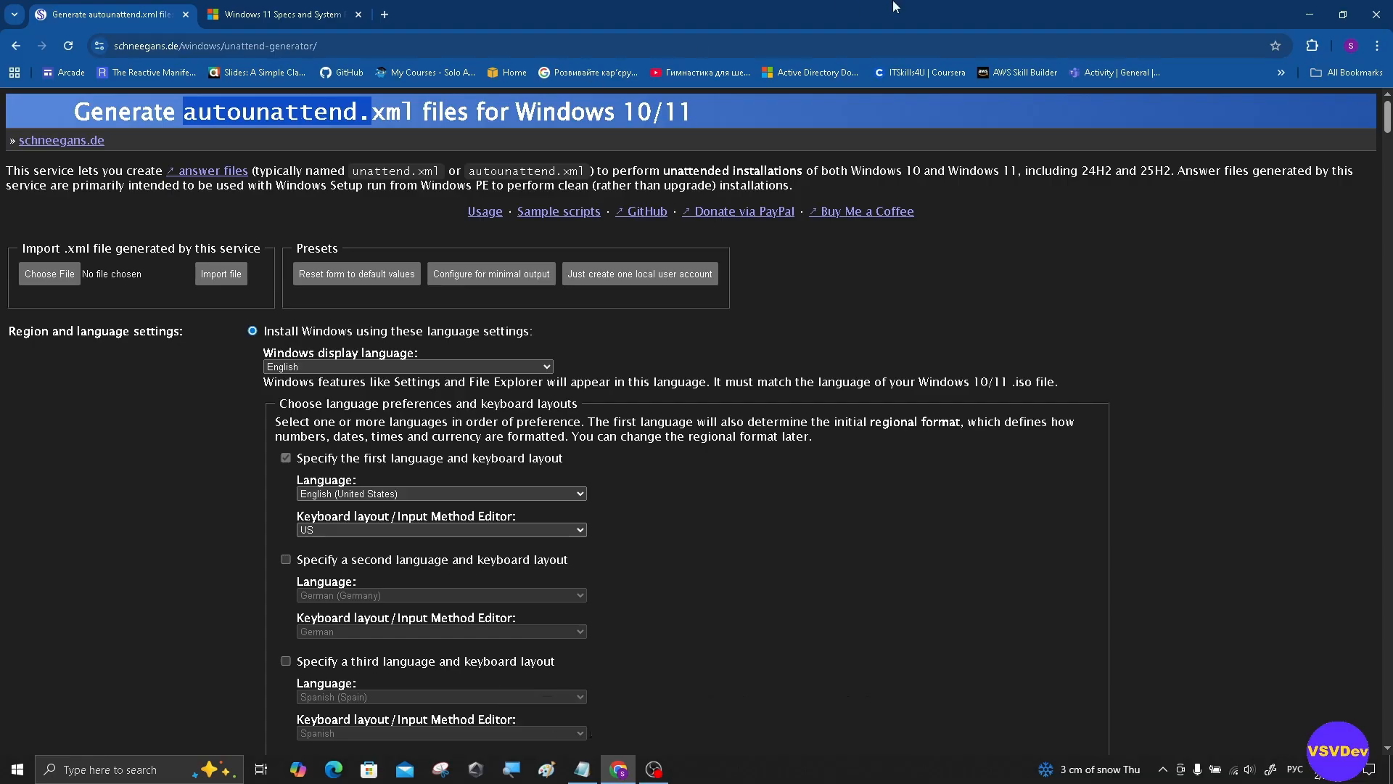
drag(1388, 116, 1377, 274)
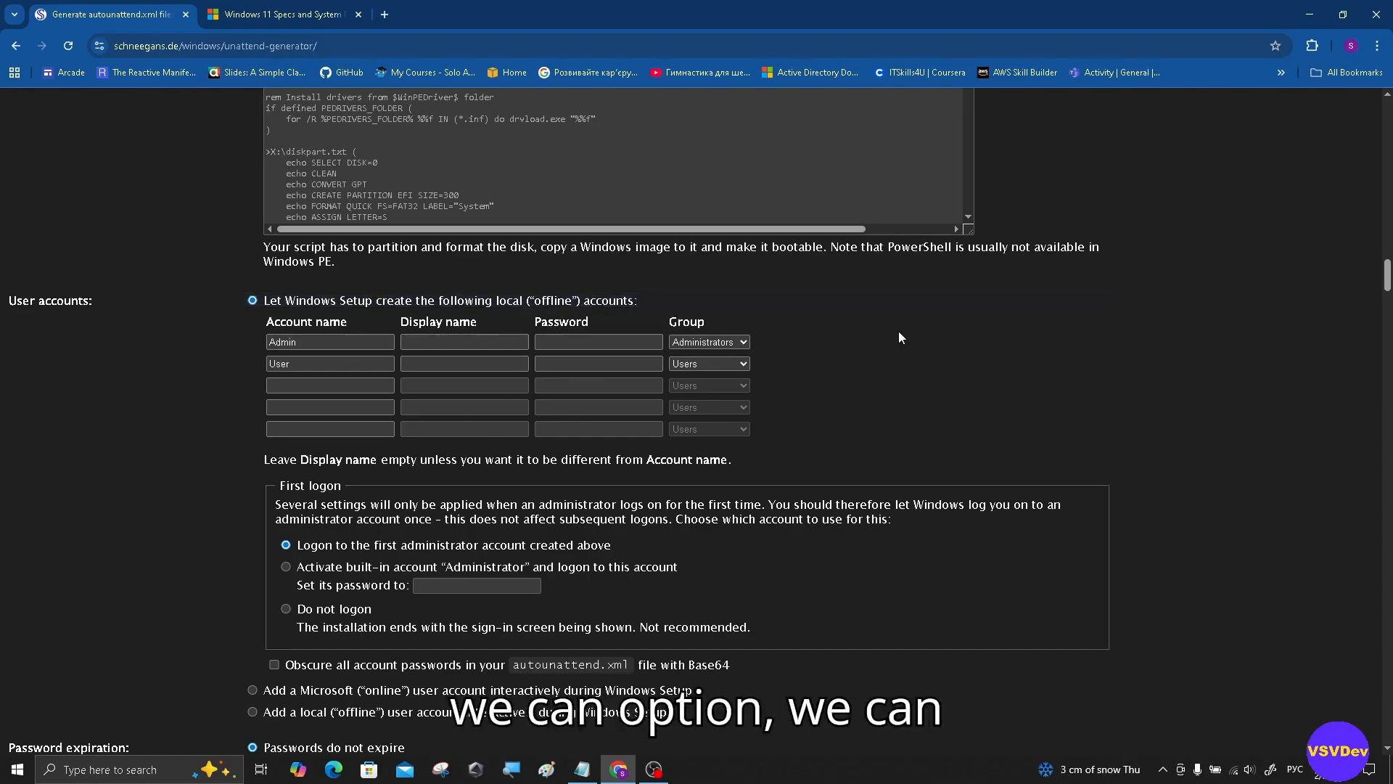
scroll(969, 347, down, 2)
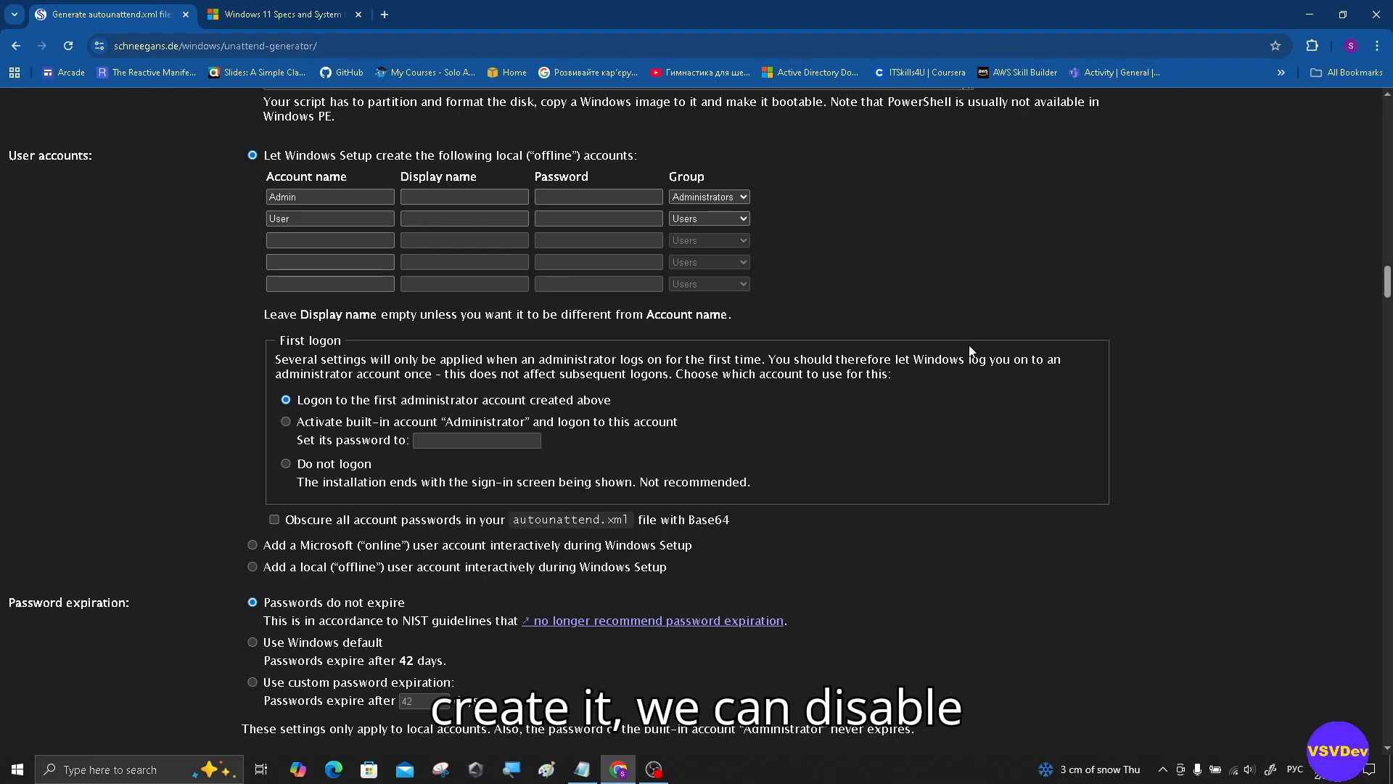
scroll(971, 351, up, 2)
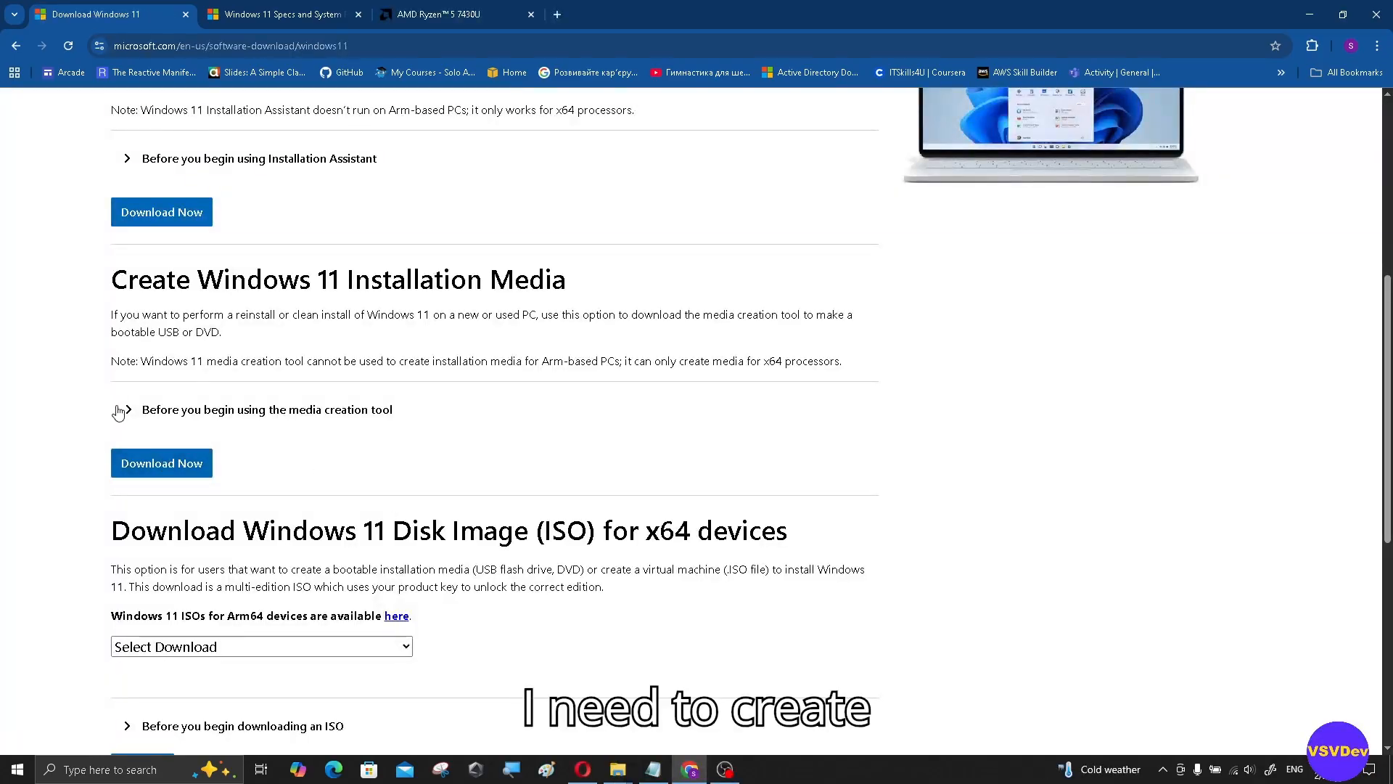
Step: Expand the media creation tool notes and highlight the blank USB or DVD and 8GB minimum requirements
click(130, 415)
scroll(250, 395, down, 3)
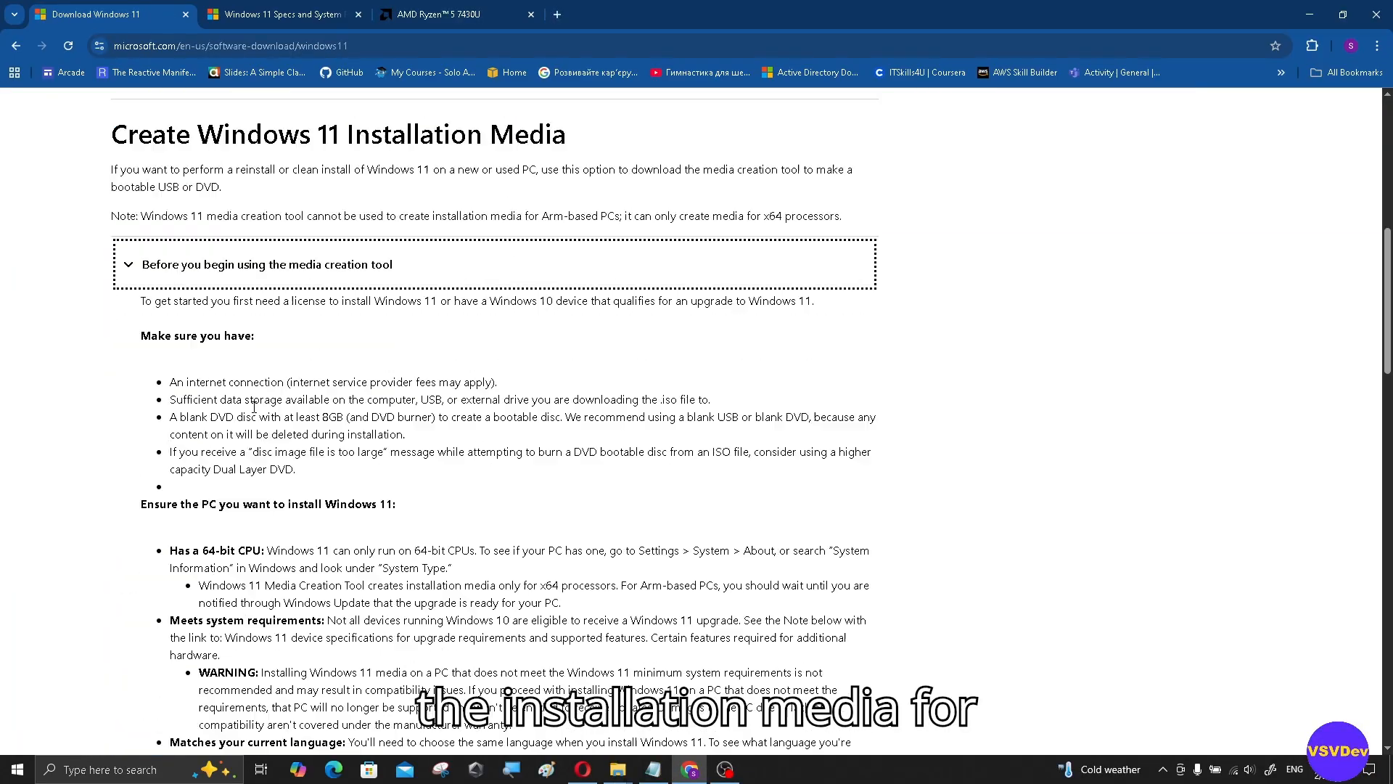
drag(136, 289, 779, 400)
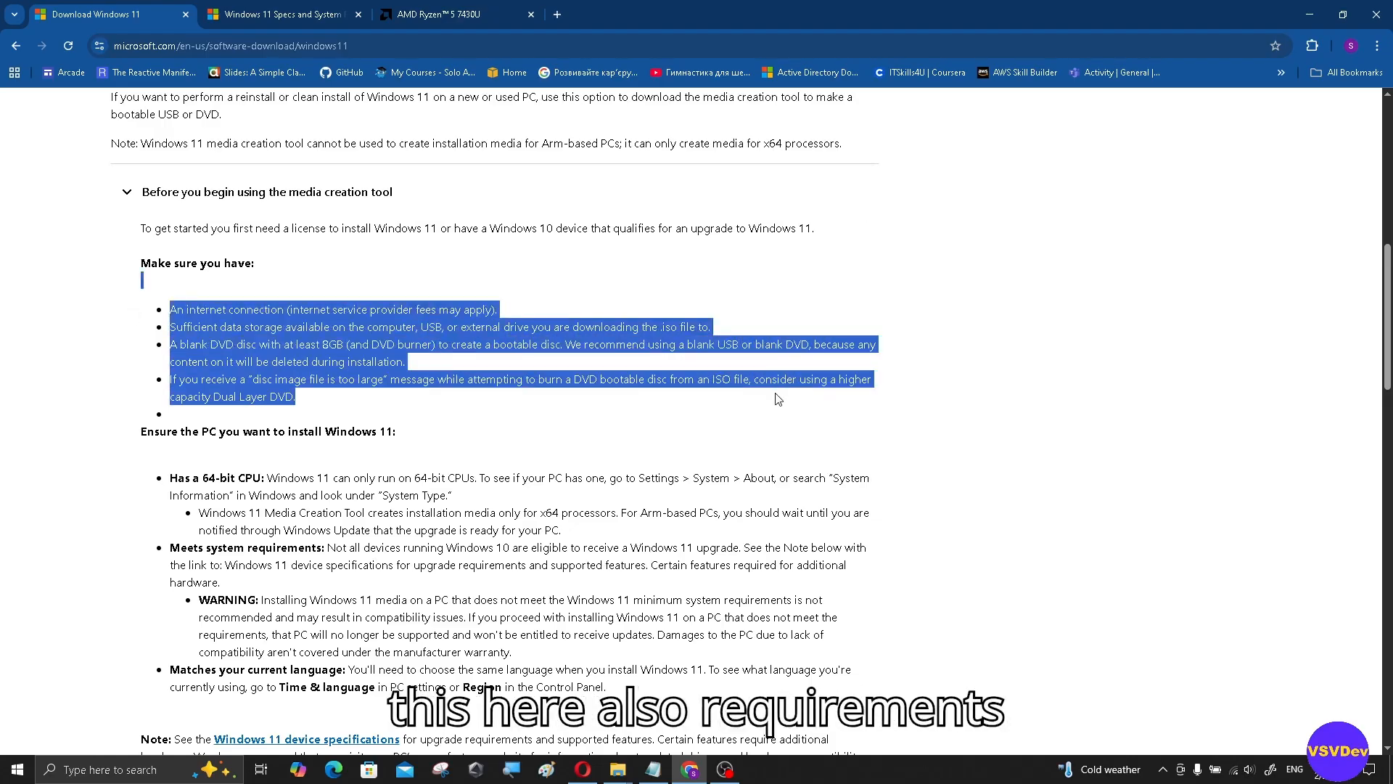
click(247, 341)
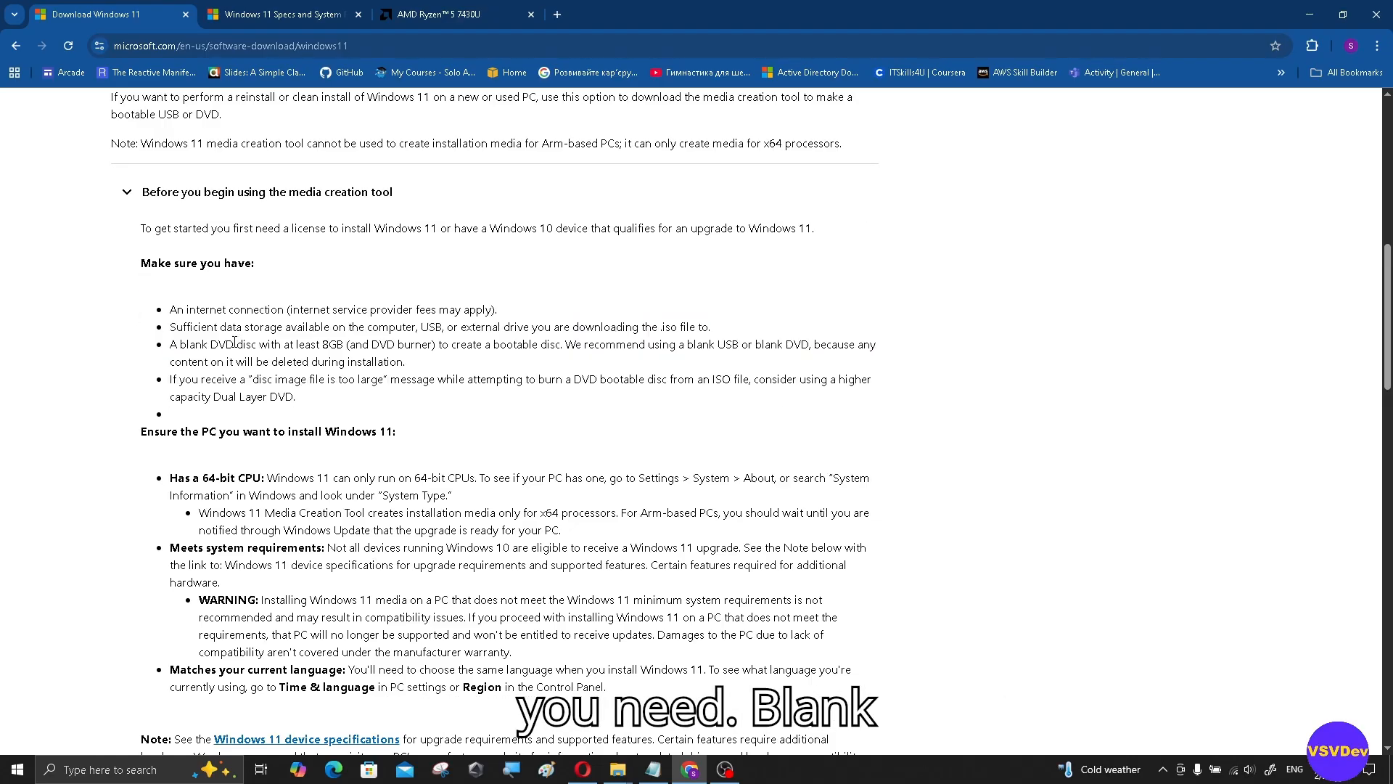
drag(190, 344, 350, 344)
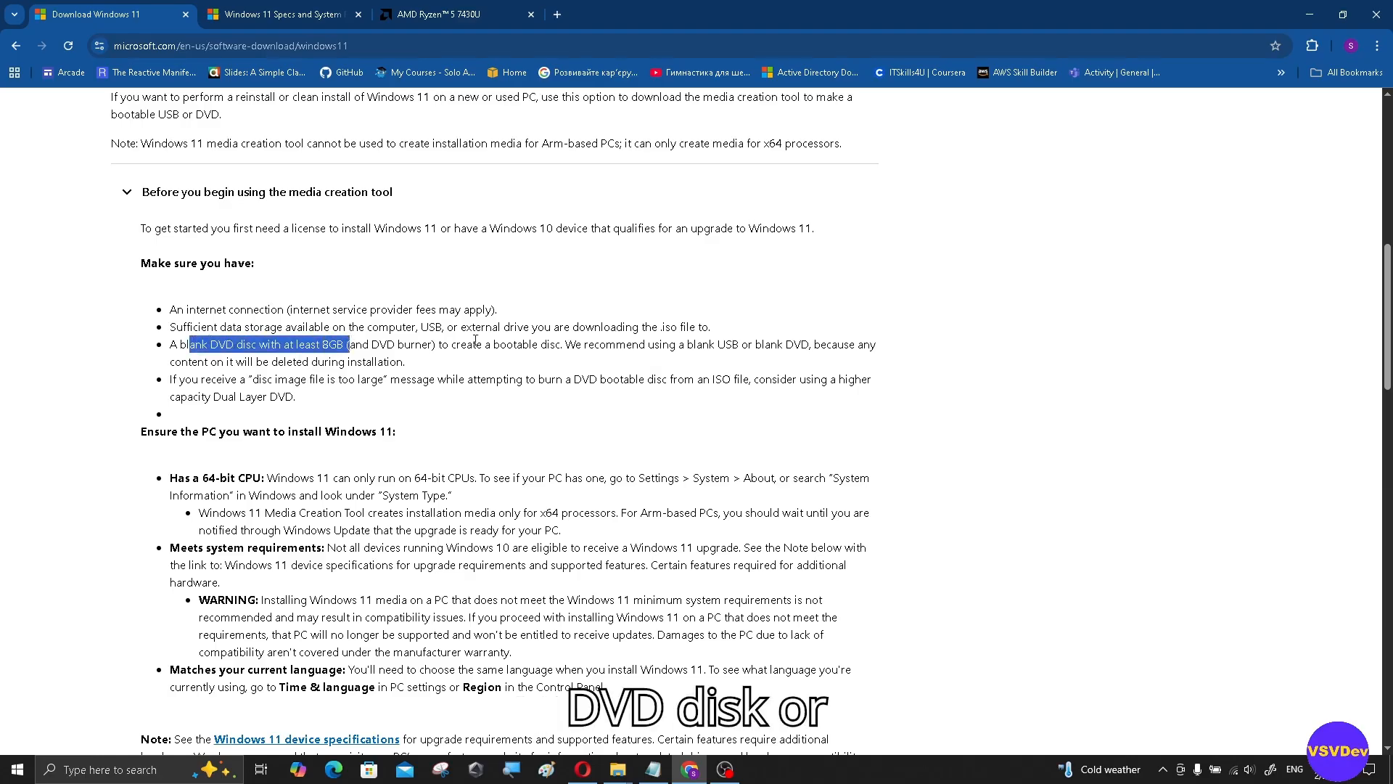
drag(645, 344, 867, 345)
drag(321, 345, 355, 347)
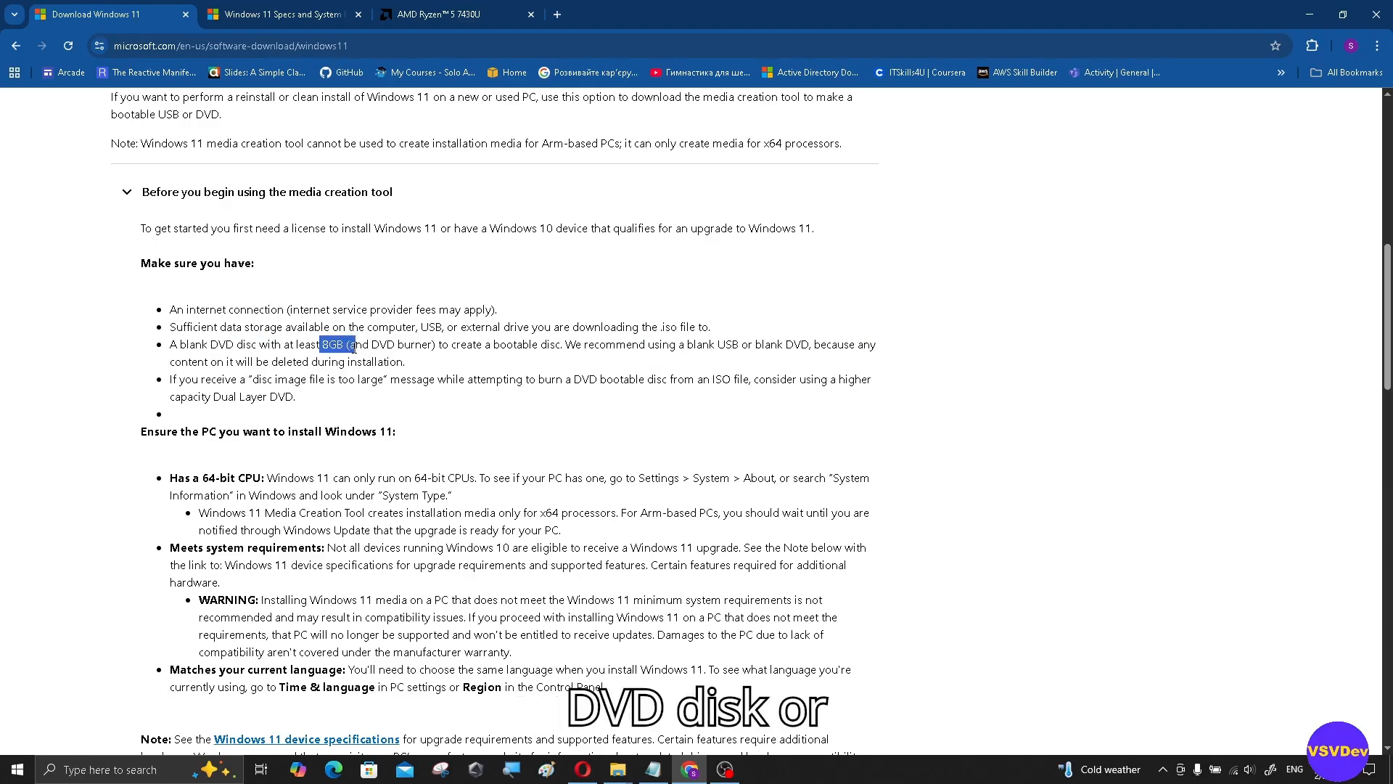
Step: Download MediaCreationTool.exe and show it in the browser's recent downloads
scroll(355, 346, down, 15)
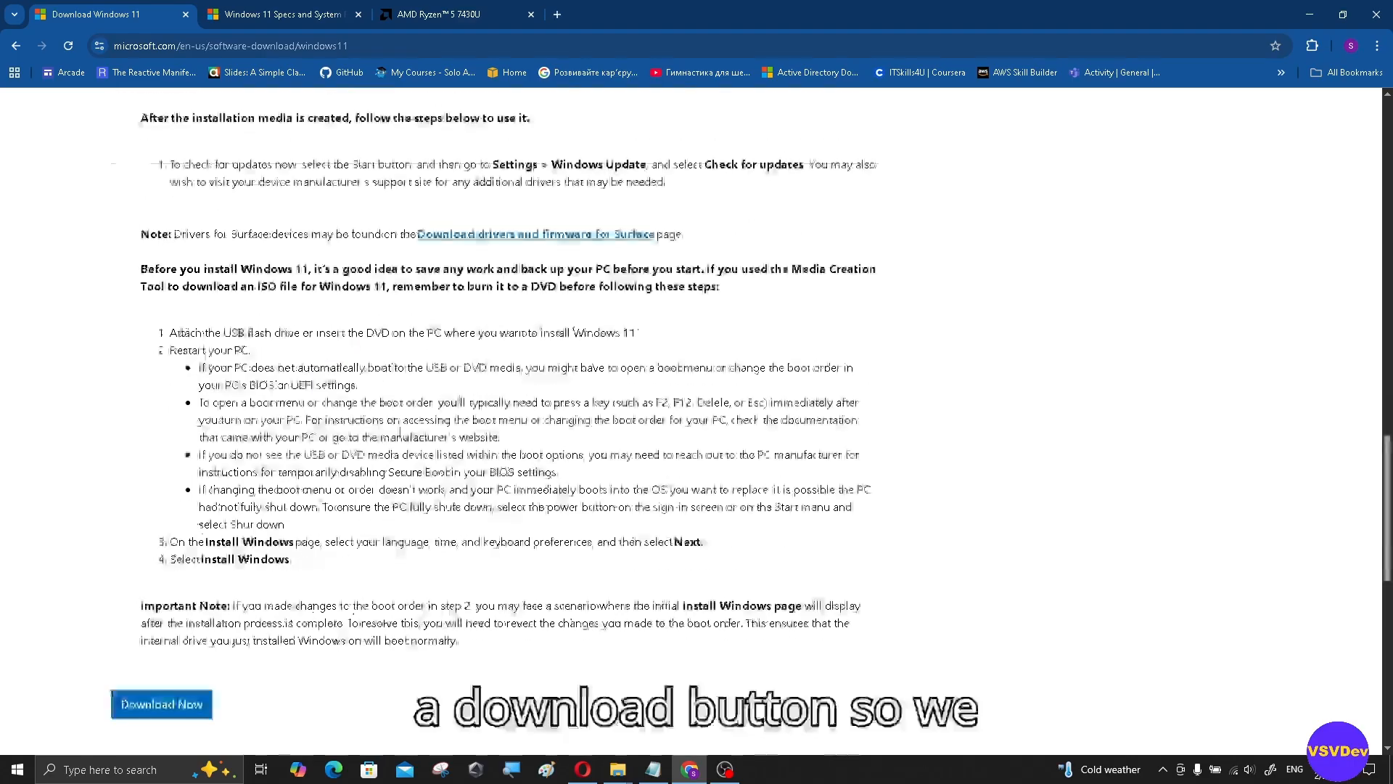
click(161, 706)
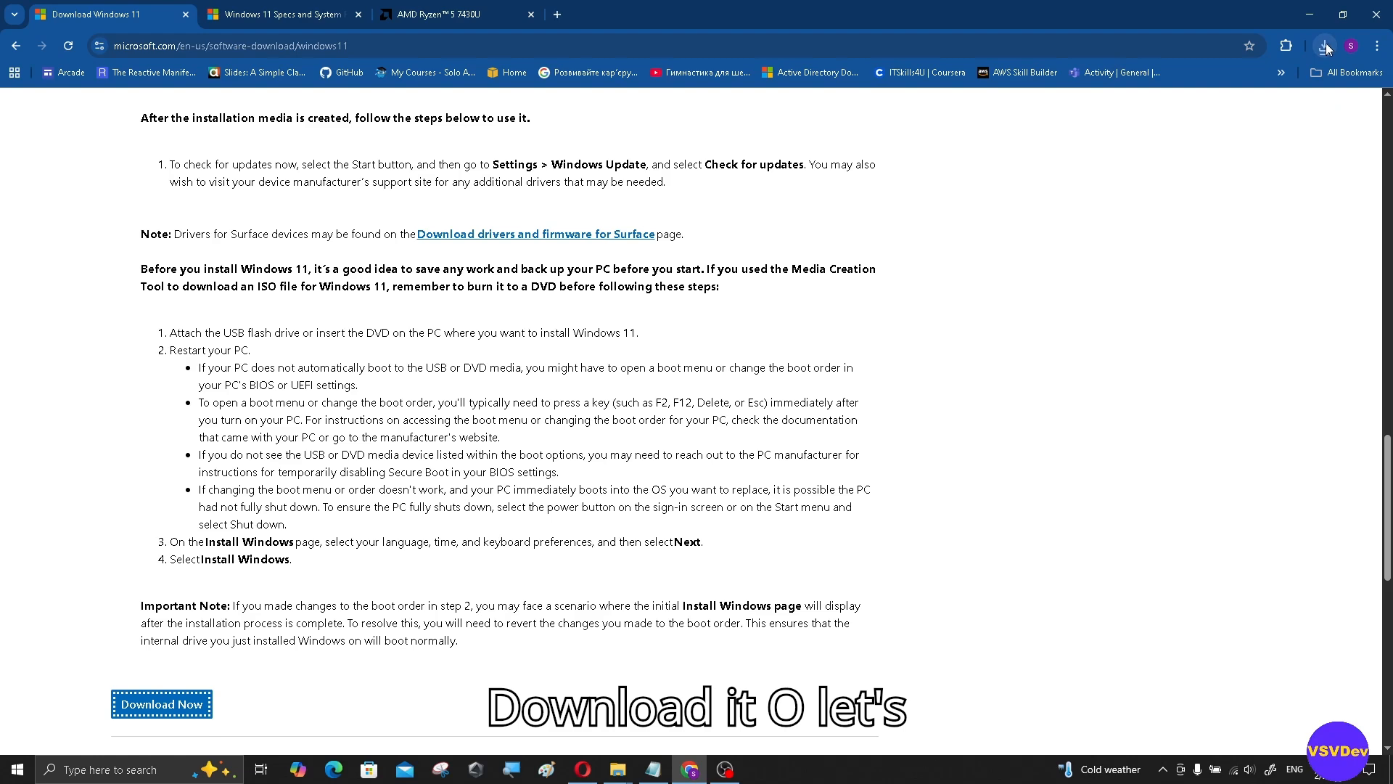
click(1325, 48)
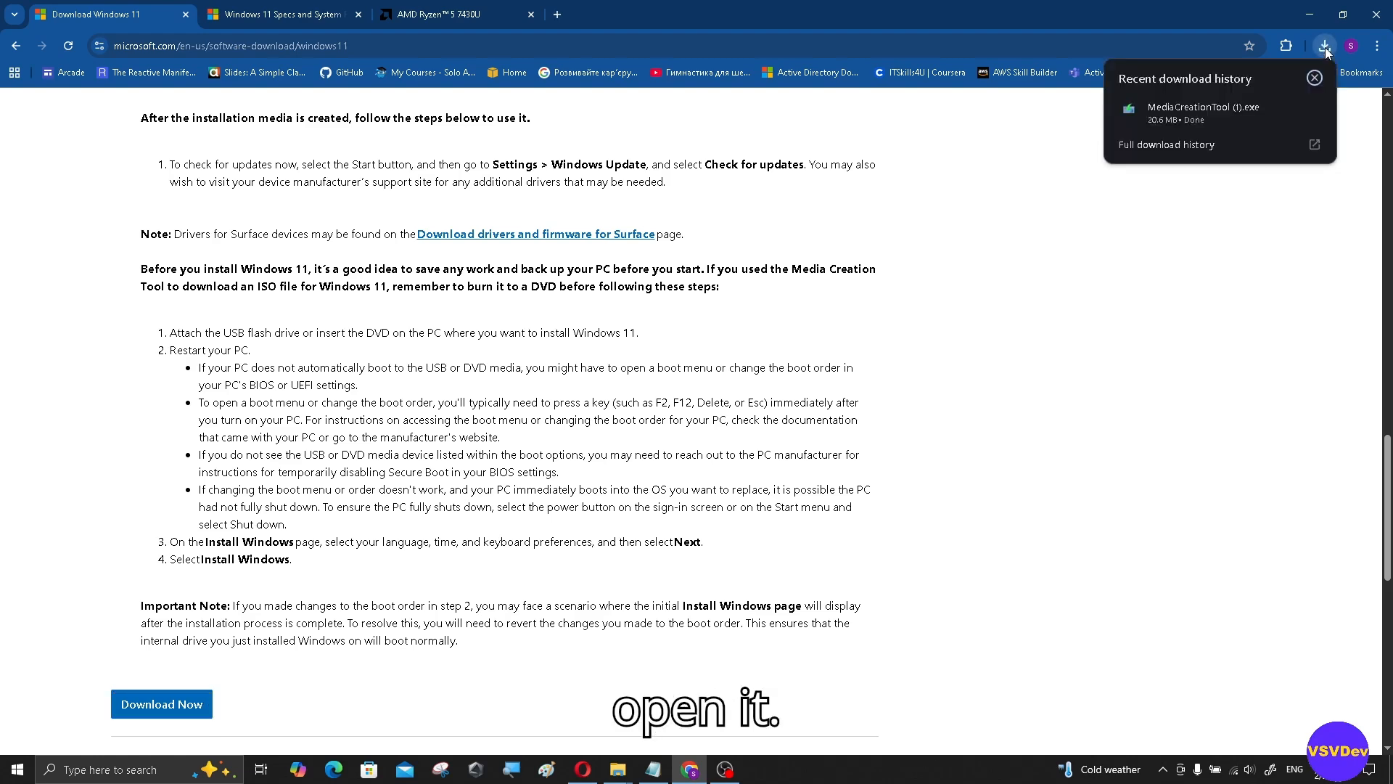
Step: Launch MediaCreationTool.exe from the download history and accept the license terms
click(1192, 115)
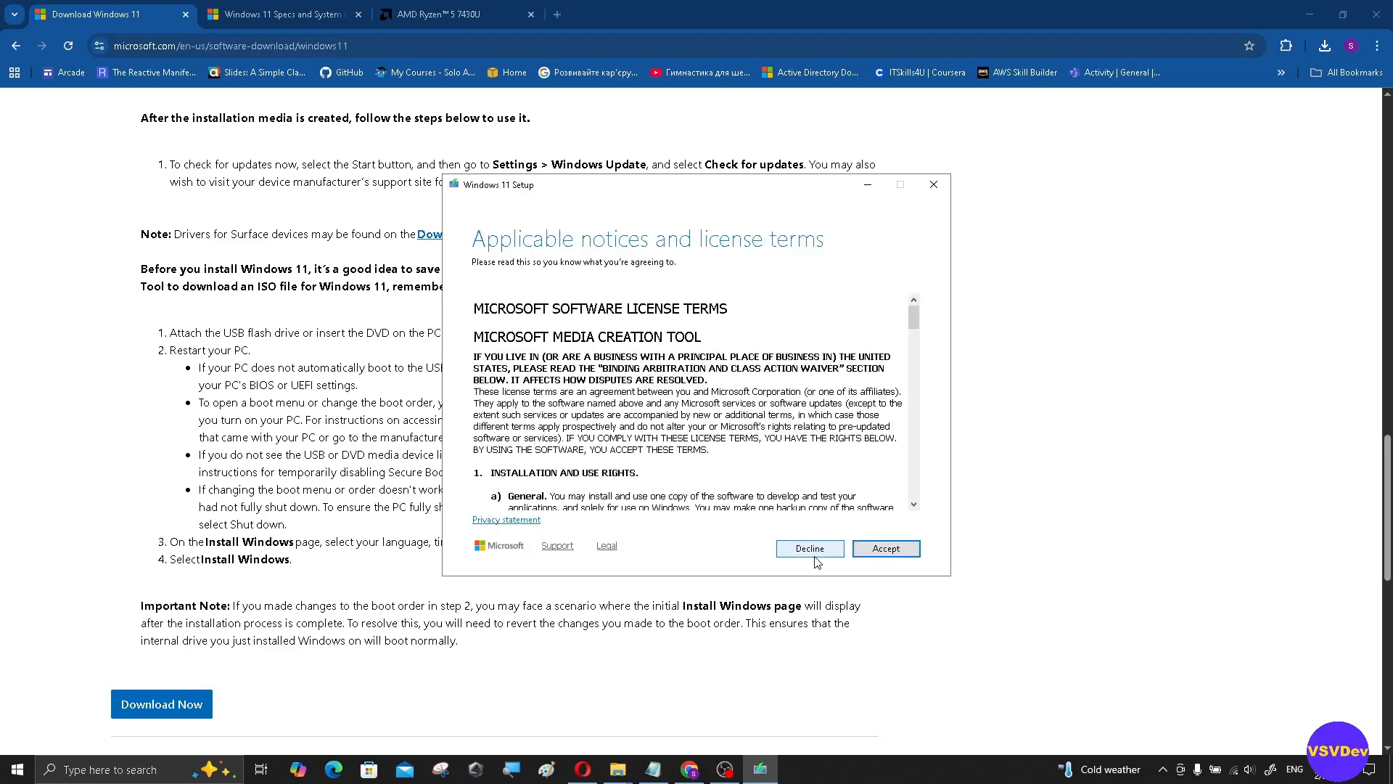
click(902, 553)
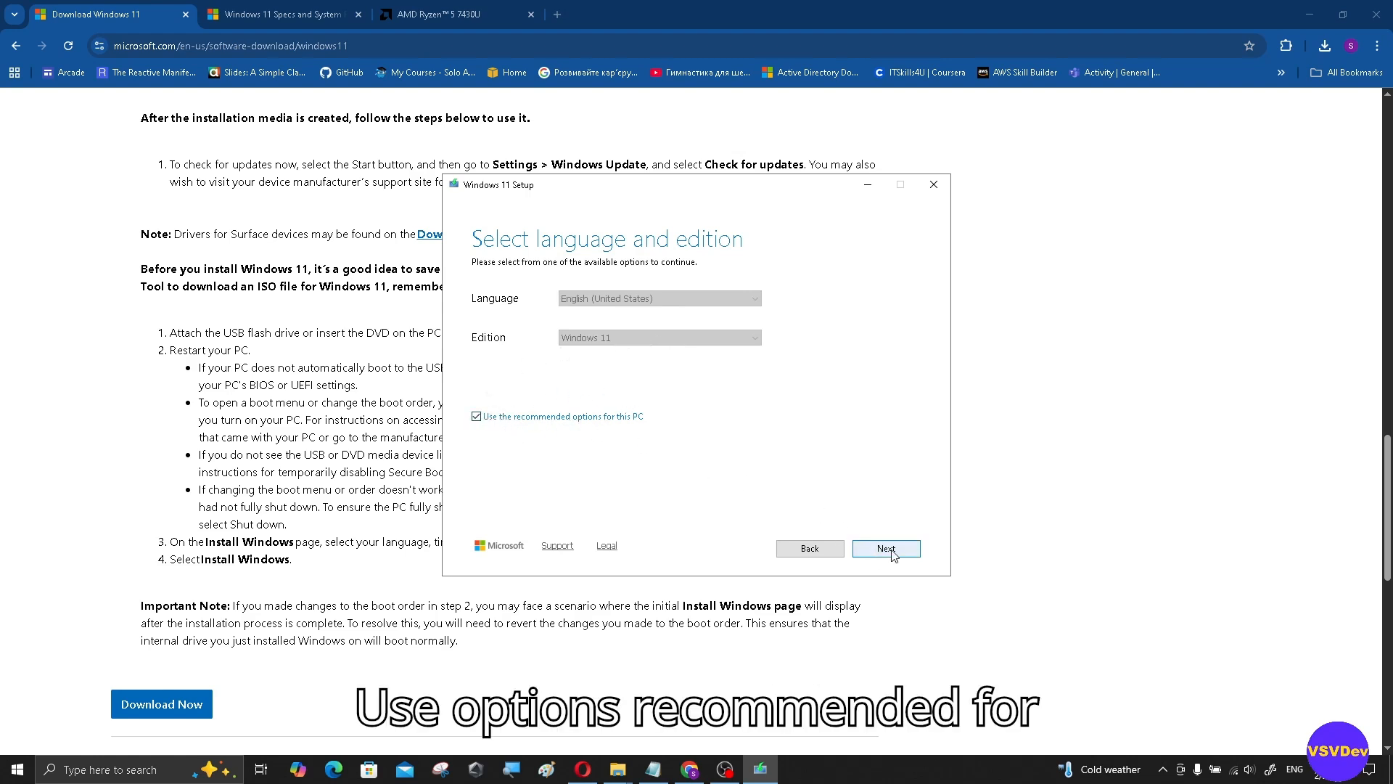
Step: Turn off the recommended options, try русский as language, and keep Windows 11 as edition
click(477, 417)
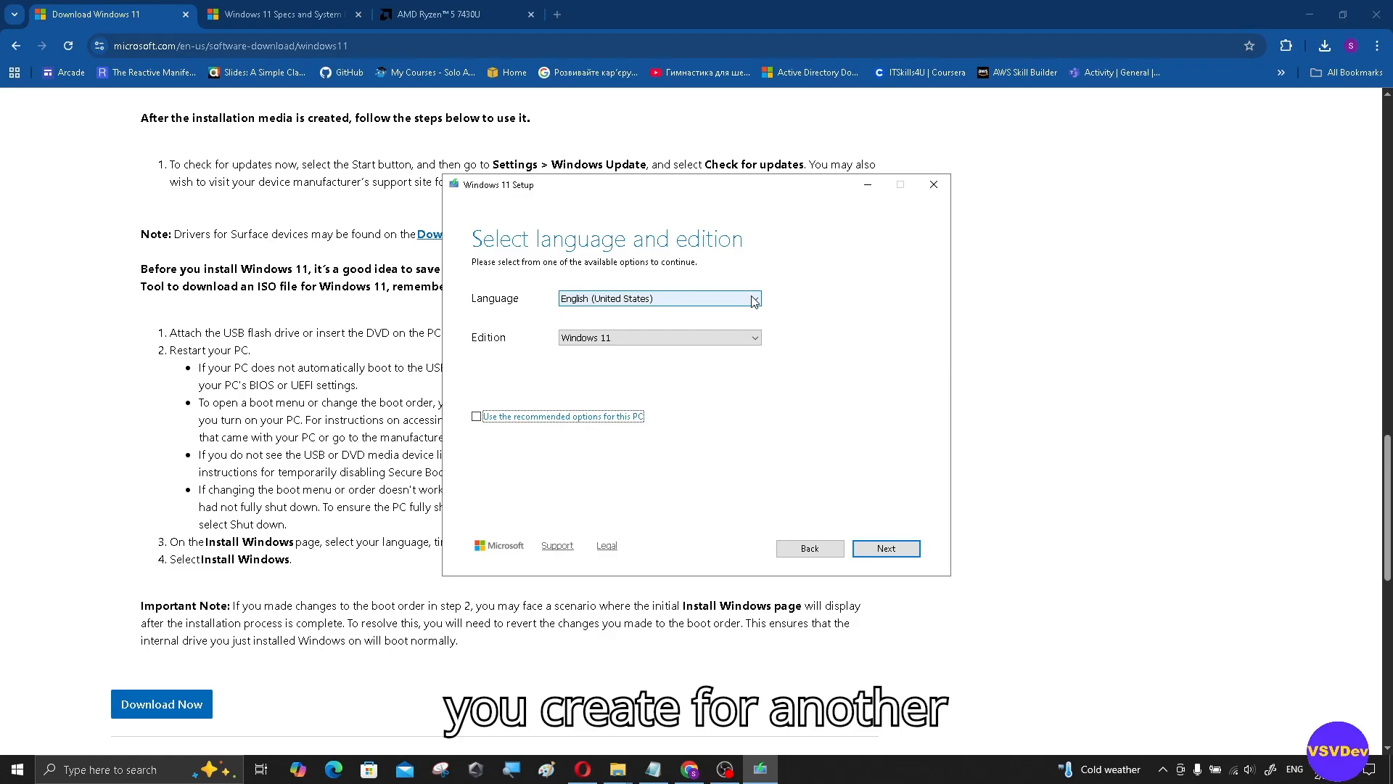
click(752, 299)
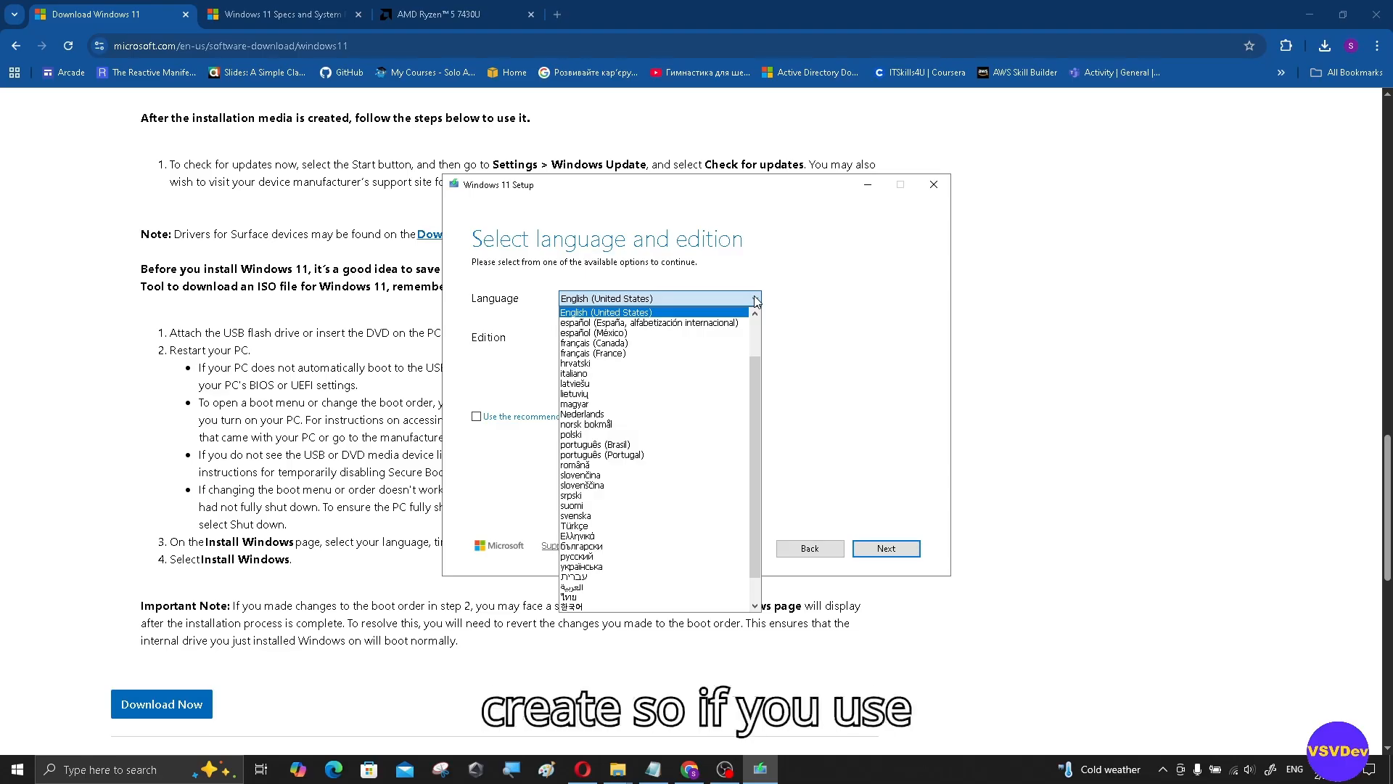
click(825, 287)
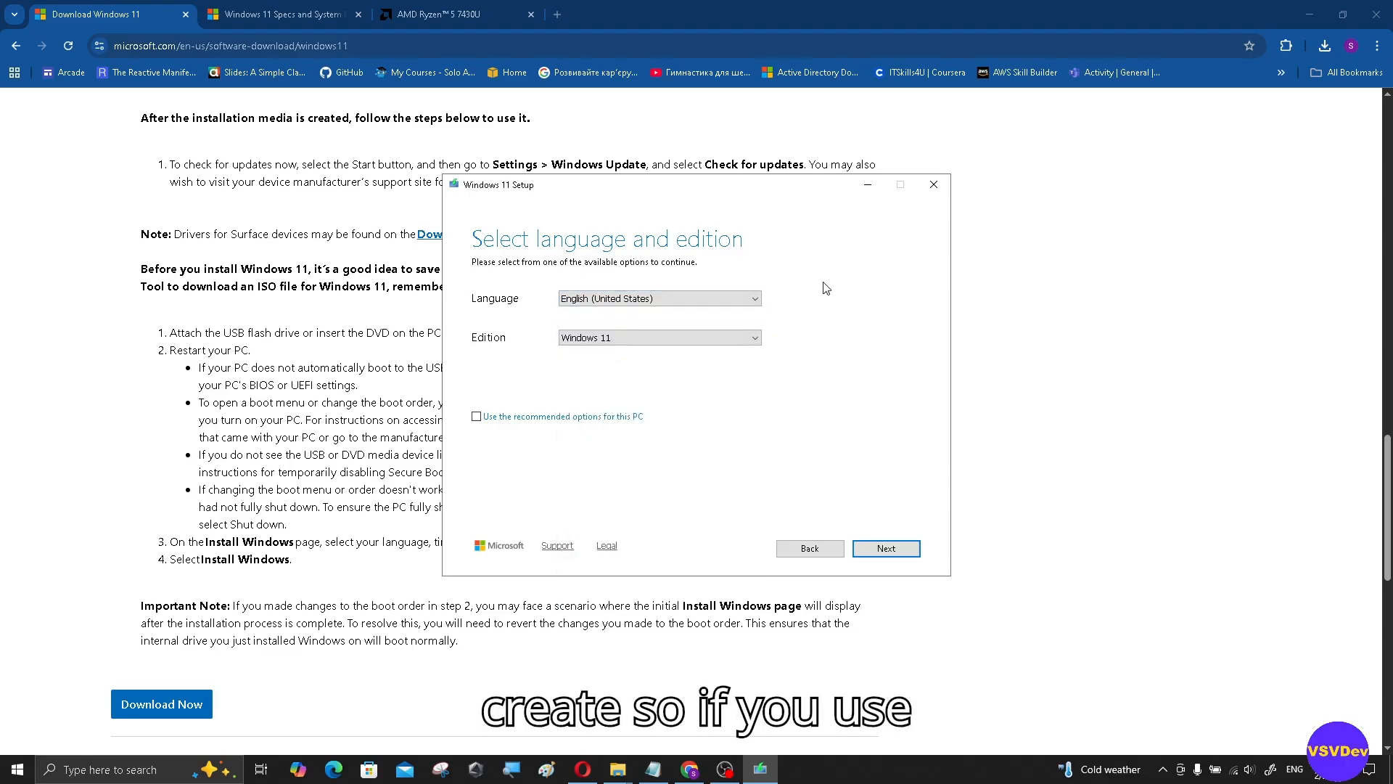
click(759, 298)
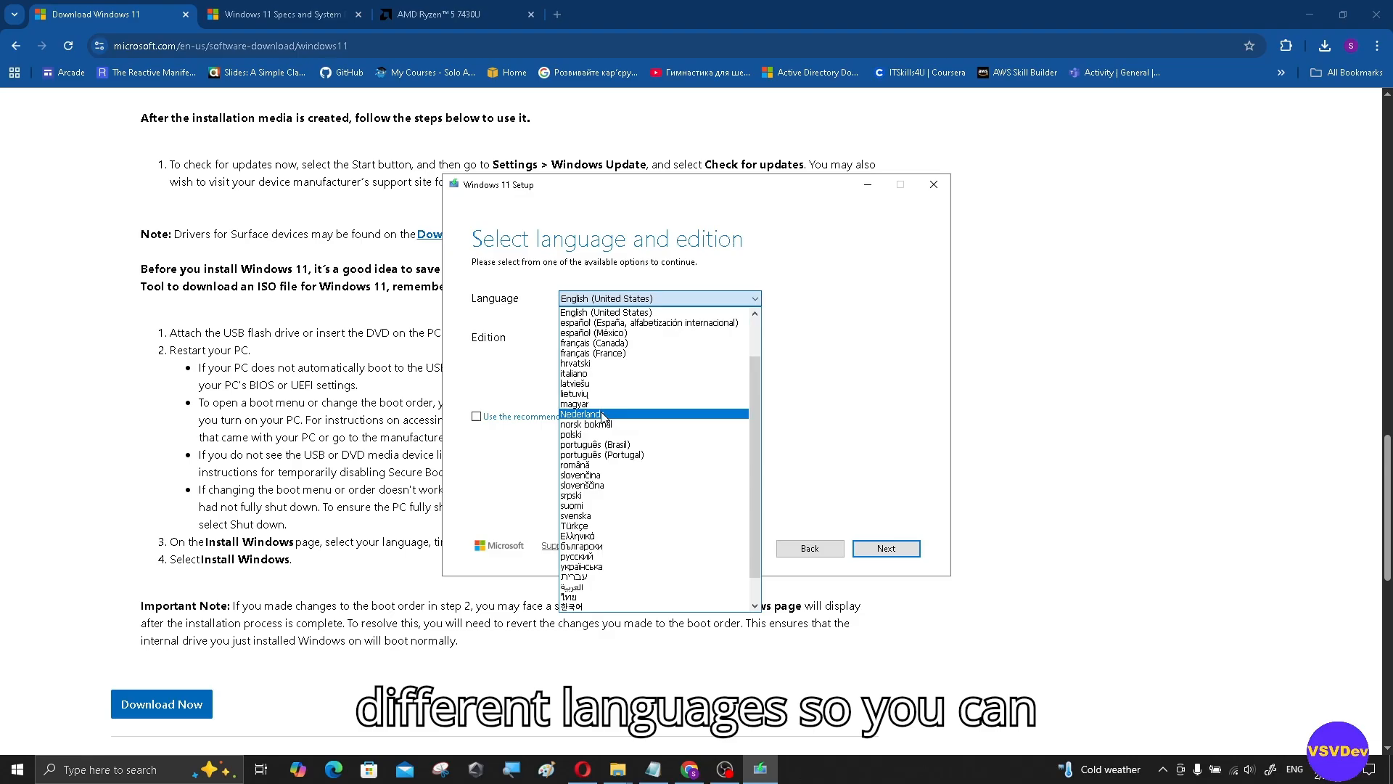
click(597, 557)
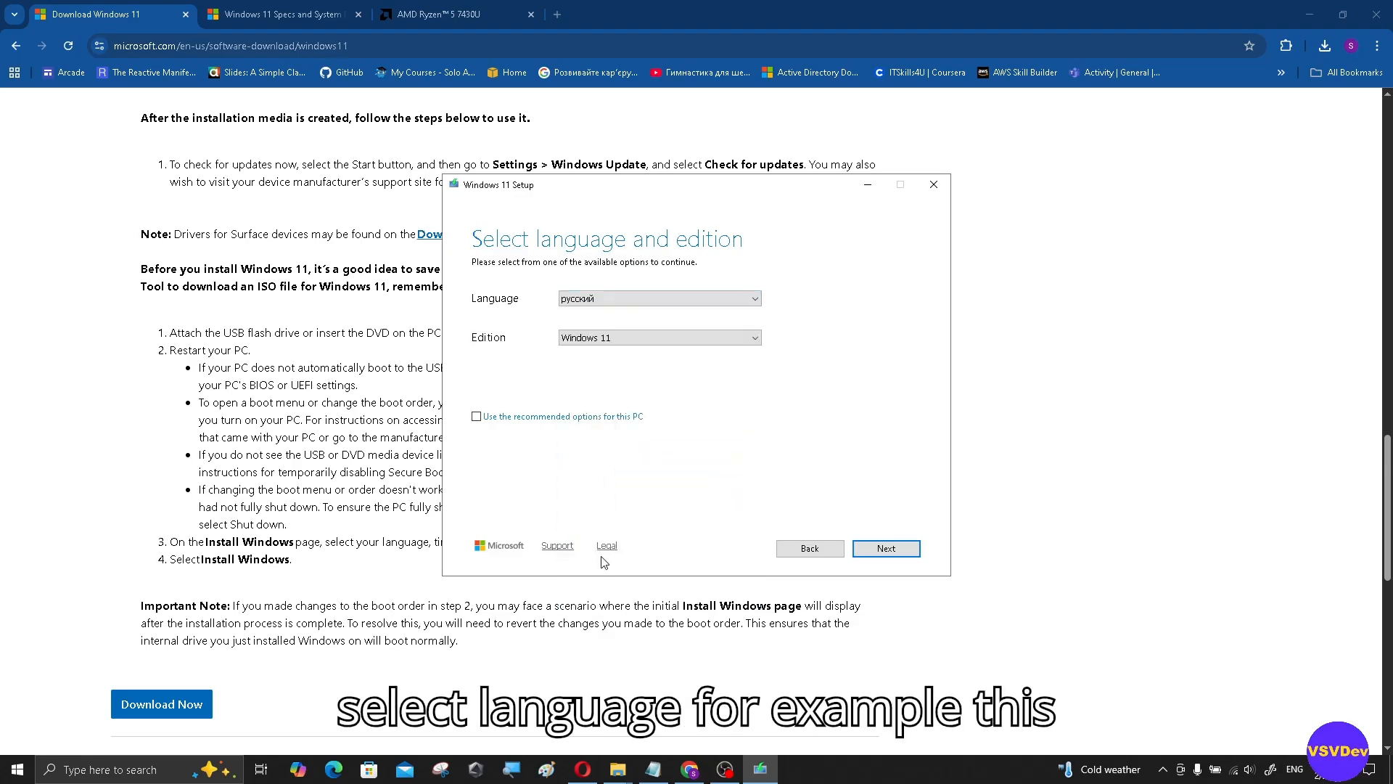
click(668, 338)
click(671, 352)
Step: Try українська and polski, return to English (United States), then choose USB flash drive media
click(698, 300)
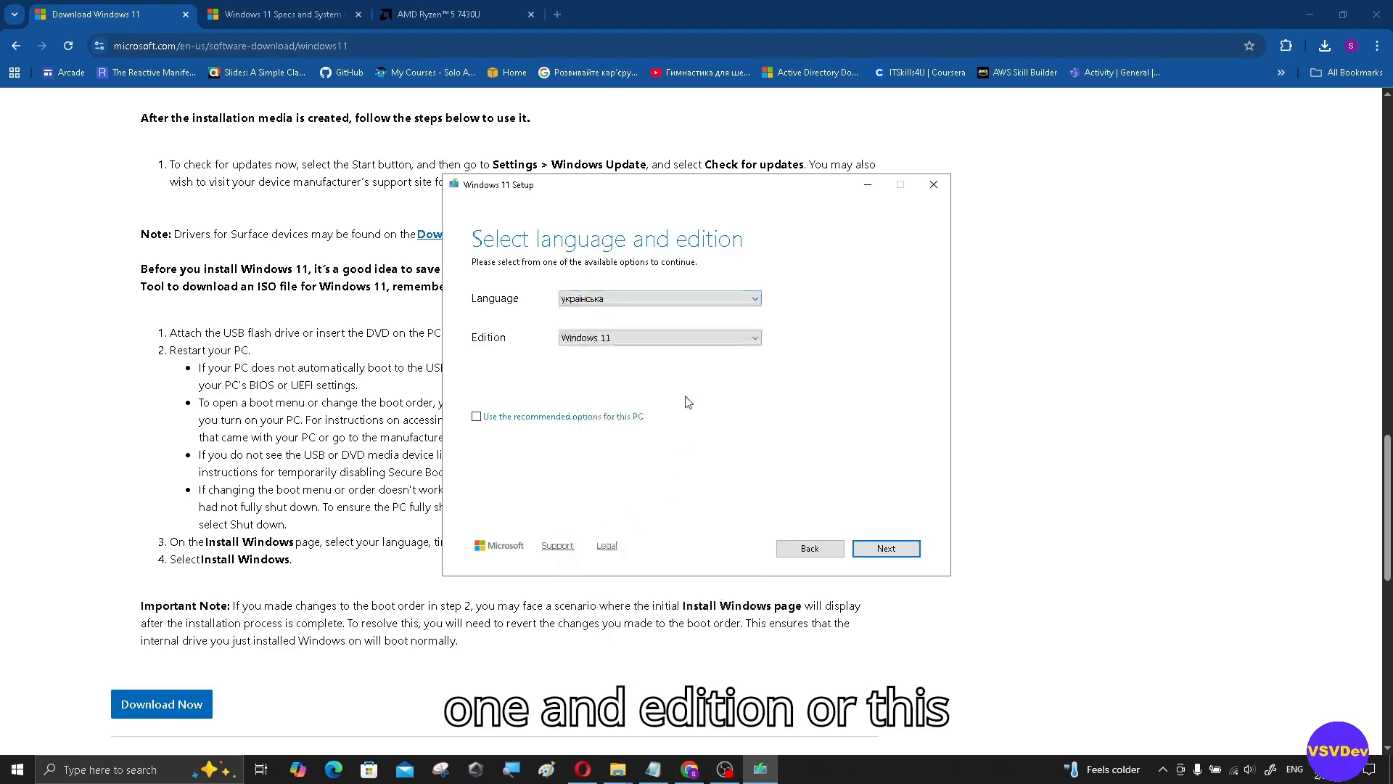
click(617, 536)
click(679, 304)
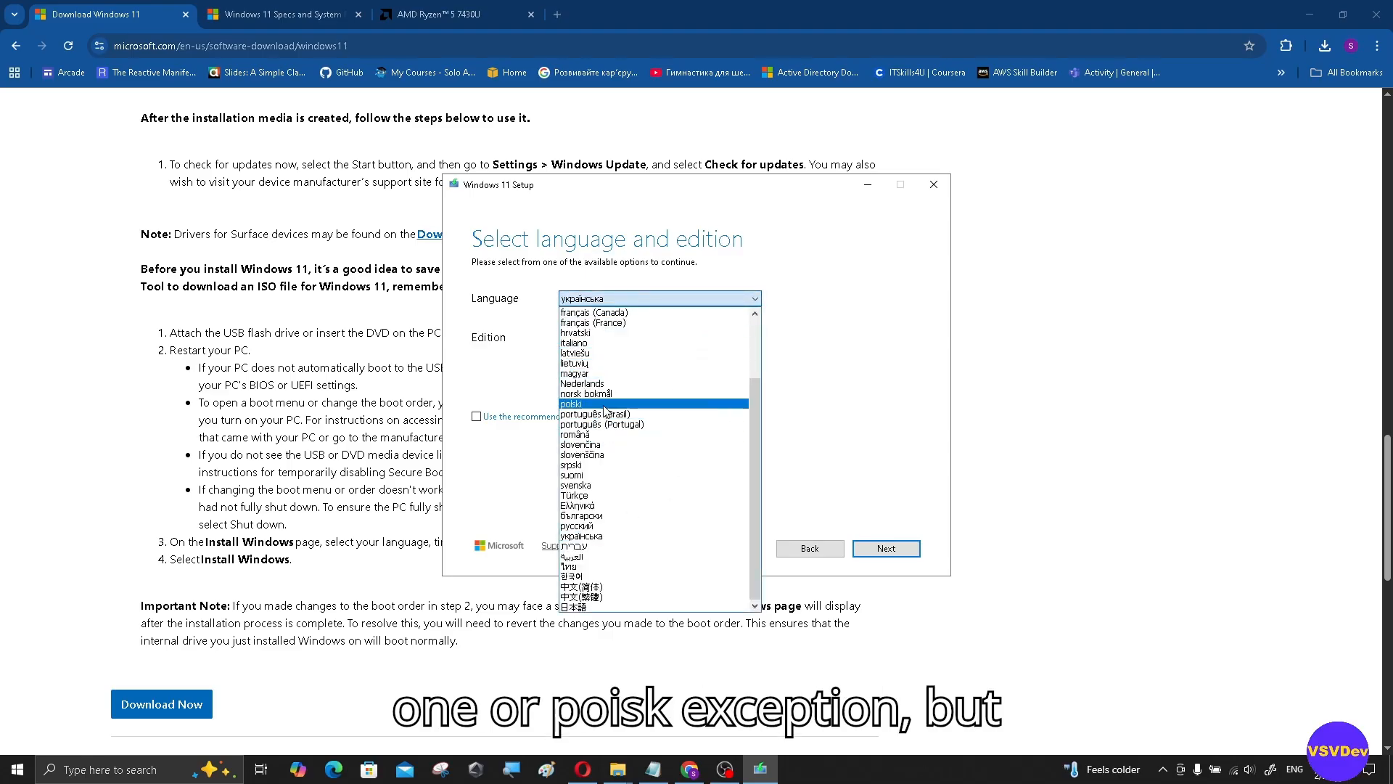
click(607, 406)
click(698, 294)
scroll(675, 340, up, 3)
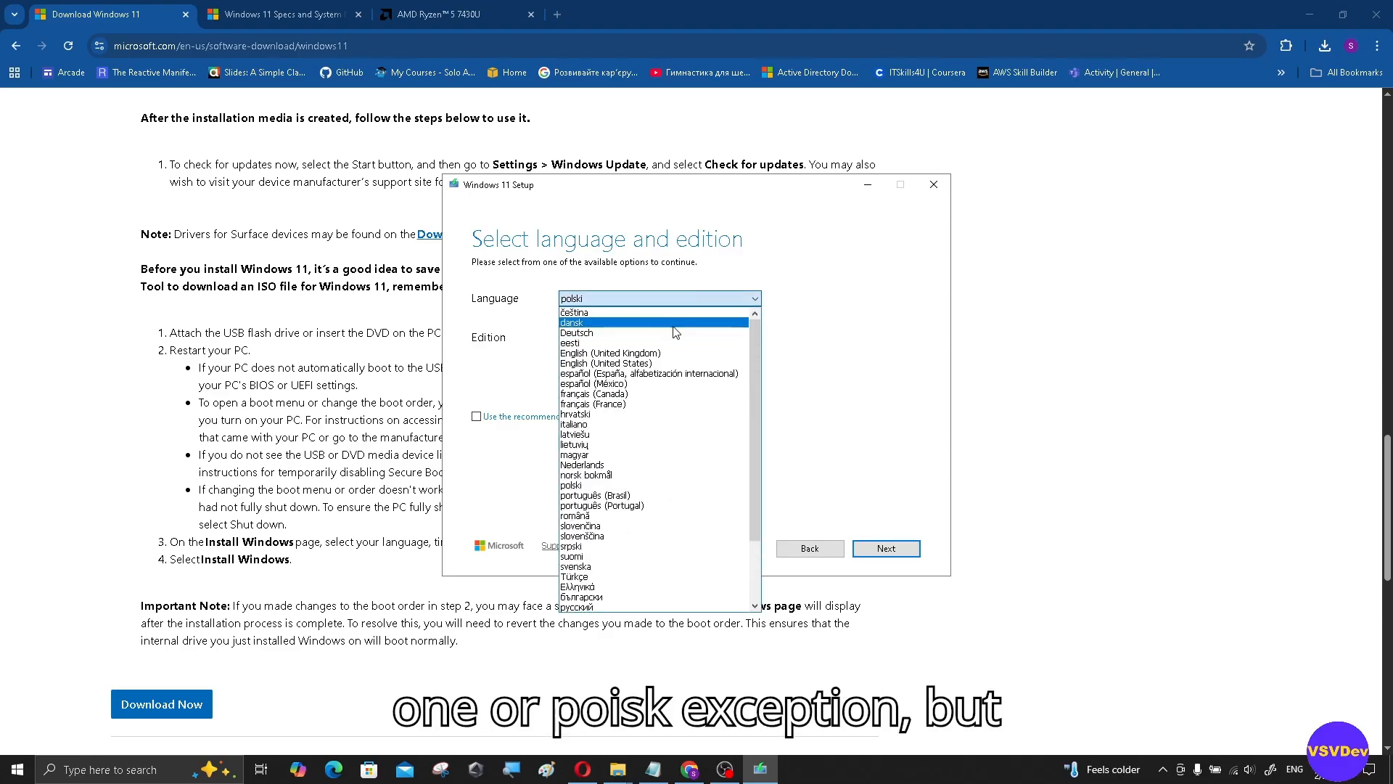
click(647, 365)
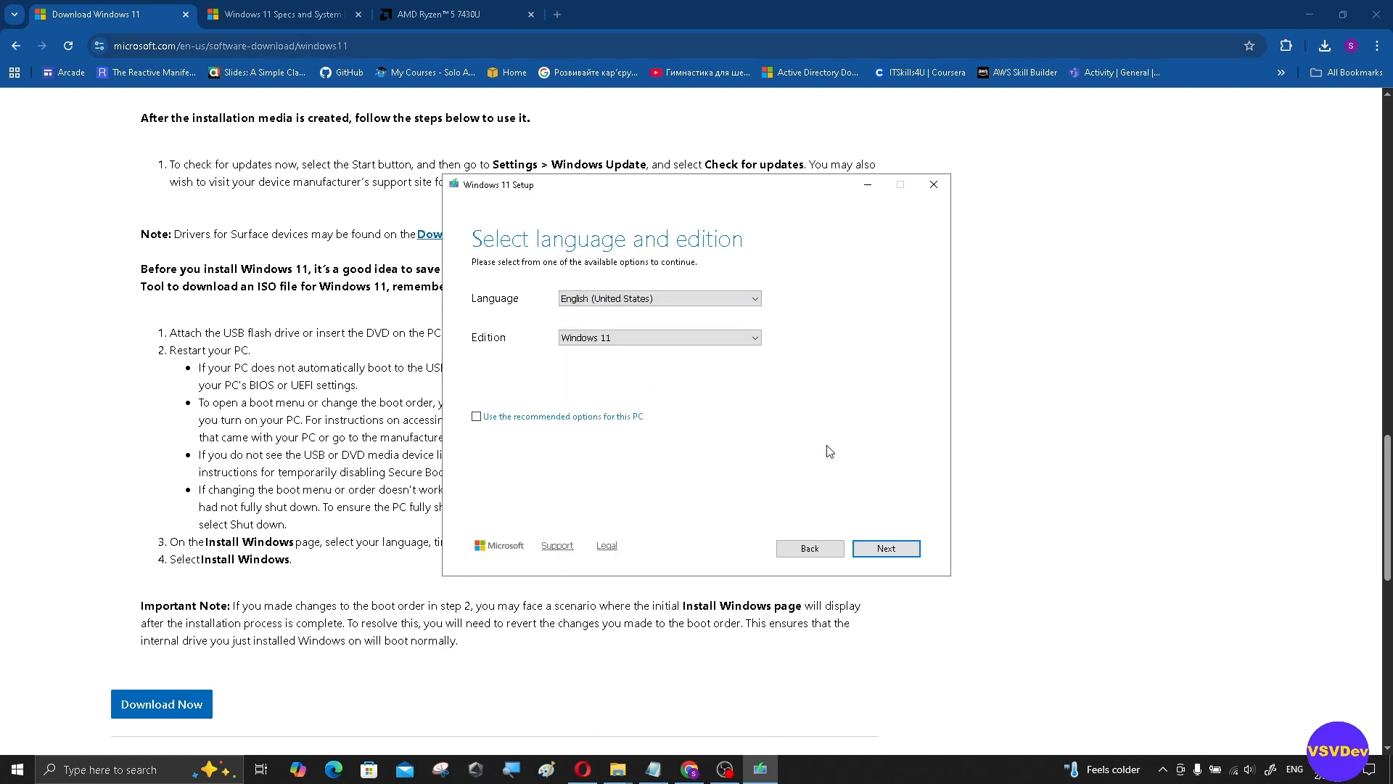
click(886, 548)
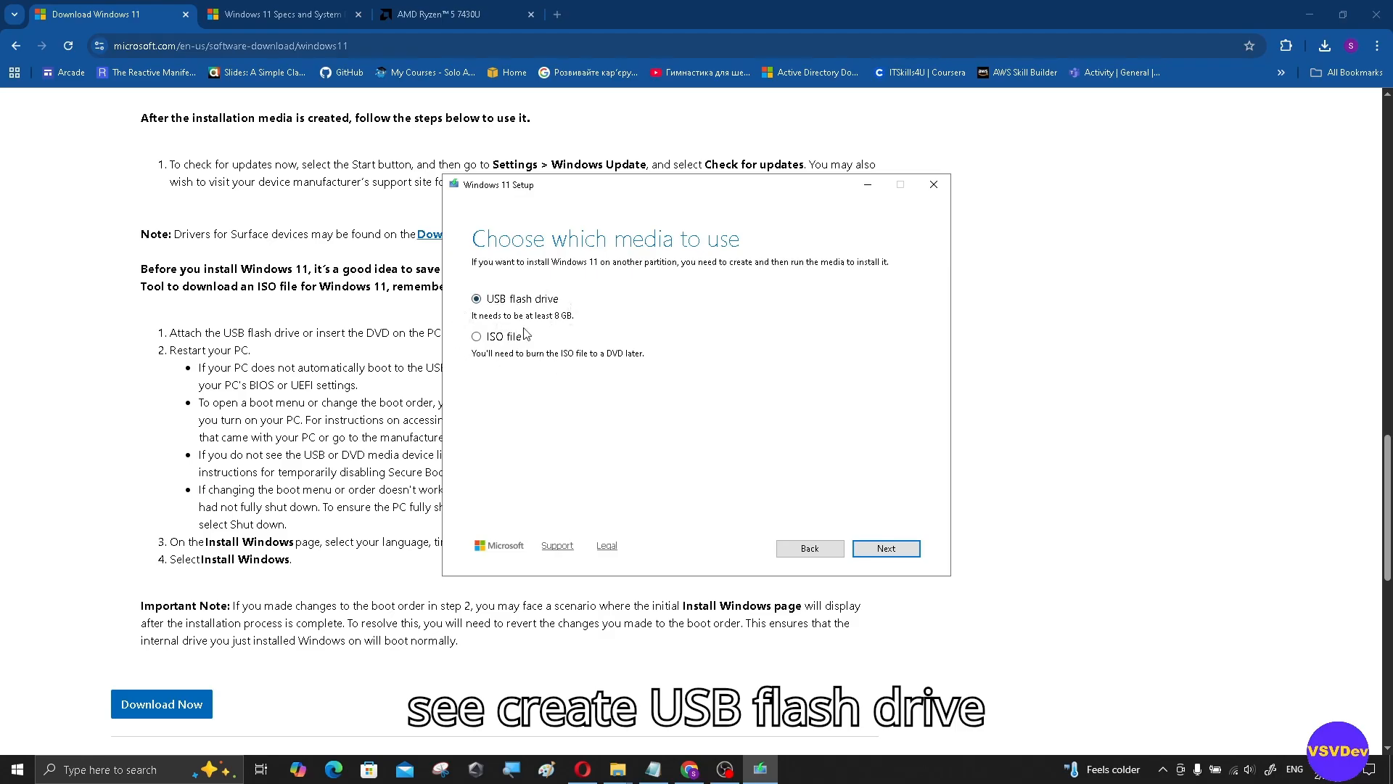
click(914, 549)
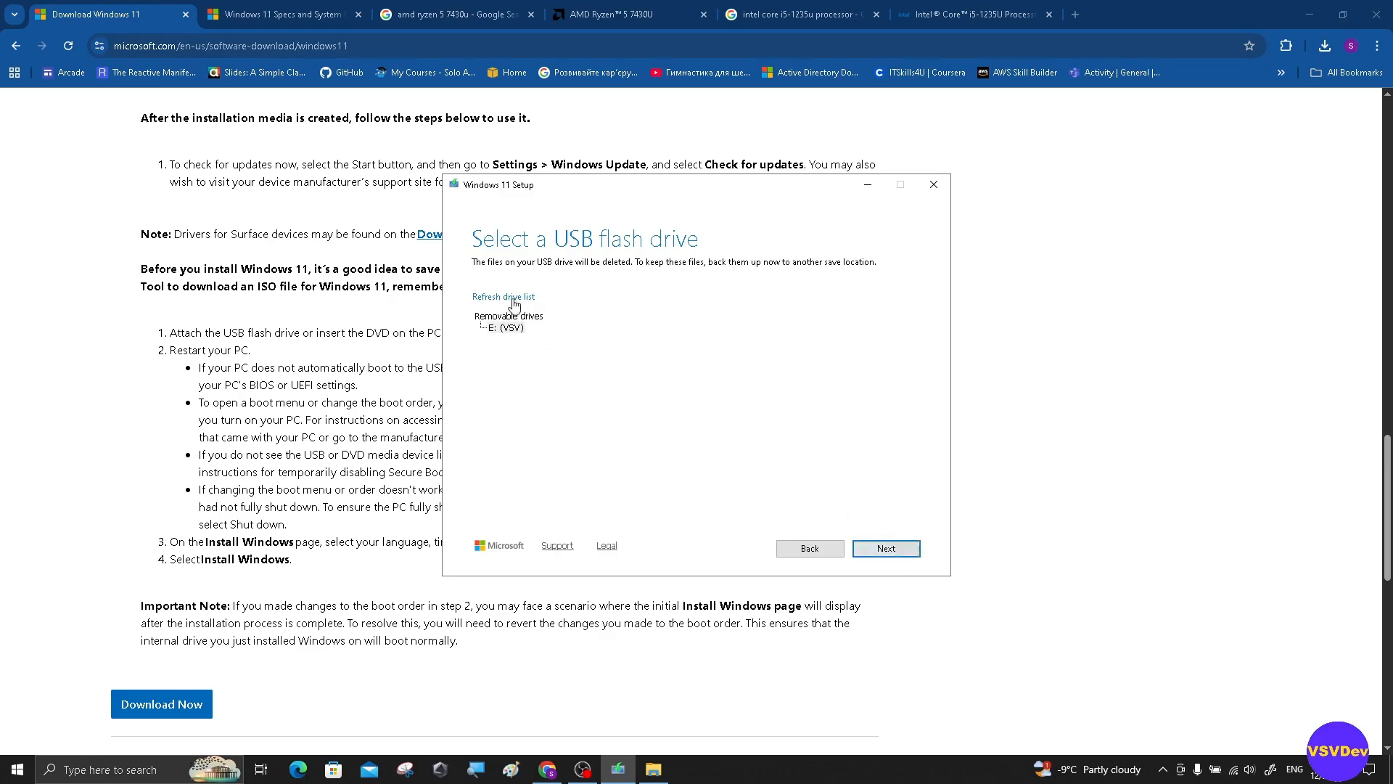
Step: Select drive E: (VSV) to start creating the USB media, then apply the generator's minimal preset
click(506, 328)
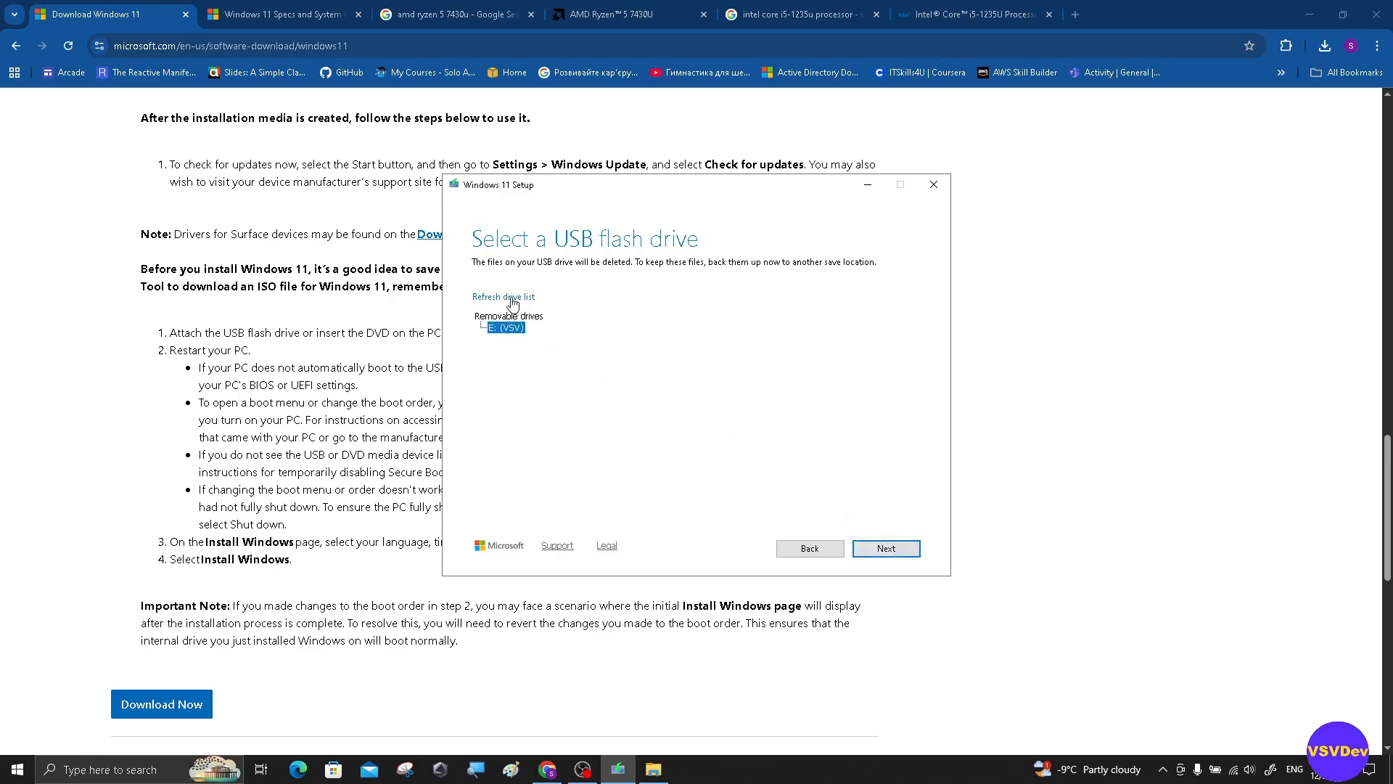
click(886, 548)
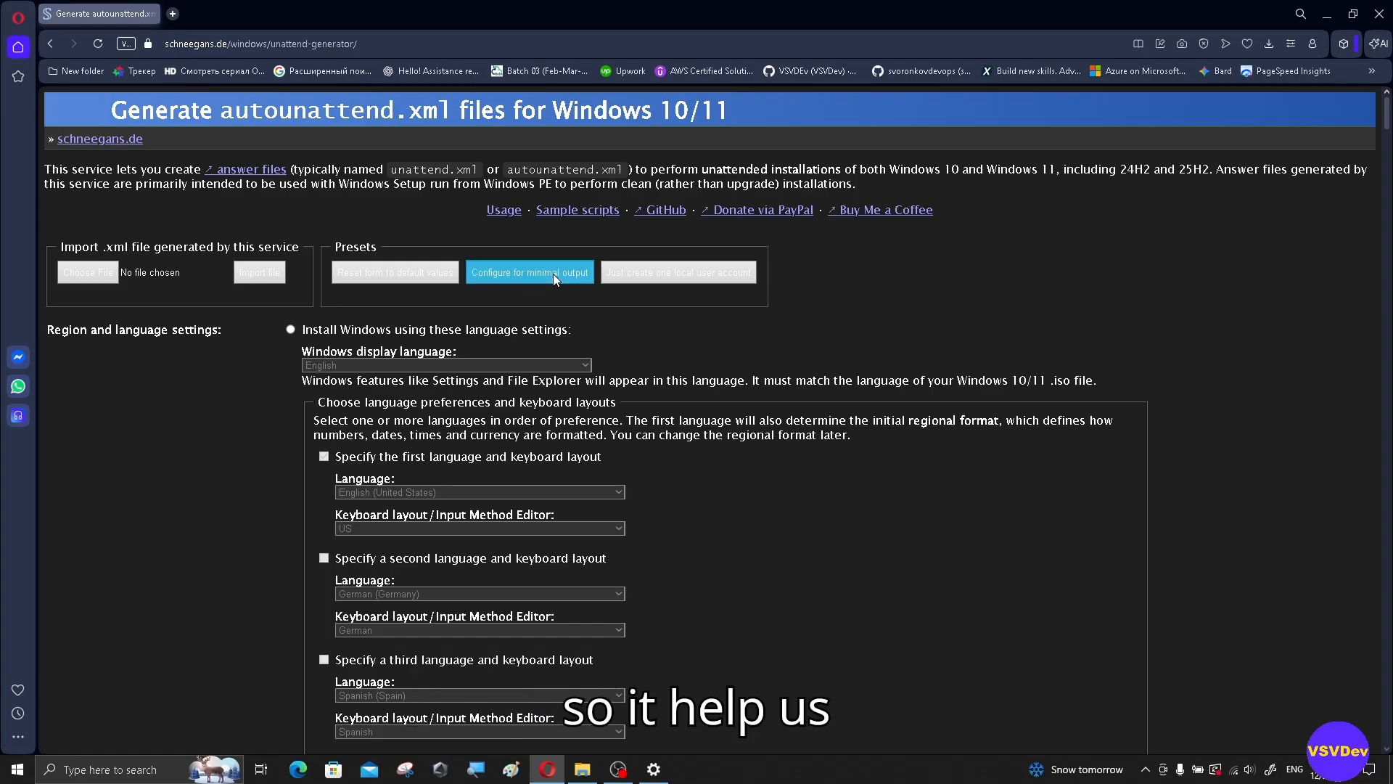
click(553, 272)
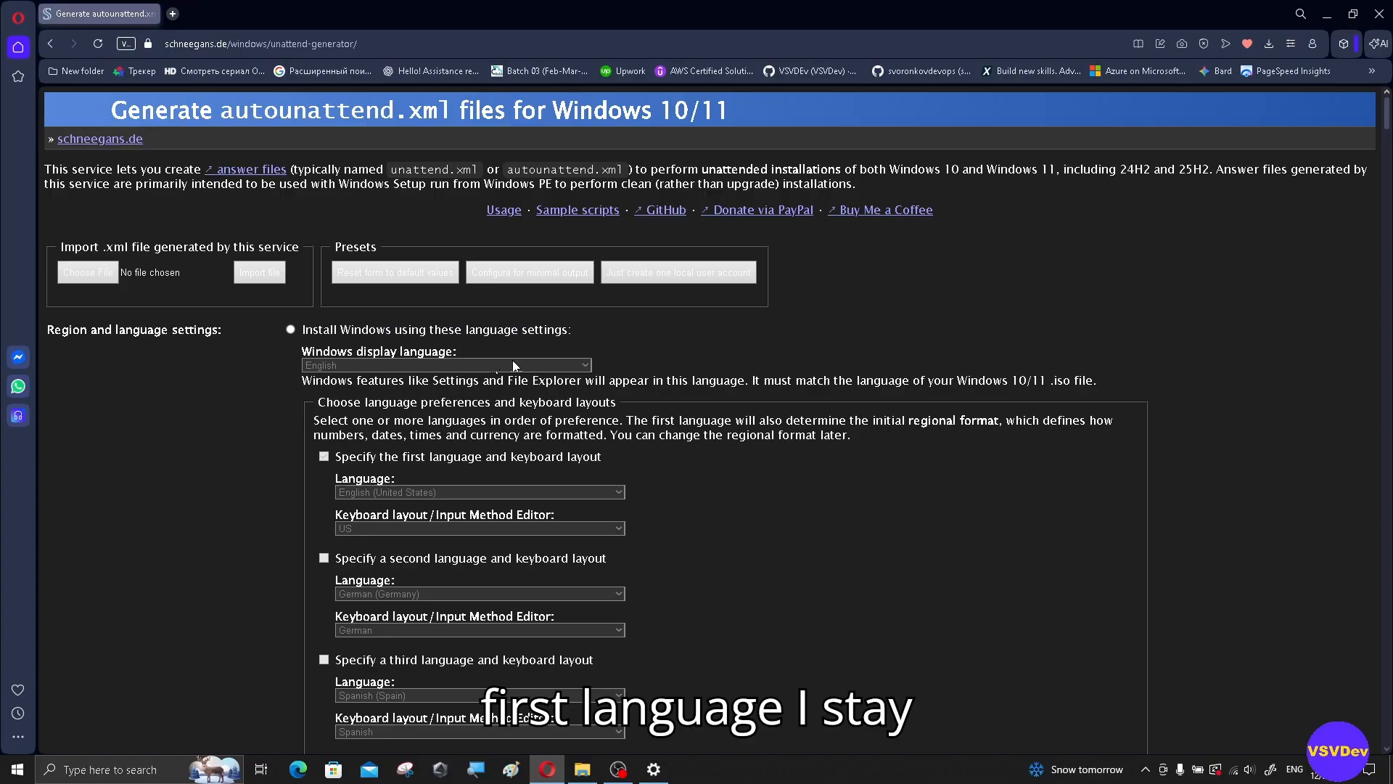
Step: Use fixed installation language settings and set the home location to Ukraine
scroll(664, 348, down, 1)
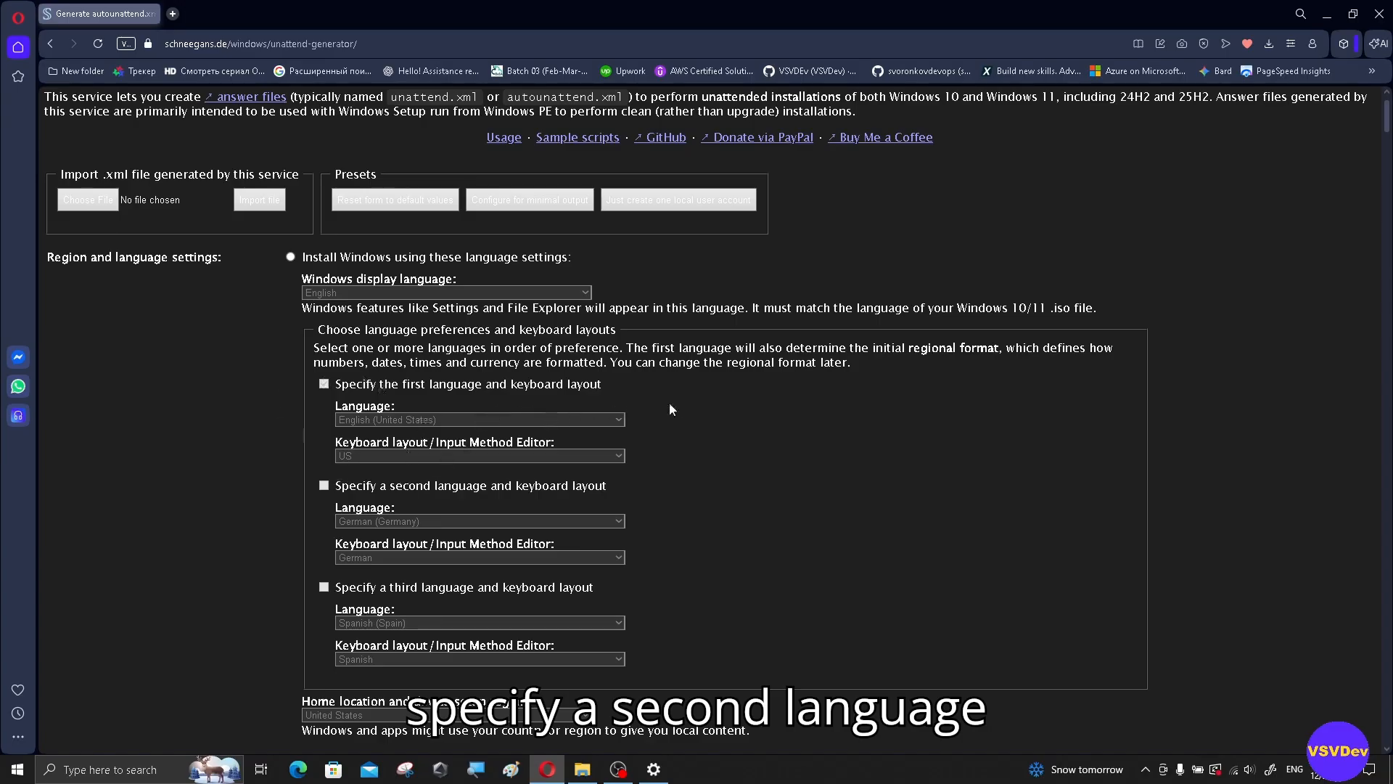
scroll(729, 370, down, 2)
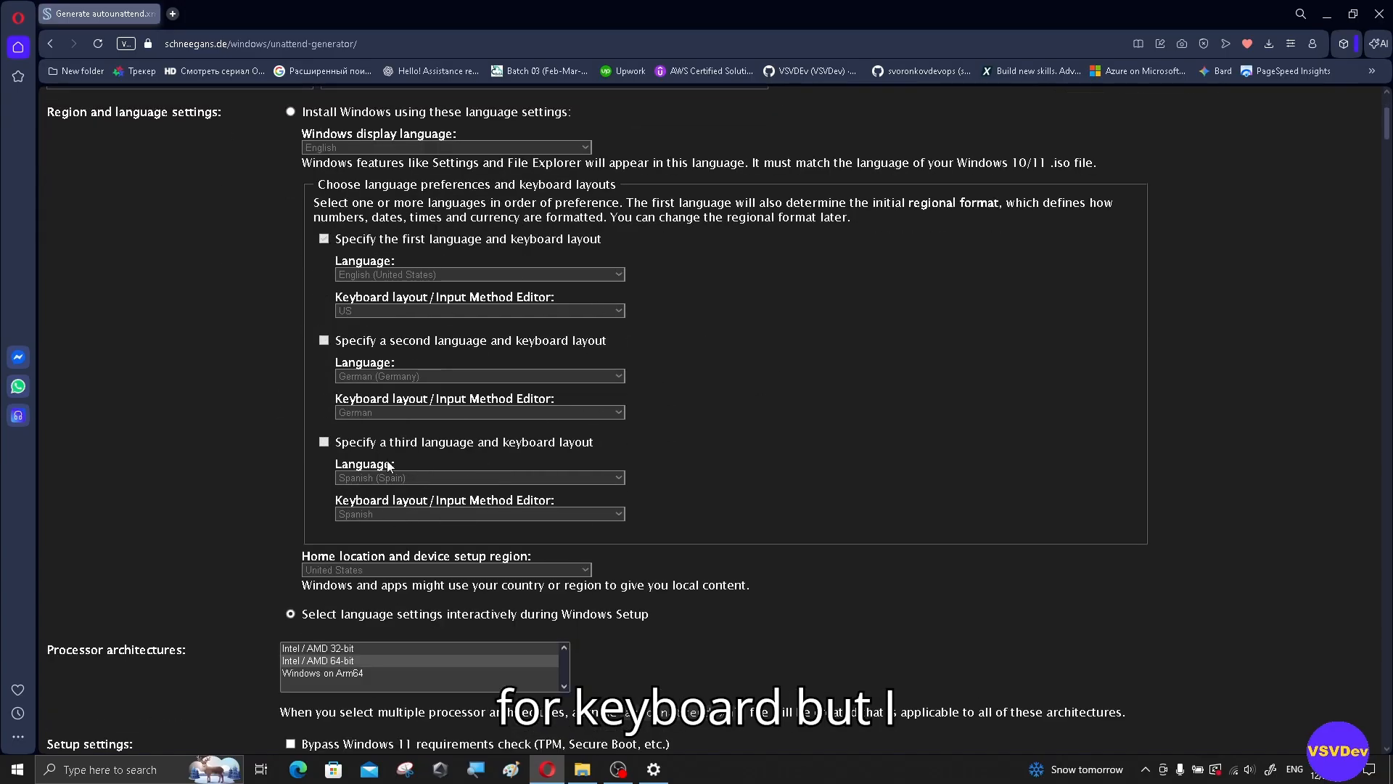
scroll(631, 380, down, 2)
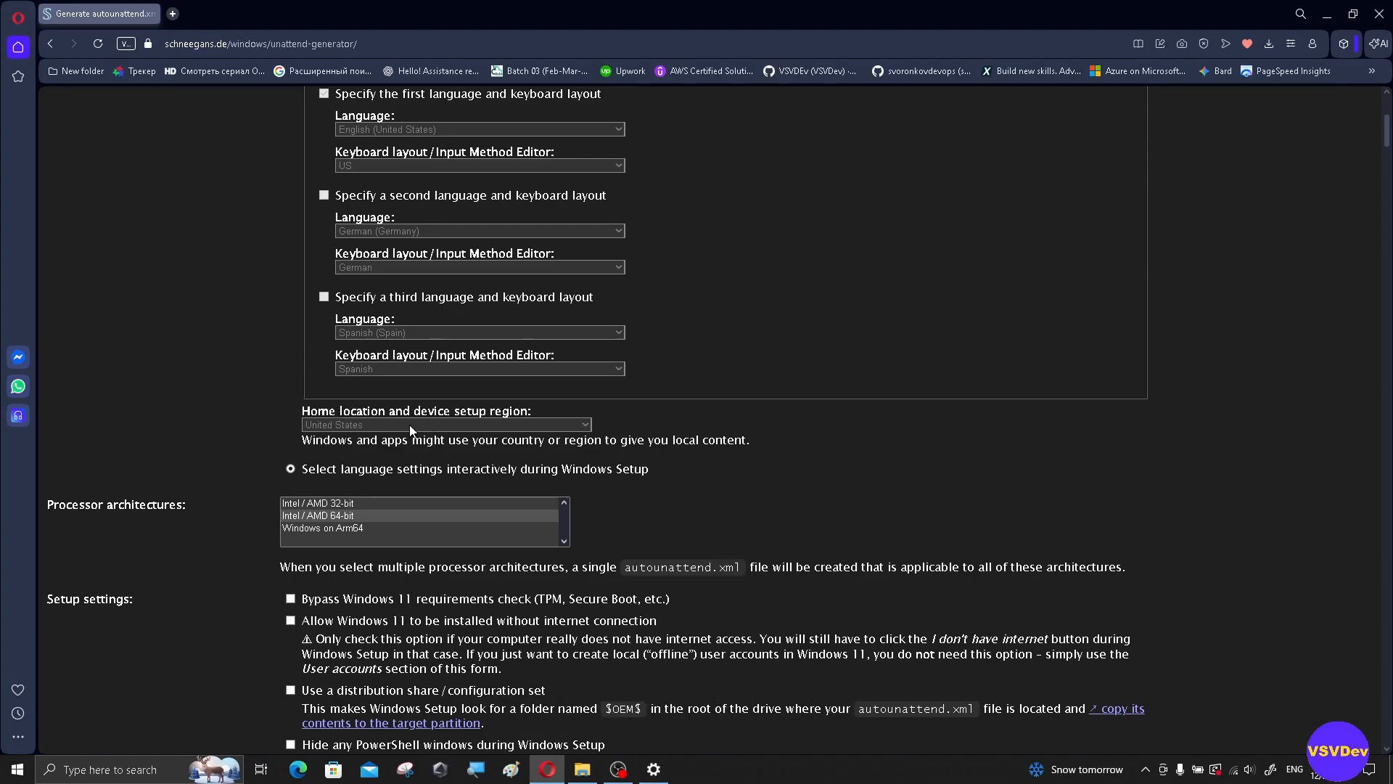
scroll(331, 384, up, 5)
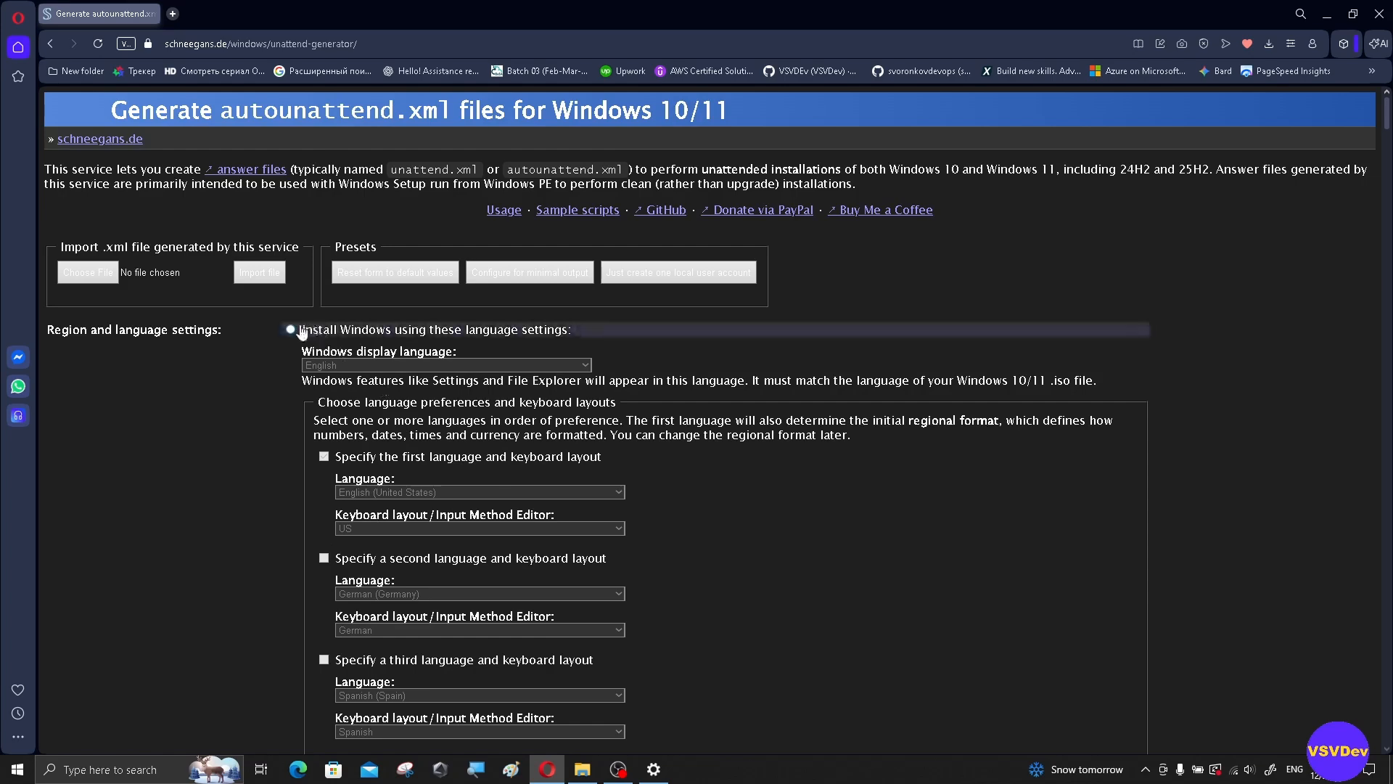
click(322, 332)
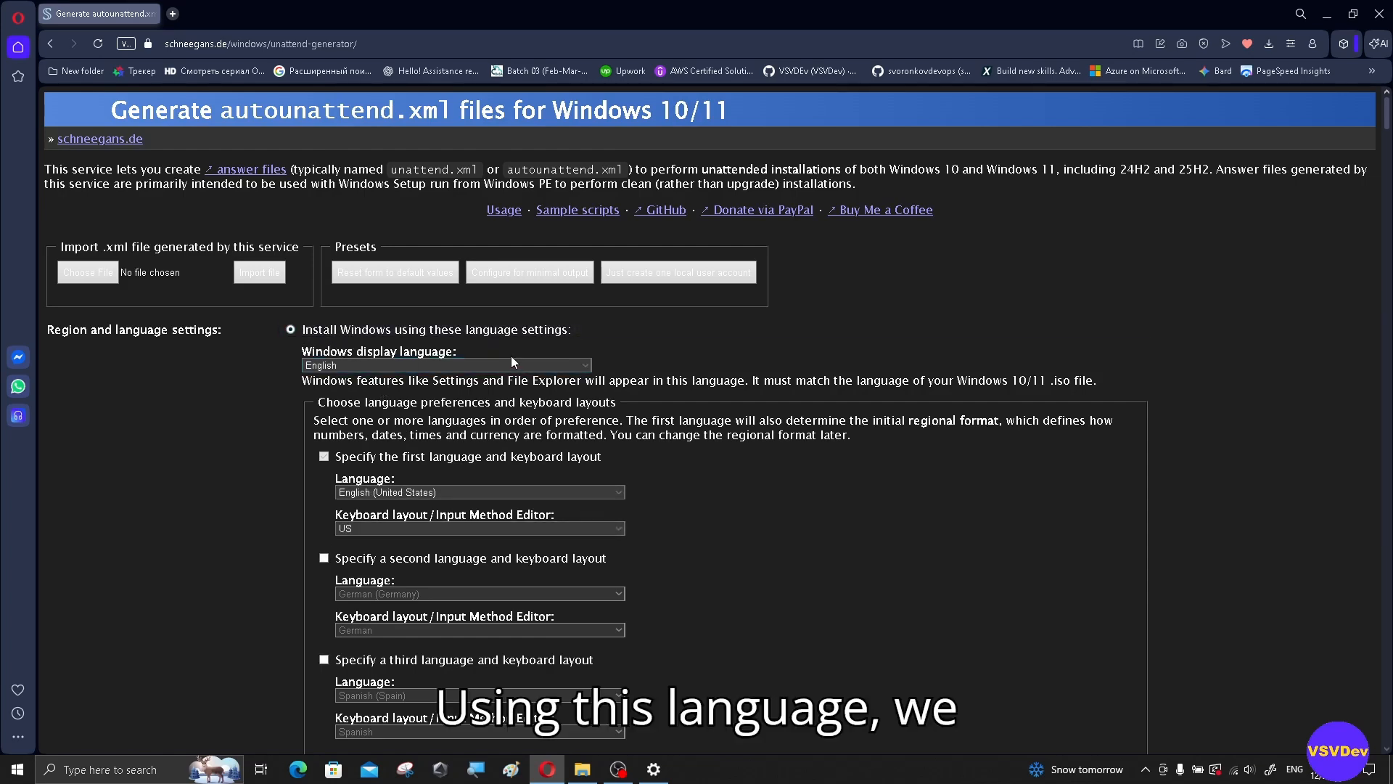
scroll(573, 350, down, 1)
scroll(574, 351, up, 1)
scroll(344, 374, down, 5)
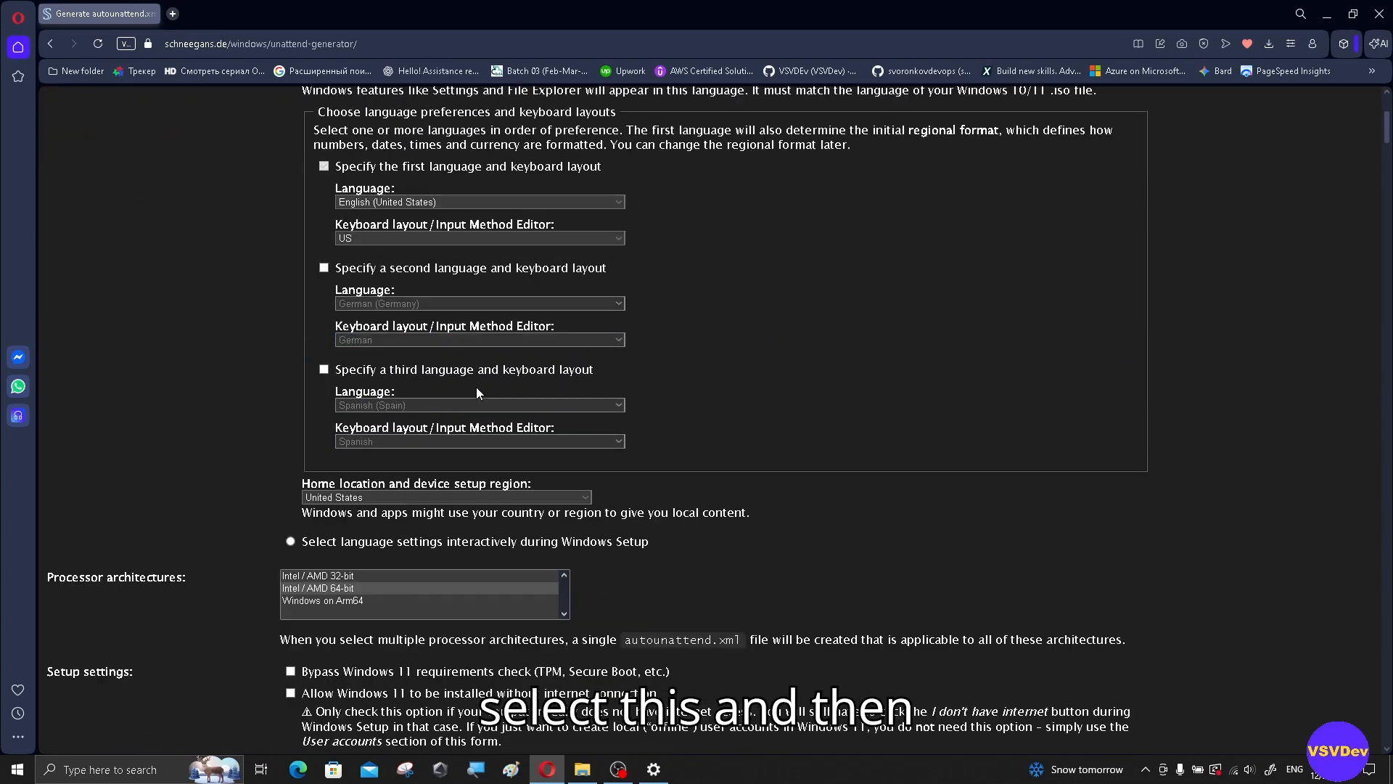
click(373, 425)
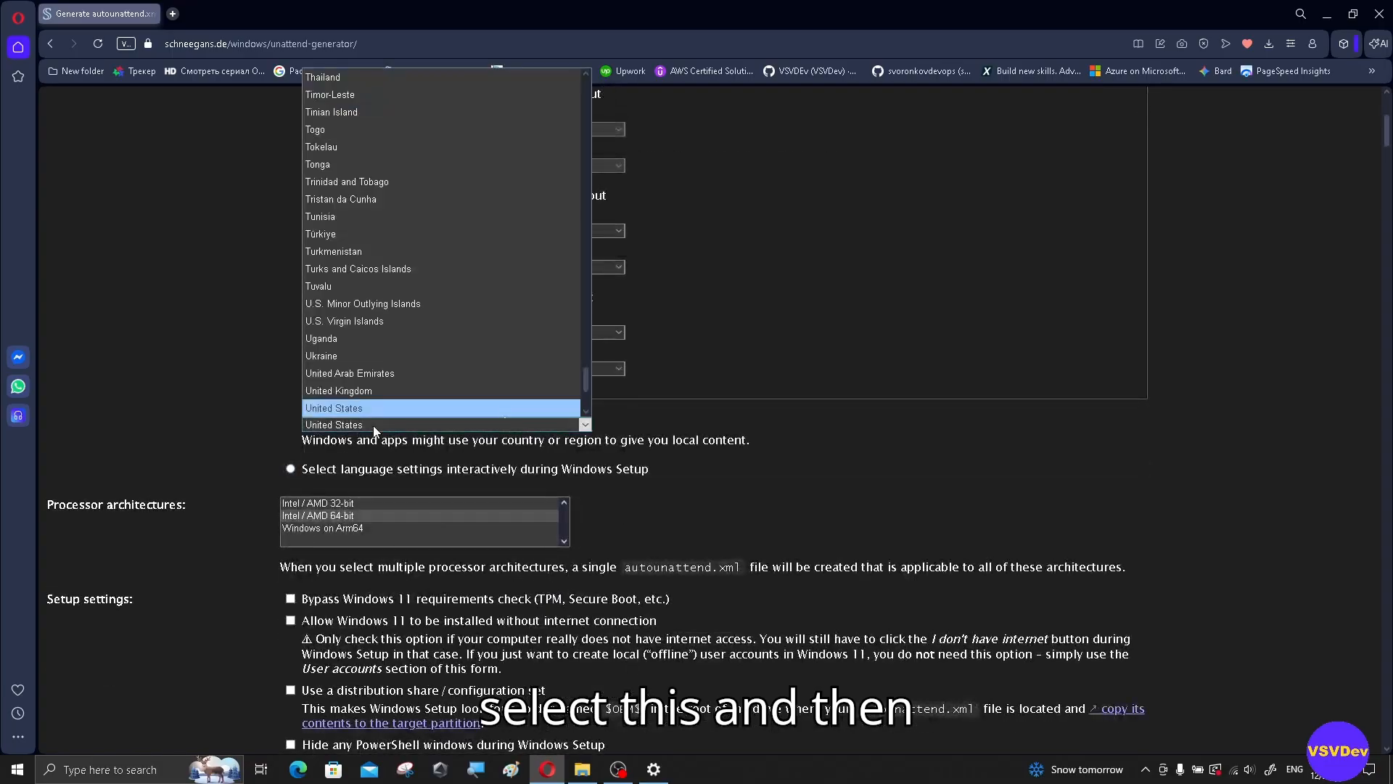
click(338, 356)
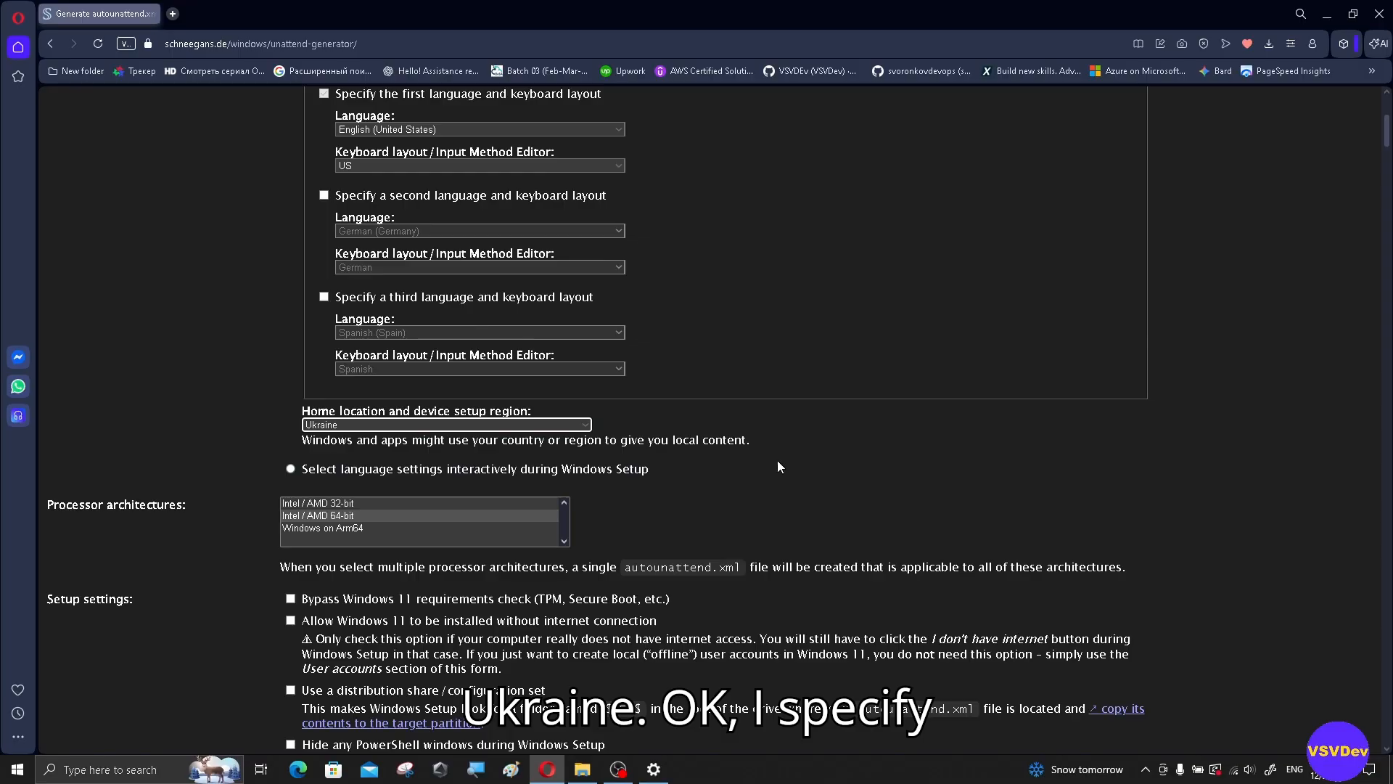
Step: Restrict the processor architectures to Intel / AMD 64-bit only
scroll(776, 468, down, 2)
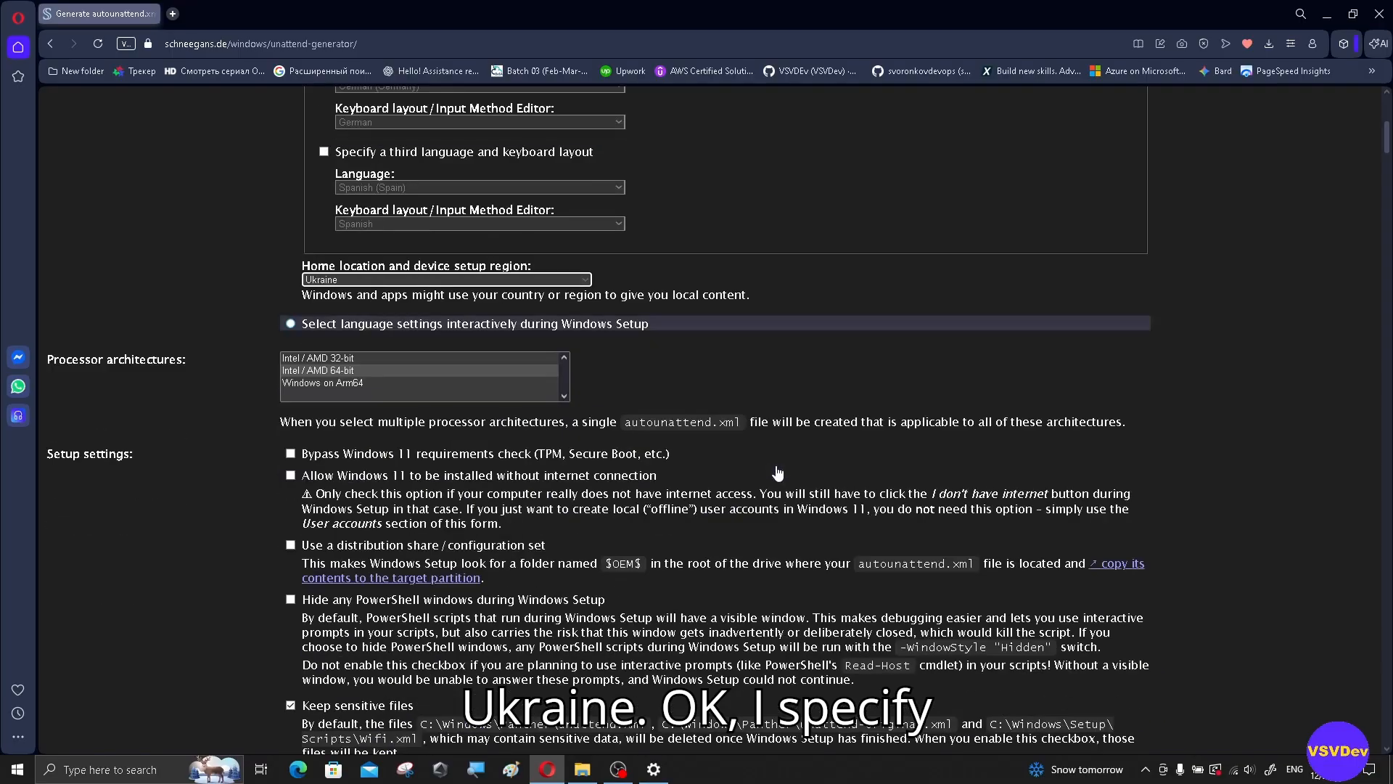
click(314, 370)
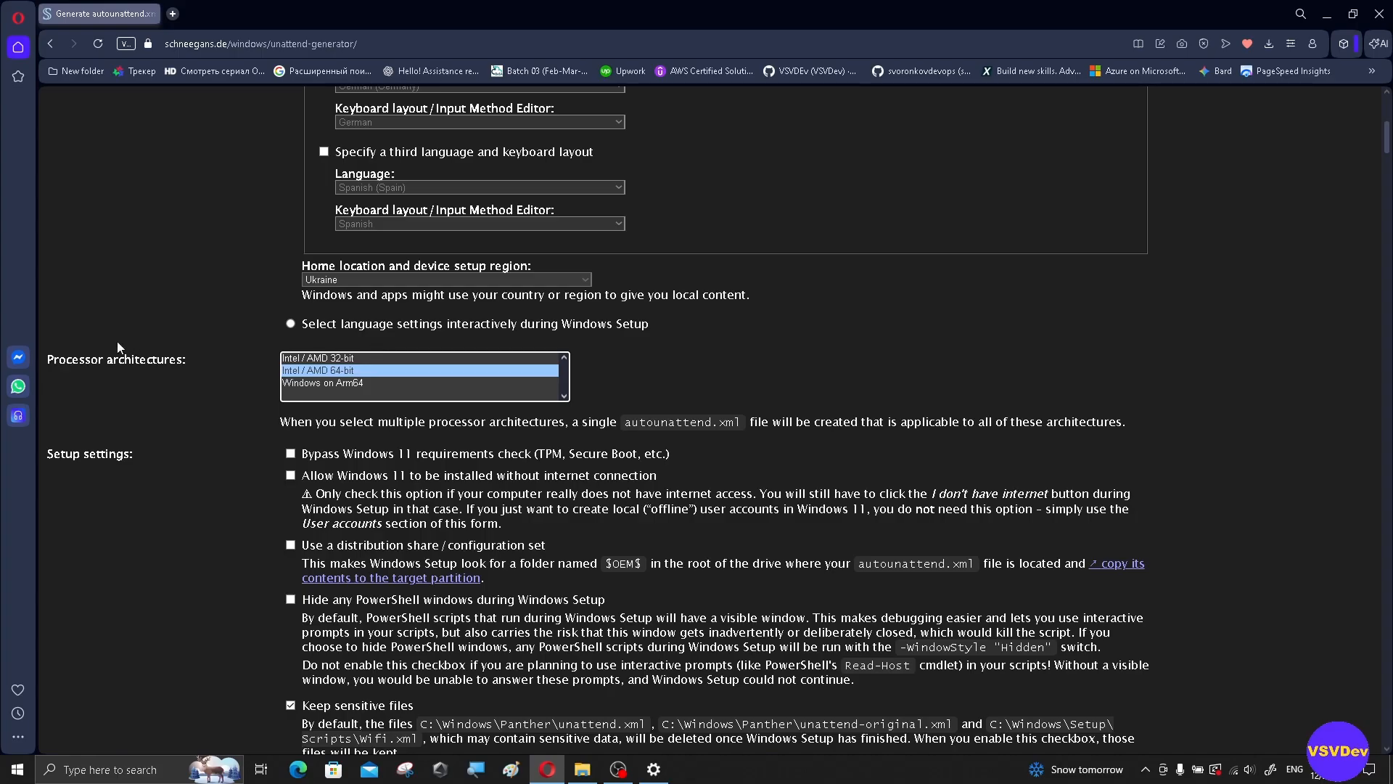
drag(54, 360, 194, 363)
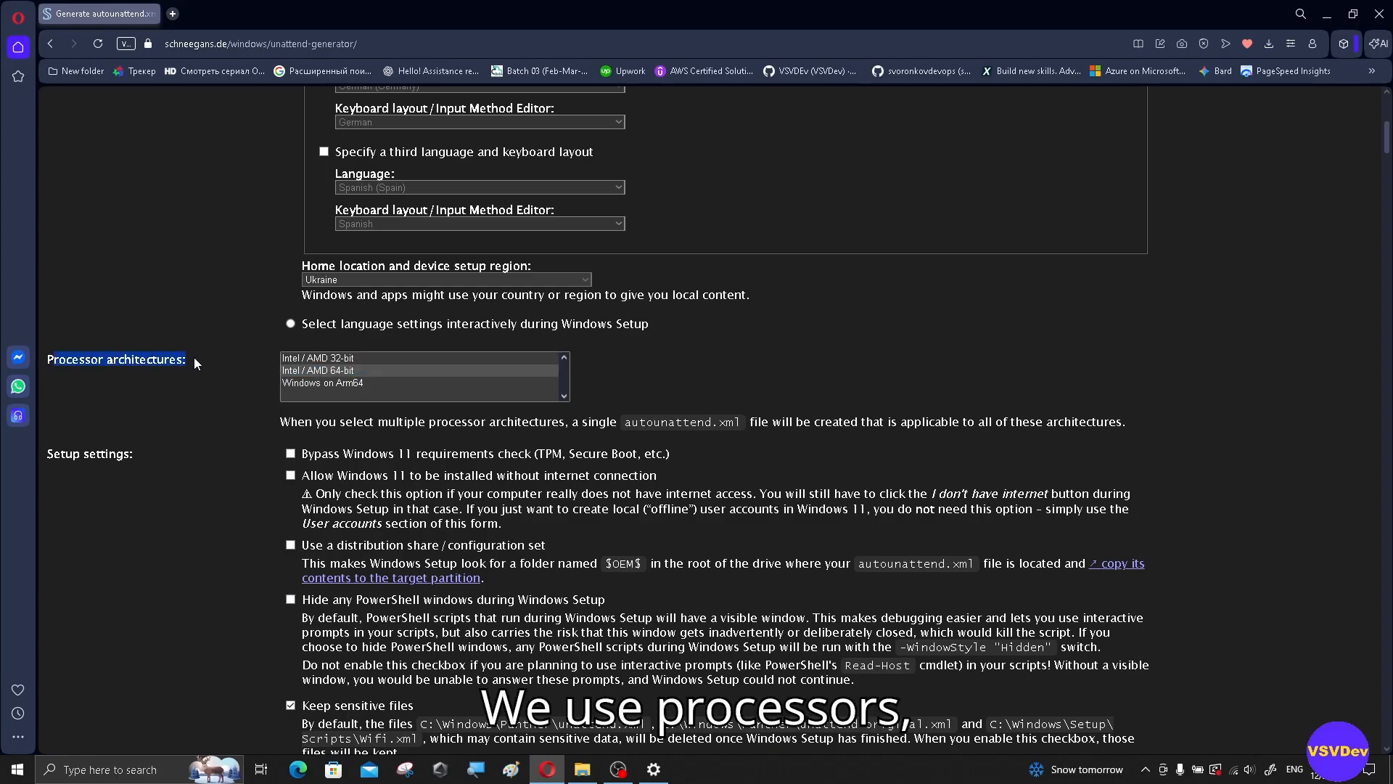
click(286, 372)
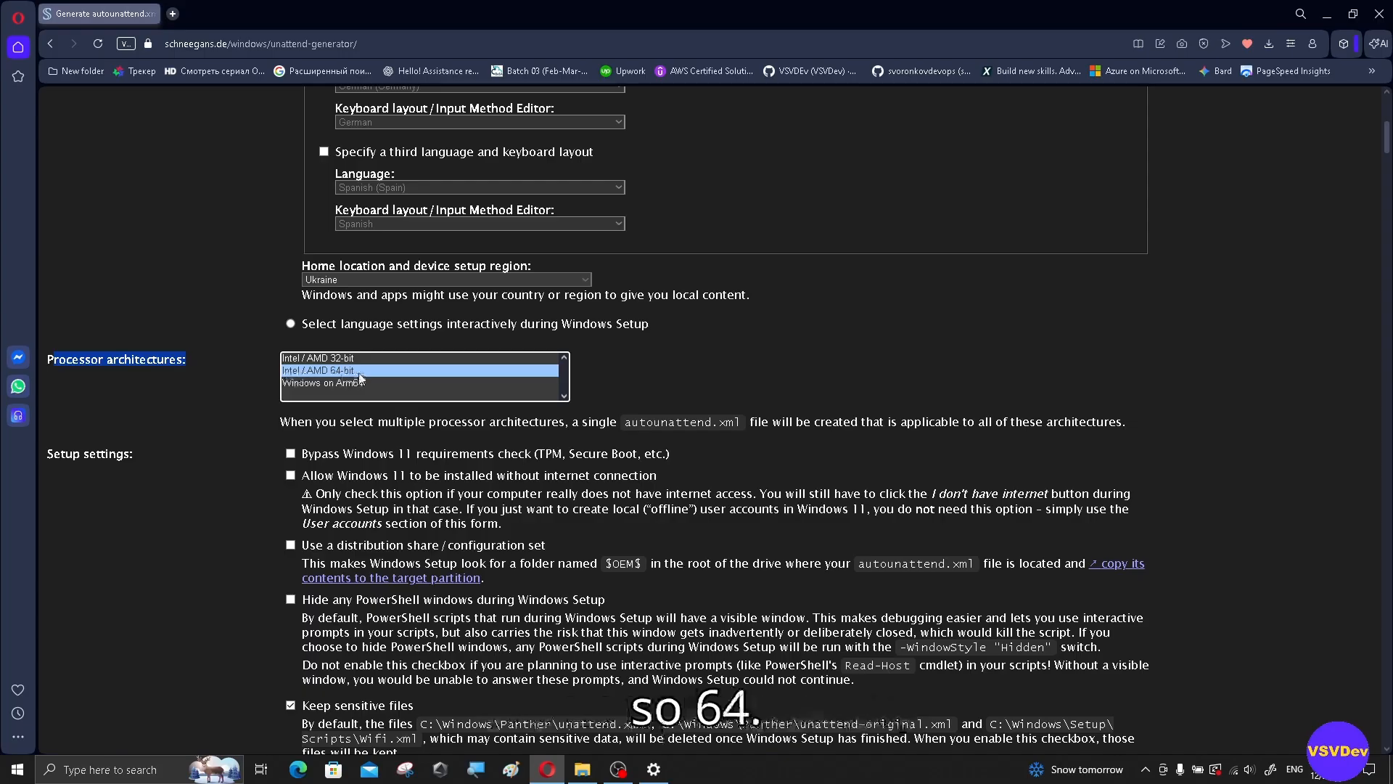
scroll(760, 357, down, 3)
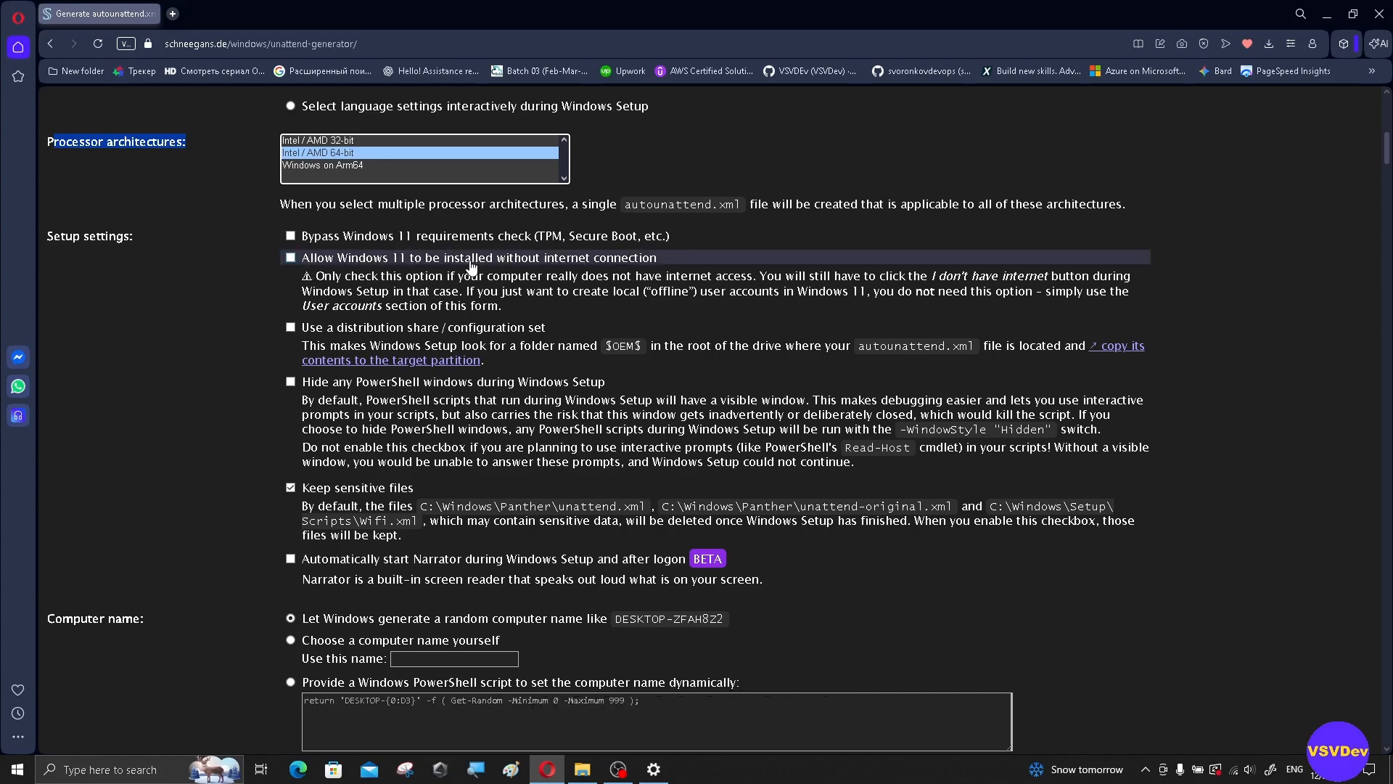
Step: Tick 'Allow Windows 11 to be installed without internet connection' and review the settings down to Computer name
click(290, 258)
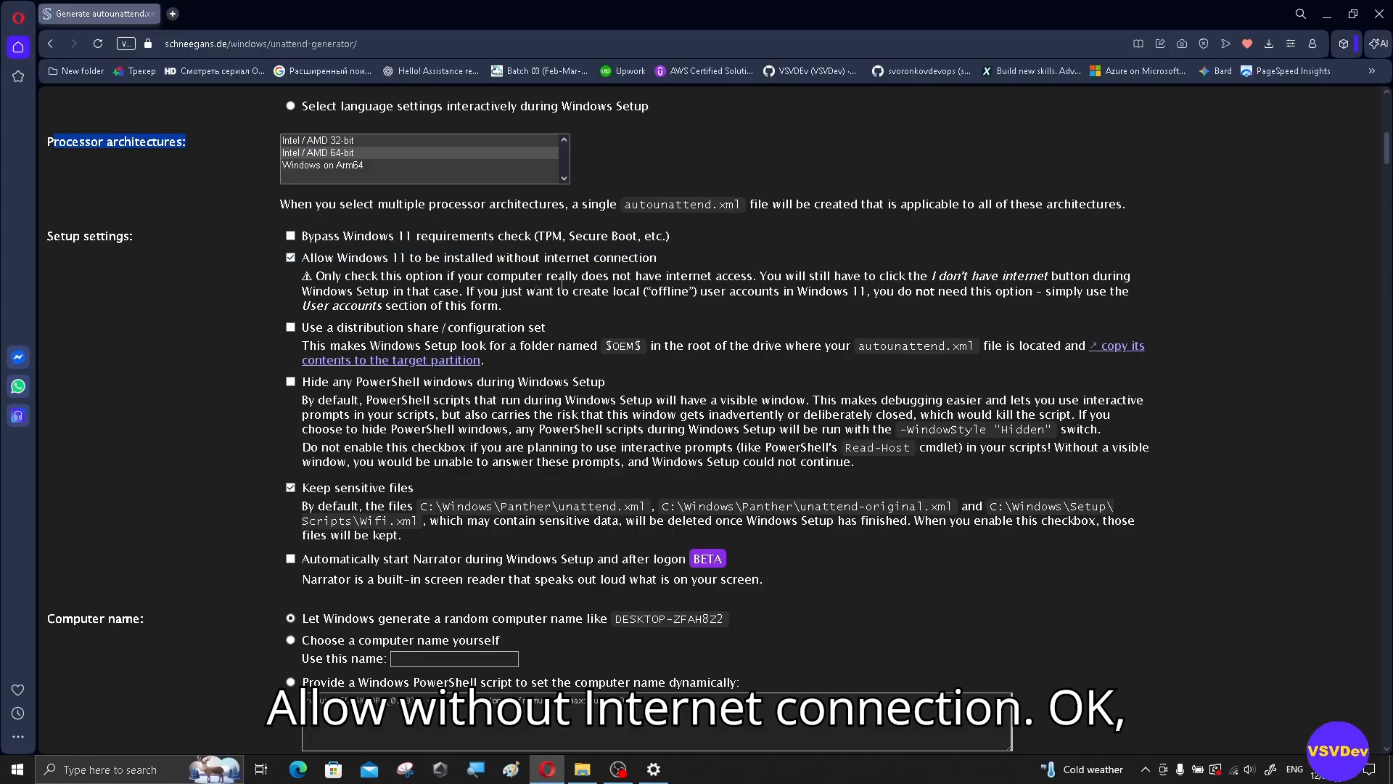
scroll(562, 284, down, 1)
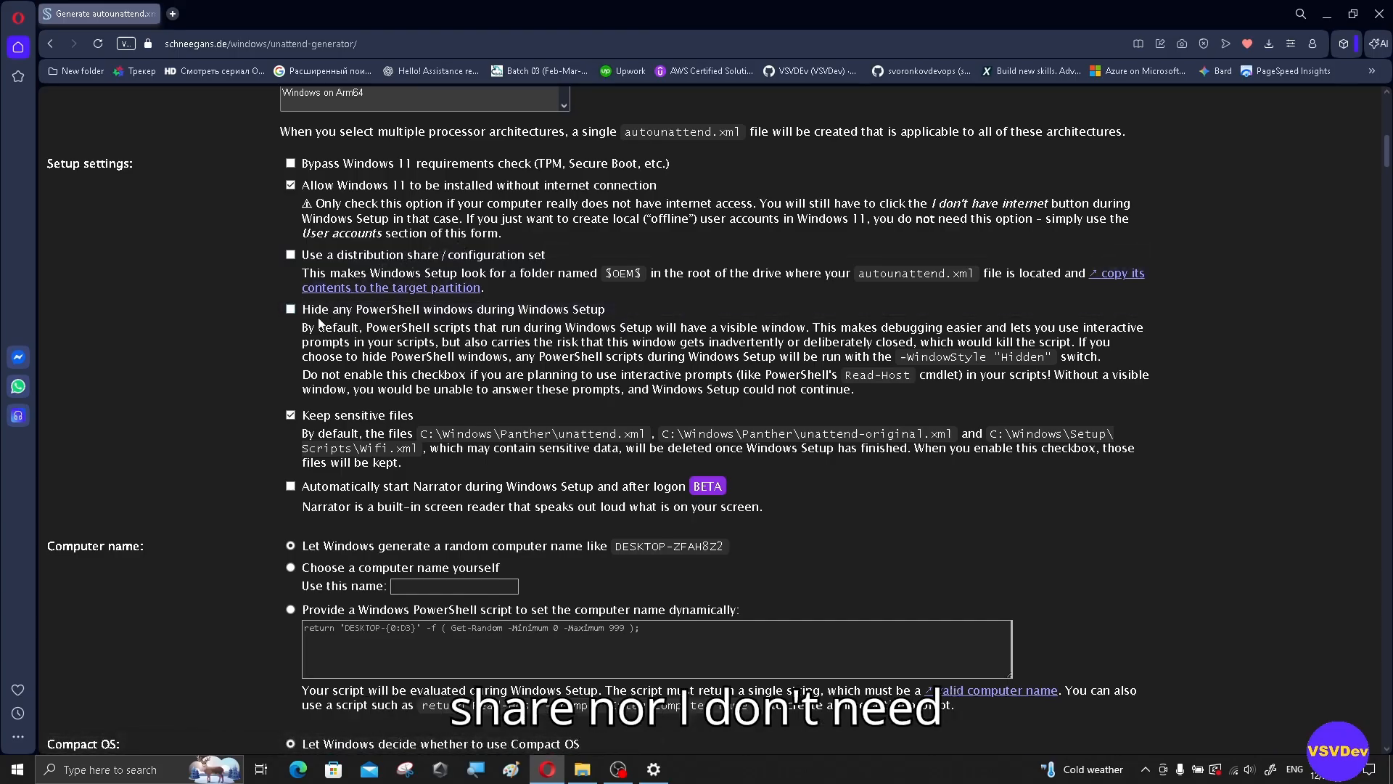
scroll(403, 325, down, 1)
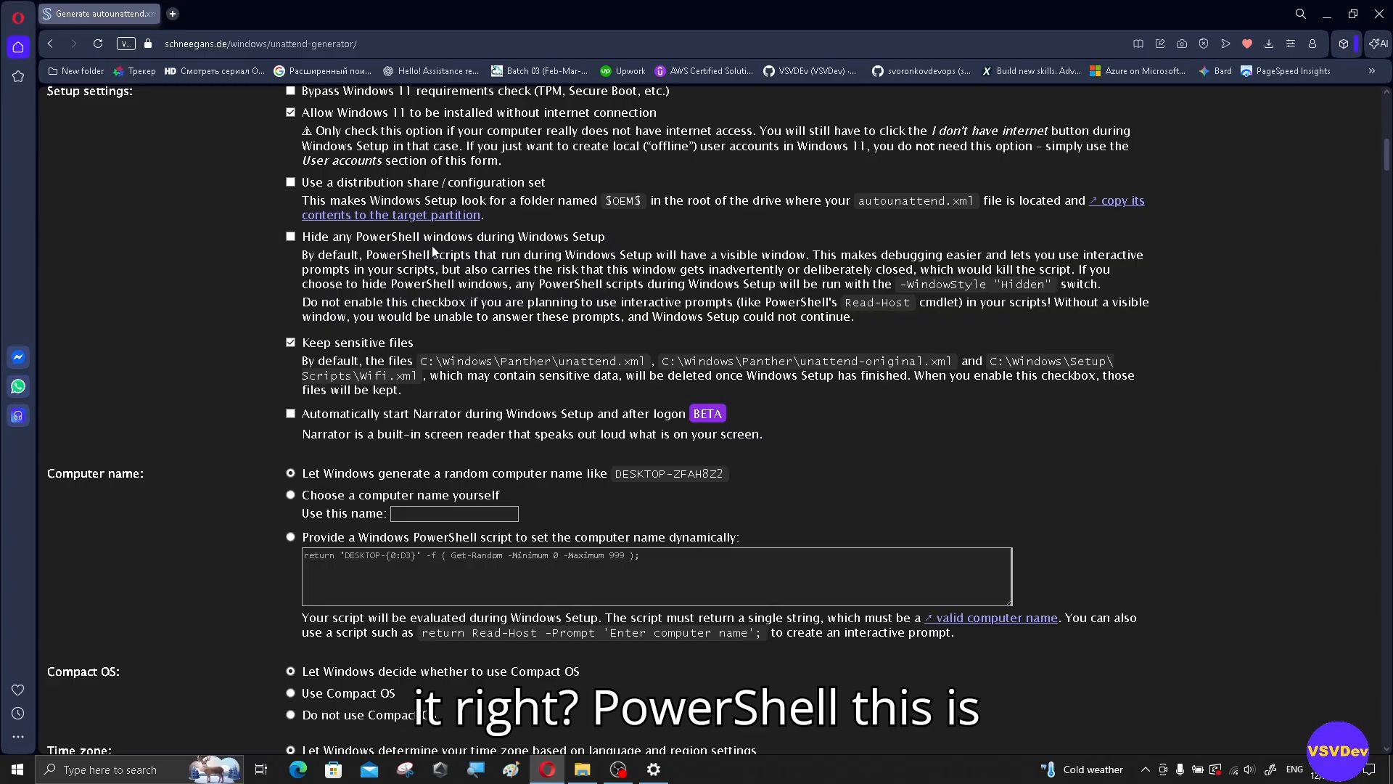
scroll(352, 268, down, 2)
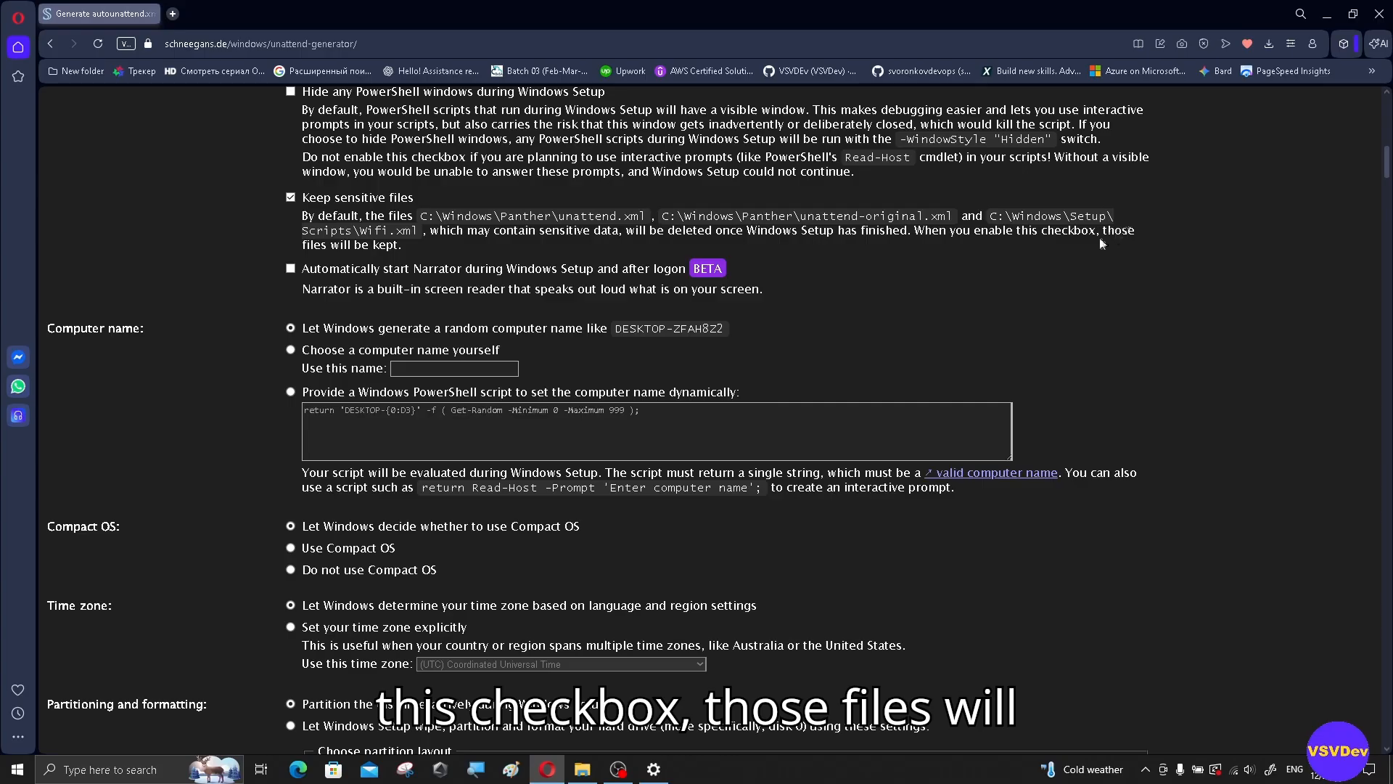
scroll(1105, 244, down, 1)
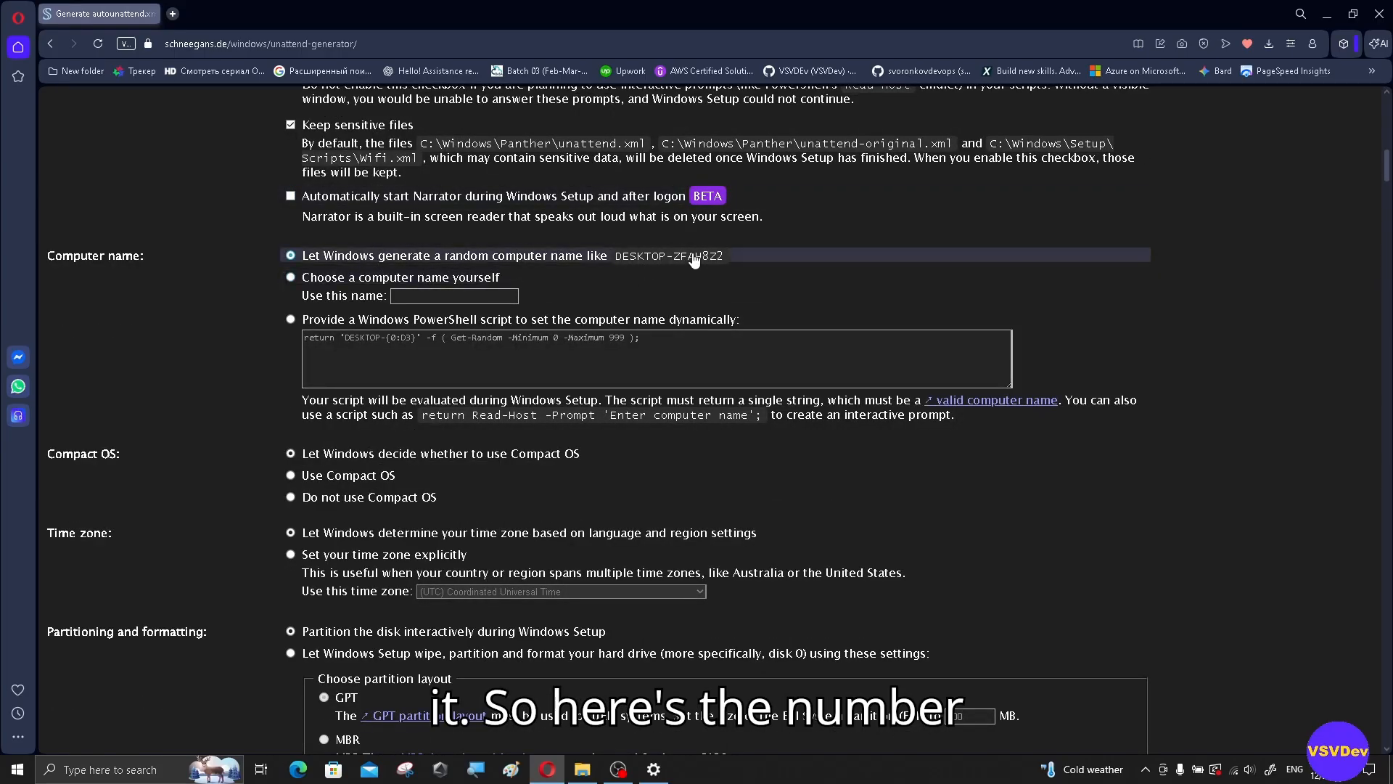
Step: Choose the computer name manually and enter VSVDev as the name
click(437, 297)
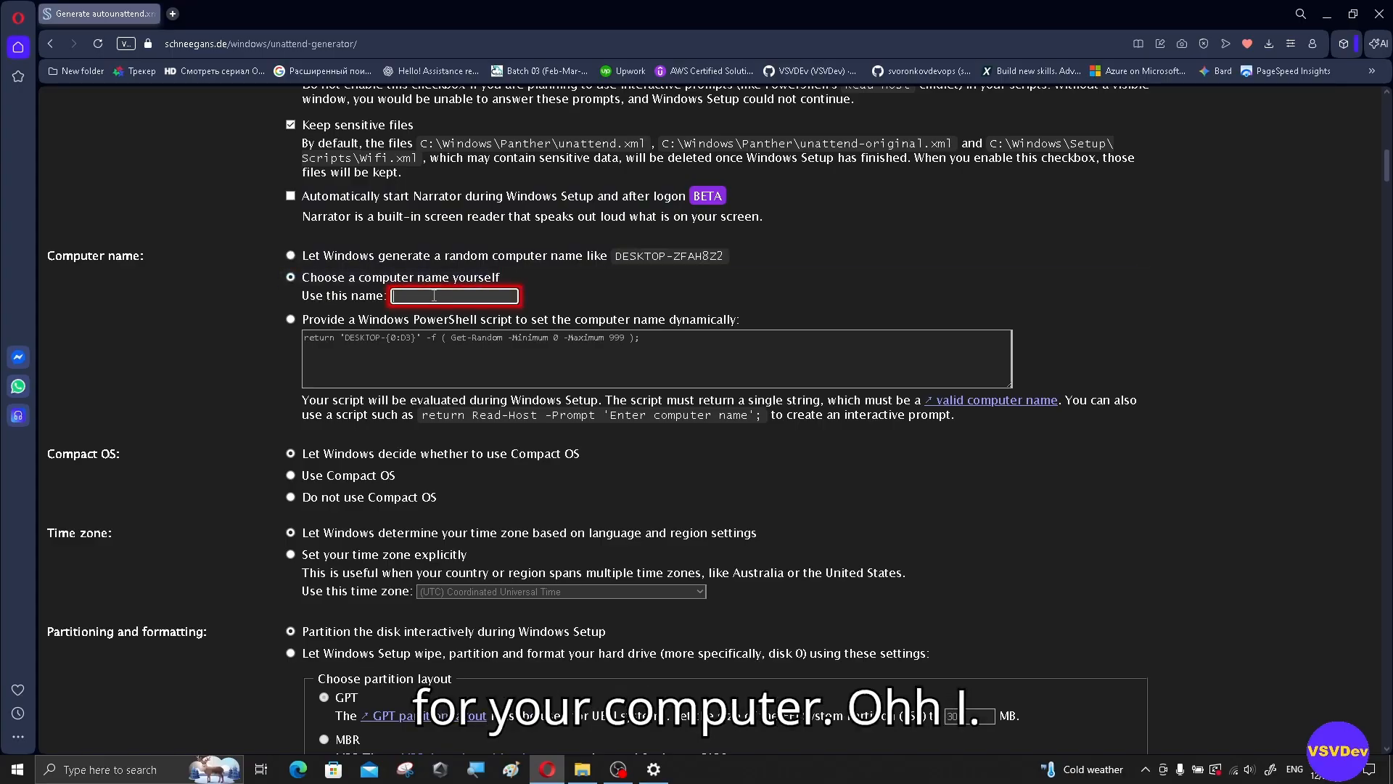
text(VSVDev)
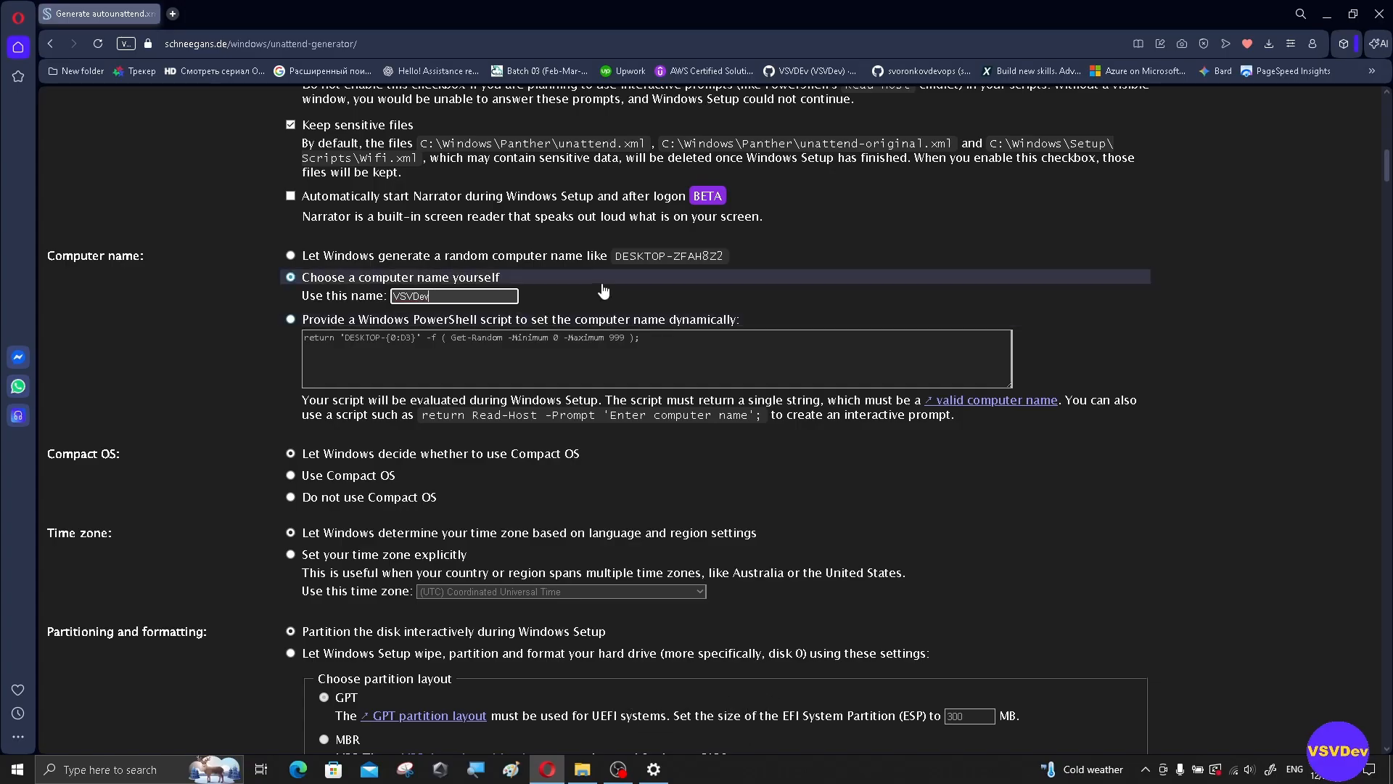
scroll(588, 290, down, 1)
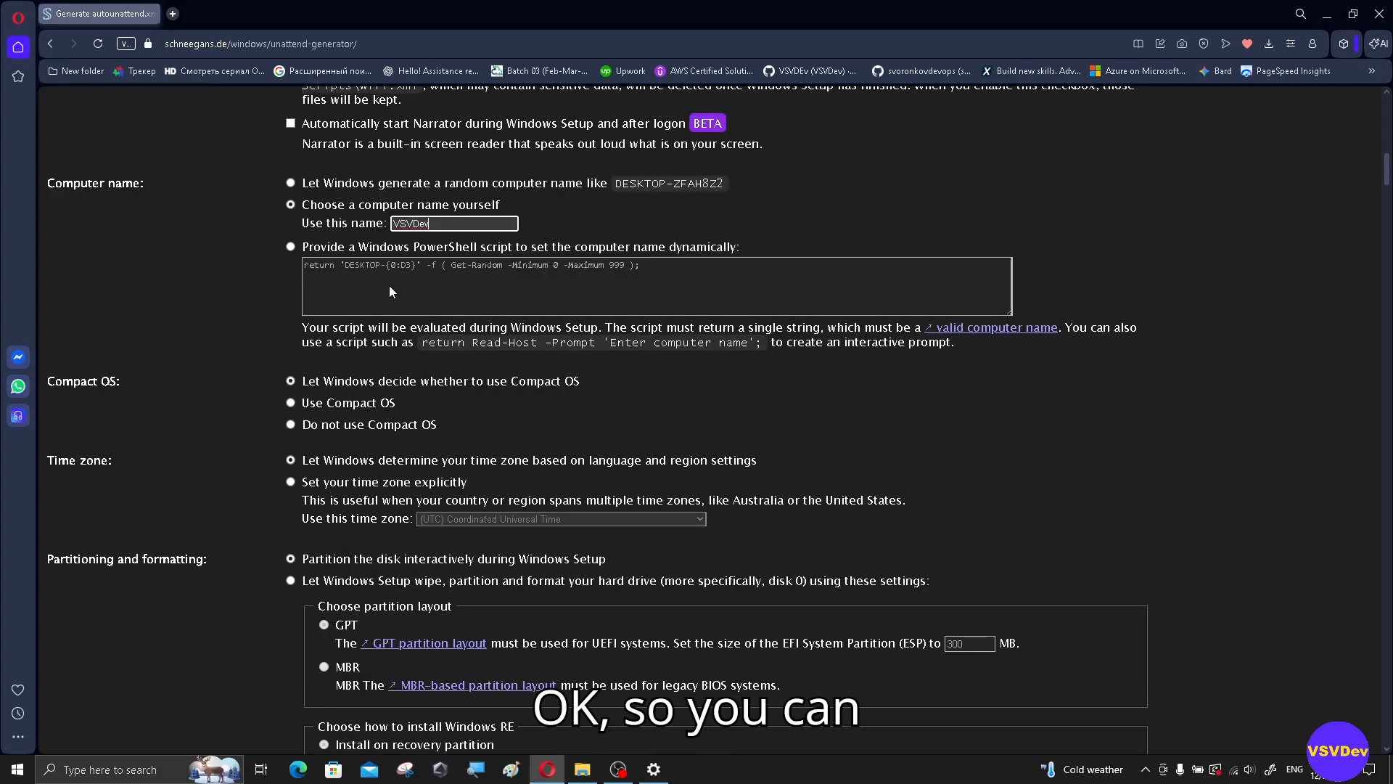
scroll(906, 221, down, 3)
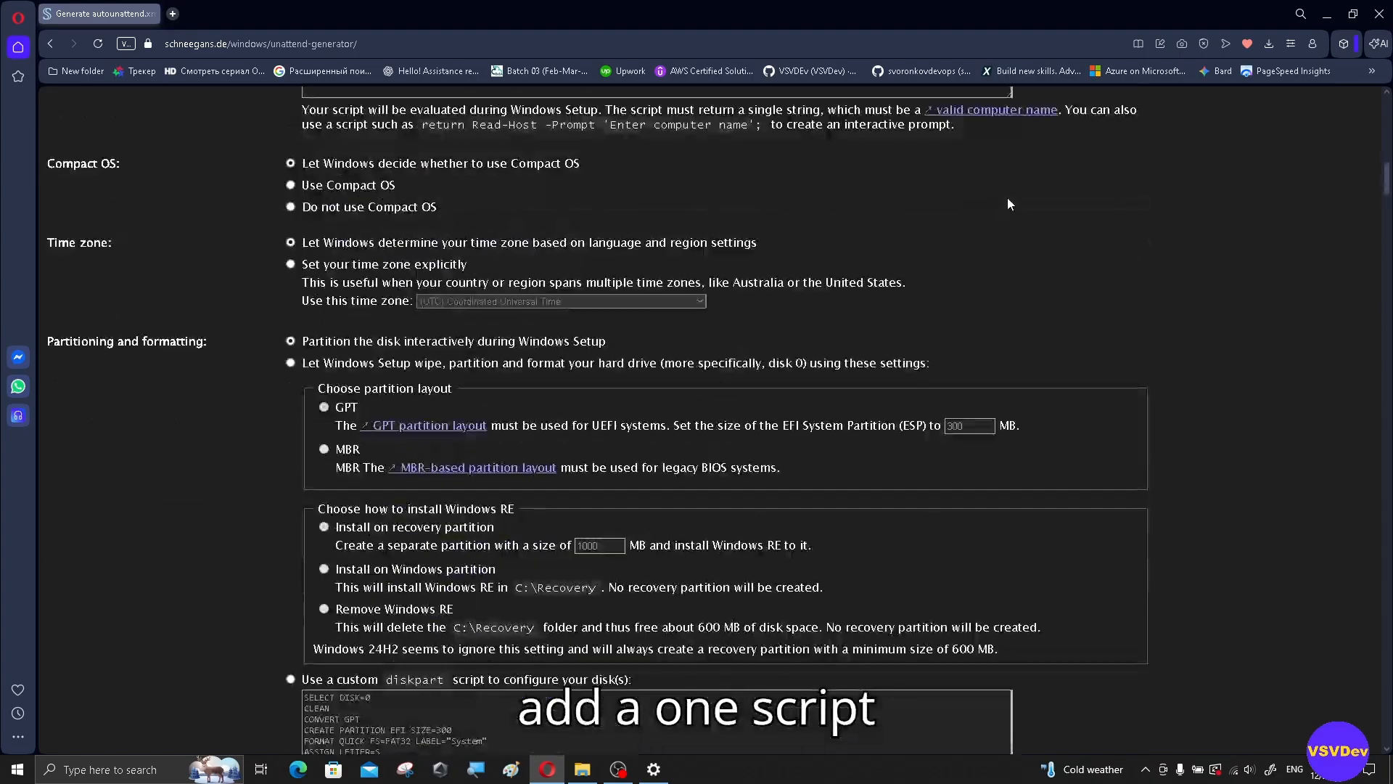
scroll(1008, 197, up, 2)
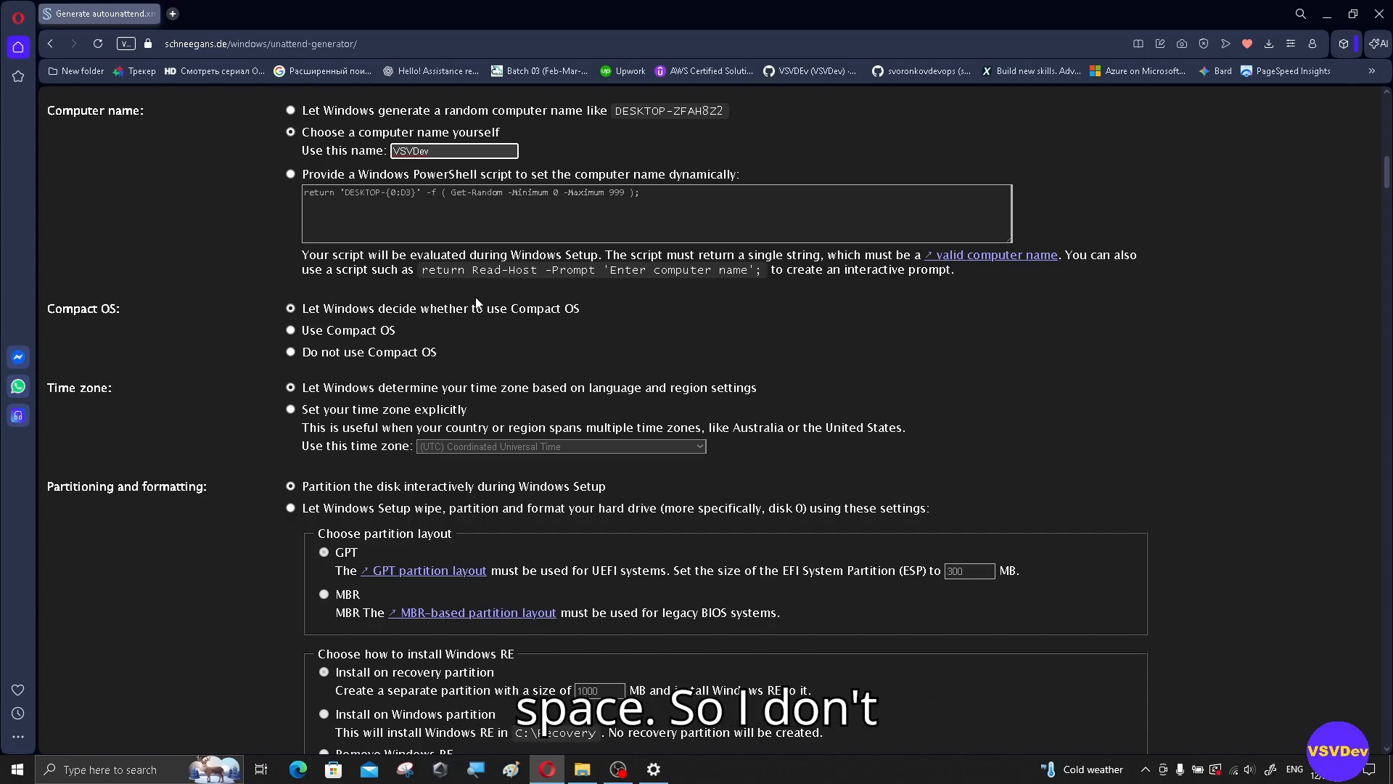
Step: Turn off Compact OS and set the time zone to (UTC+02:00) Helsinki, Kyiv, Riga, Sofia, Tallinn, Vilnius
click(299, 351)
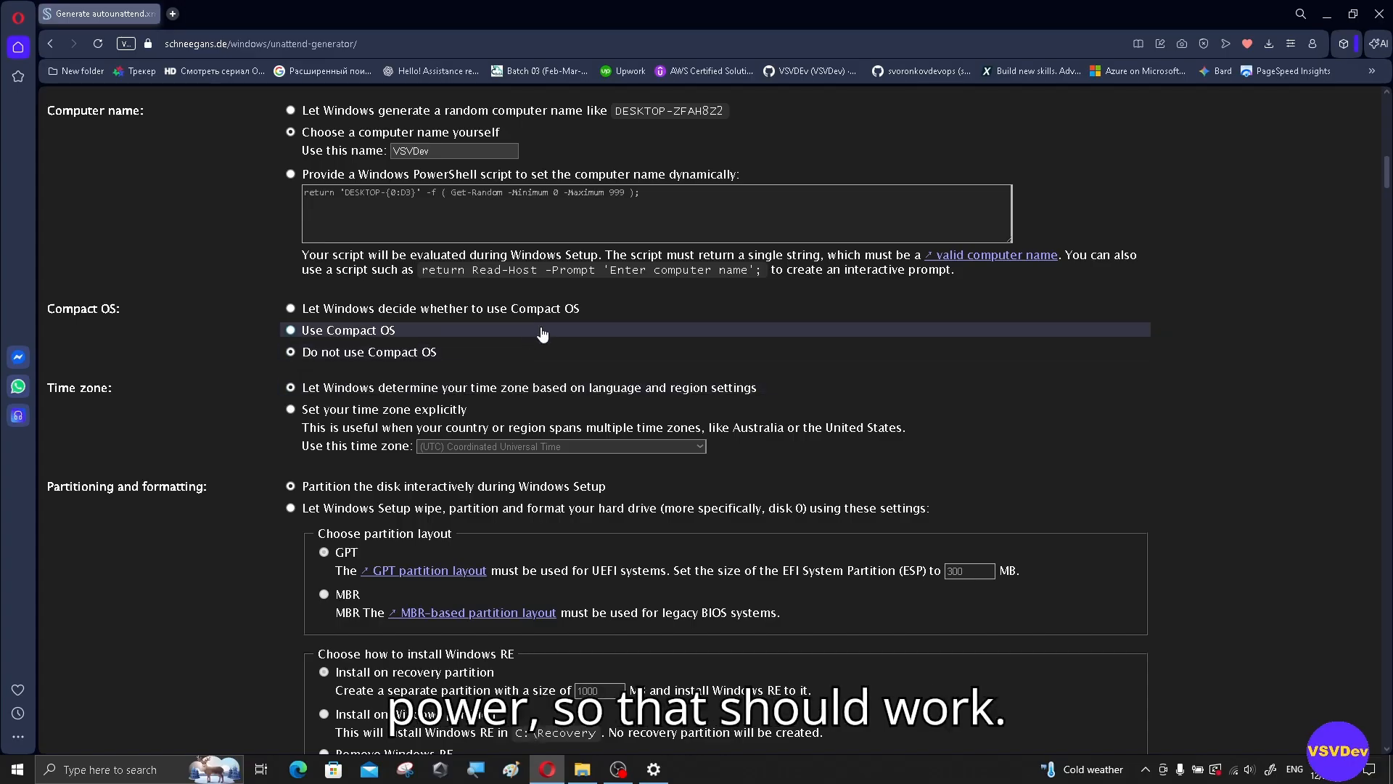
scroll(545, 334, down, 1)
click(294, 340)
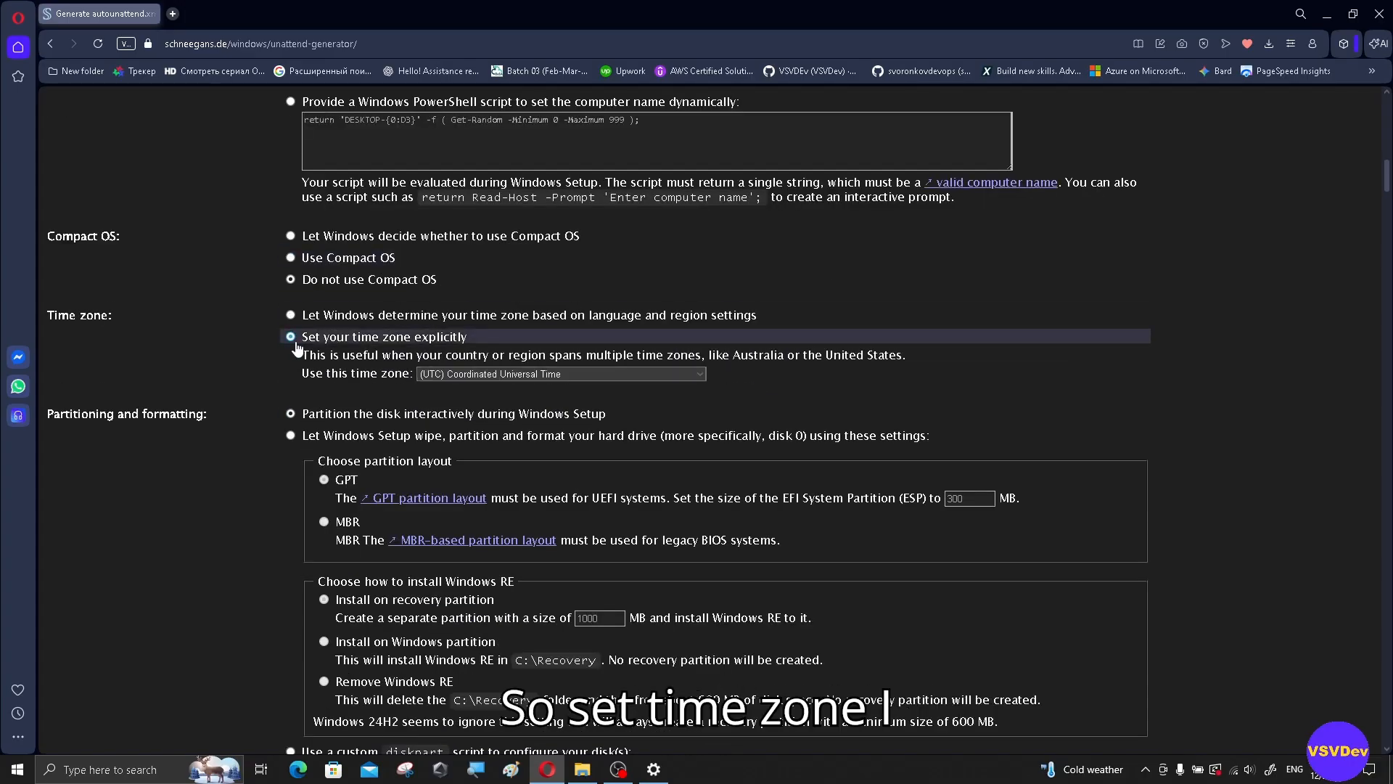
click(591, 372)
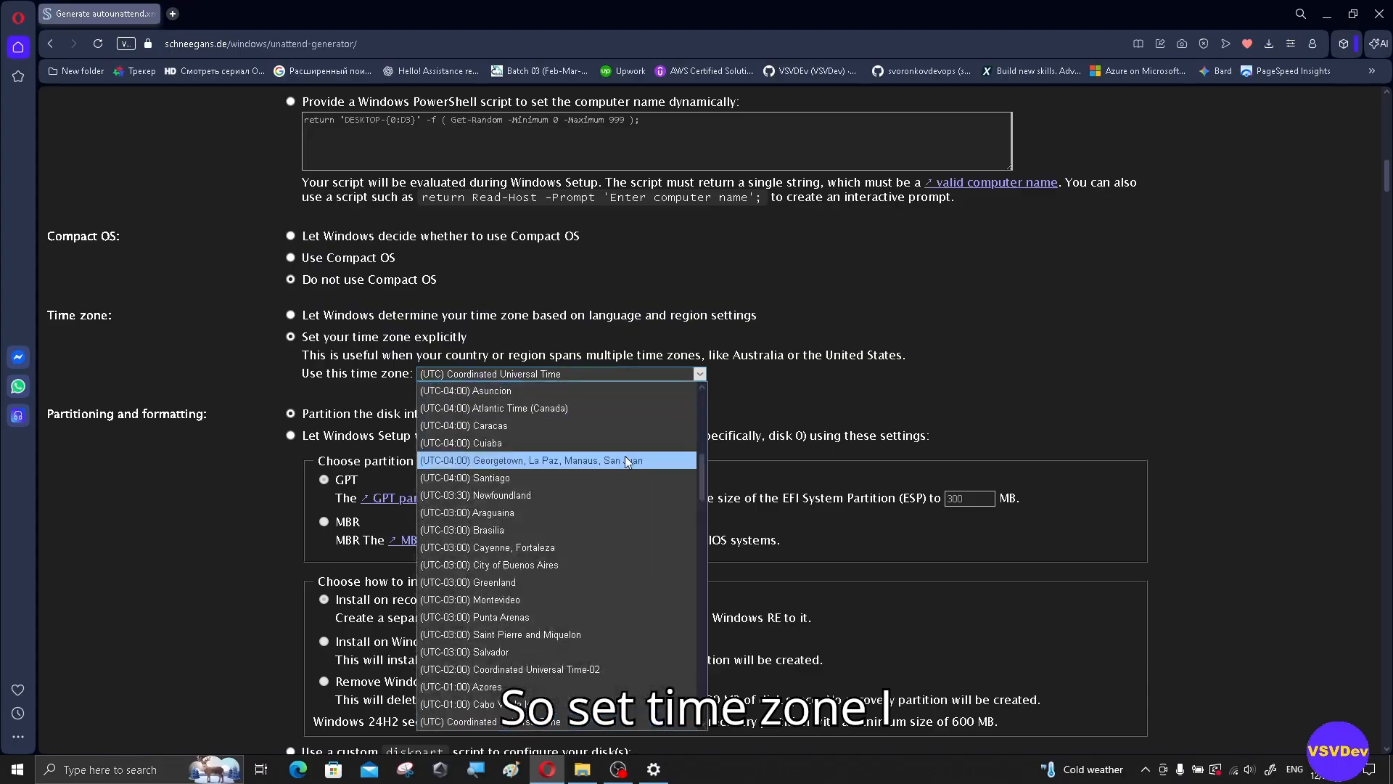
scroll(625, 562, down, 3)
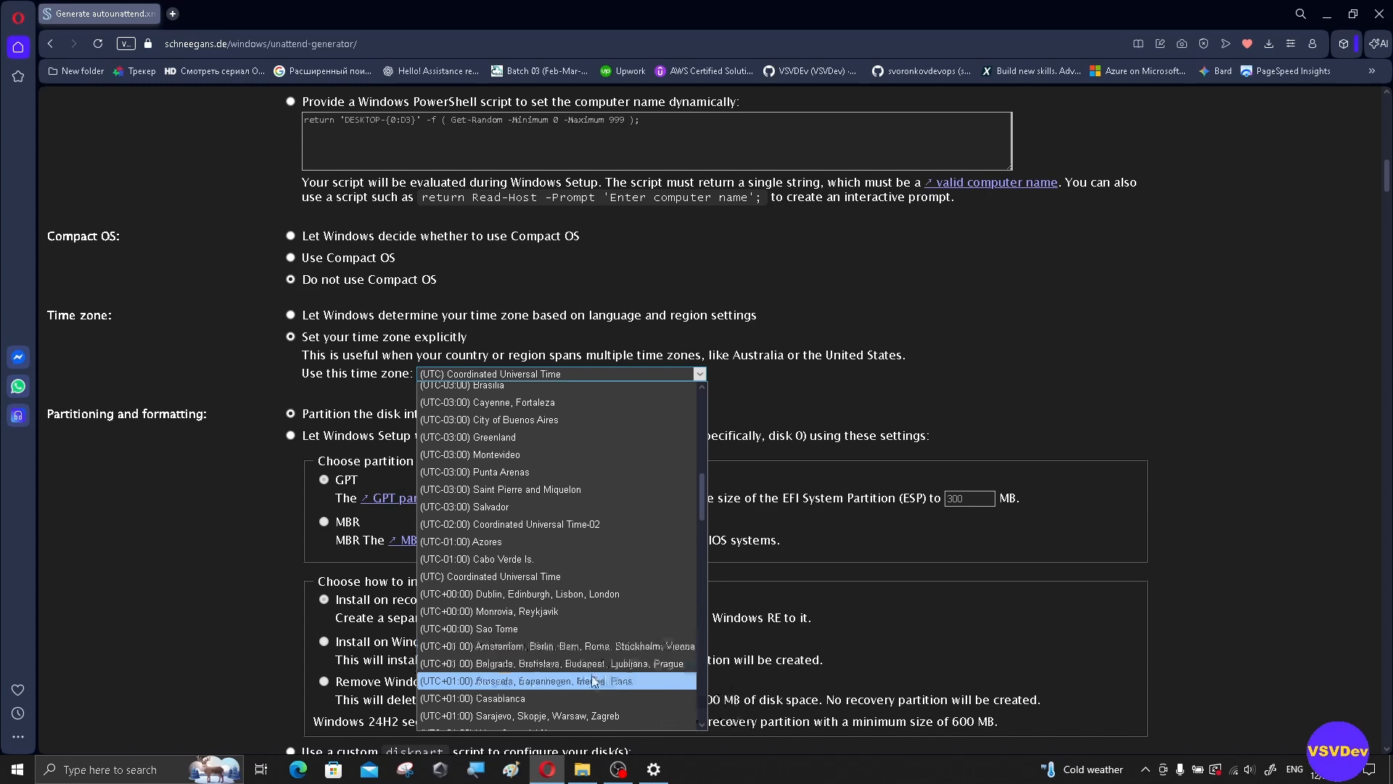
scroll(594, 682, down, 4)
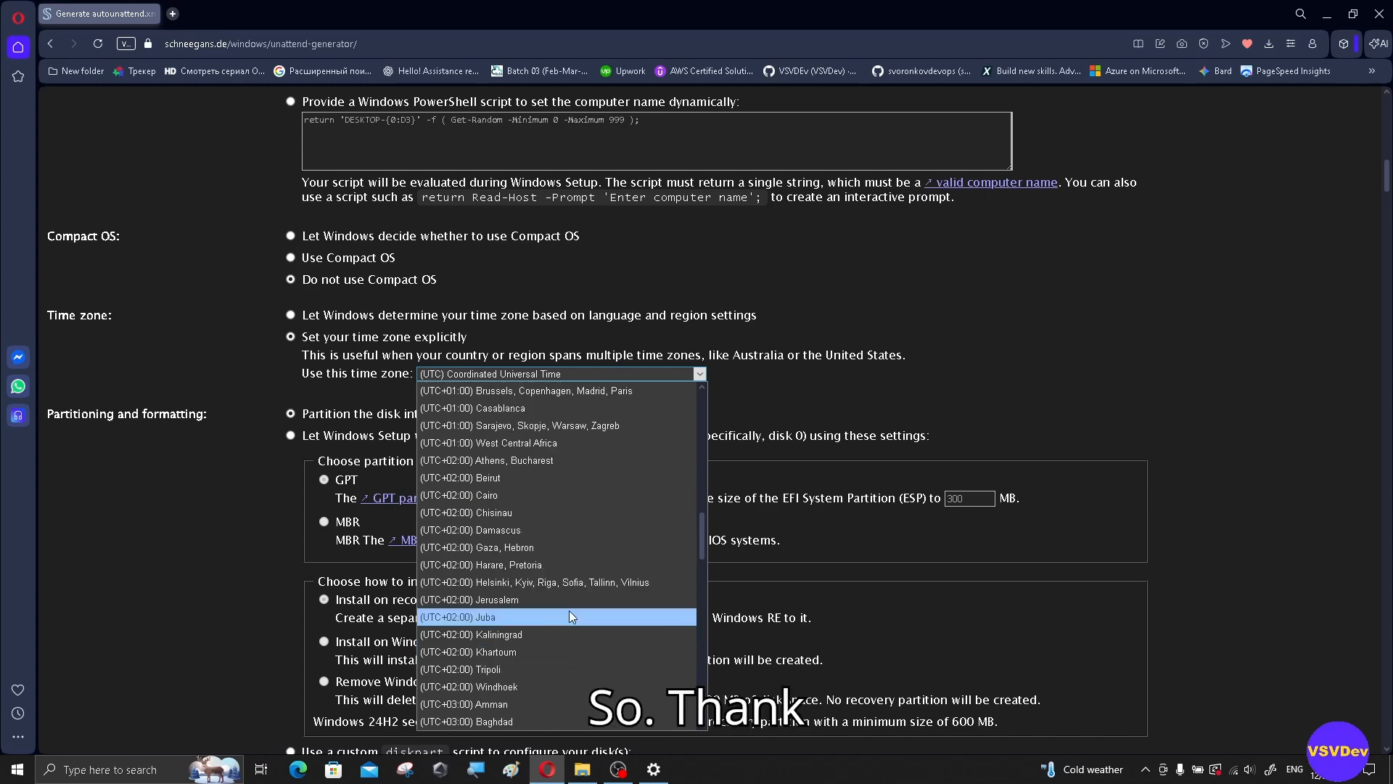
click(564, 584)
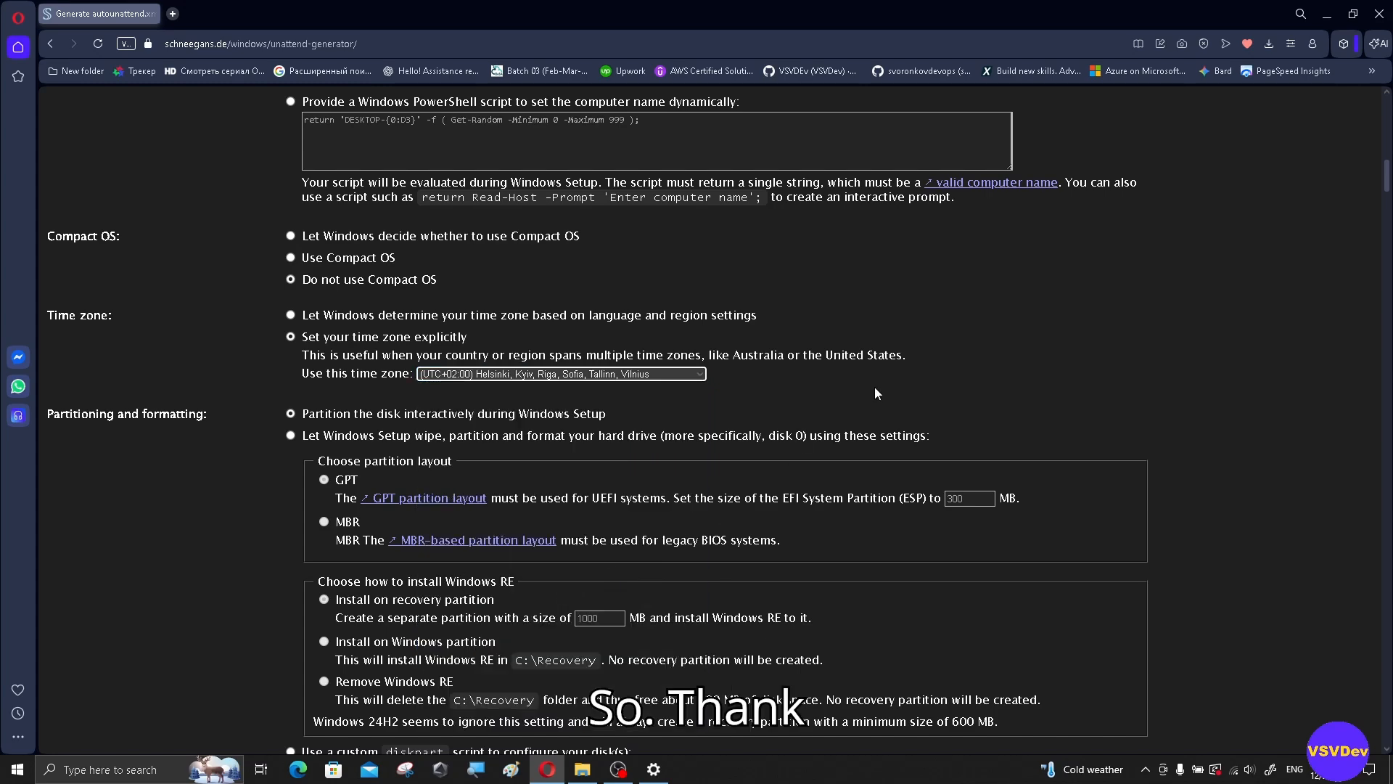
scroll(876, 394, down, 1)
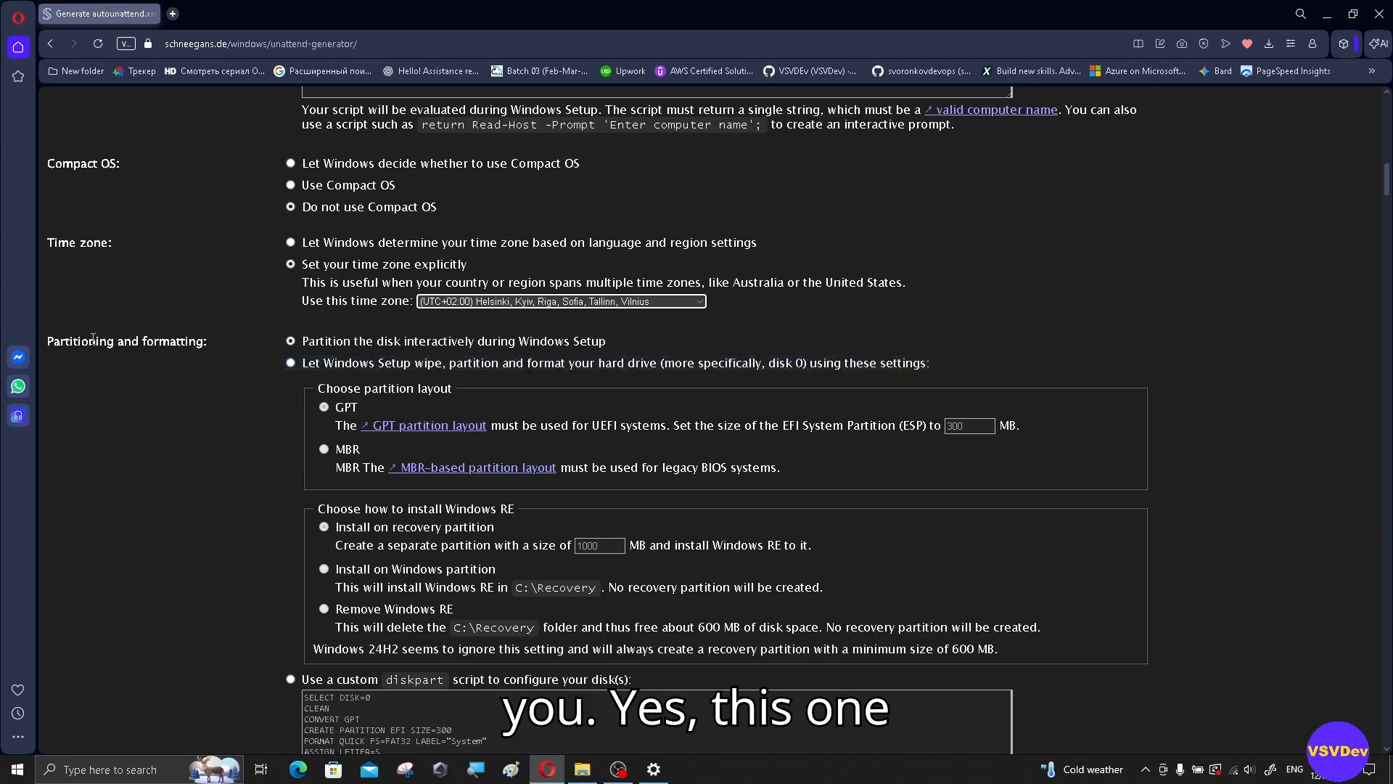
drag(64, 341, 218, 330)
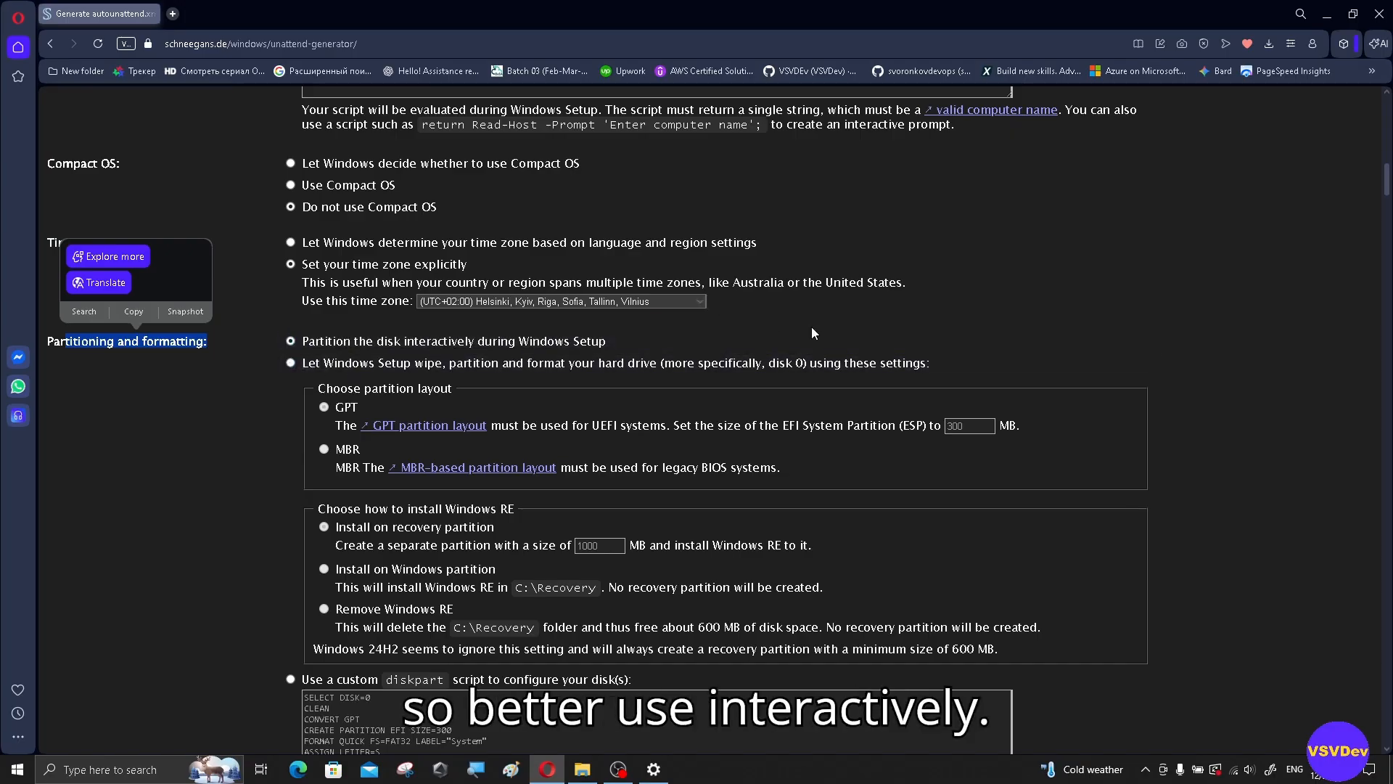
scroll(812, 327, down, 4)
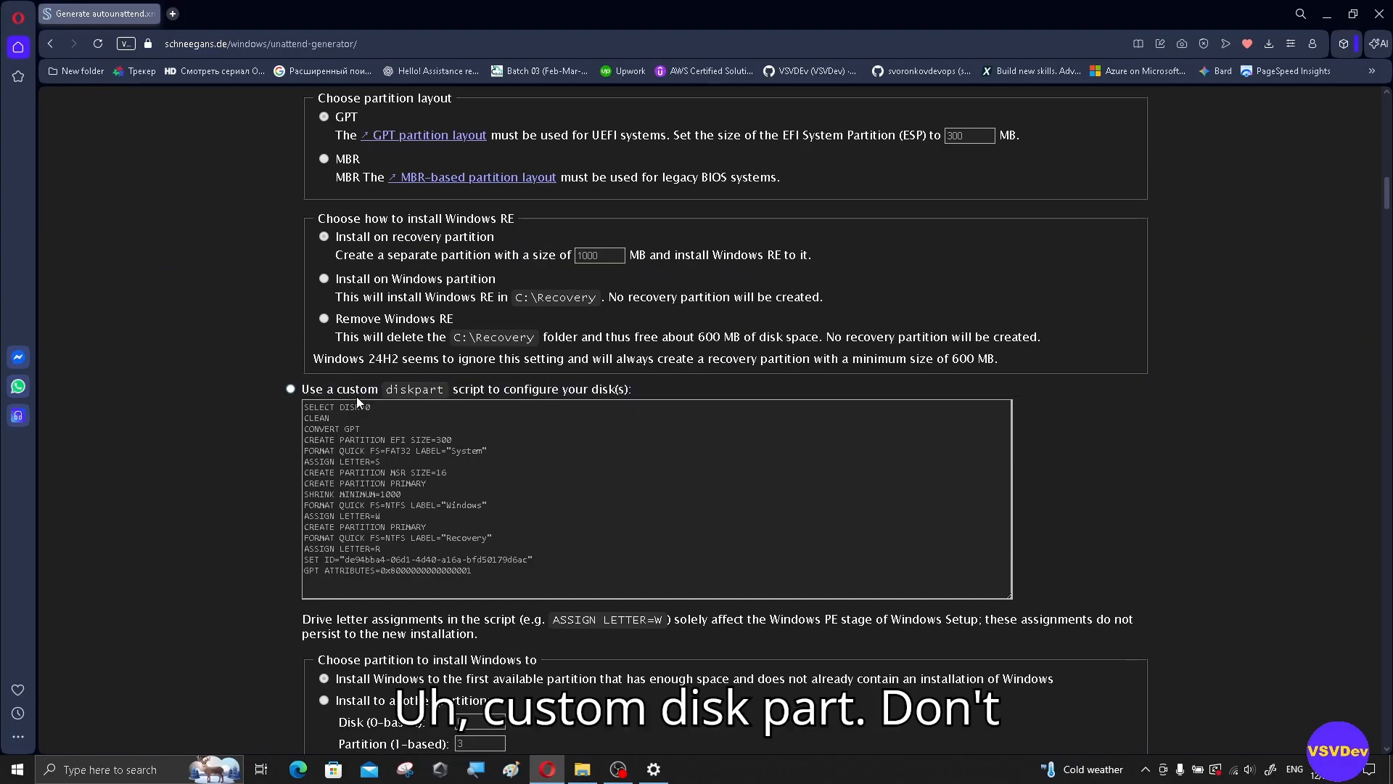
scroll(722, 433, down, 2)
scroll(722, 434, down, 2)
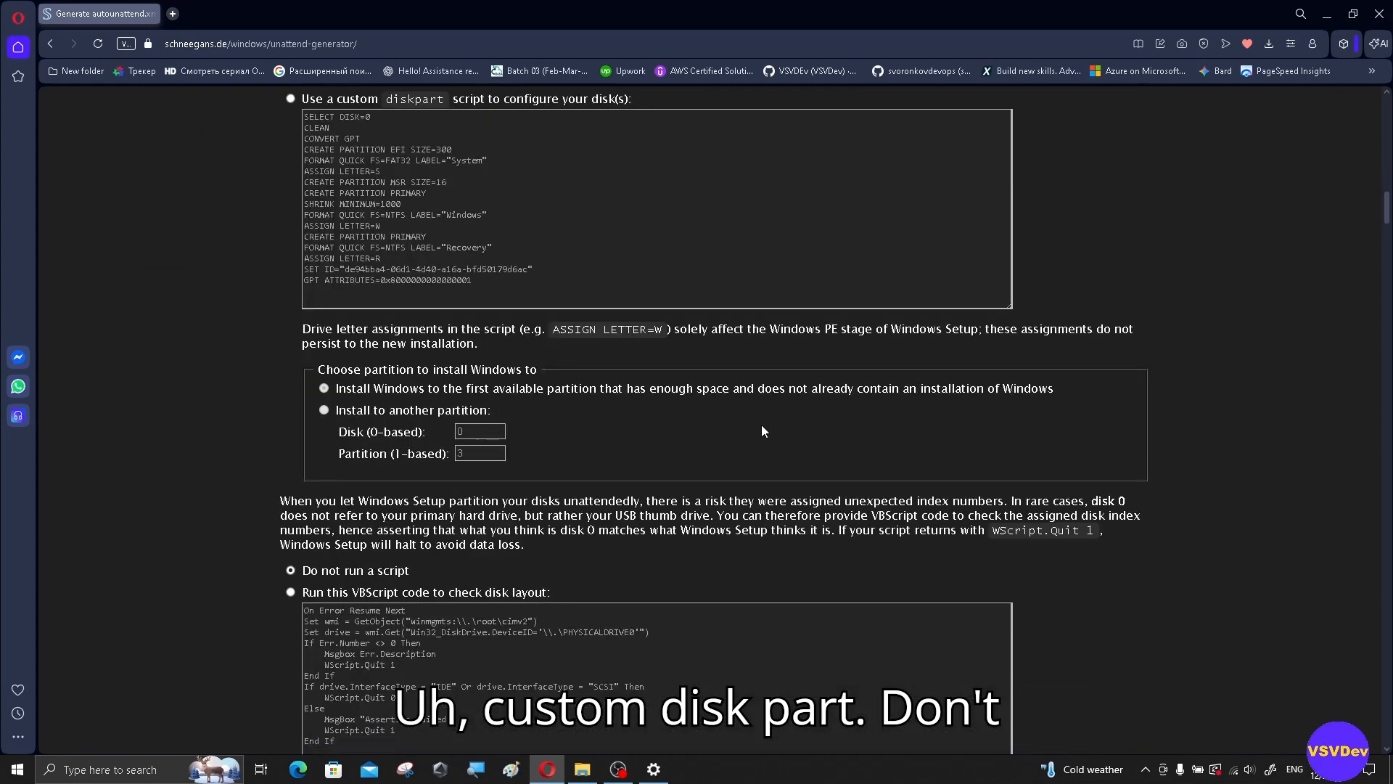
scroll(395, 407, down, 4)
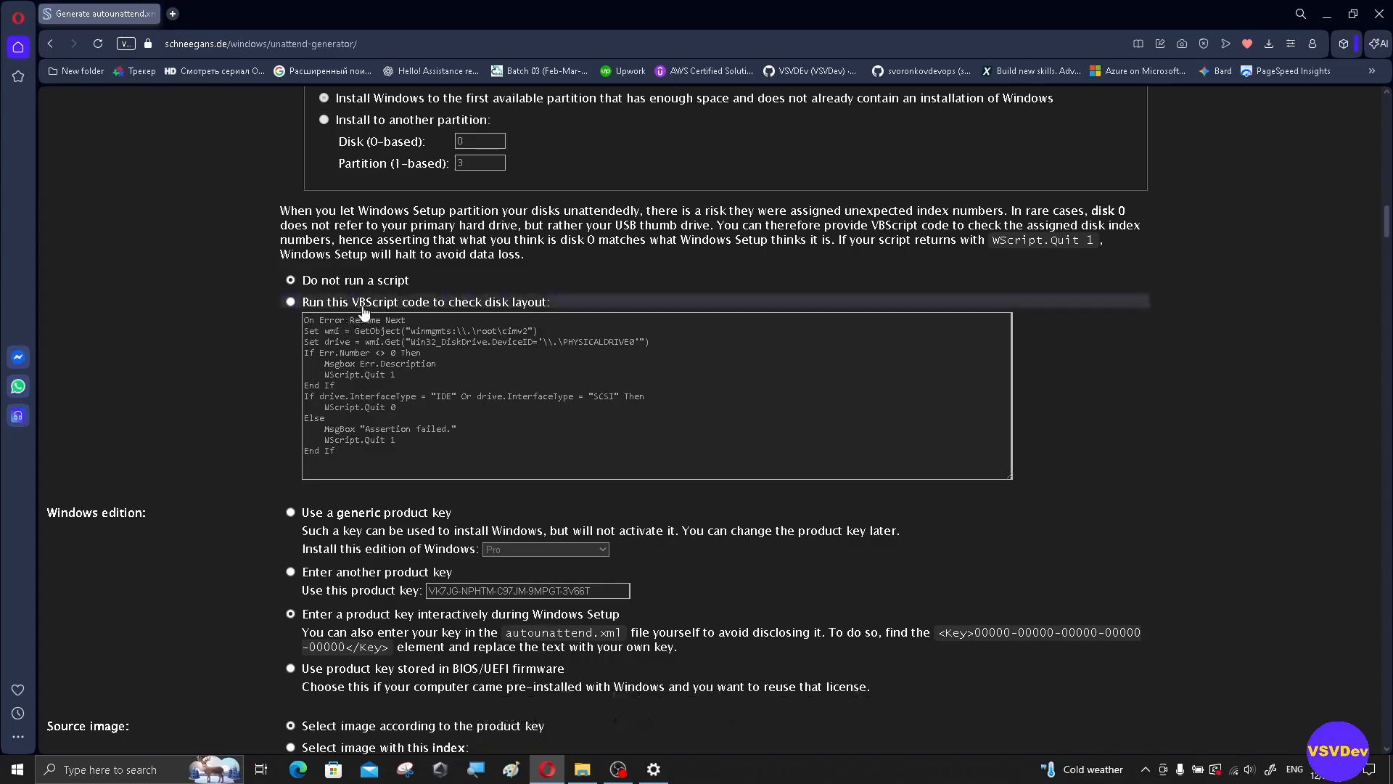
scroll(490, 306, down, 3)
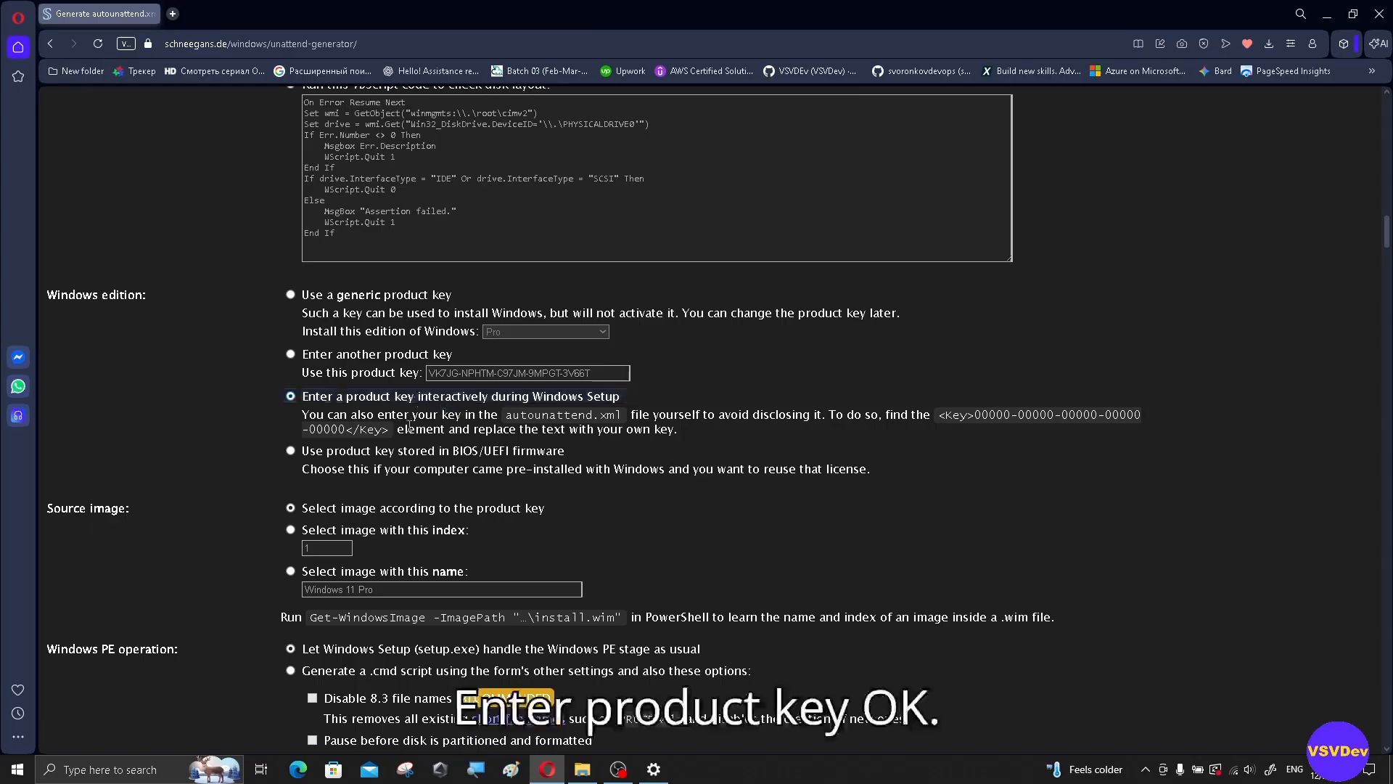
scroll(389, 429, down, 2)
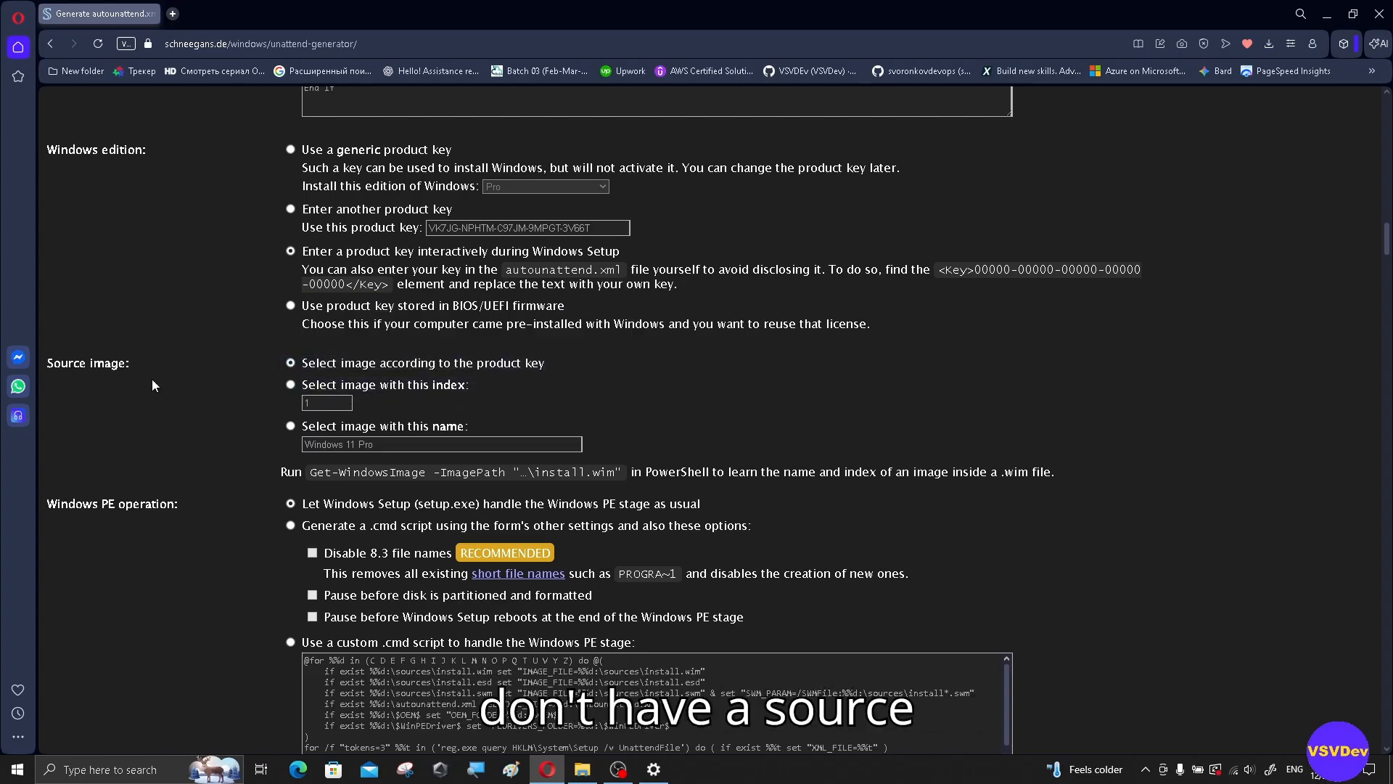
scroll(712, 392, down, 1)
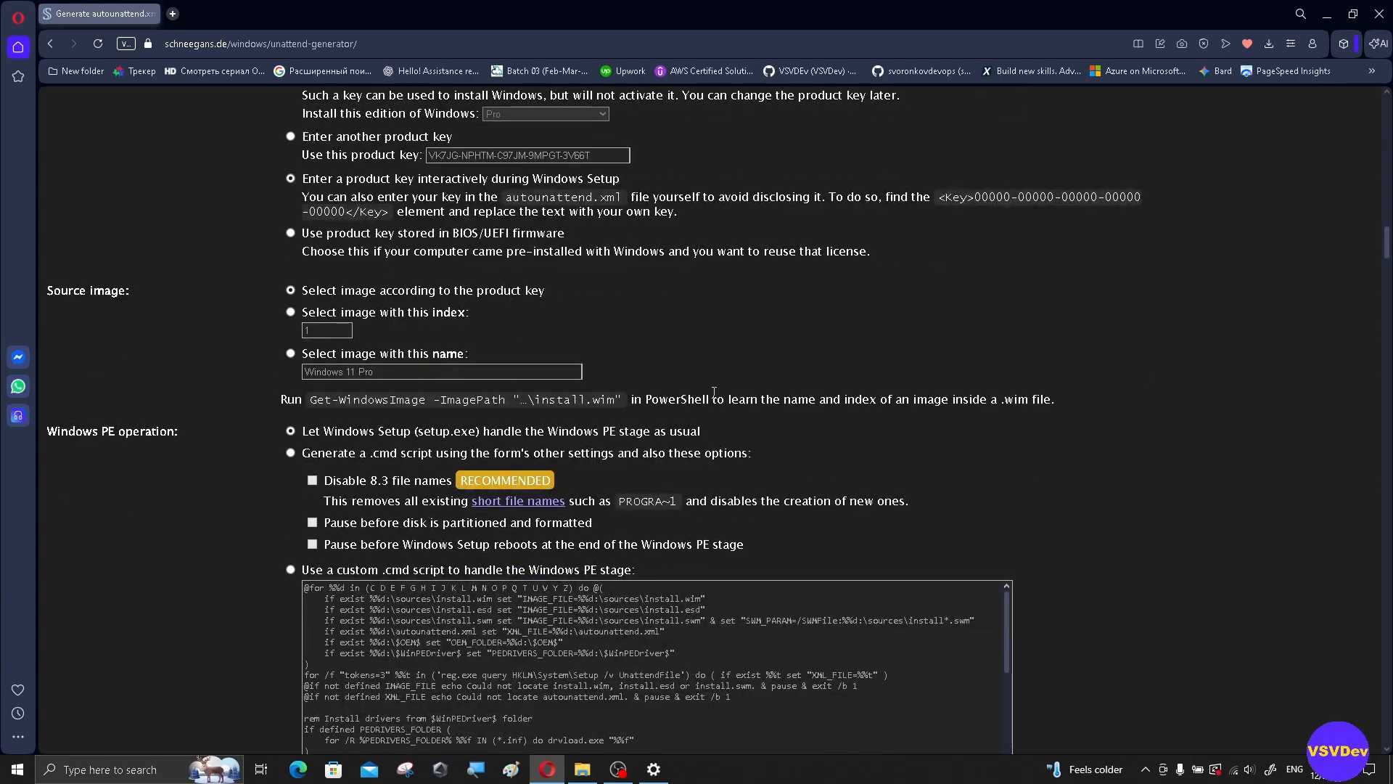
scroll(720, 392, down, 2)
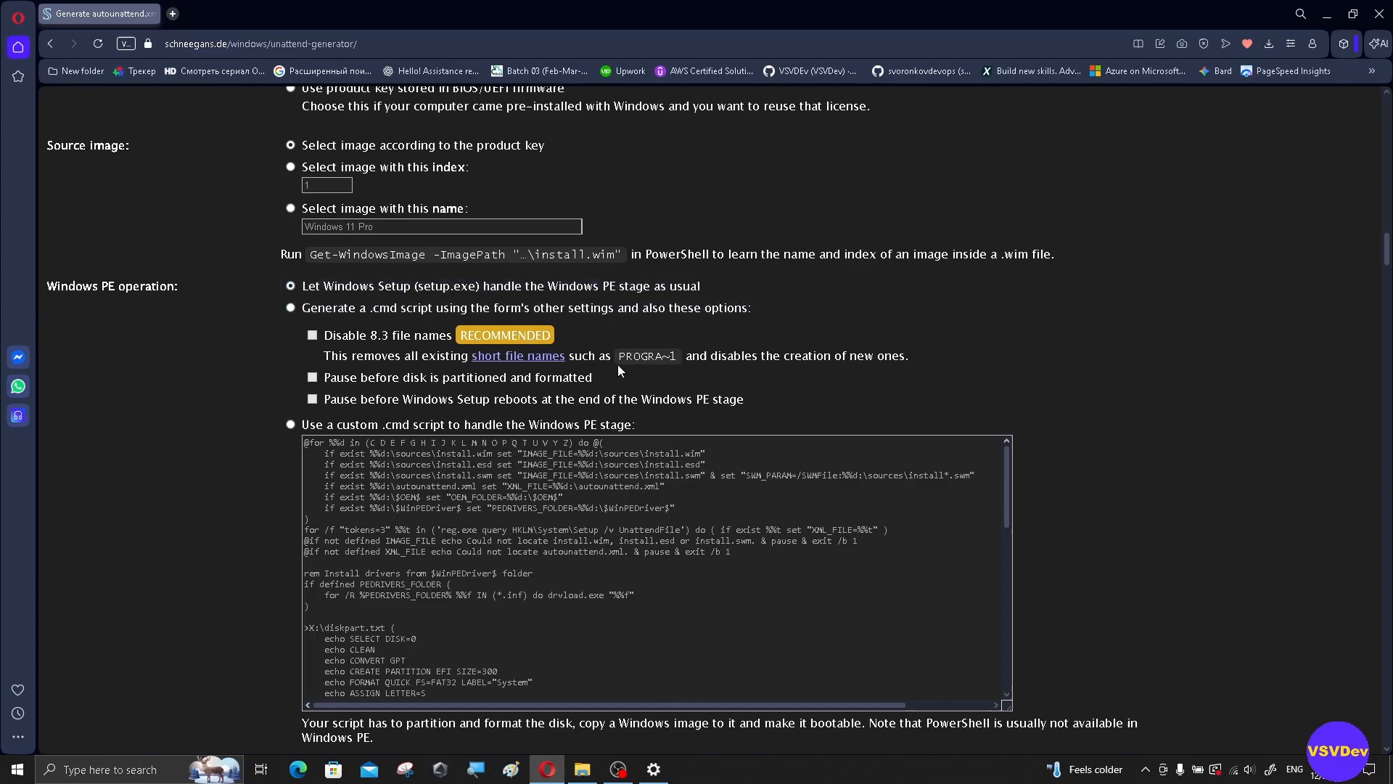
scroll(617, 365, down, 3)
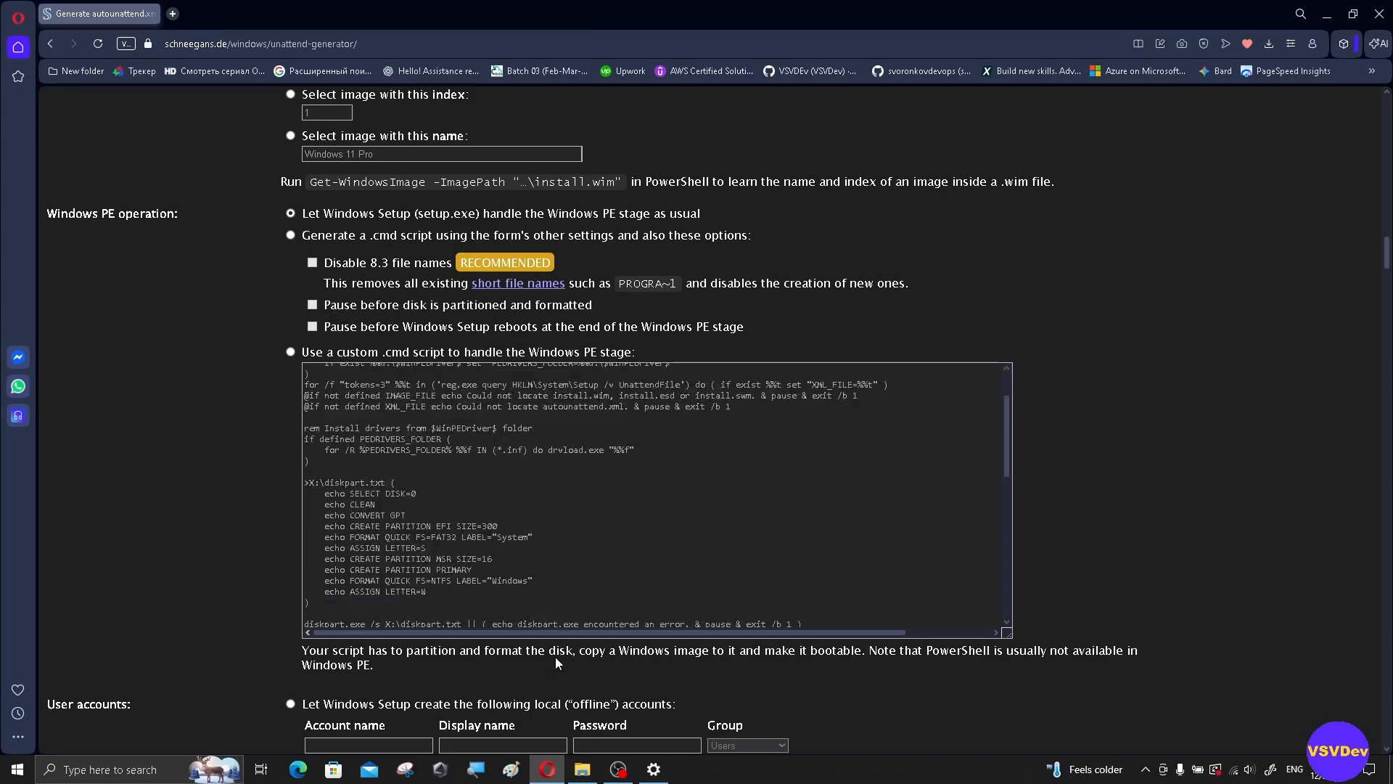
scroll(558, 653, down, 2)
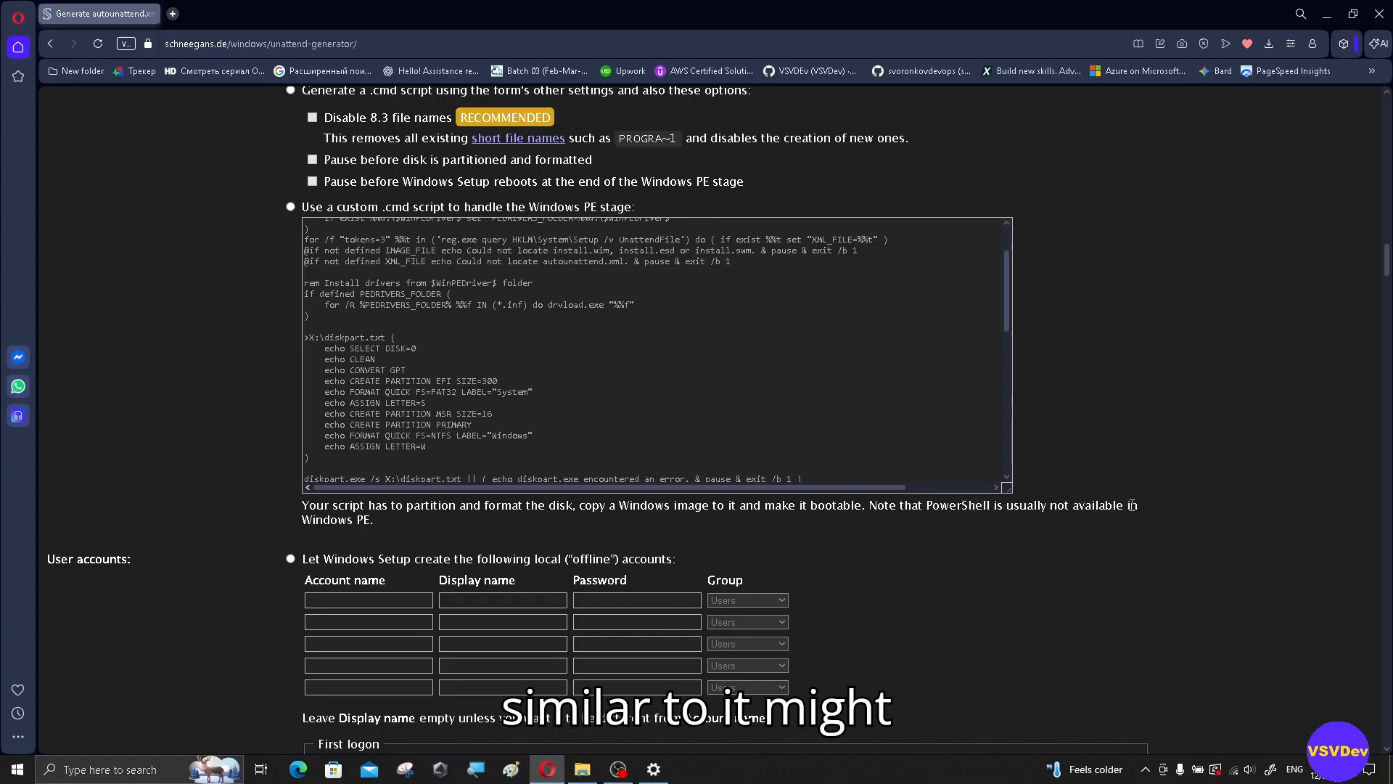
scroll(696, 301, up, 2)
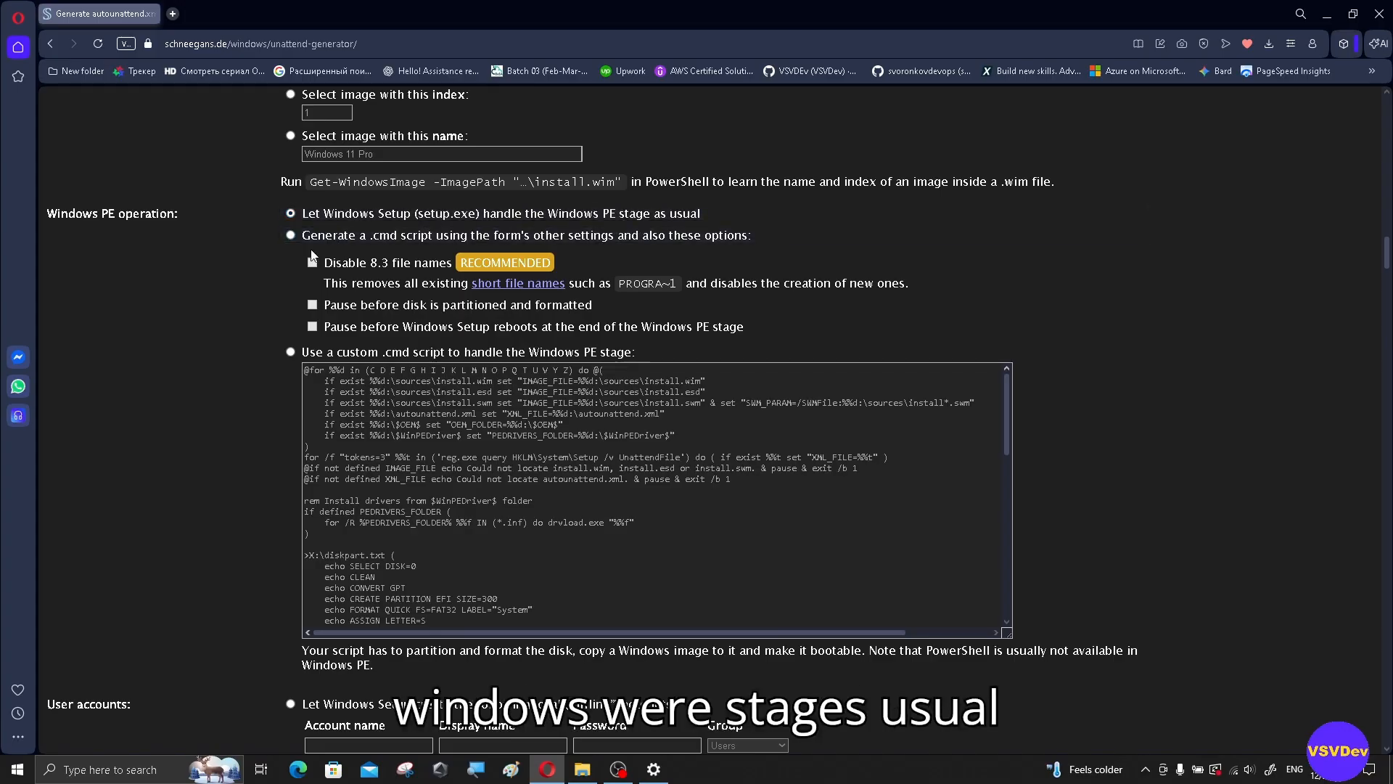
scroll(247, 311, down, 5)
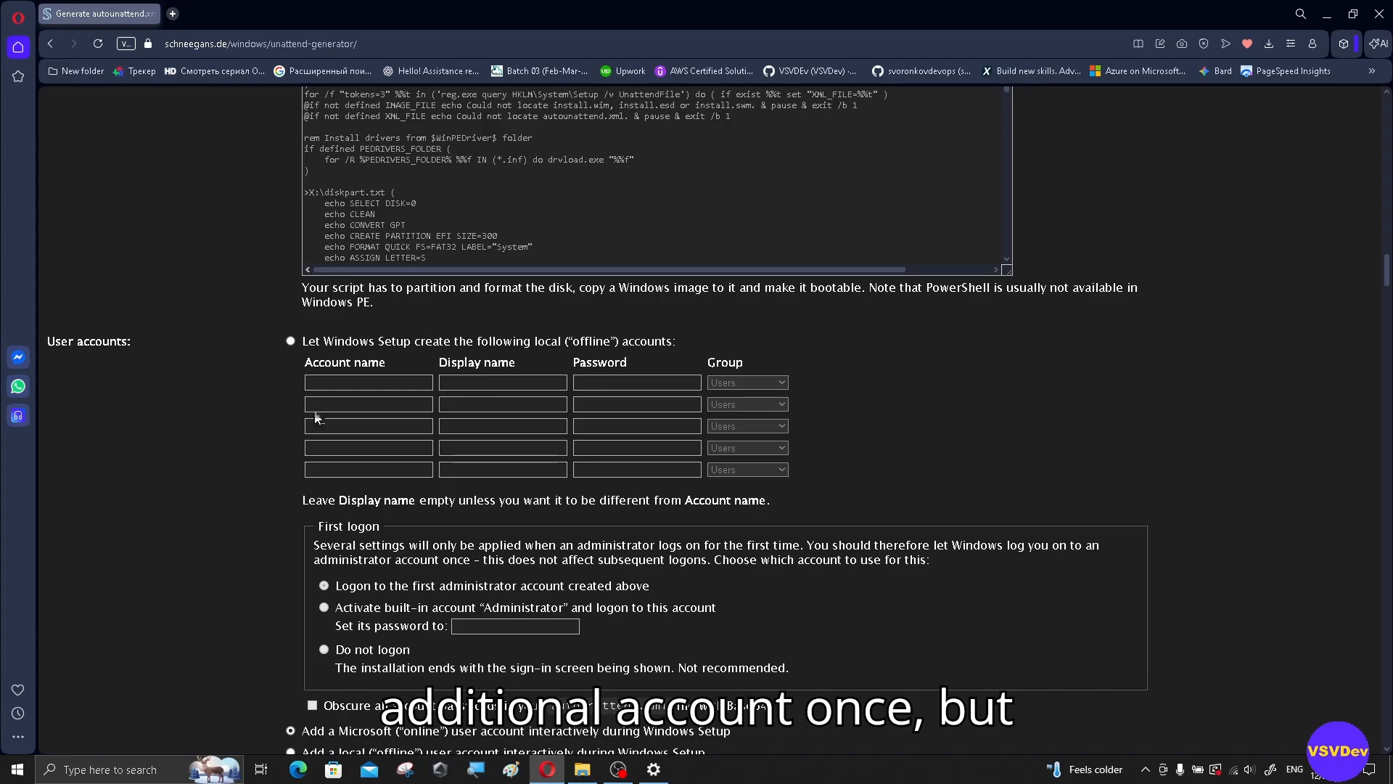
scroll(202, 400, down, 3)
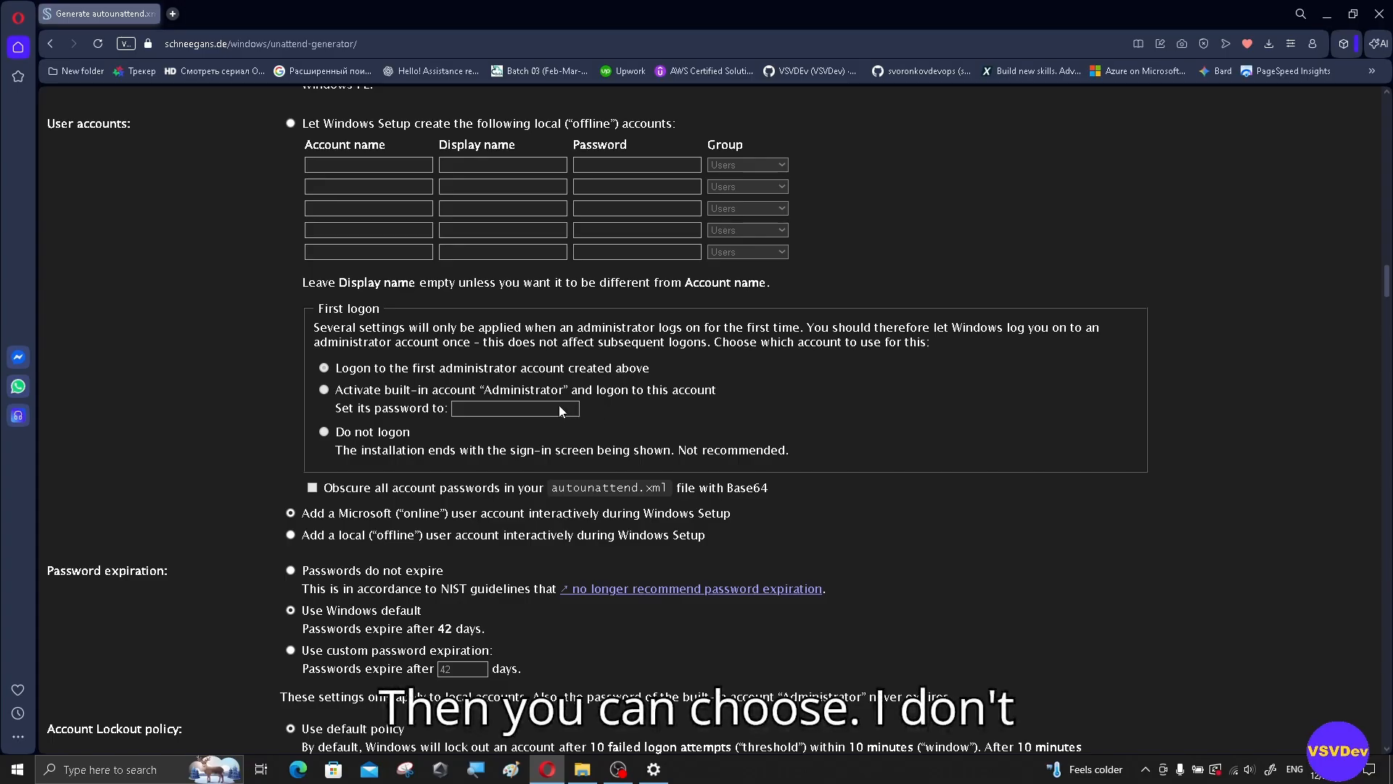
Step: Switch password expiration from 42 days to 'Passwords do not expire'
scroll(479, 415, down, 1)
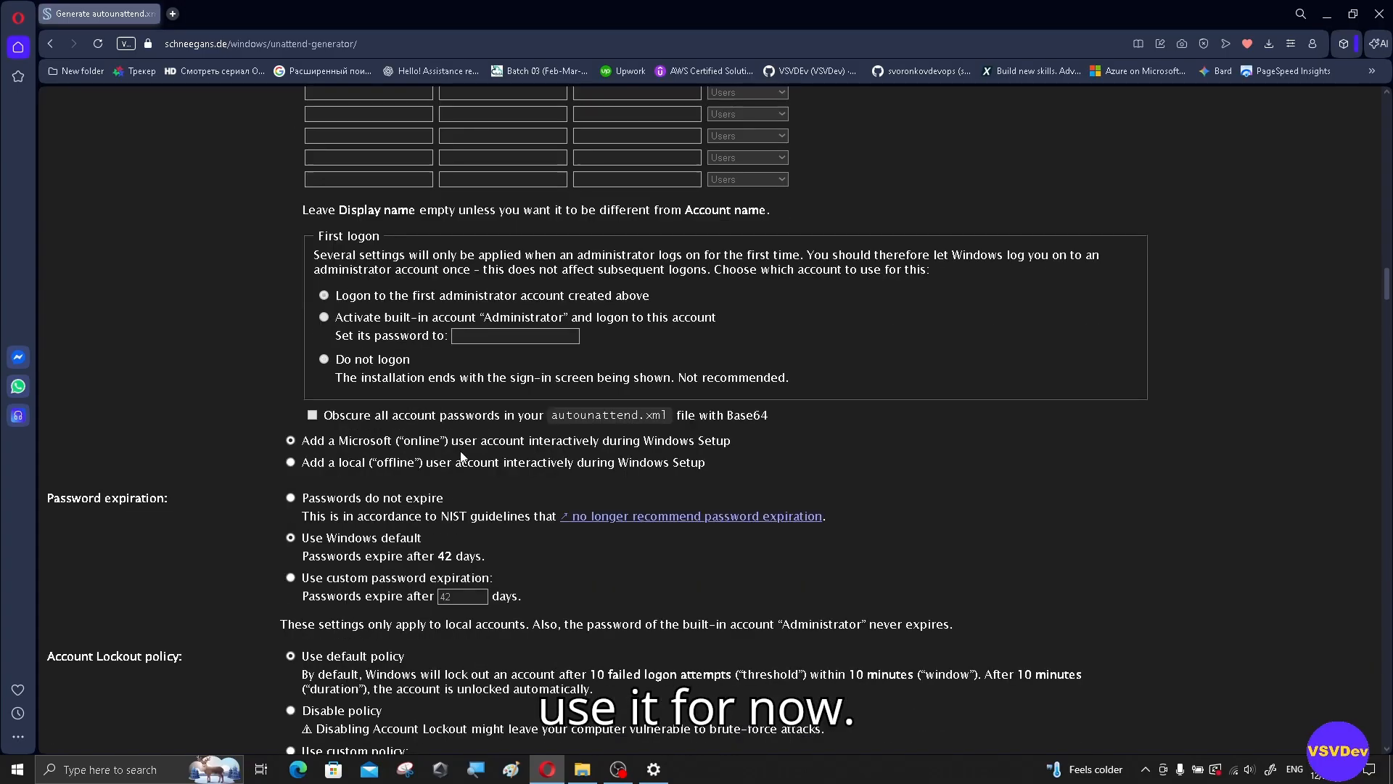
scroll(363, 459, down, 1)
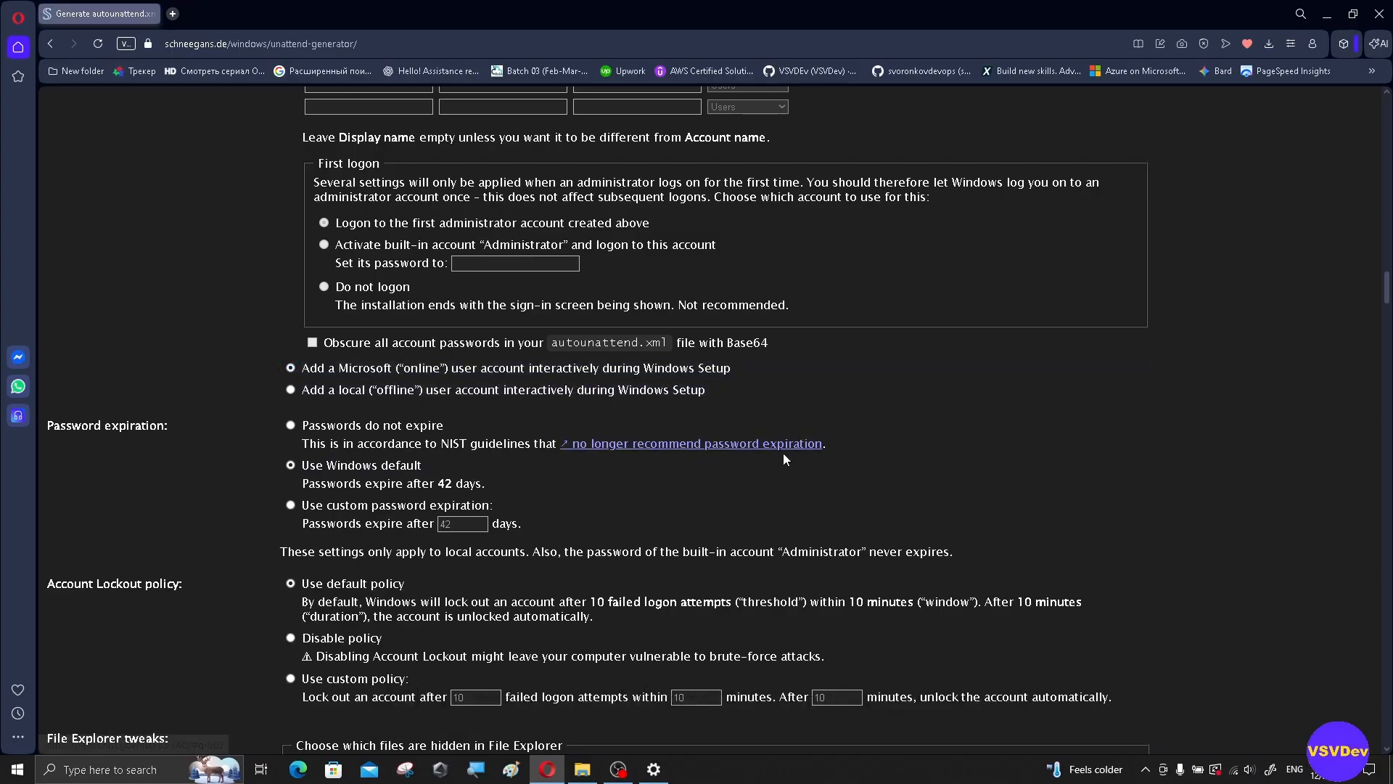
scroll(790, 459, down, 1)
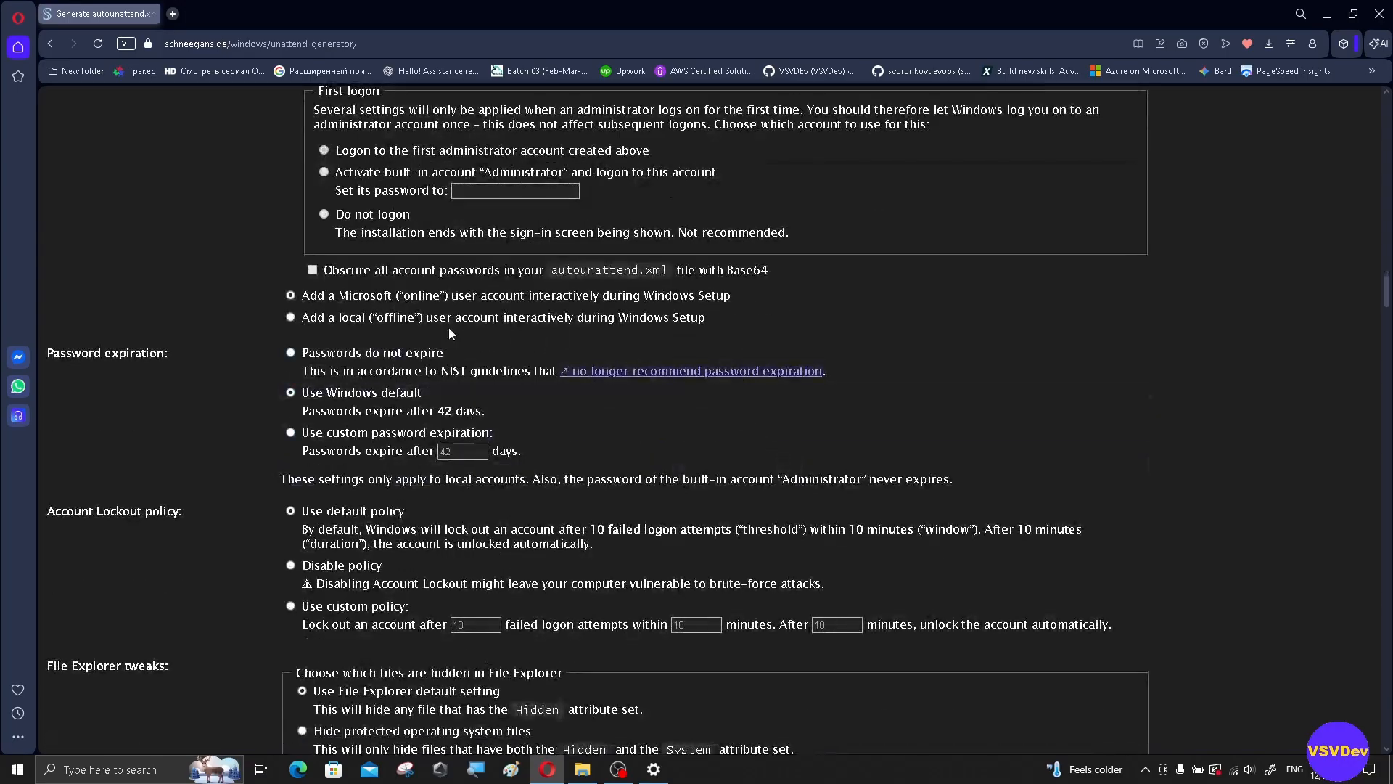
click(291, 353)
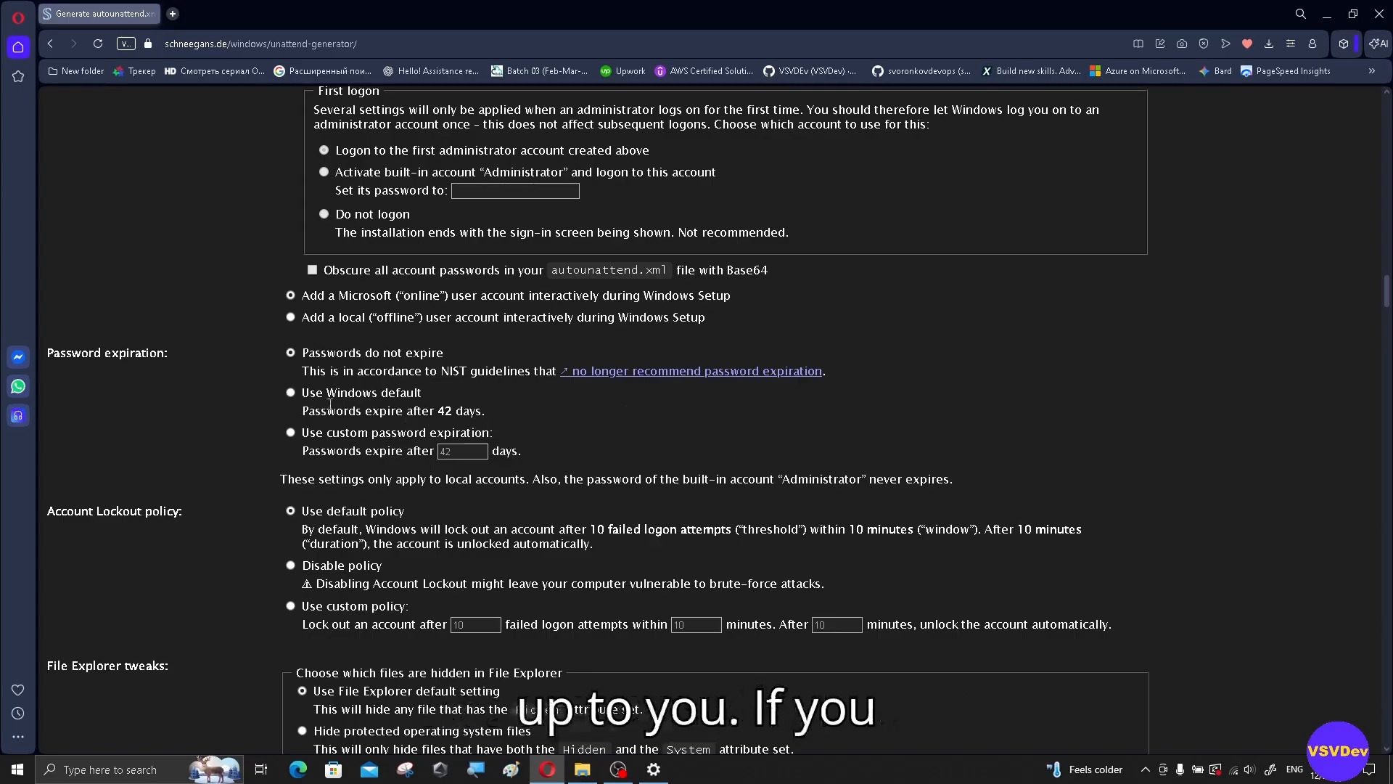
drag(486, 412, 439, 414)
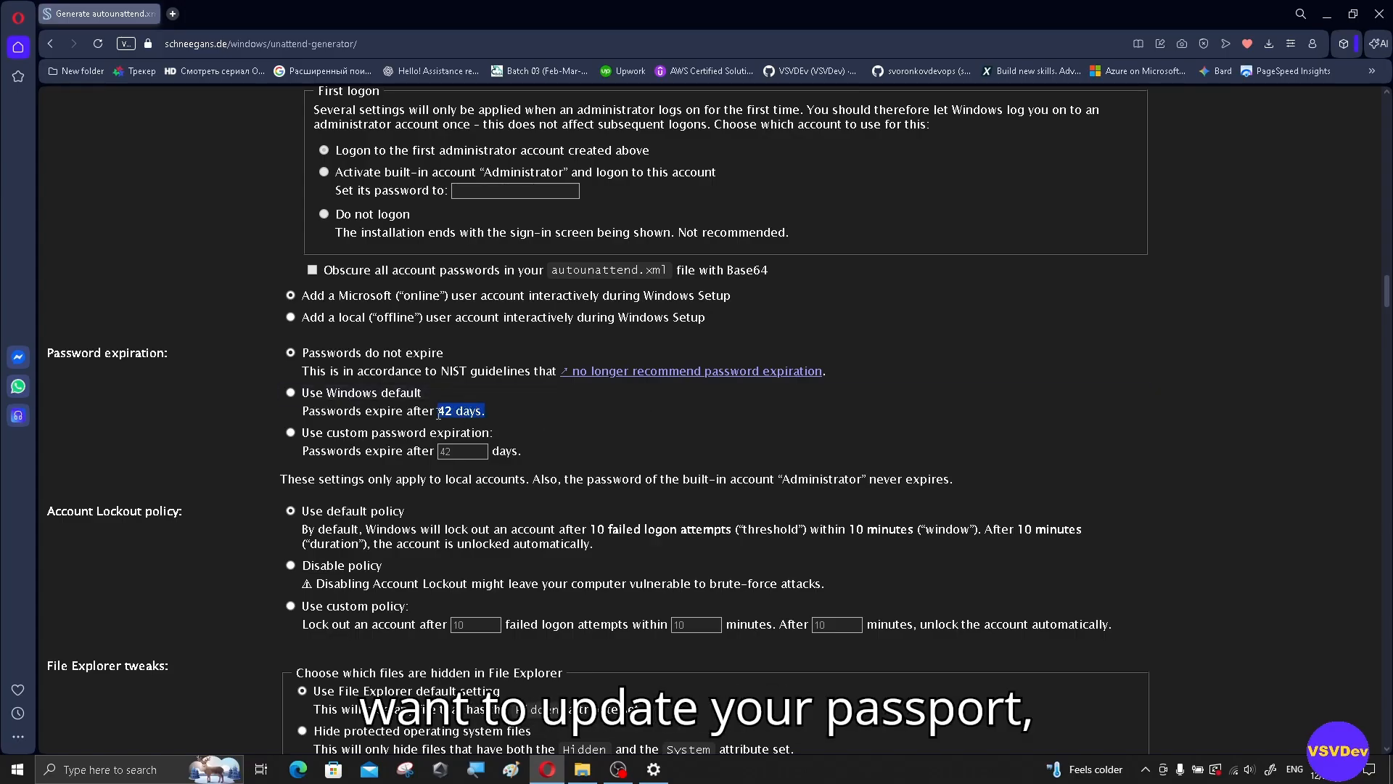
click(538, 411)
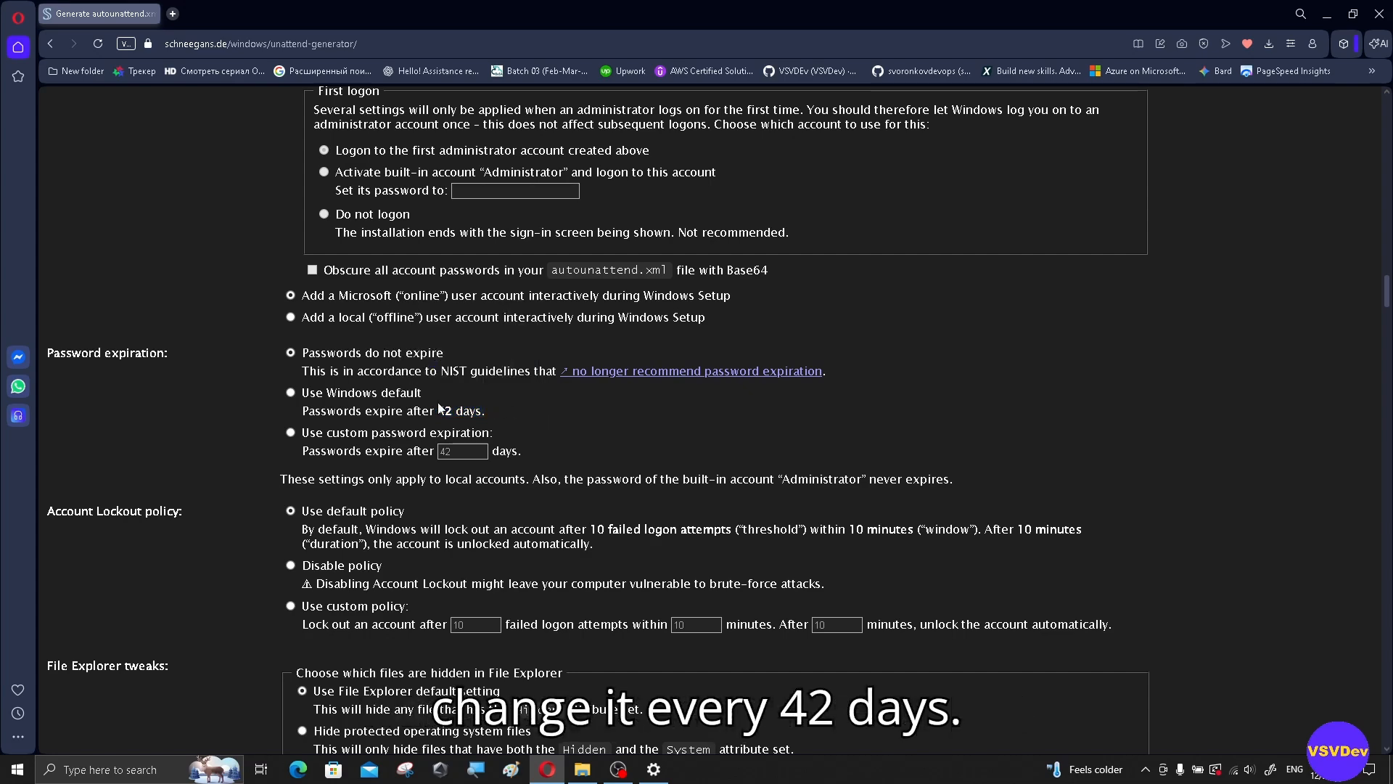
drag(438, 405, 502, 409)
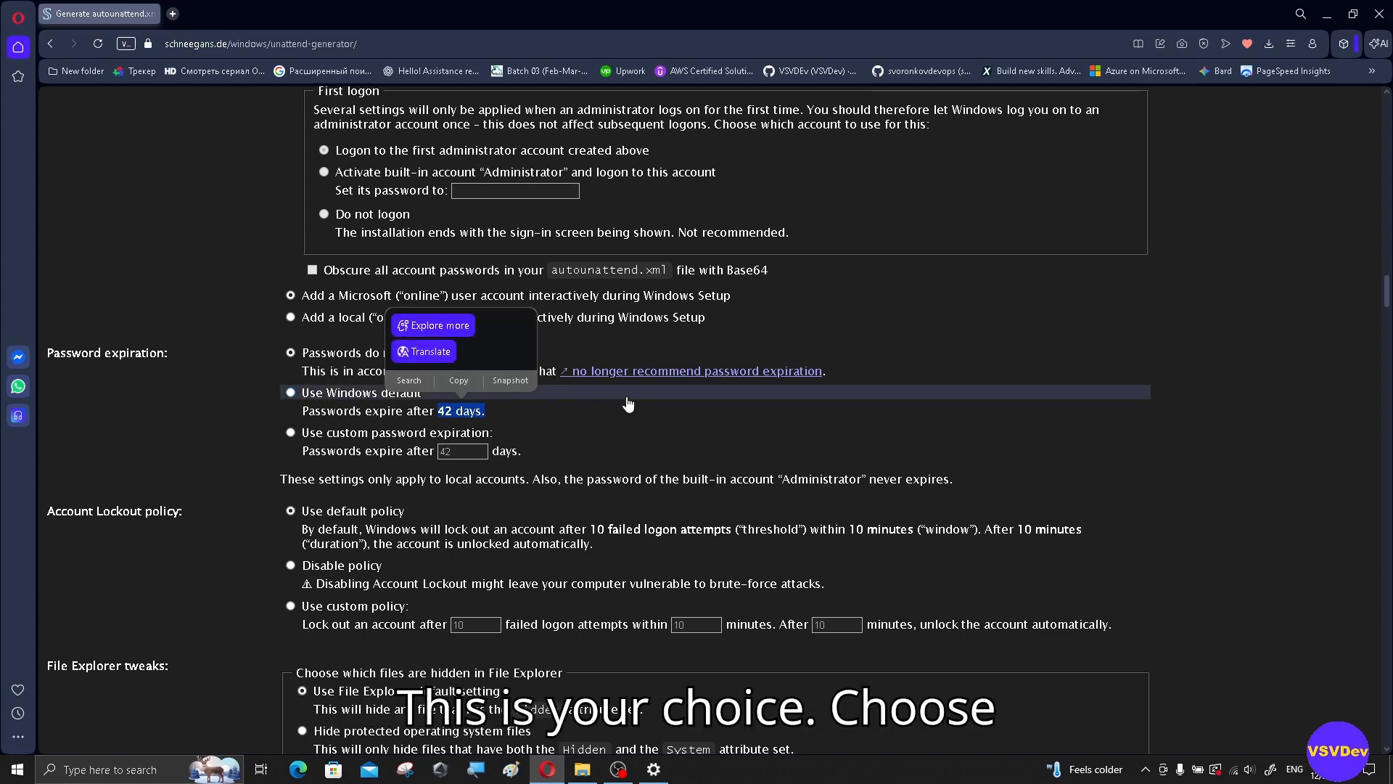
scroll(628, 404, down, 2)
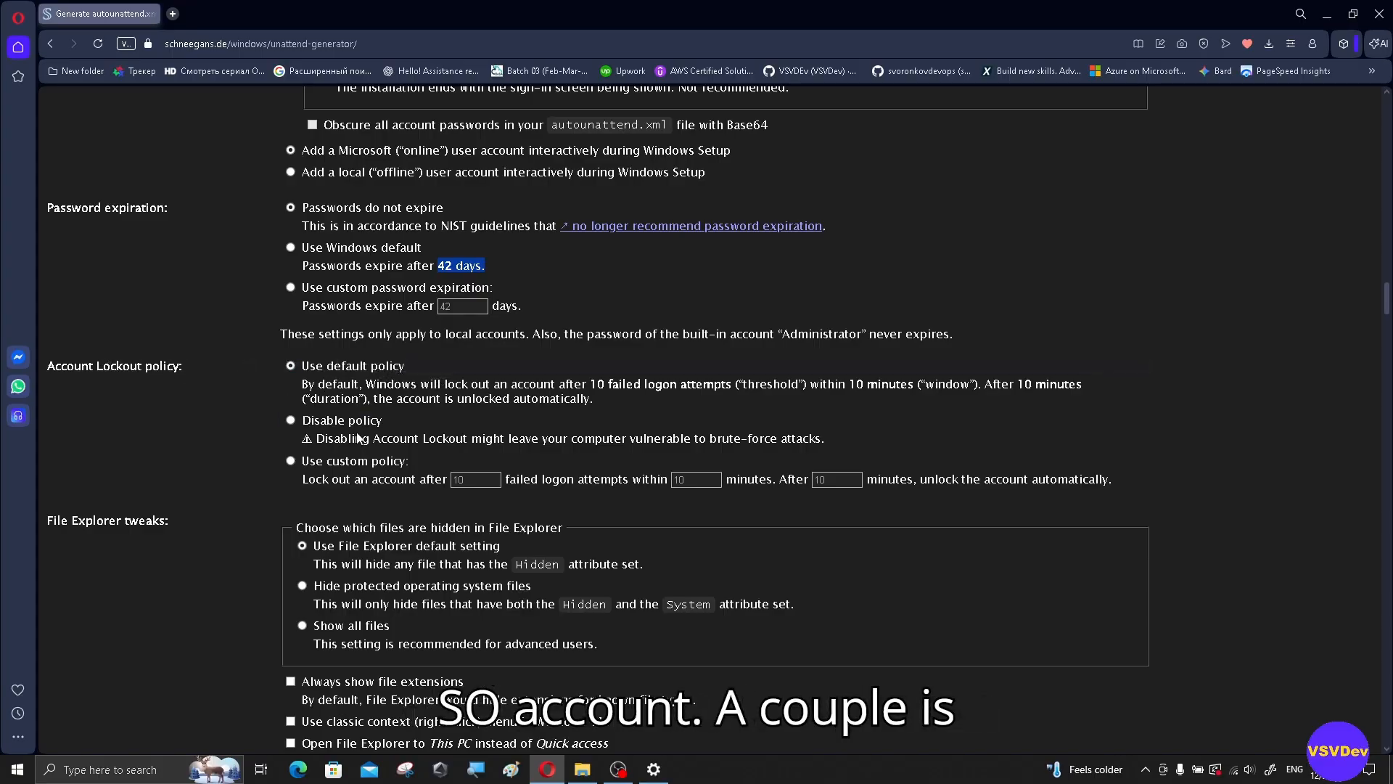
Step: Choose 'Show all files', then tick 'Always show file extensions' and the classic context menu
scroll(452, 458, down, 2)
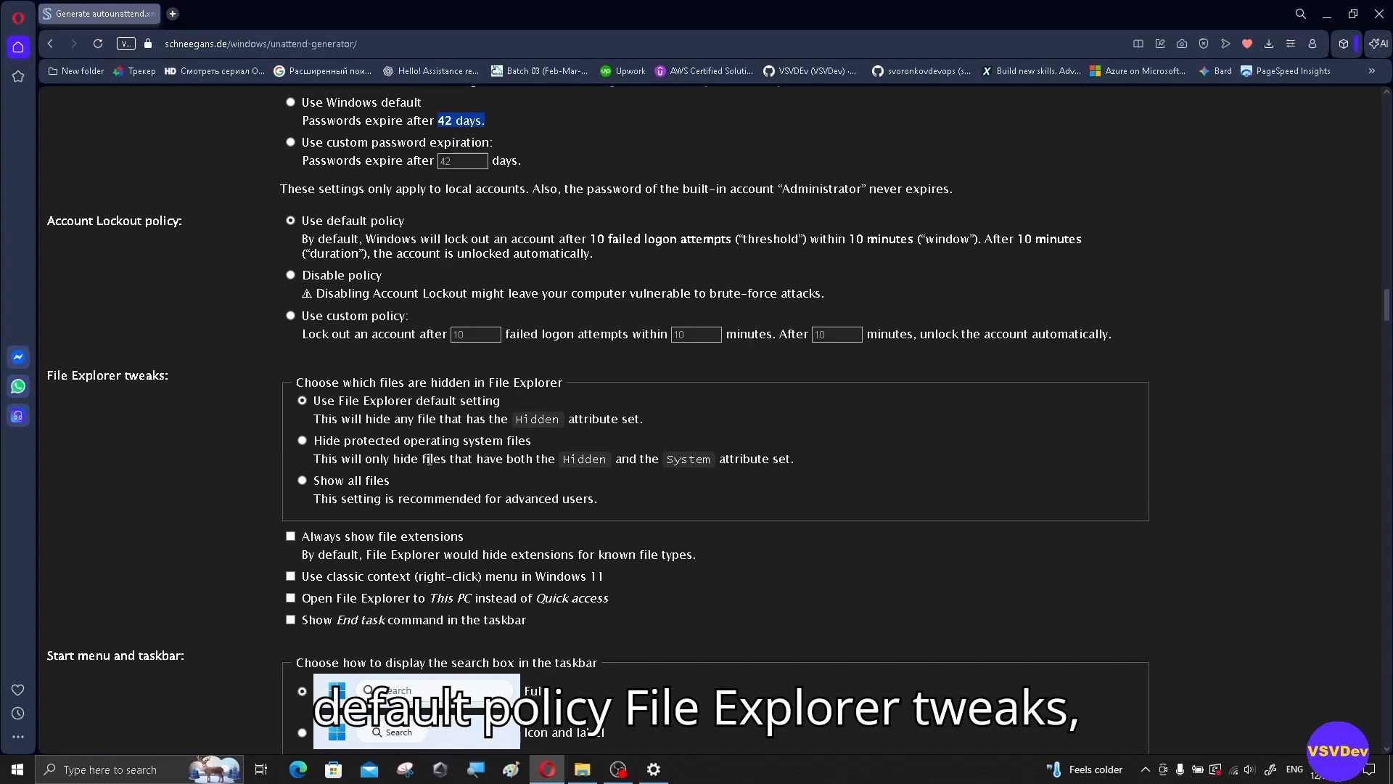
scroll(430, 459, down, 1)
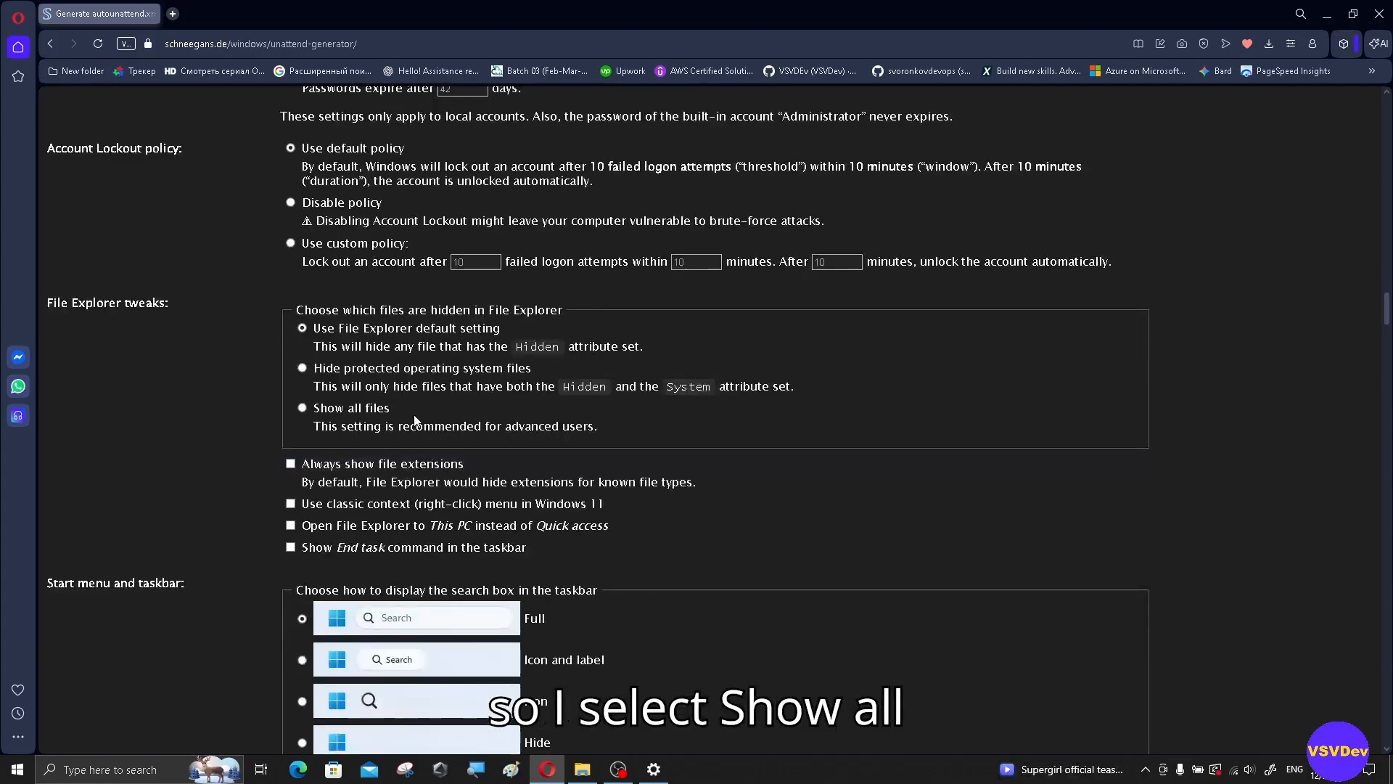
click(302, 407)
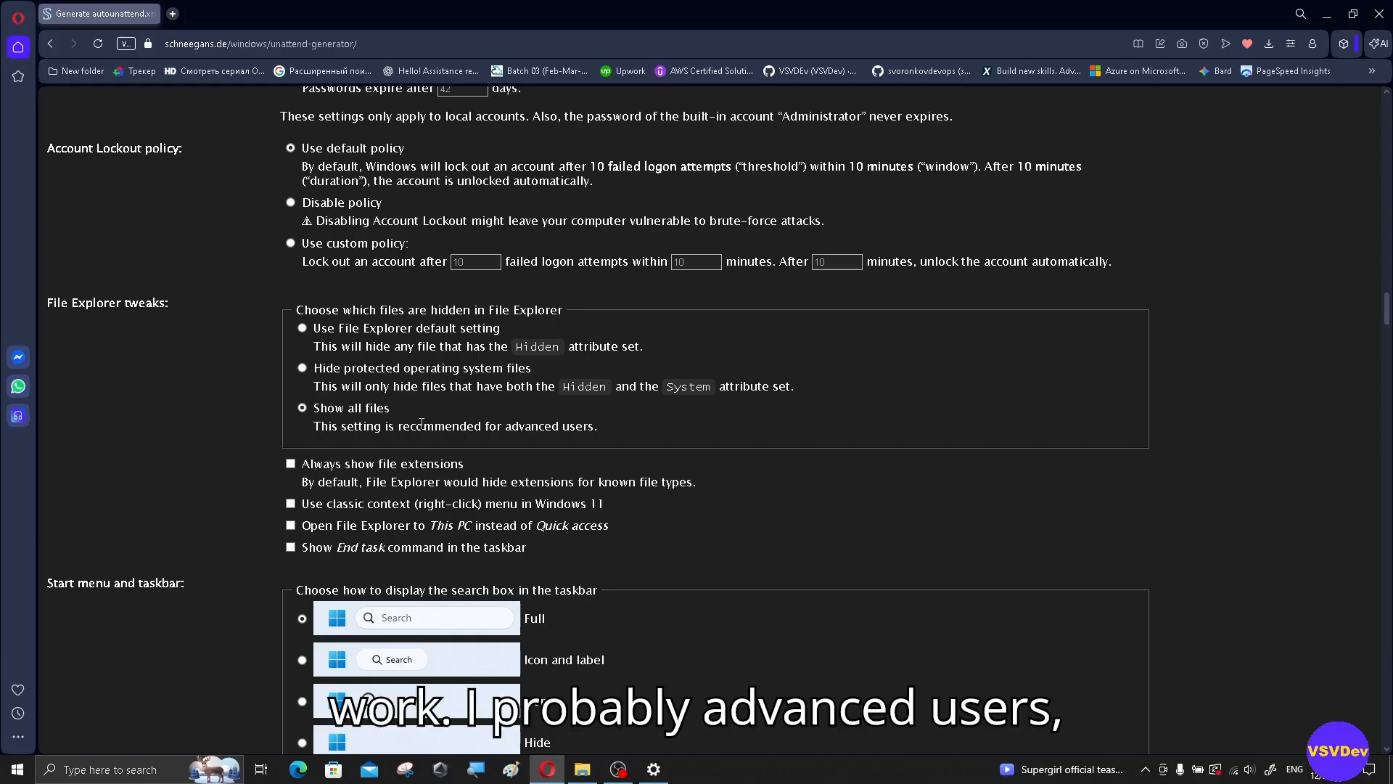
scroll(751, 429, down, 2)
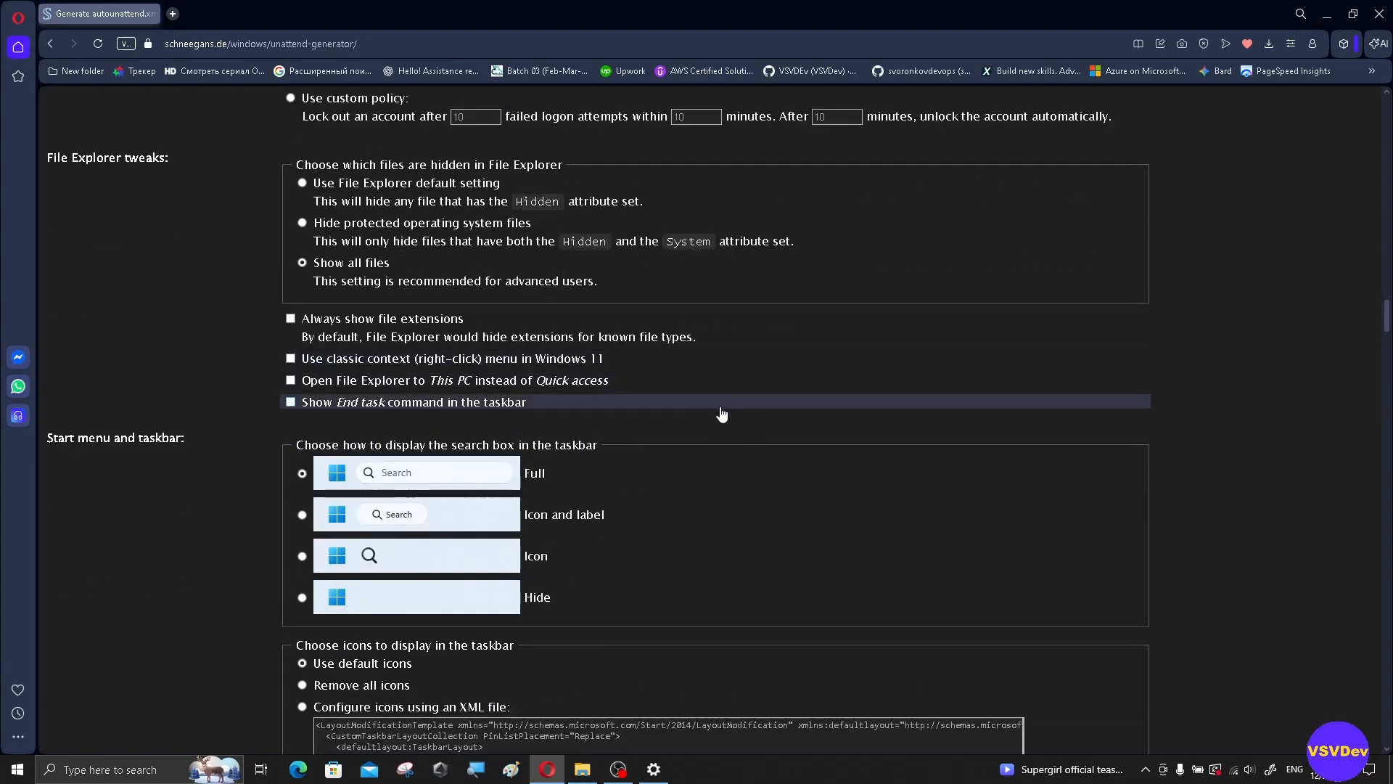
click(291, 319)
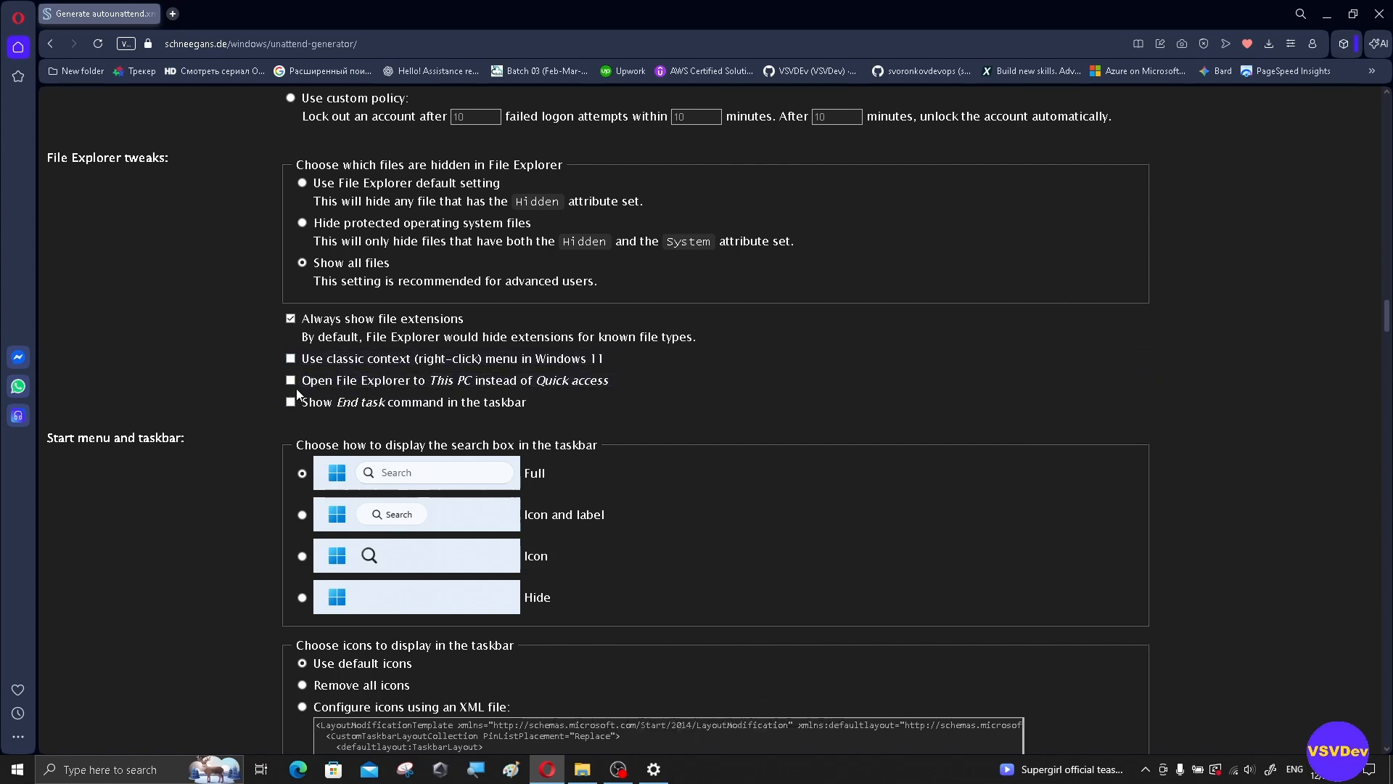
click(290, 358)
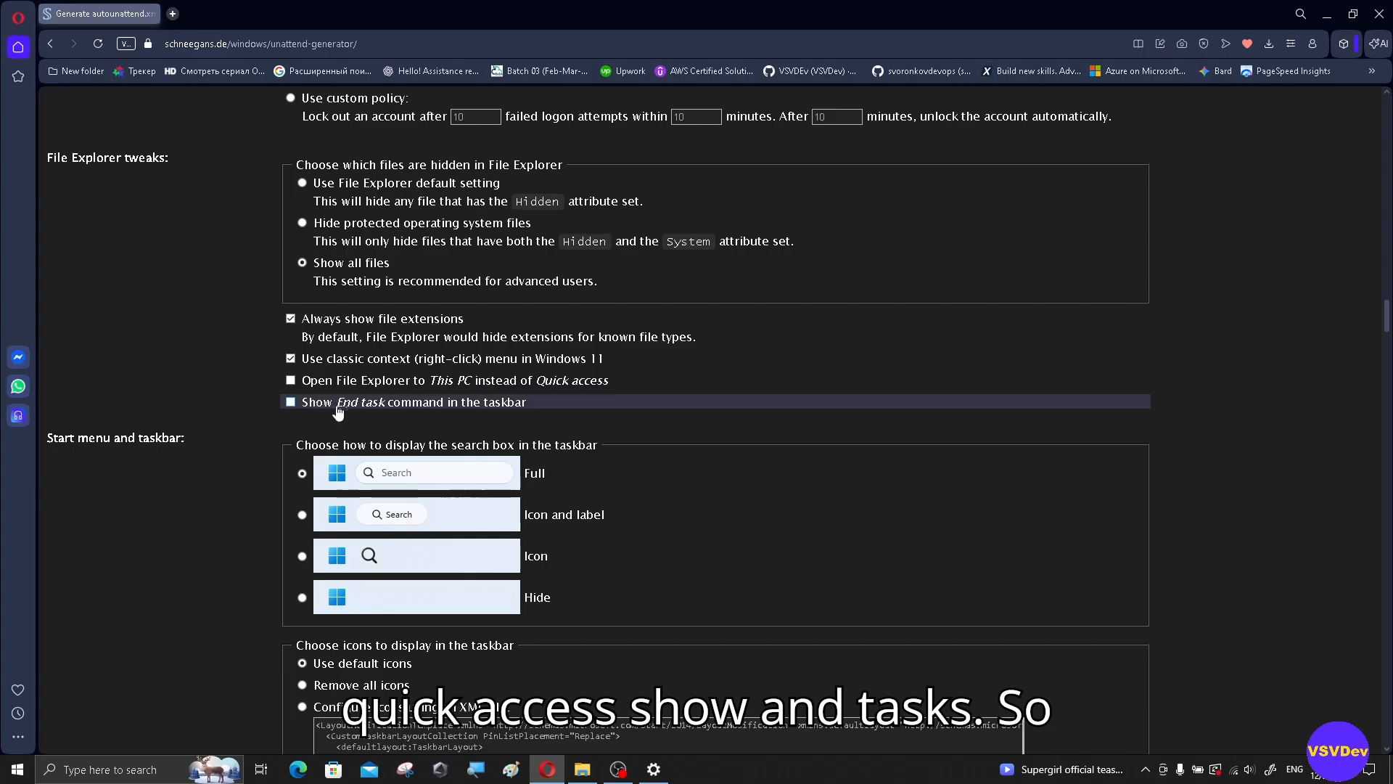
Step: Show taskbar search as an icon only and disable the news and weather widgets
scroll(617, 403, down, 2)
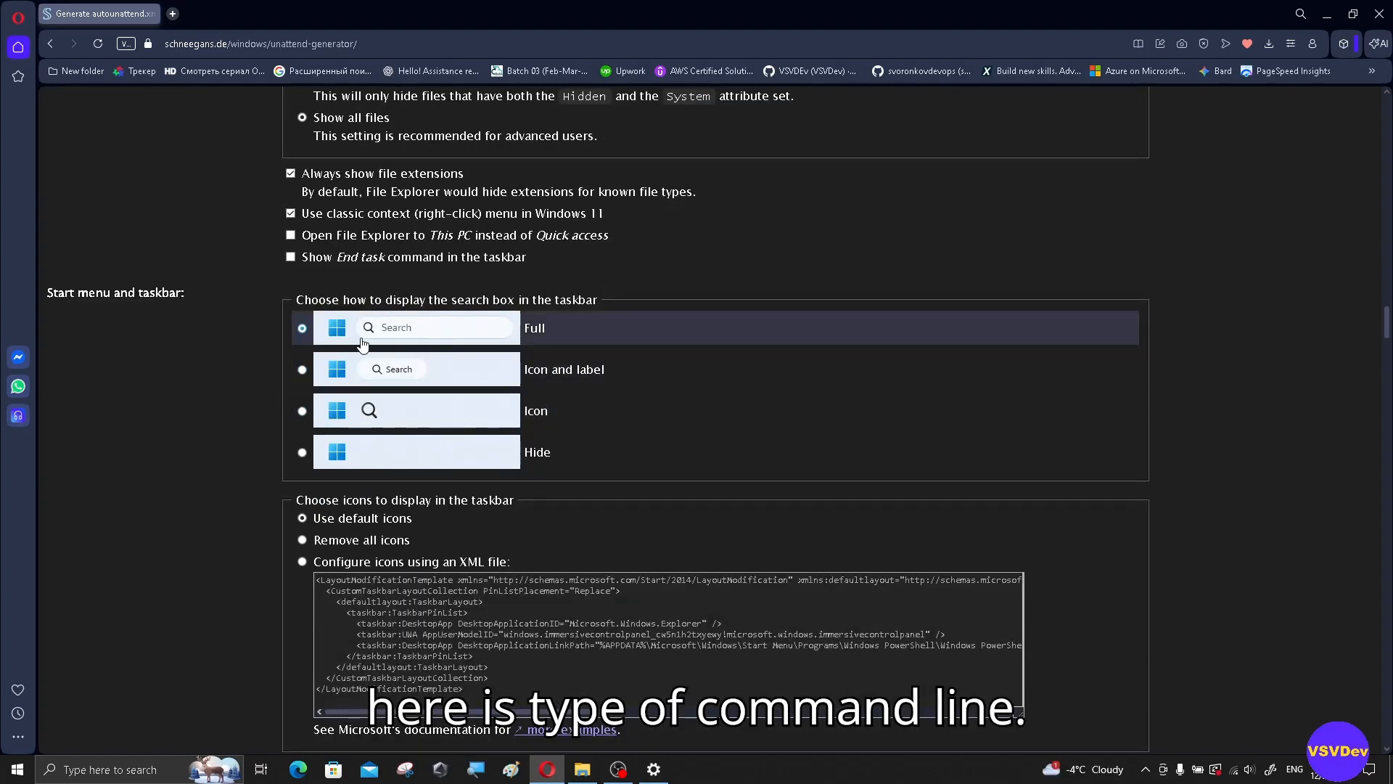
click(303, 411)
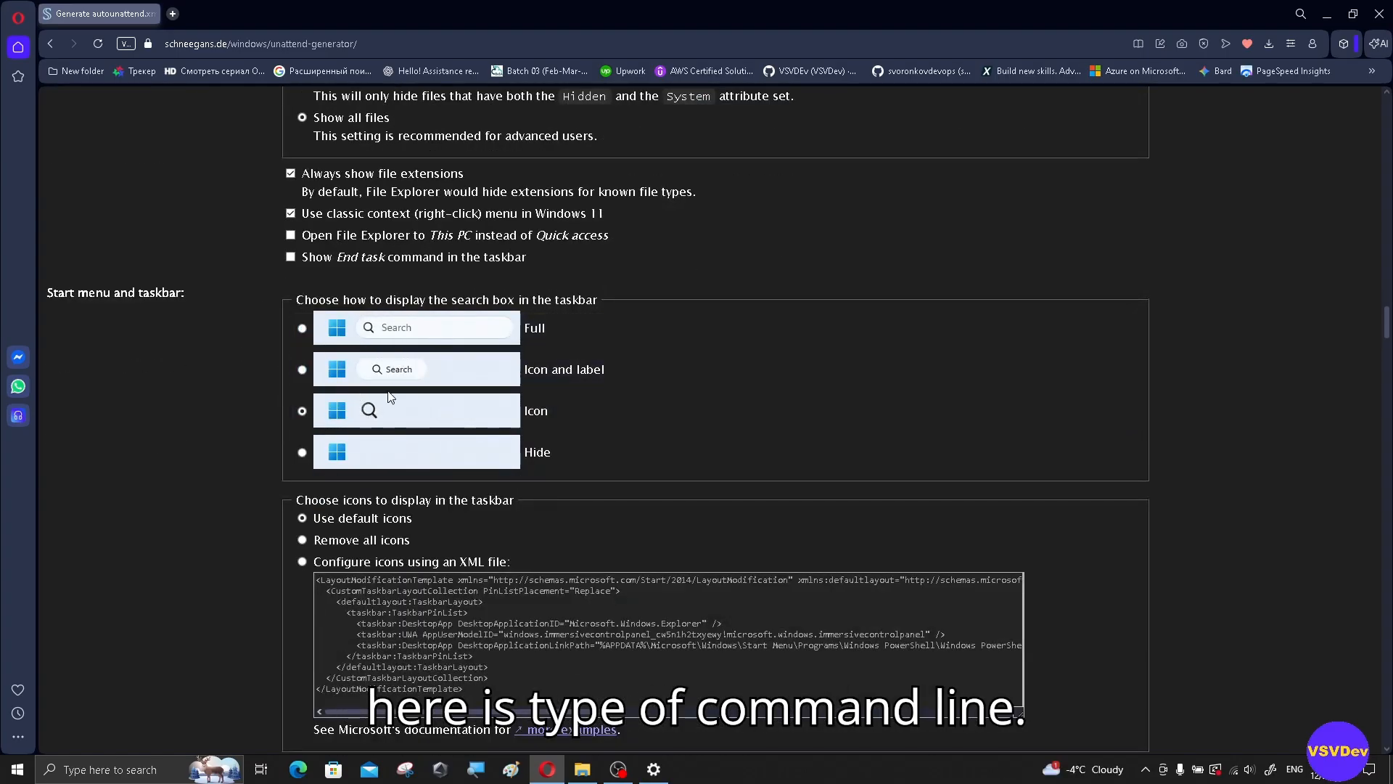
scroll(662, 409, down, 2)
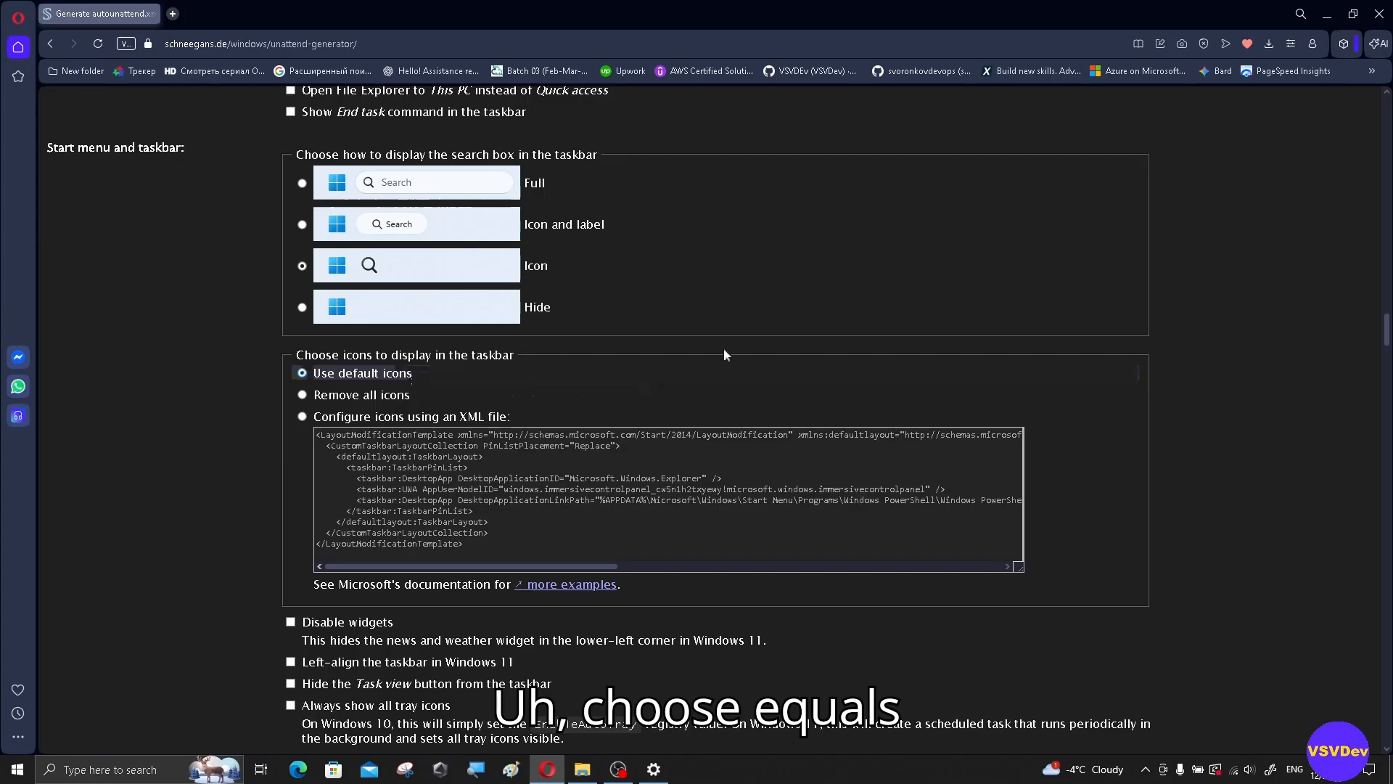
scroll(751, 343, down, 3)
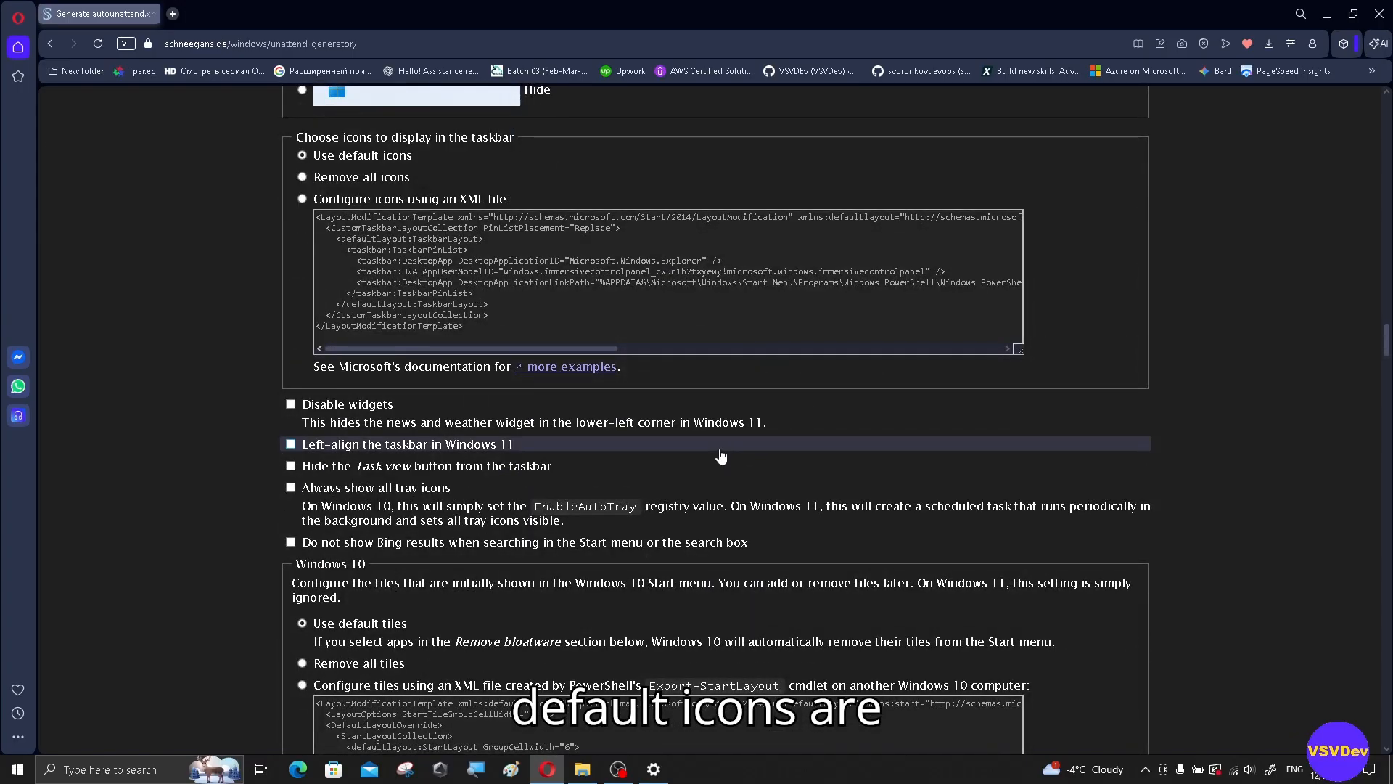
click(291, 405)
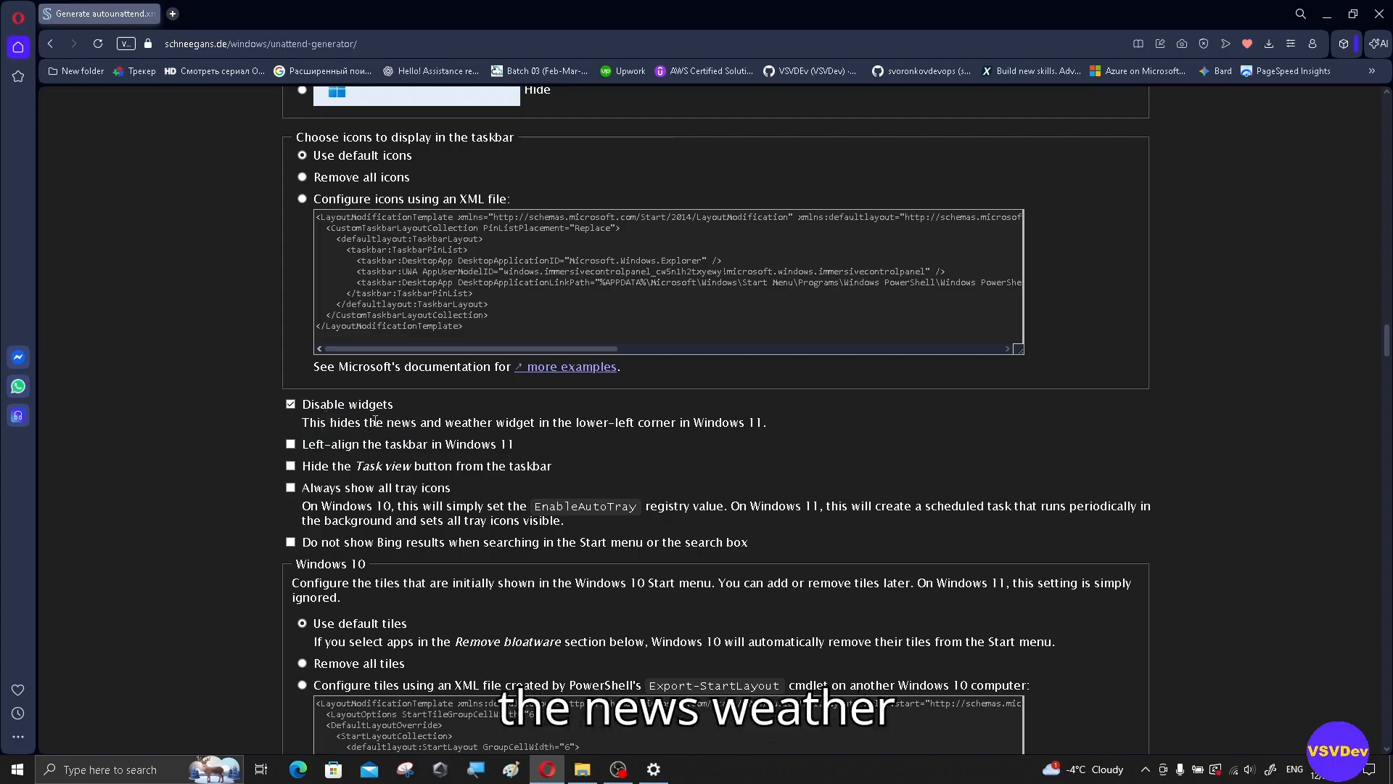
drag(375, 422, 770, 429)
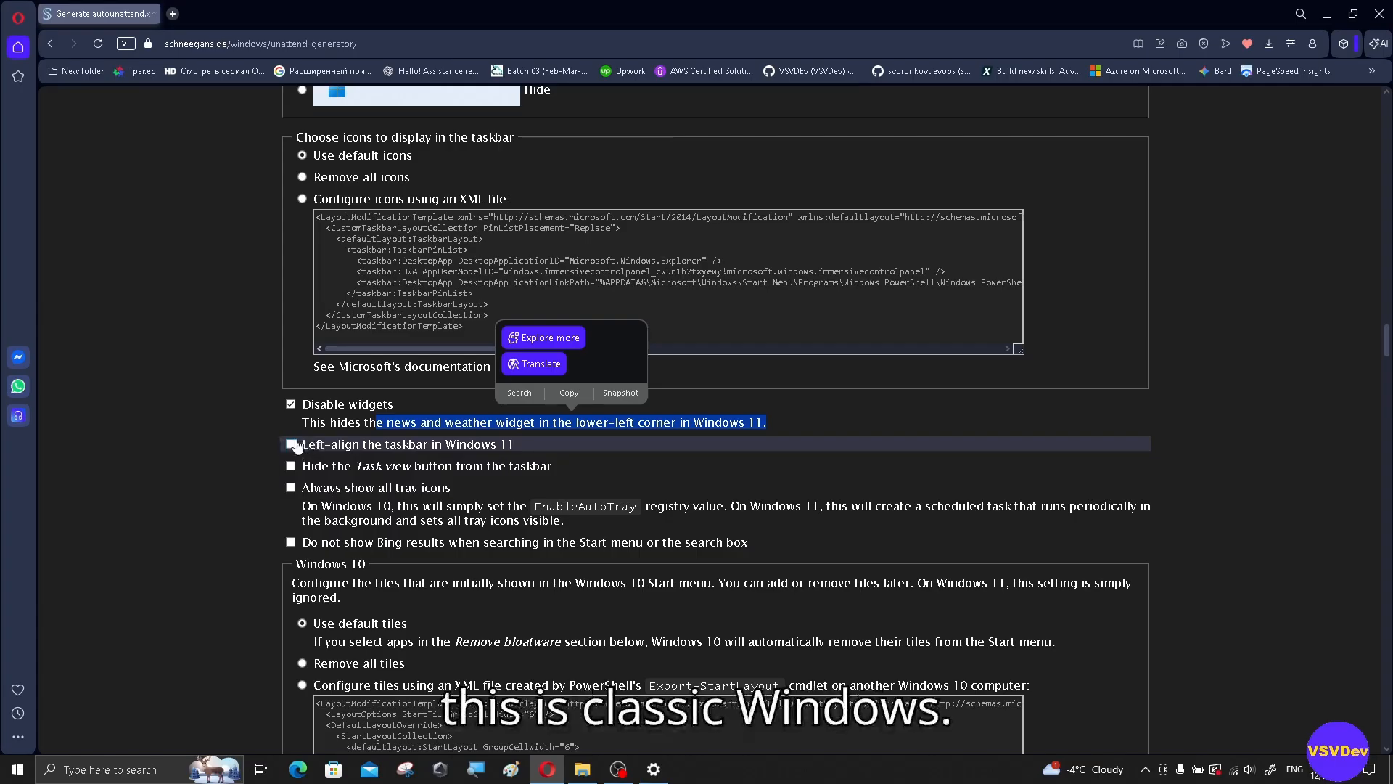
Step: Always show all tray icons and hide Bing results from Start menu search
scroll(320, 441, up, 4)
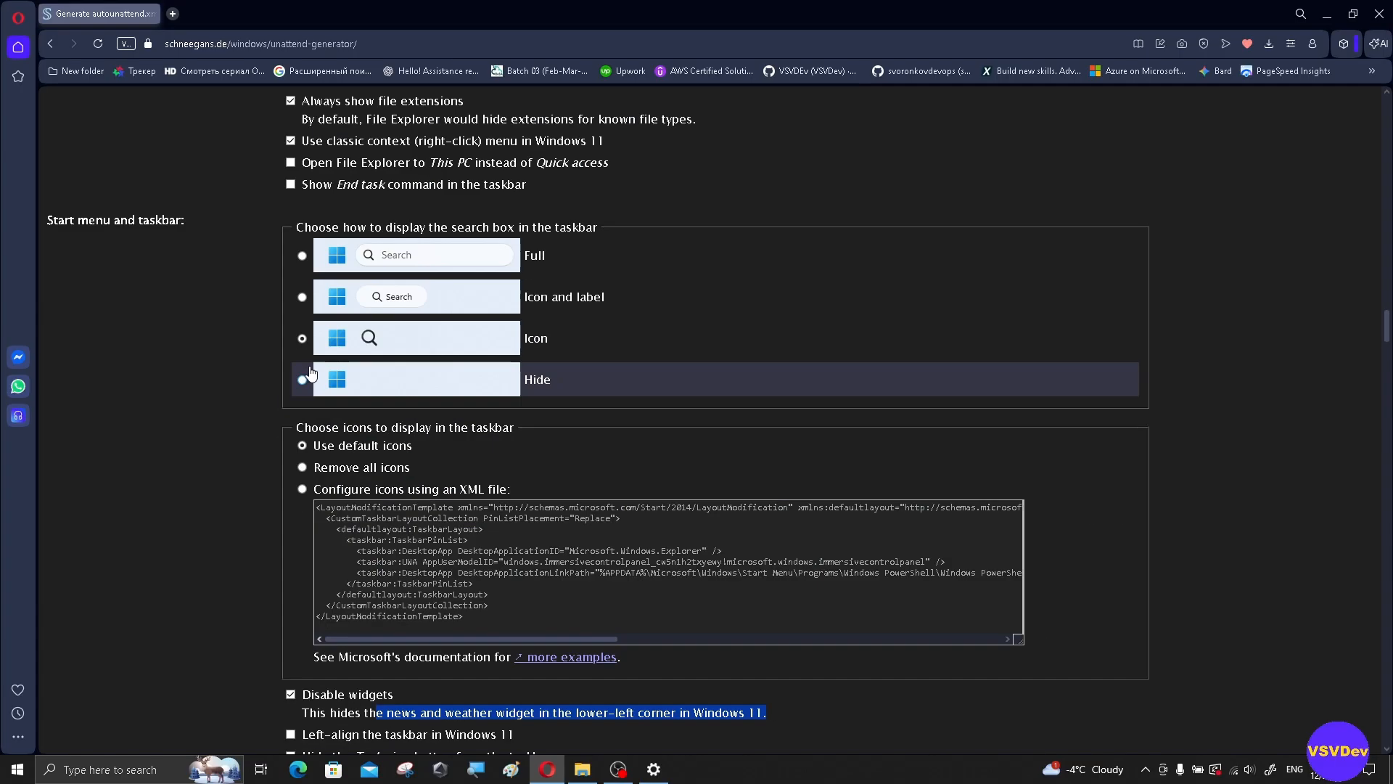
scroll(384, 556, down, 4)
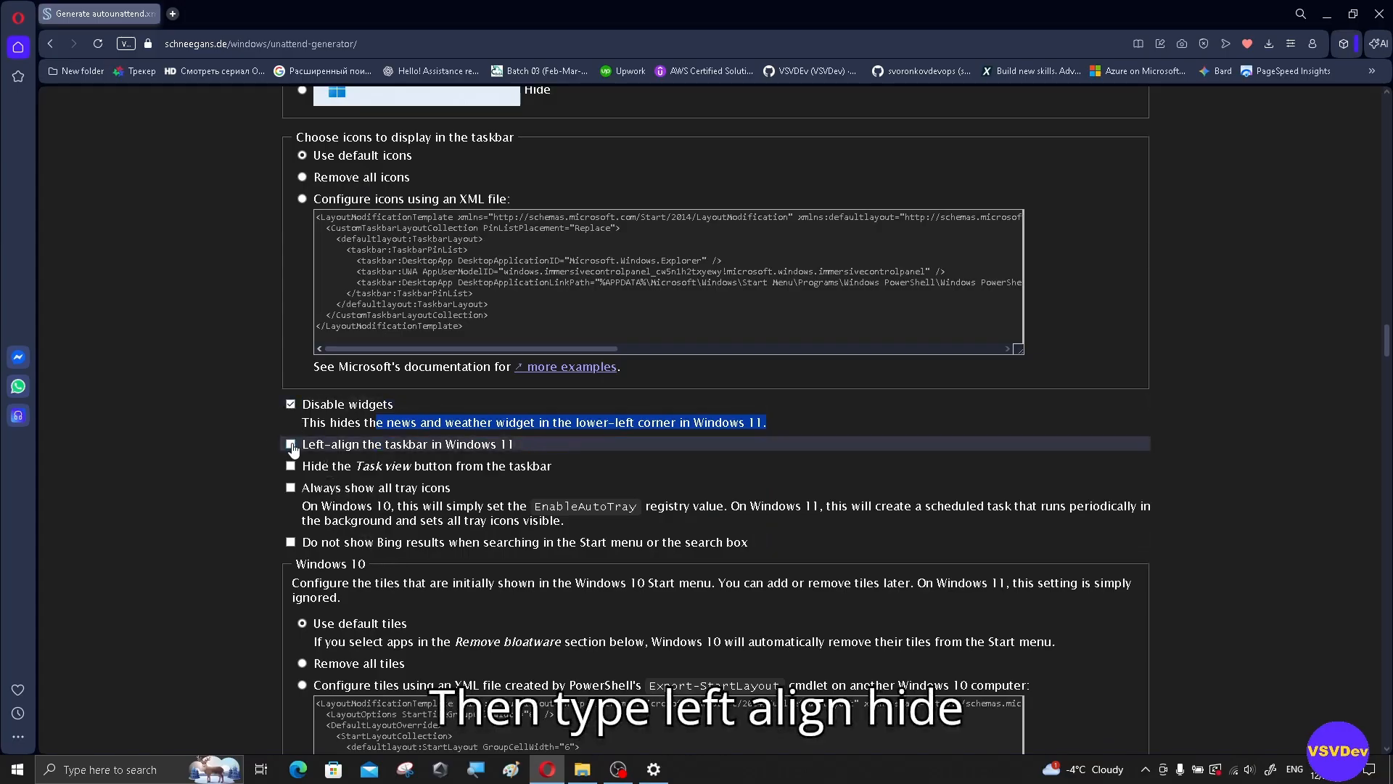
scroll(369, 328, down, 2)
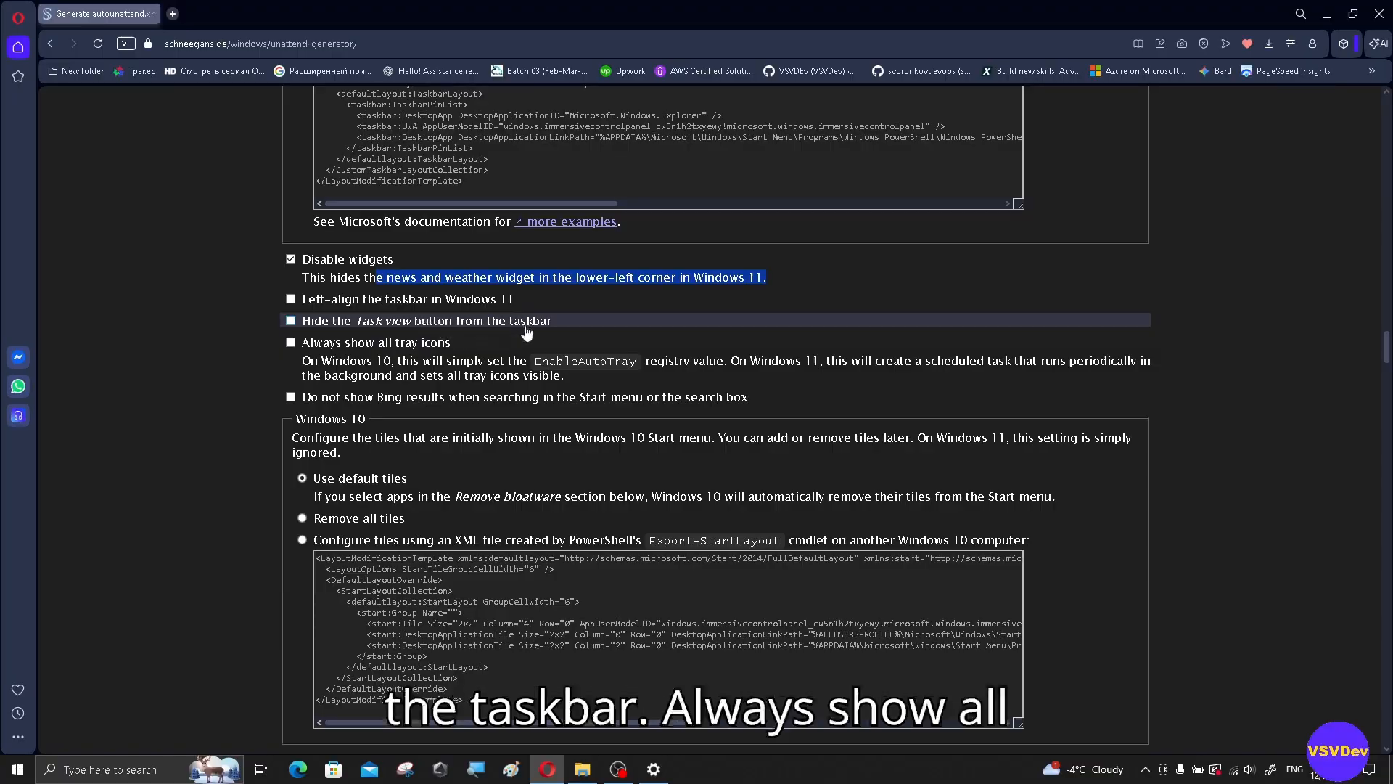
click(294, 342)
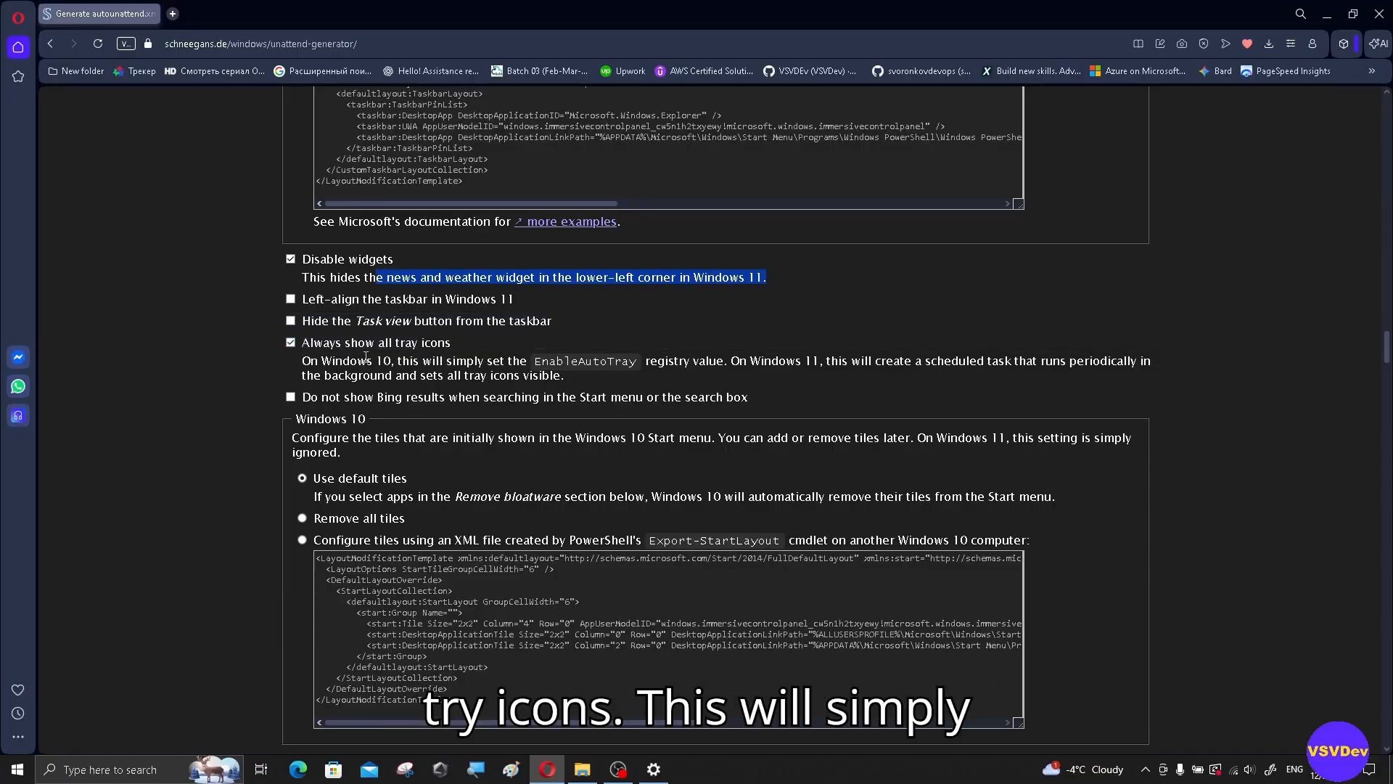
drag(412, 361, 689, 374)
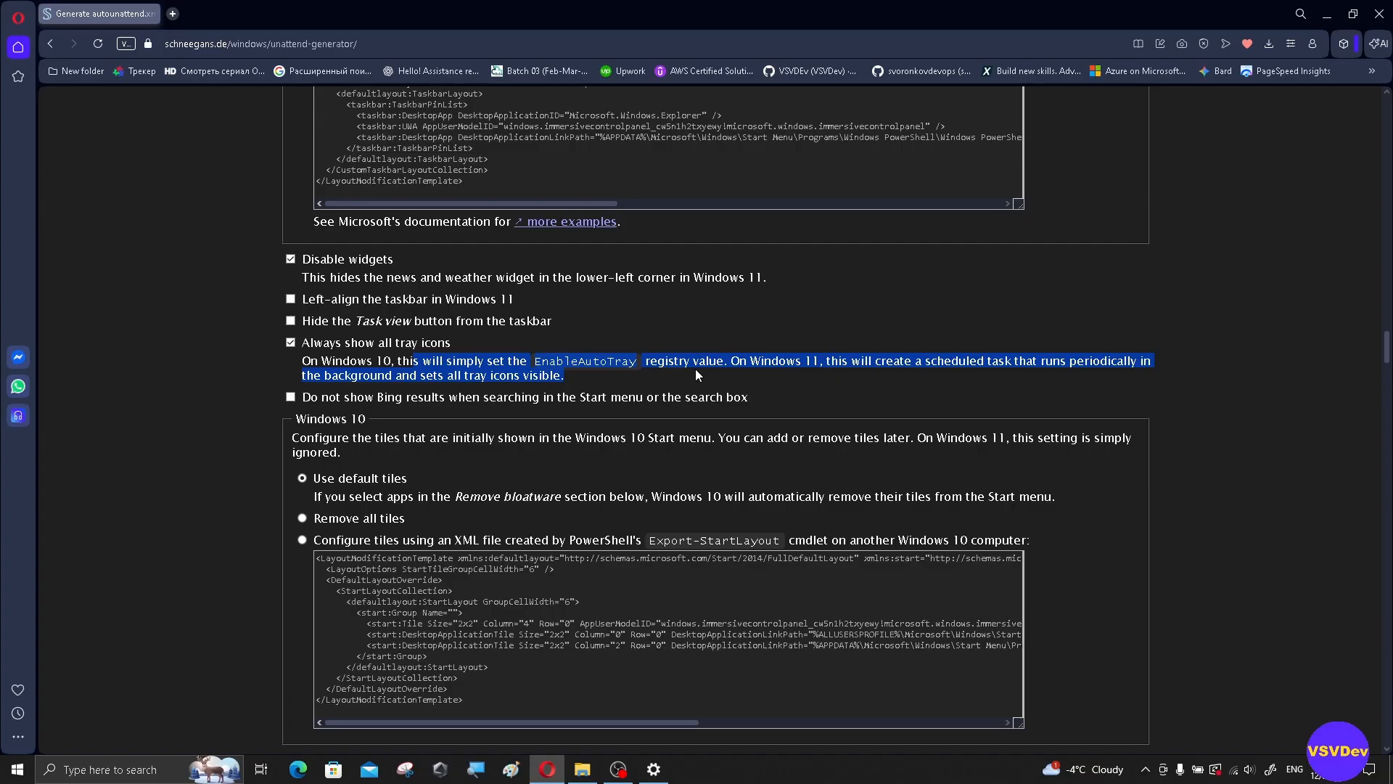
scroll(695, 369, down, 1)
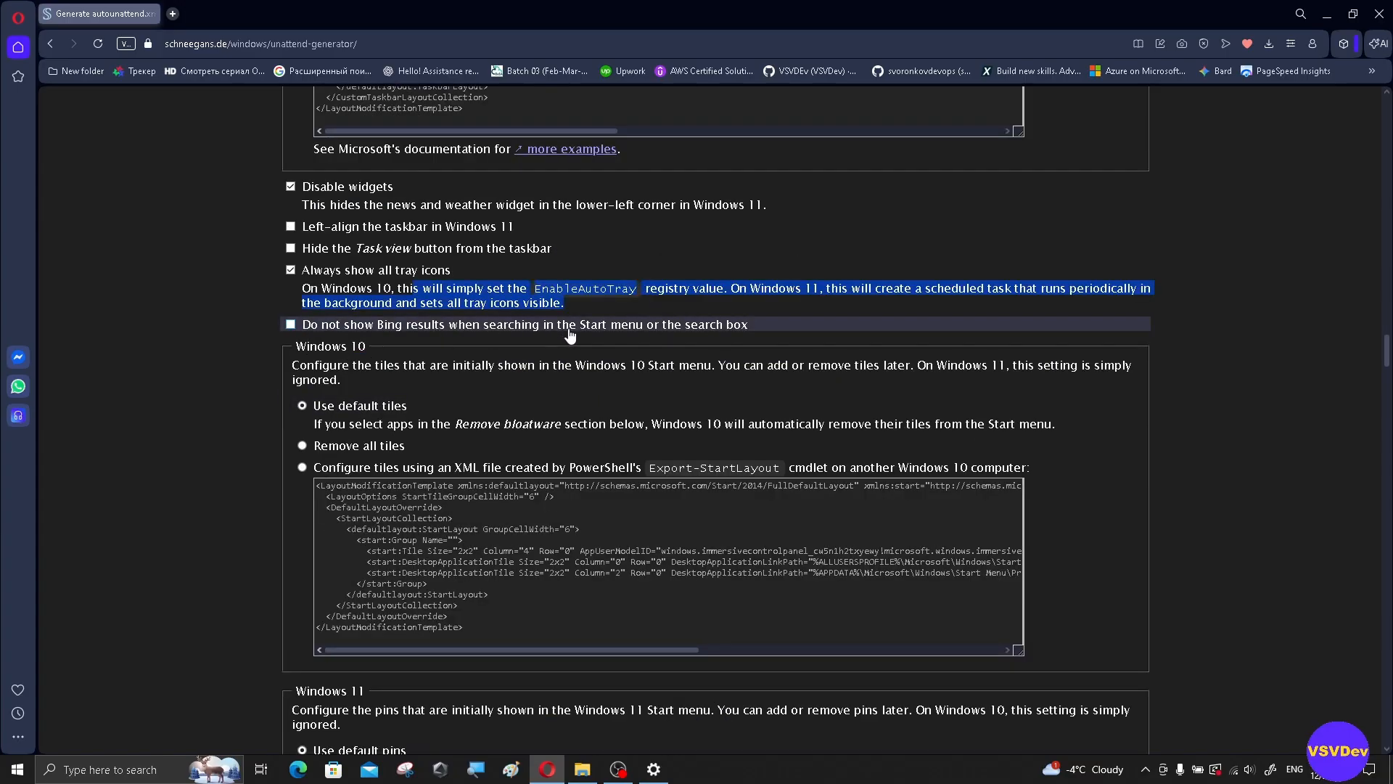
click(292, 332)
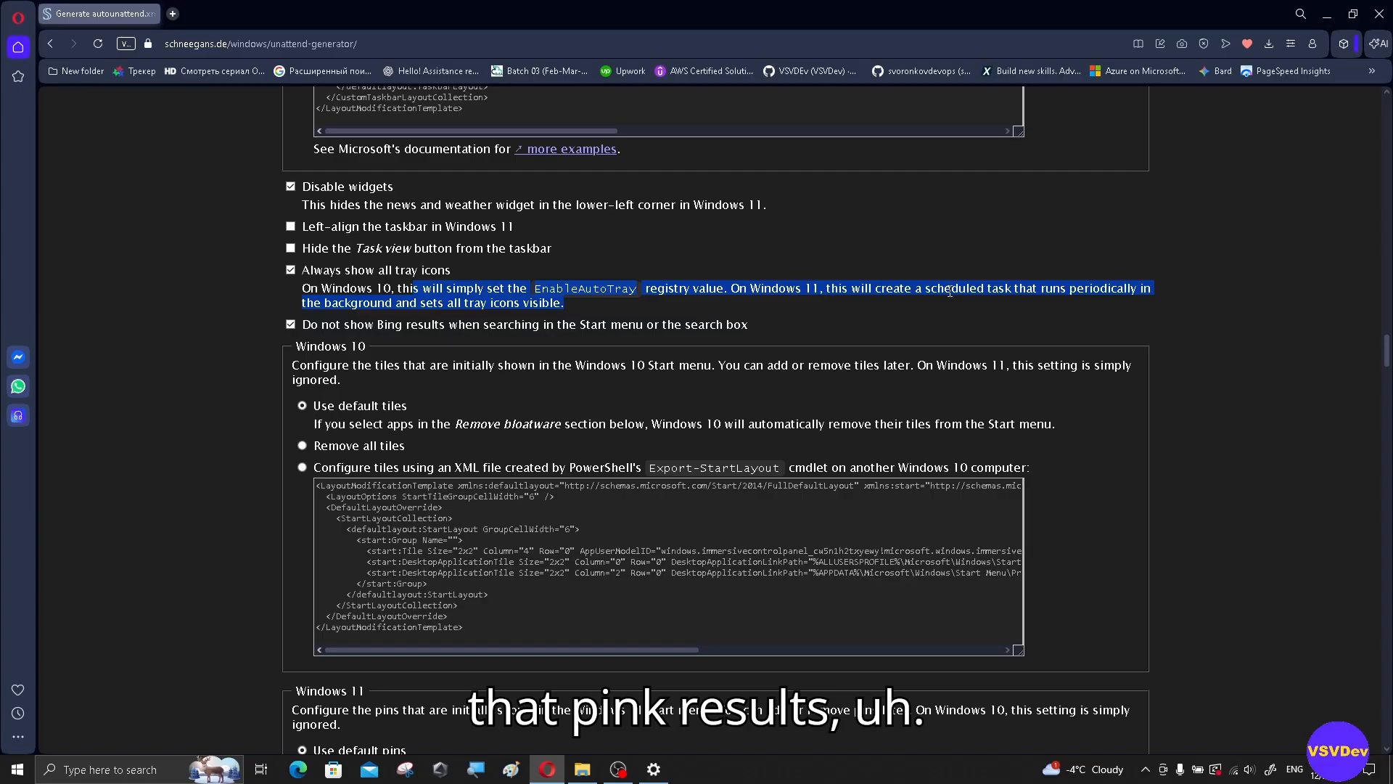
scroll(950, 291, down, 1)
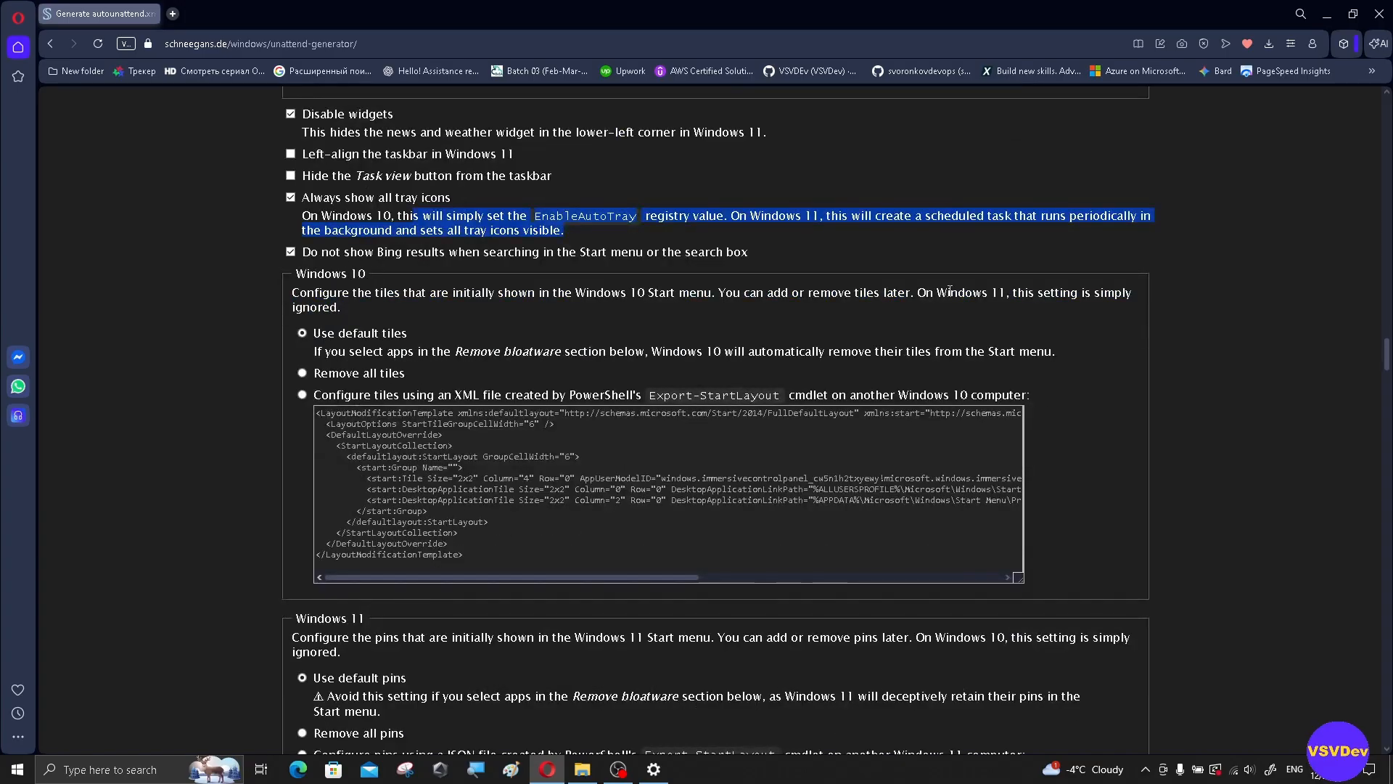
scroll(950, 291, down, 2)
scroll(851, 329, down, 3)
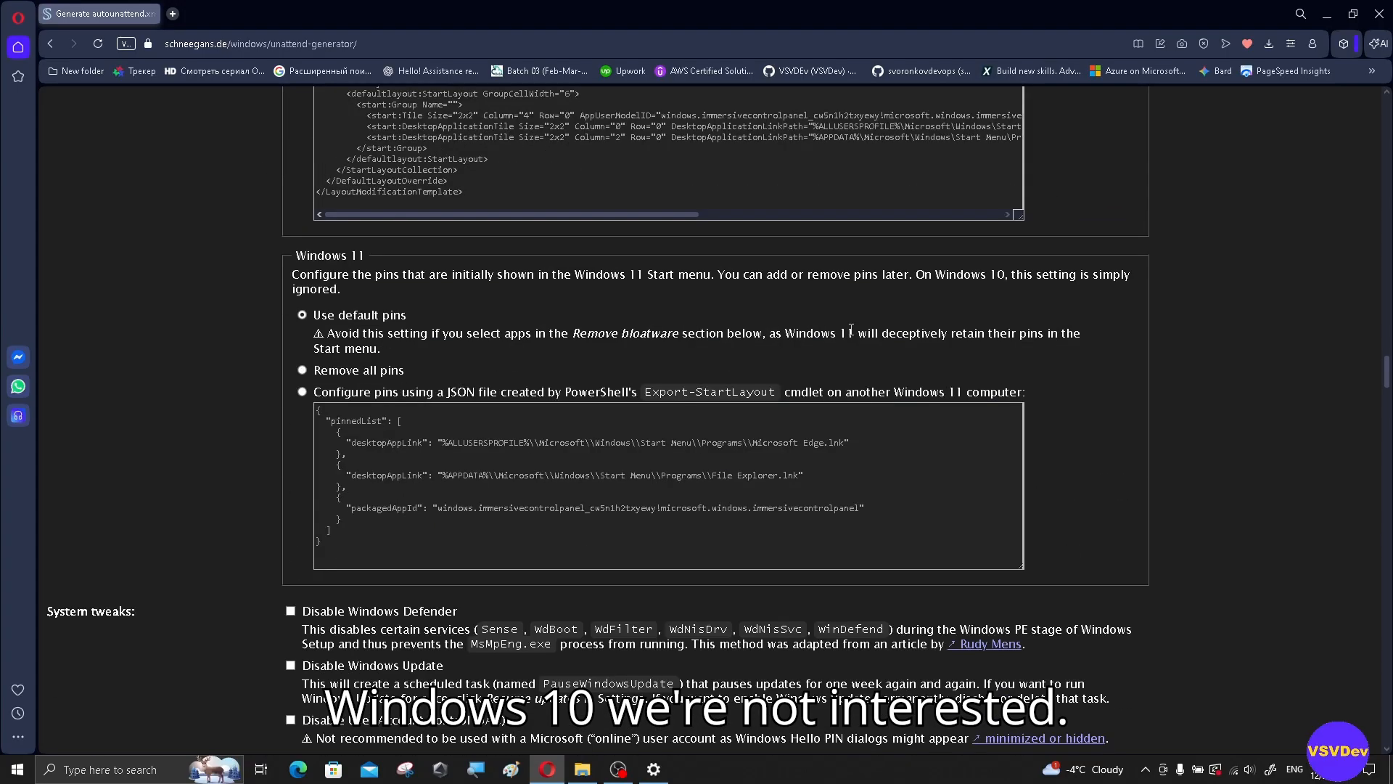
scroll(852, 329, down, 1)
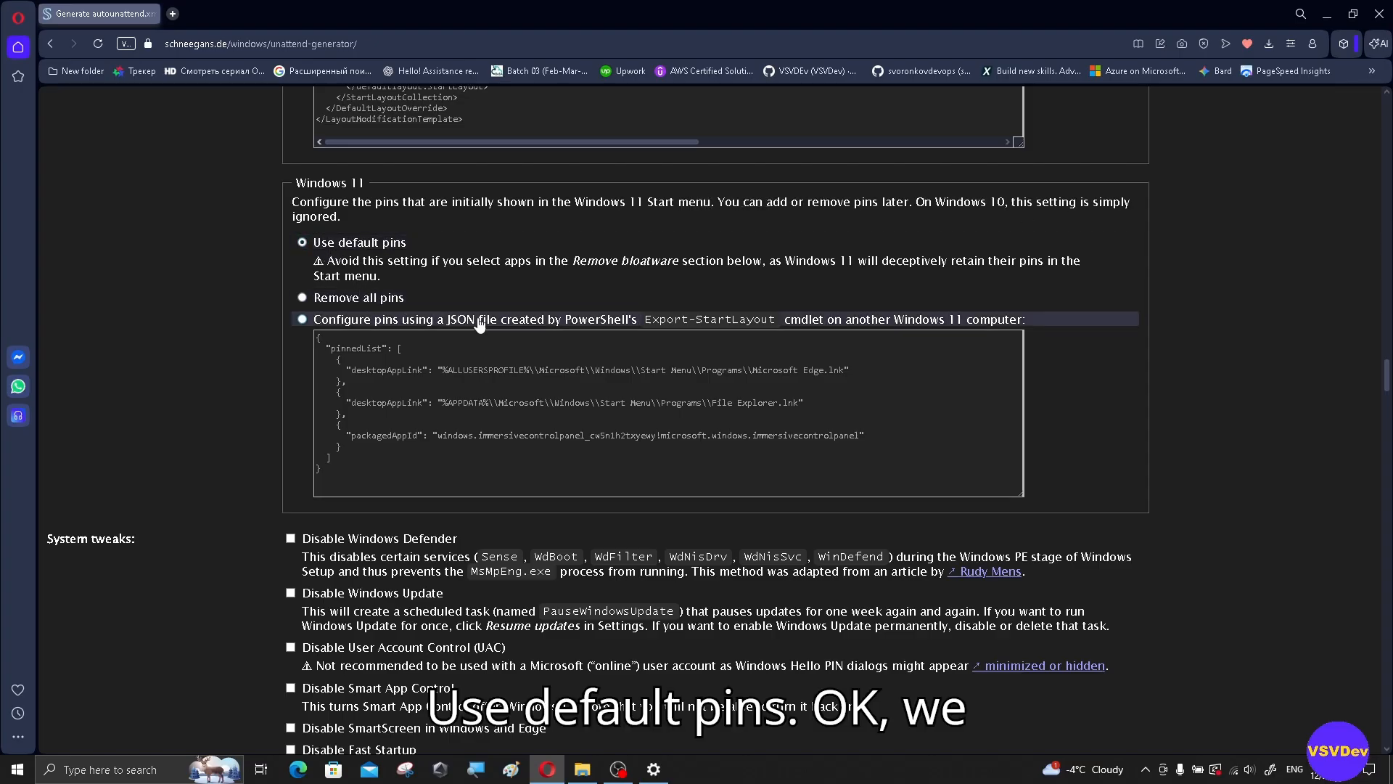
scroll(479, 325, down, 2)
scroll(478, 395, down, 1)
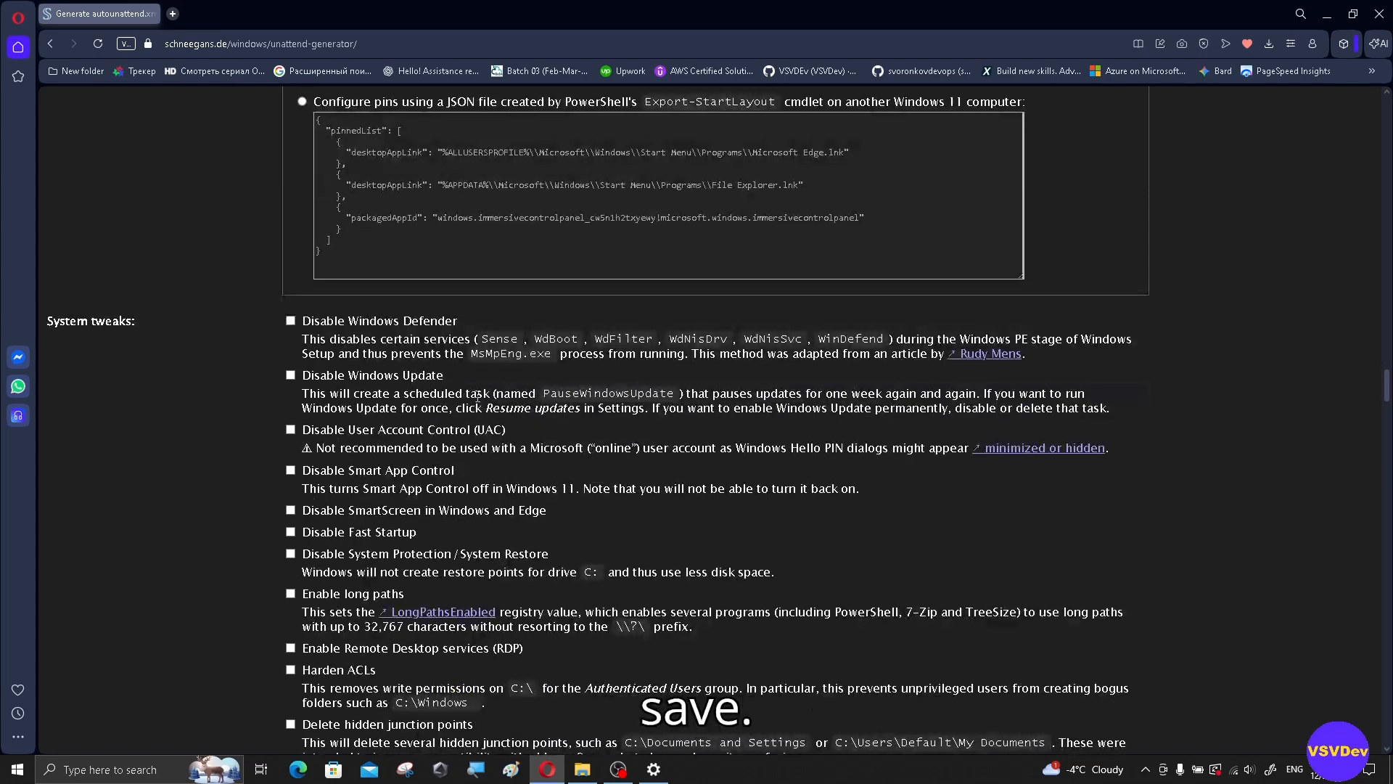
scroll(478, 395, down, 1)
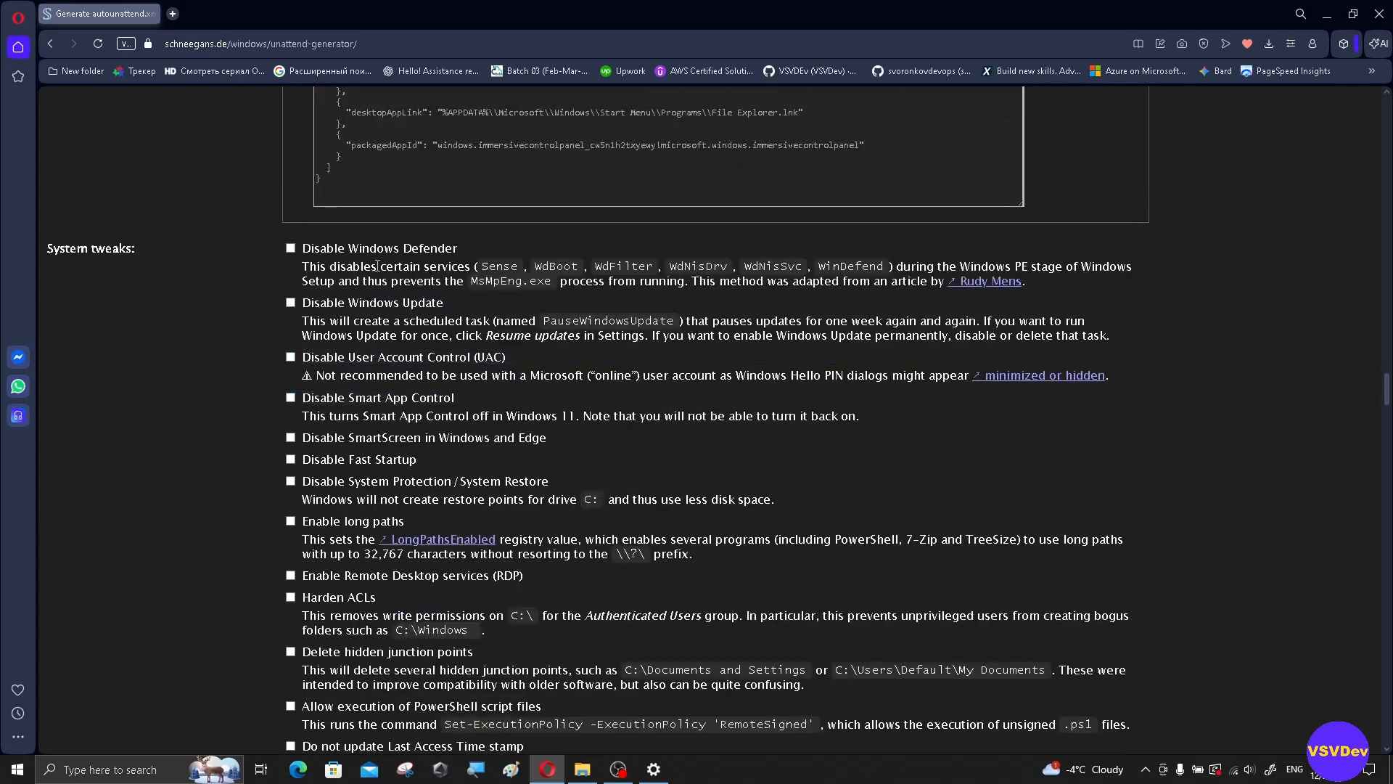
Step: Tick 'Disable Windows Defender', then untick it so Defender stays enabled
click(291, 248)
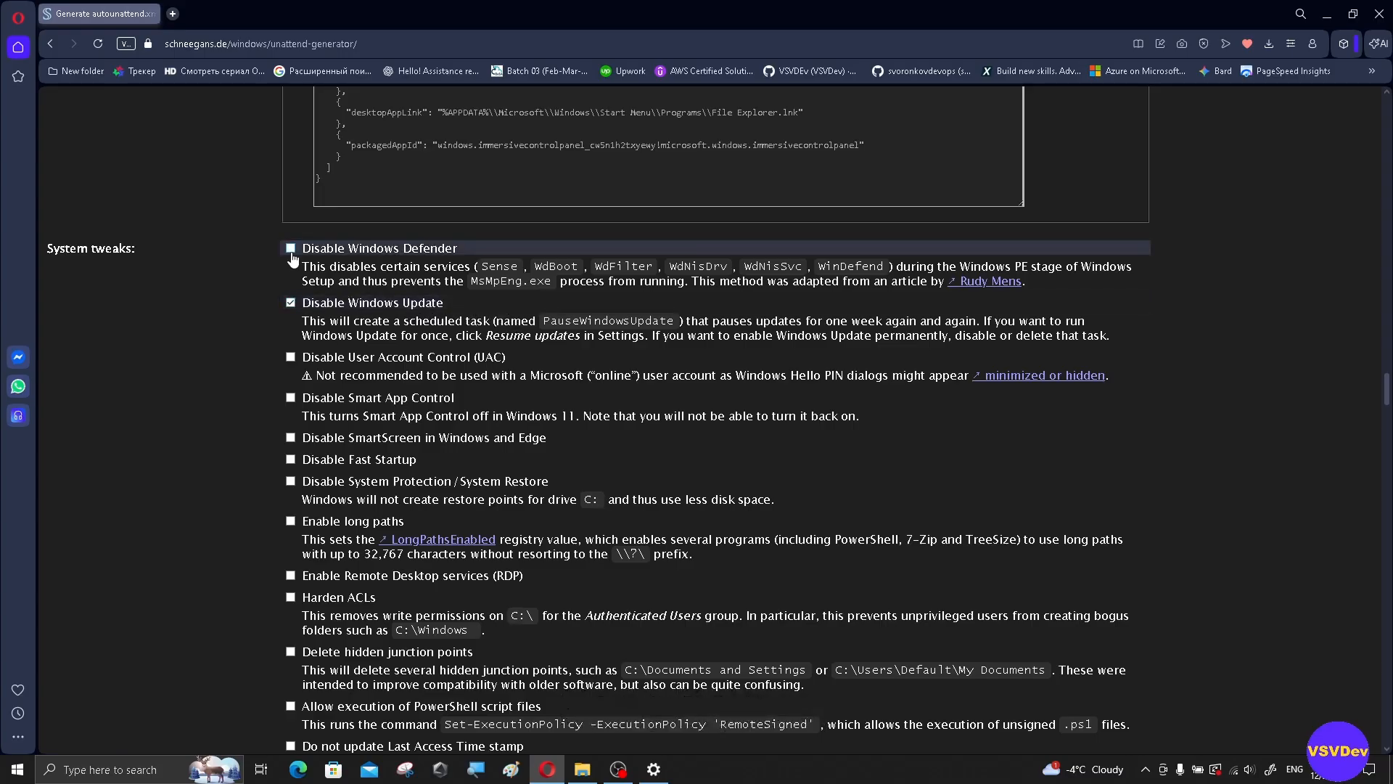
click(291, 249)
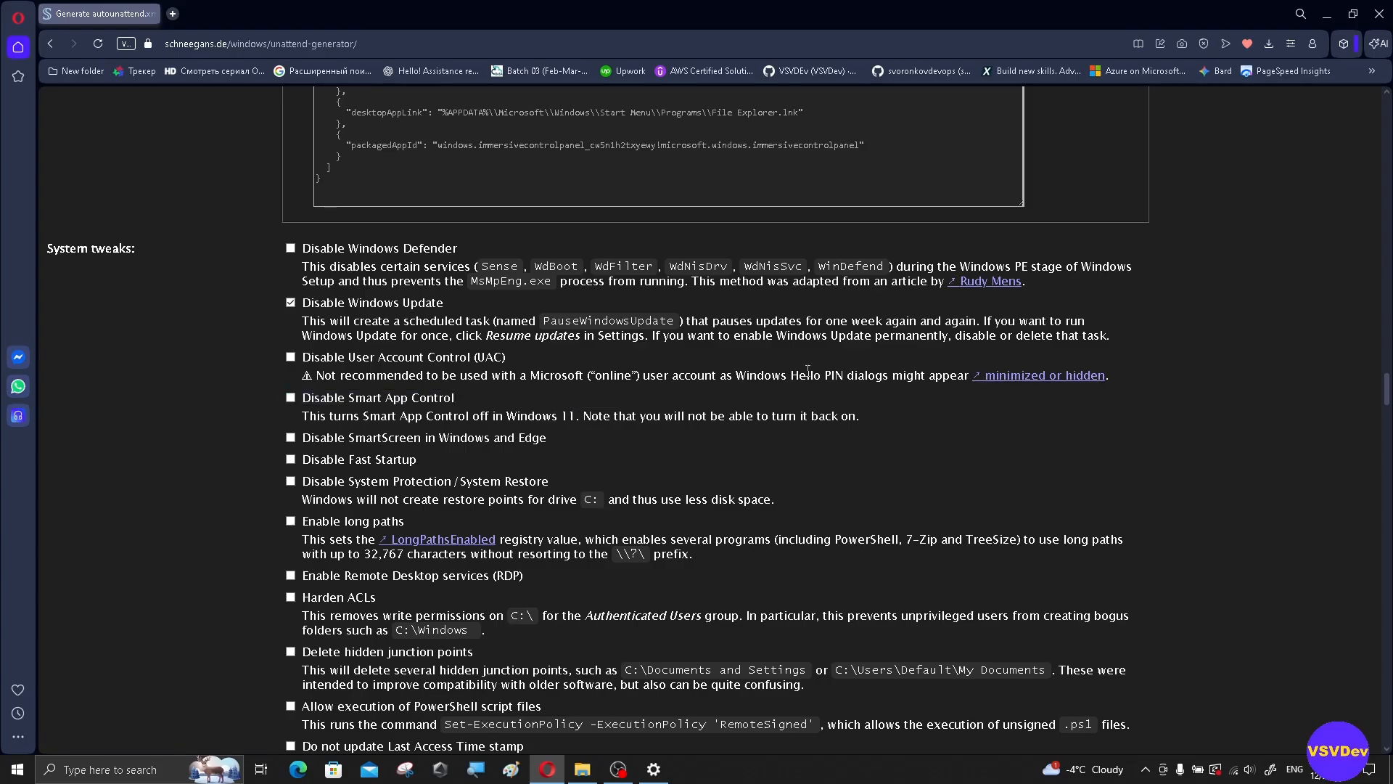
Step: Tick 'Disable app suggestions / Content Delivery Manager' among the System tweaks
scroll(327, 396, down, 1)
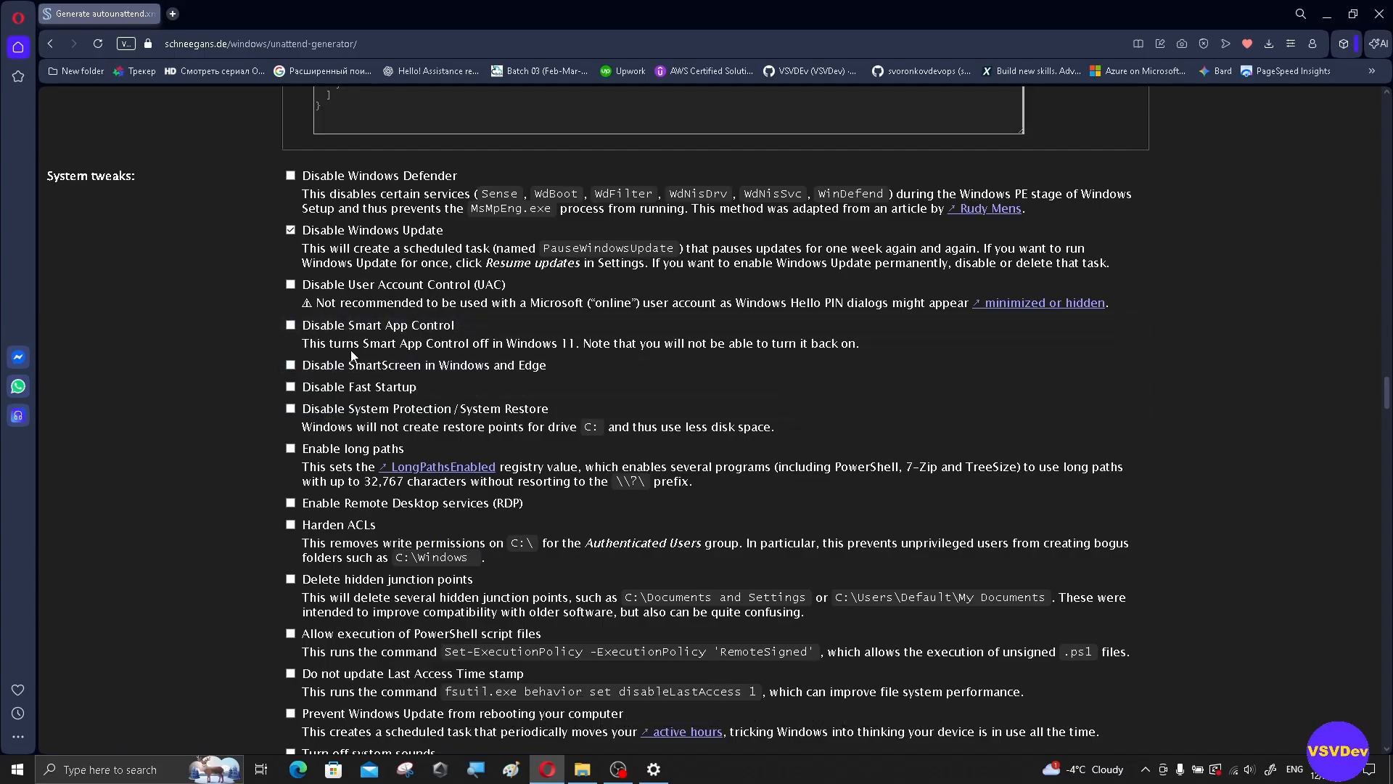
scroll(355, 348, down, 2)
scroll(365, 336, up, 3)
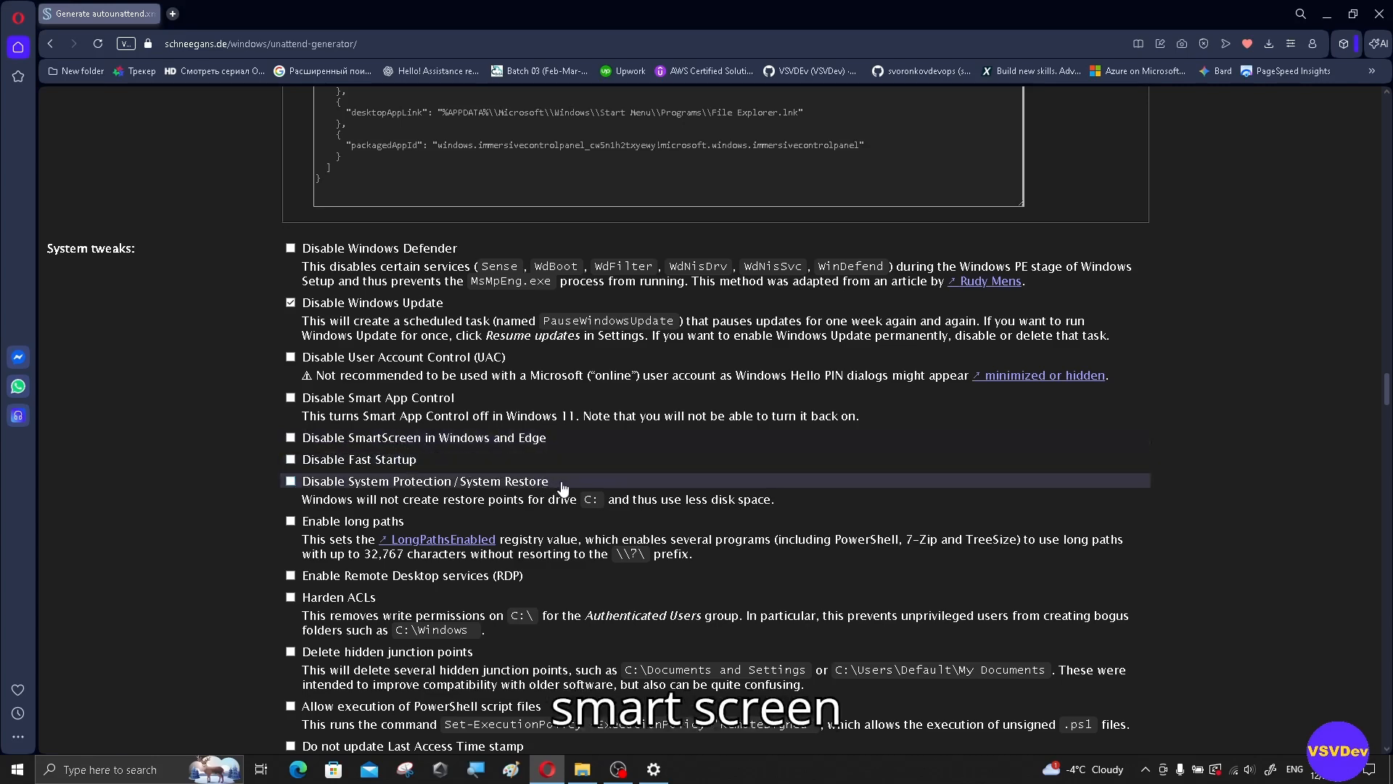
scroll(568, 492, down, 3)
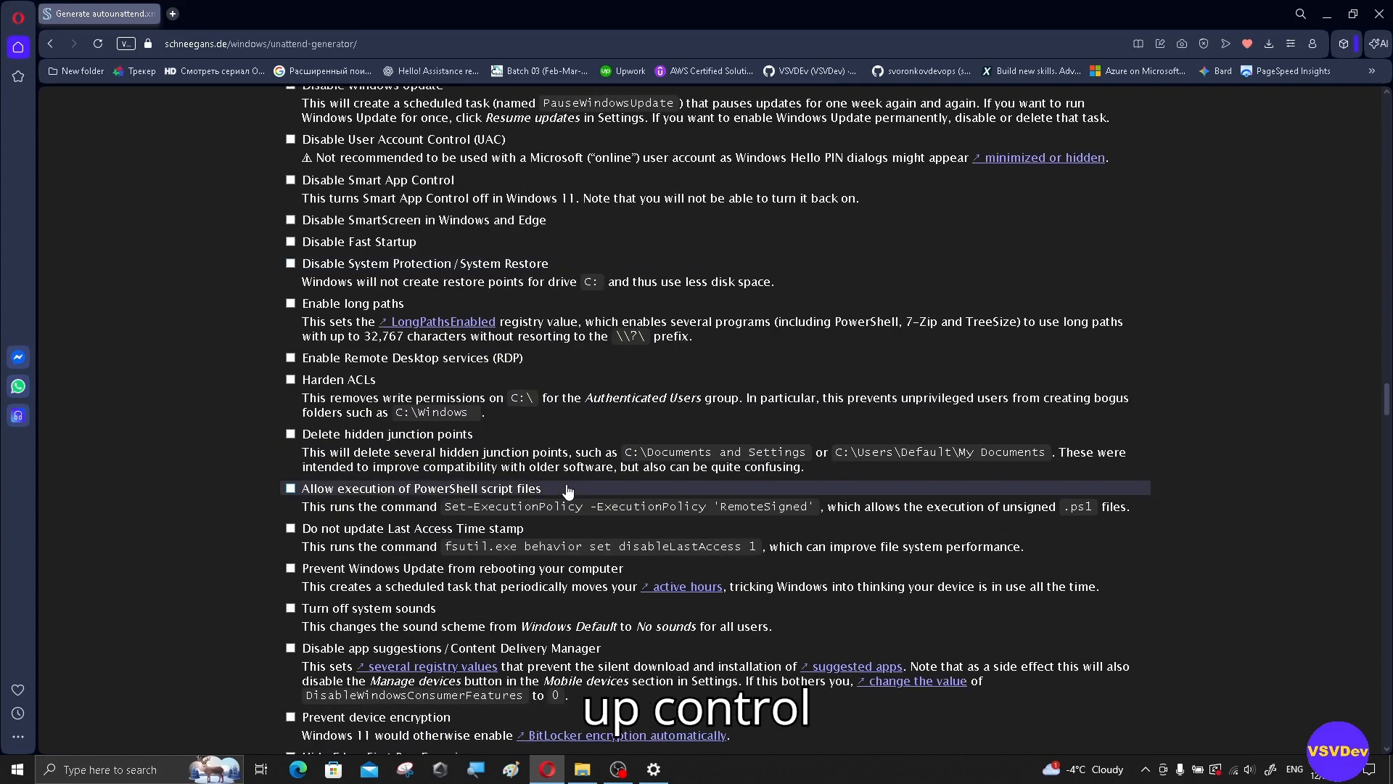
scroll(568, 492, down, 1)
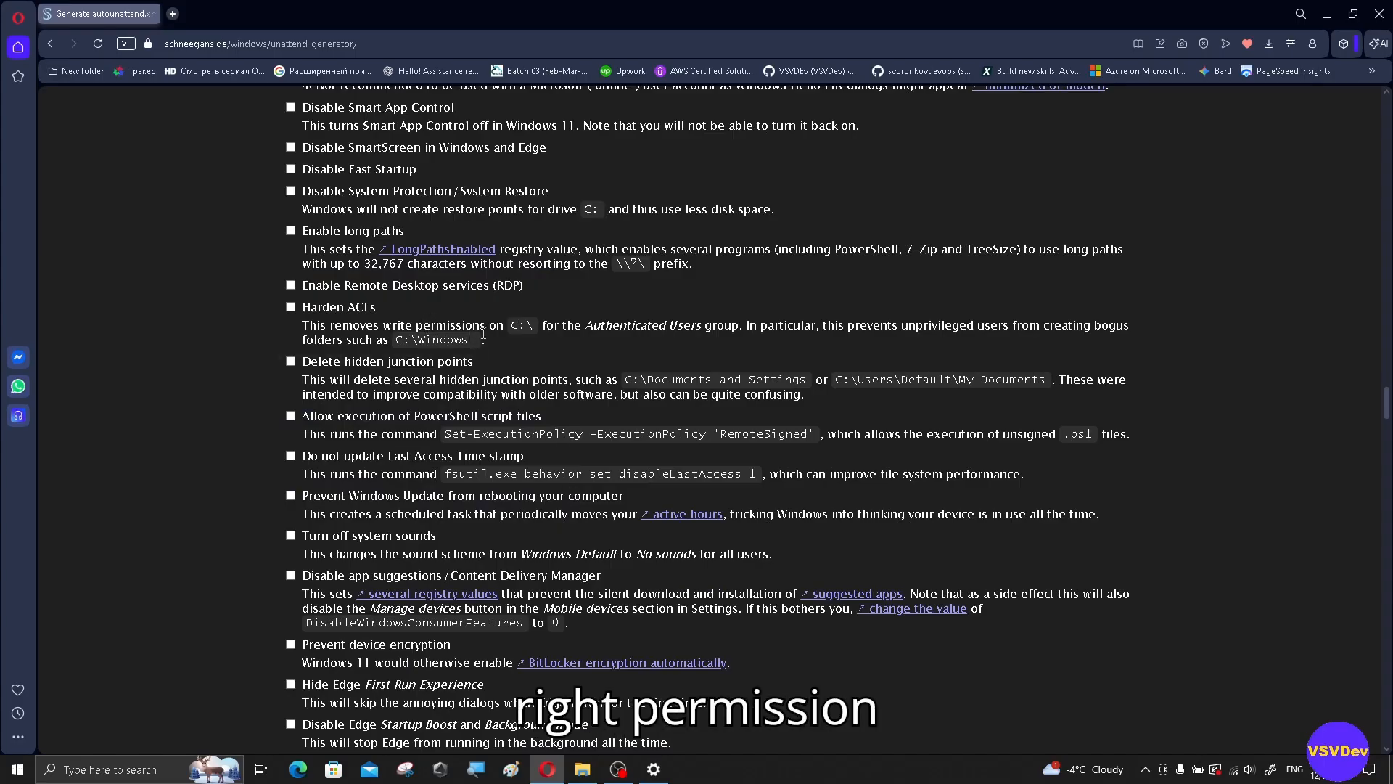
scroll(481, 392, down, 1)
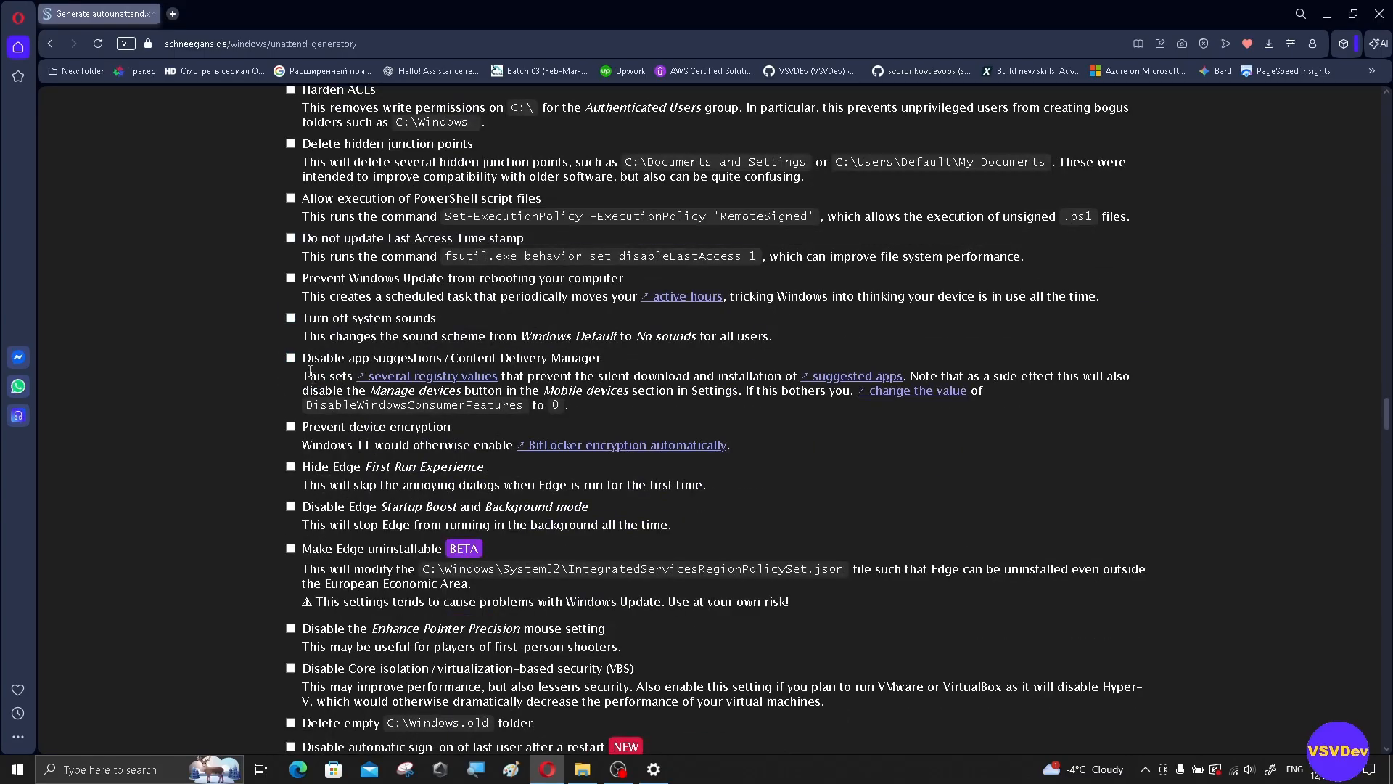
click(291, 359)
scroll(1054, 417, down, 2)
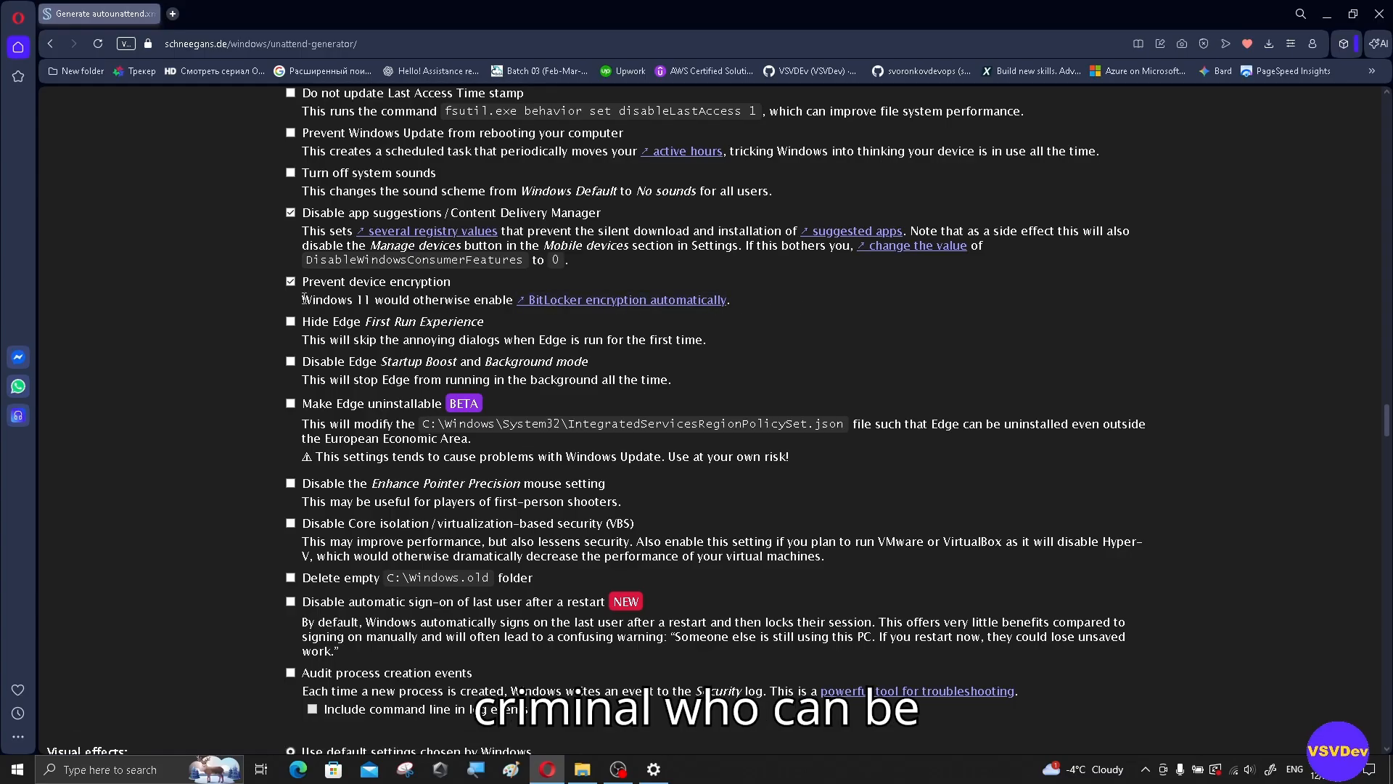
drag(303, 298, 796, 309)
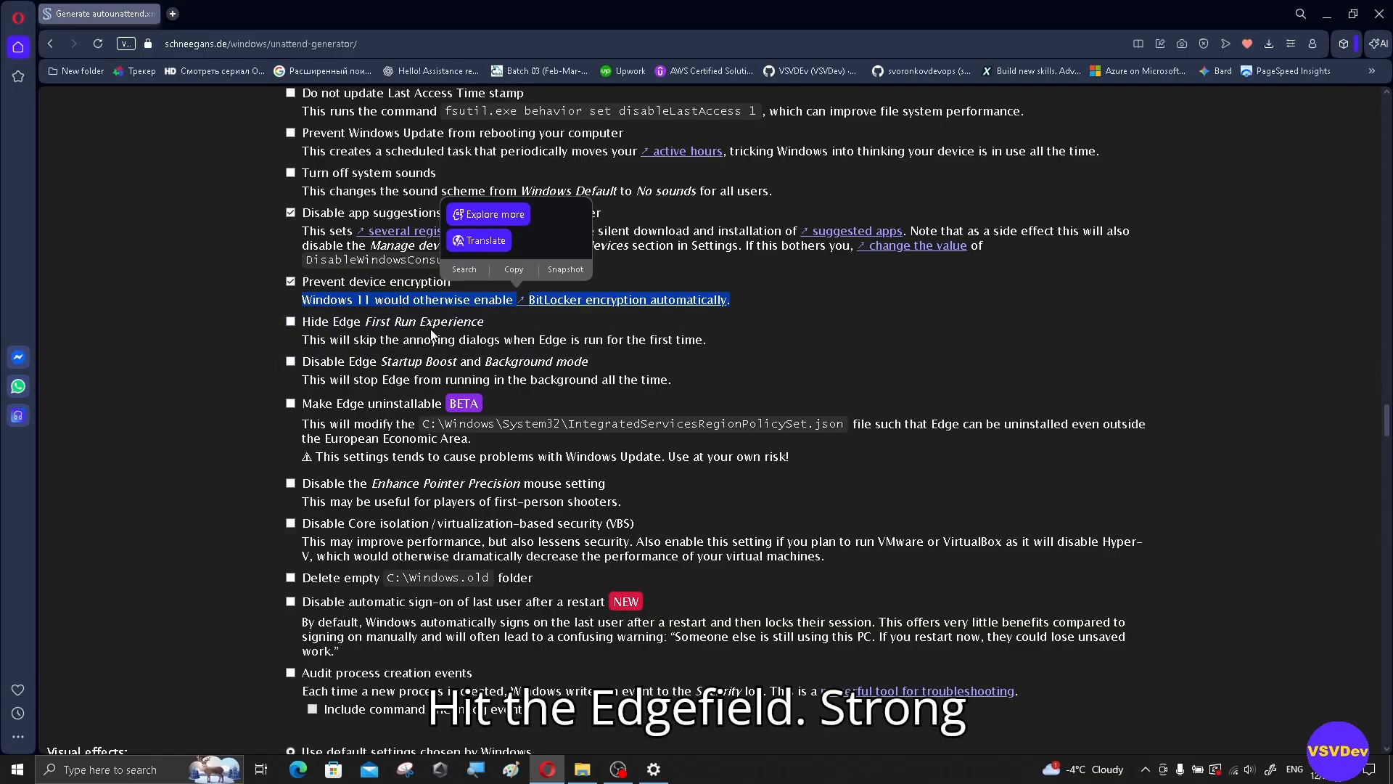
click(291, 322)
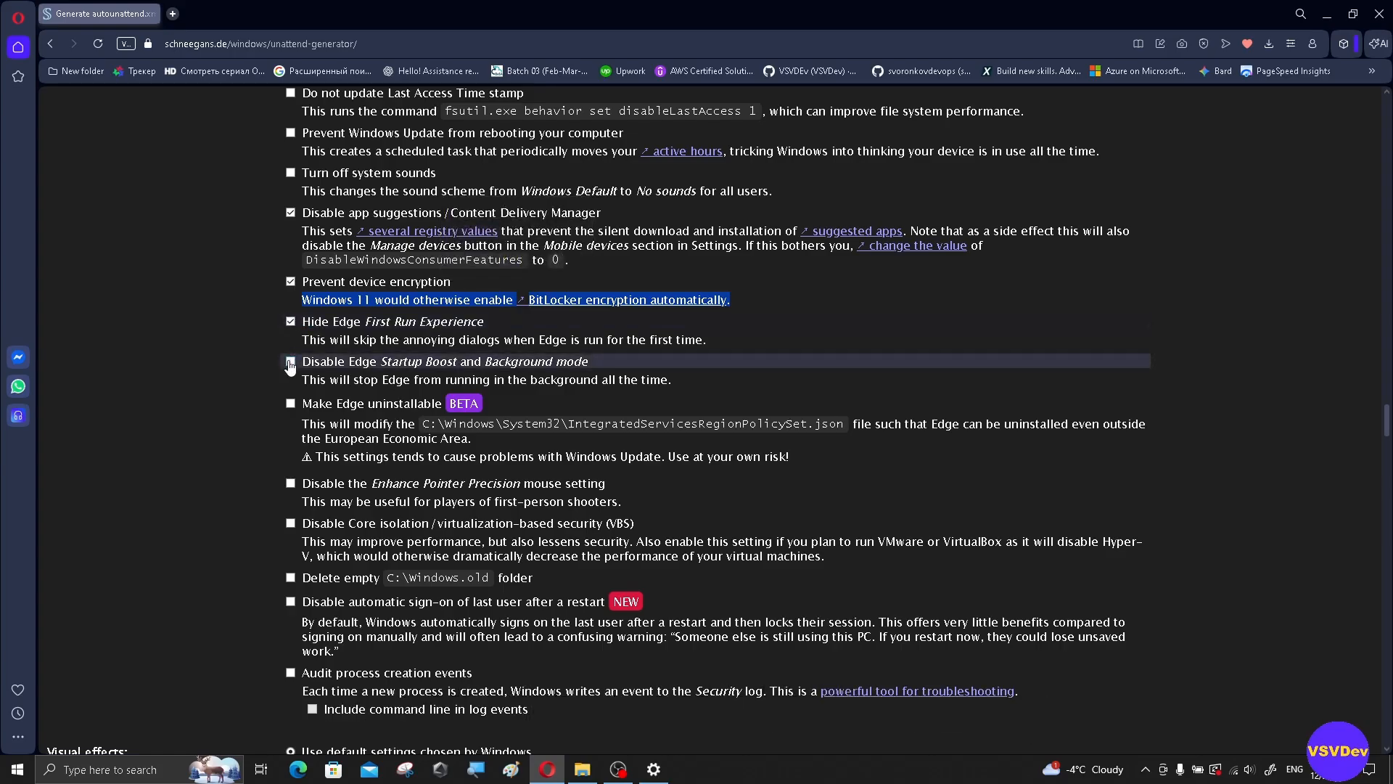
click(290, 363)
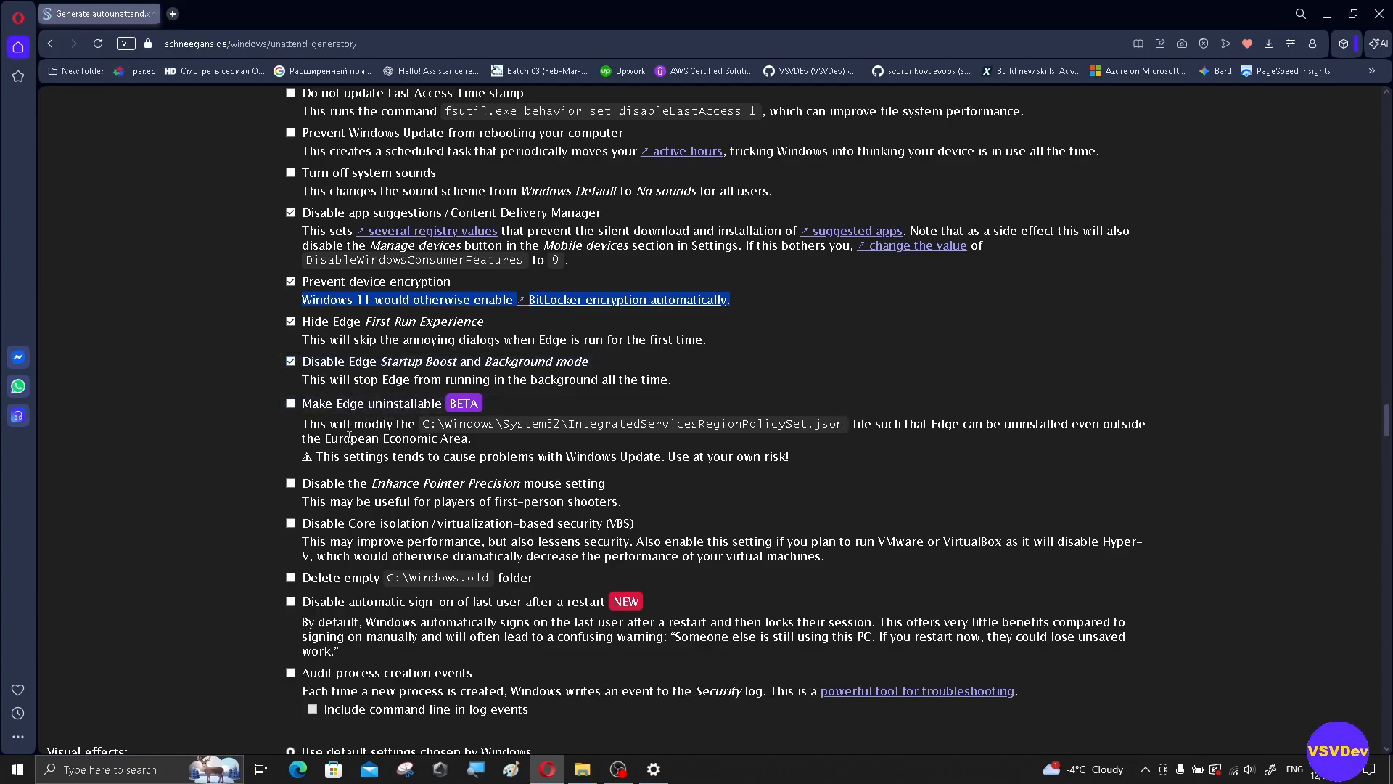
scroll(349, 437, down, 2)
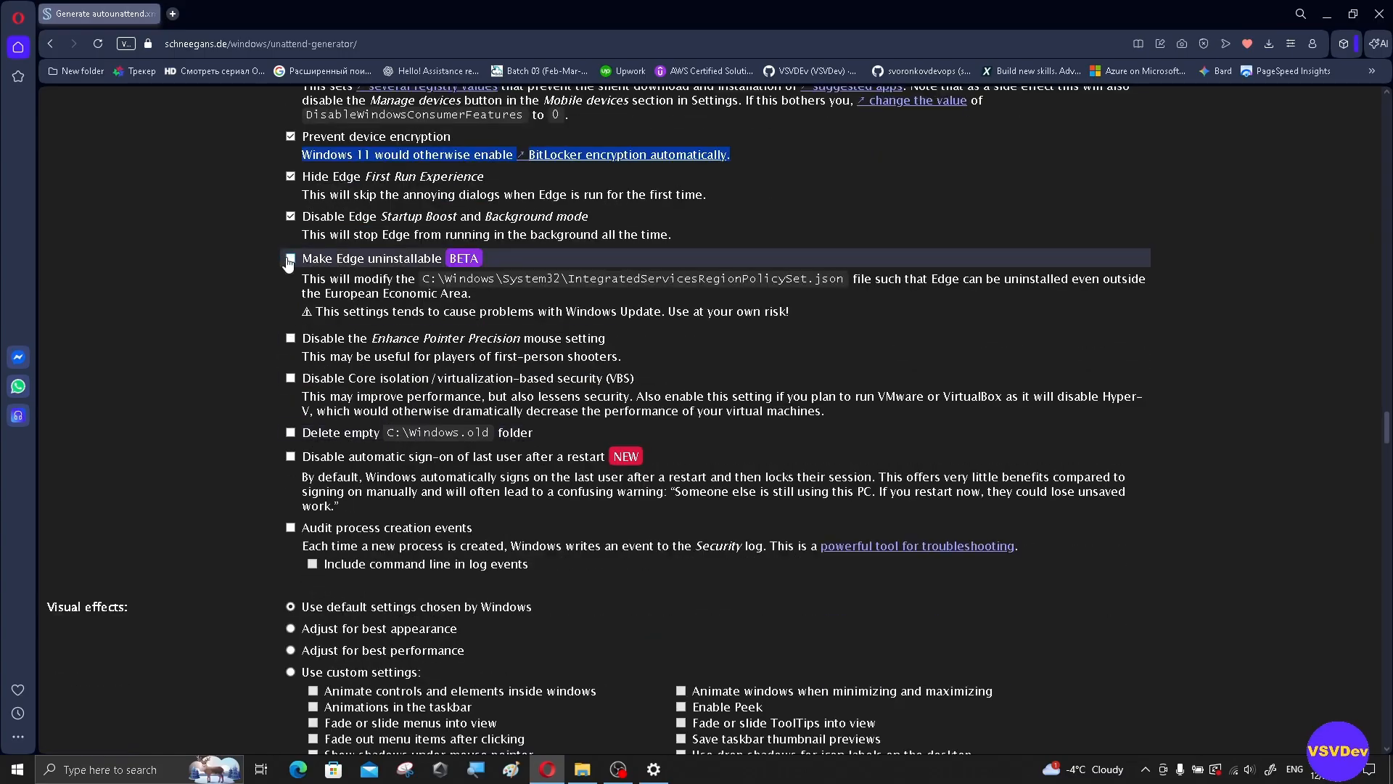
click(289, 259)
scroll(335, 371, down, 1)
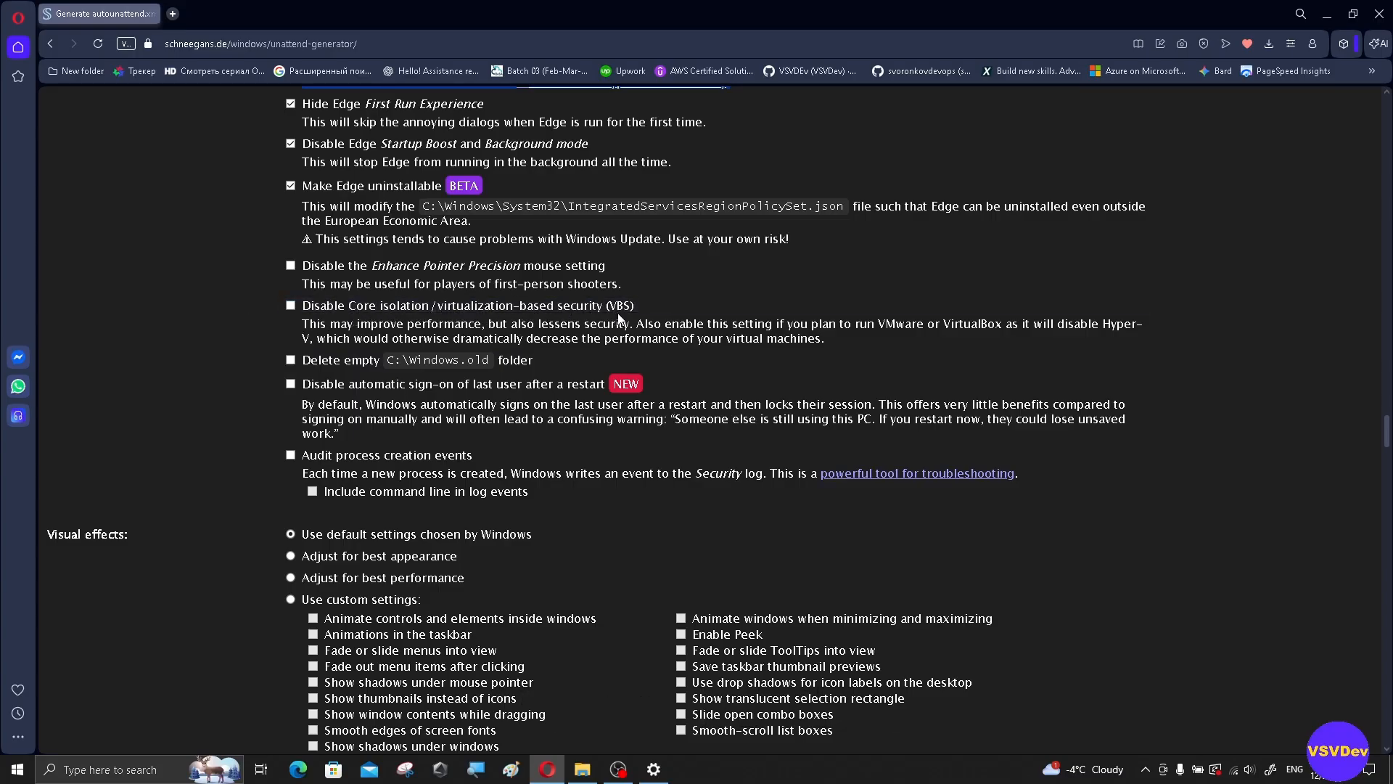
scroll(477, 344, down, 2)
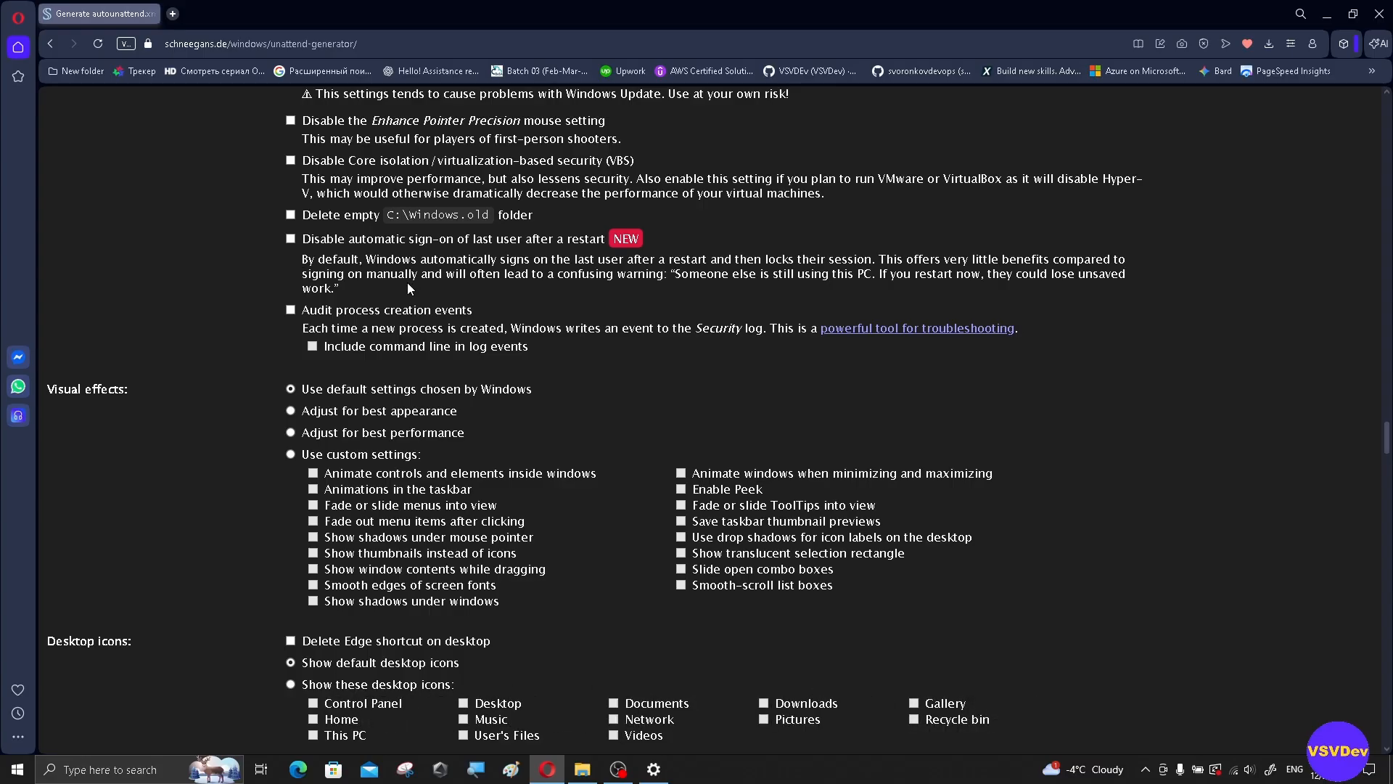
Step: Choose 'Adjust for best performance' under Visual effects
scroll(408, 283, down, 2)
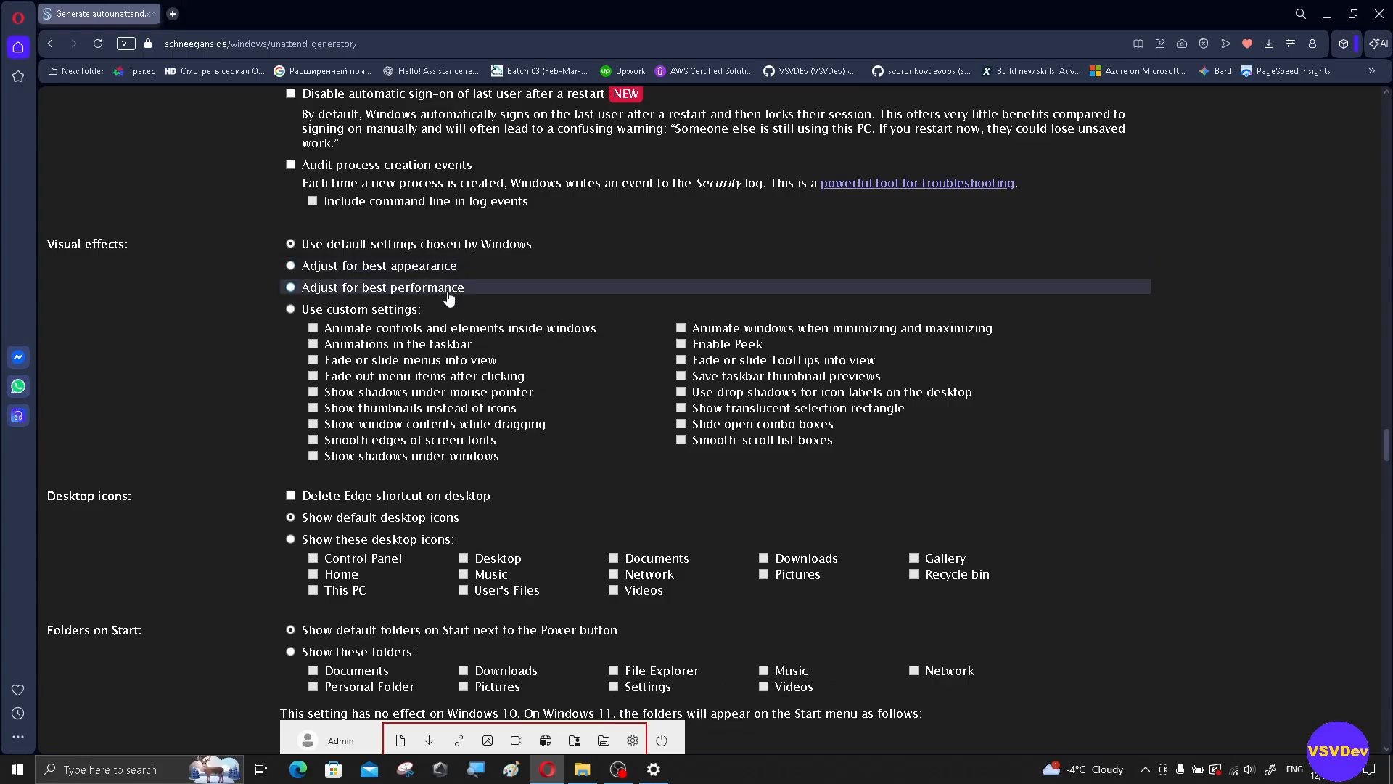
click(291, 287)
scroll(537, 298, down, 1)
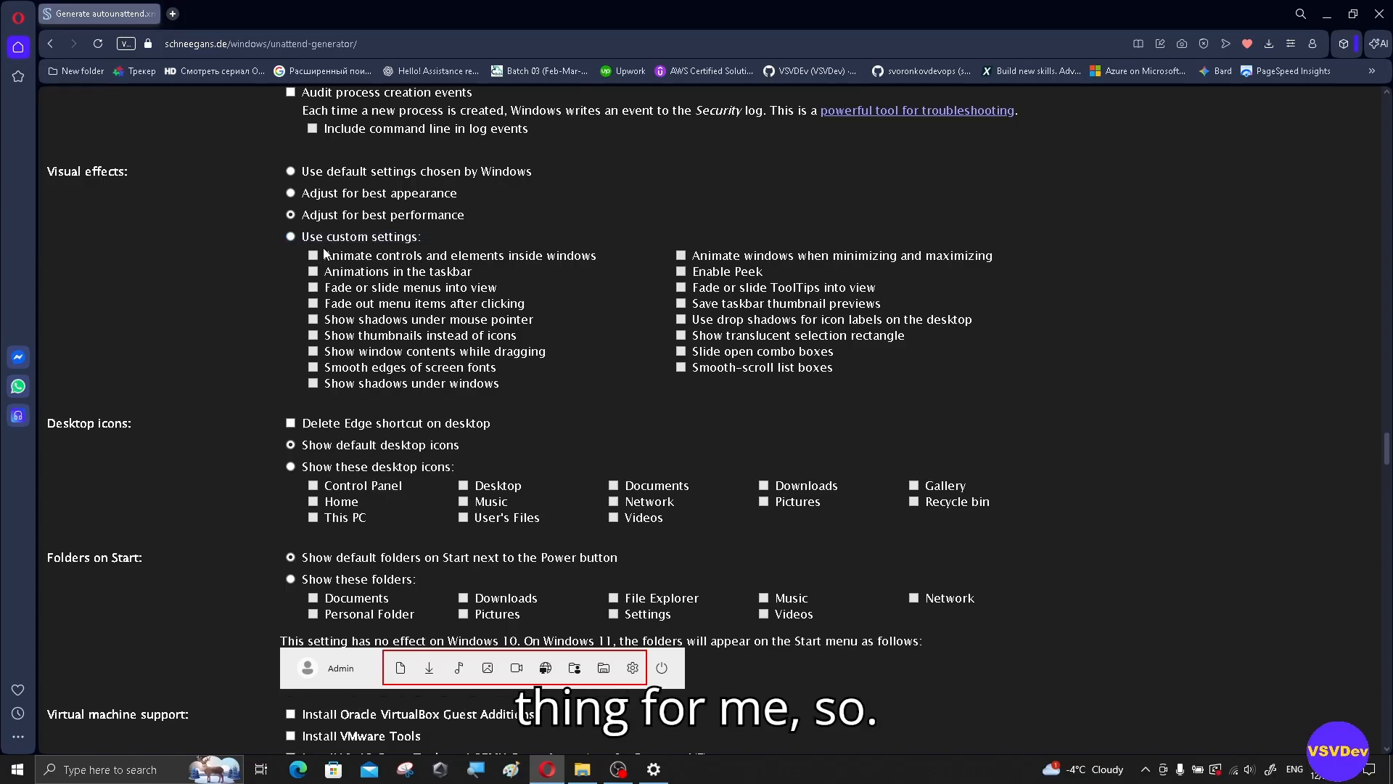
Step: Tick 'Install Oracle VirtualBox Guest Additions' and 'Install VMware Tools'
scroll(326, 261, down, 2)
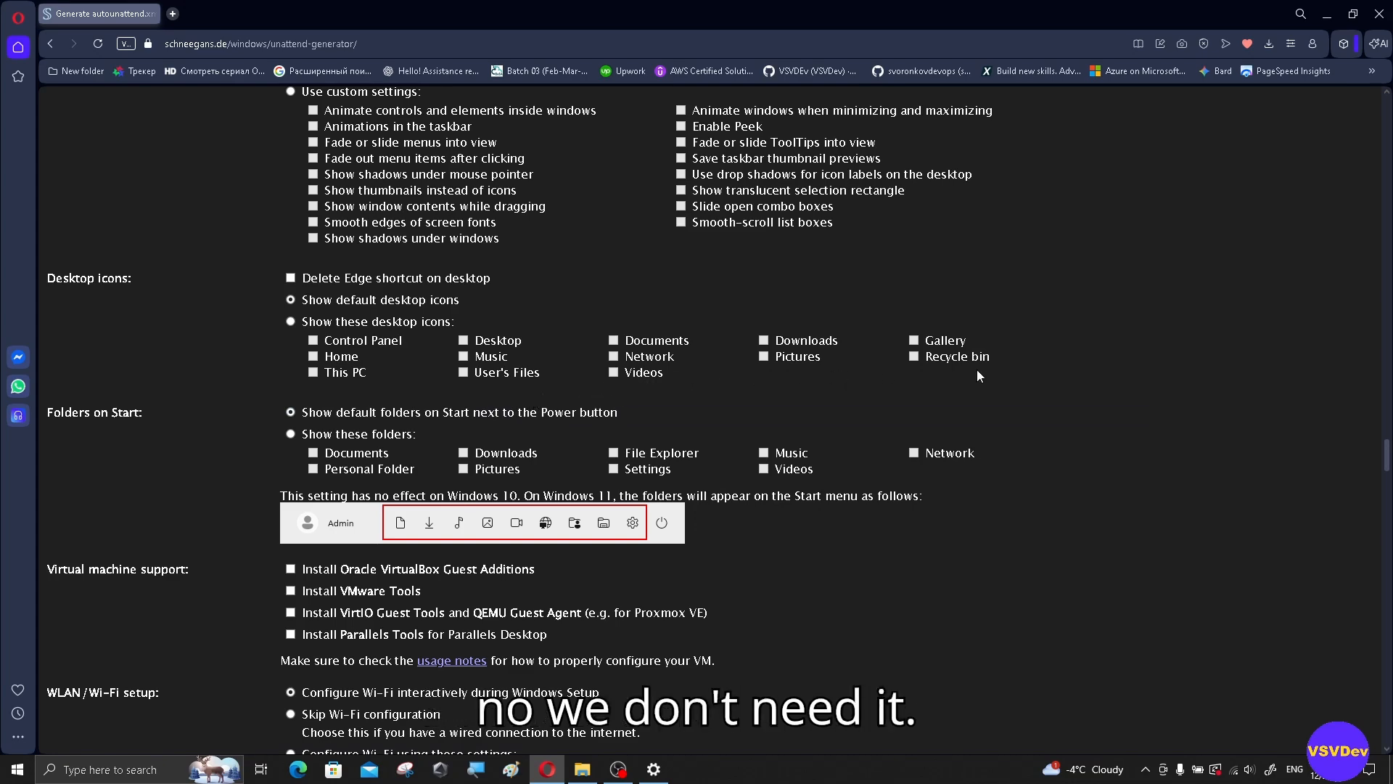
scroll(347, 418, down, 1)
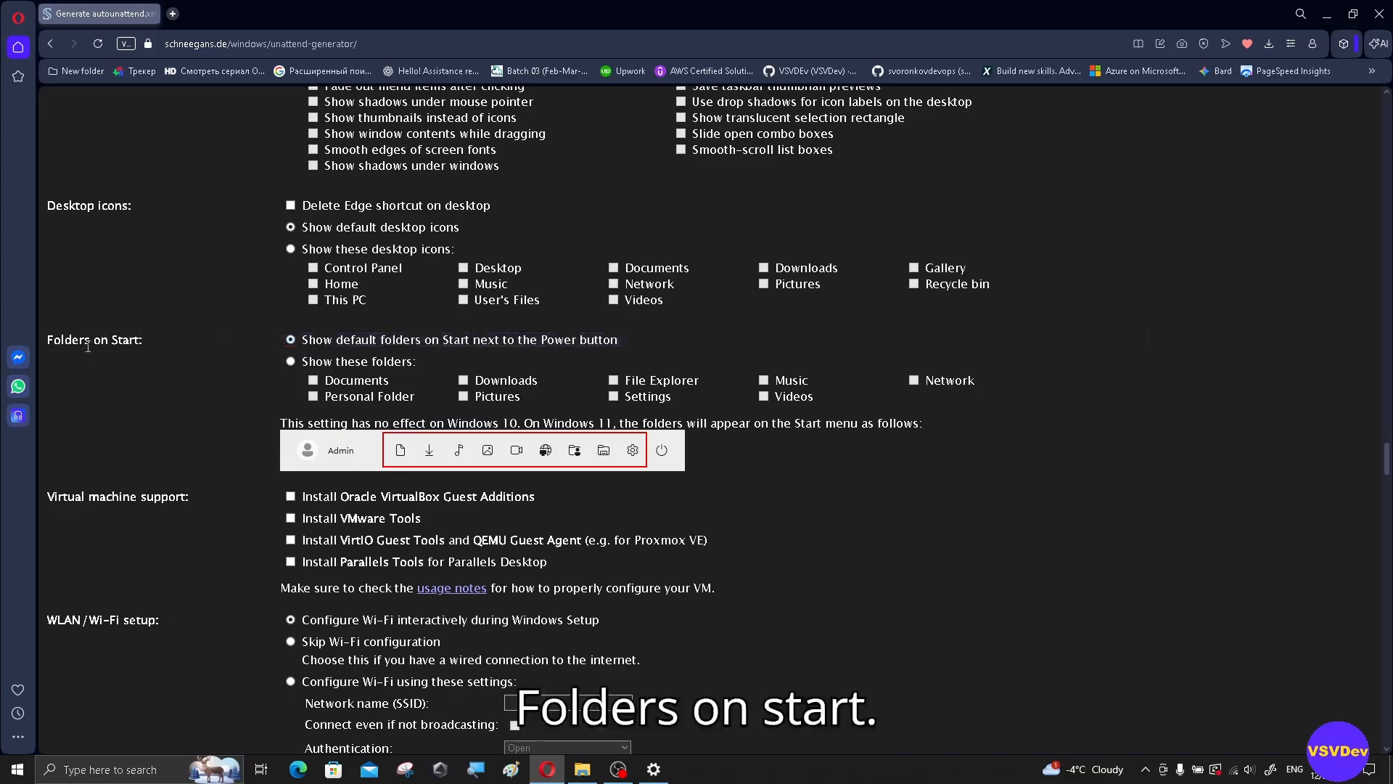
drag(88, 347, 143, 342)
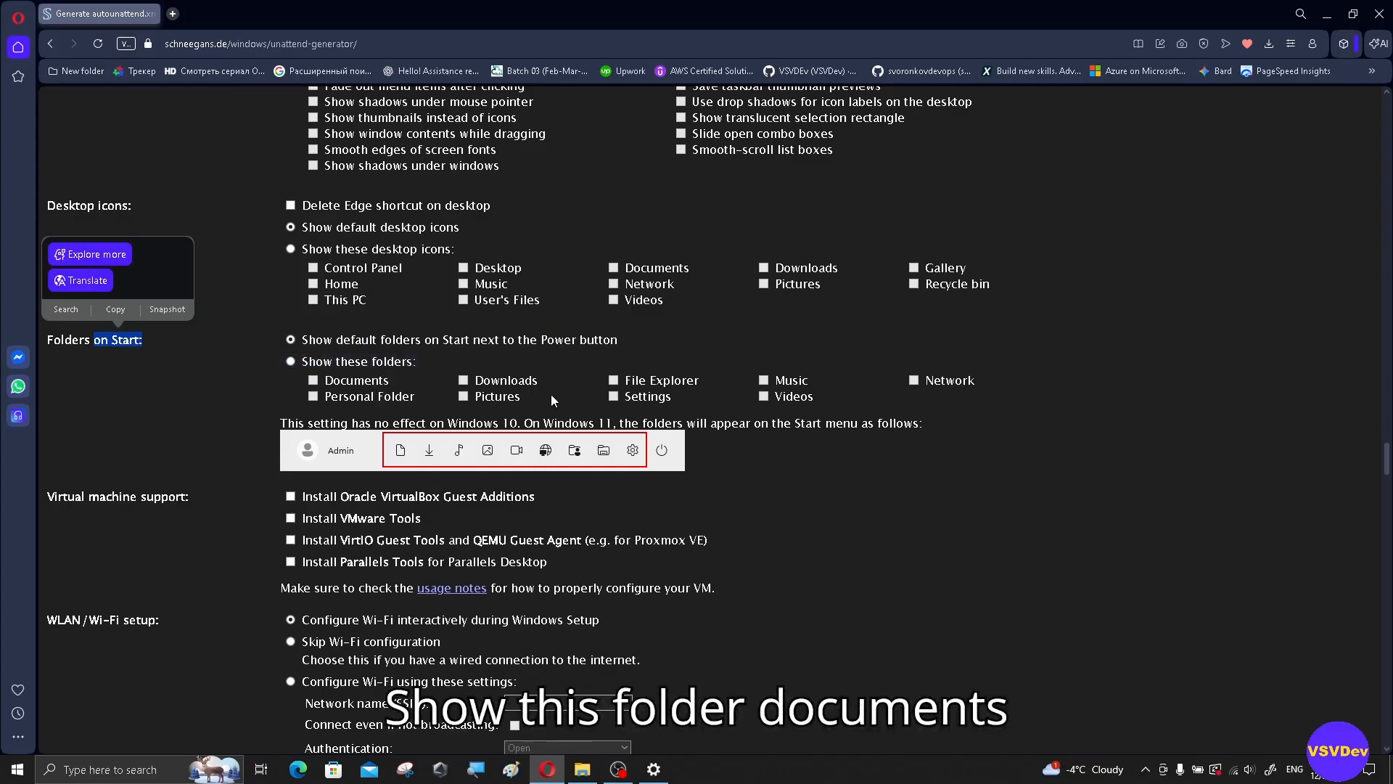
scroll(852, 450, down, 1)
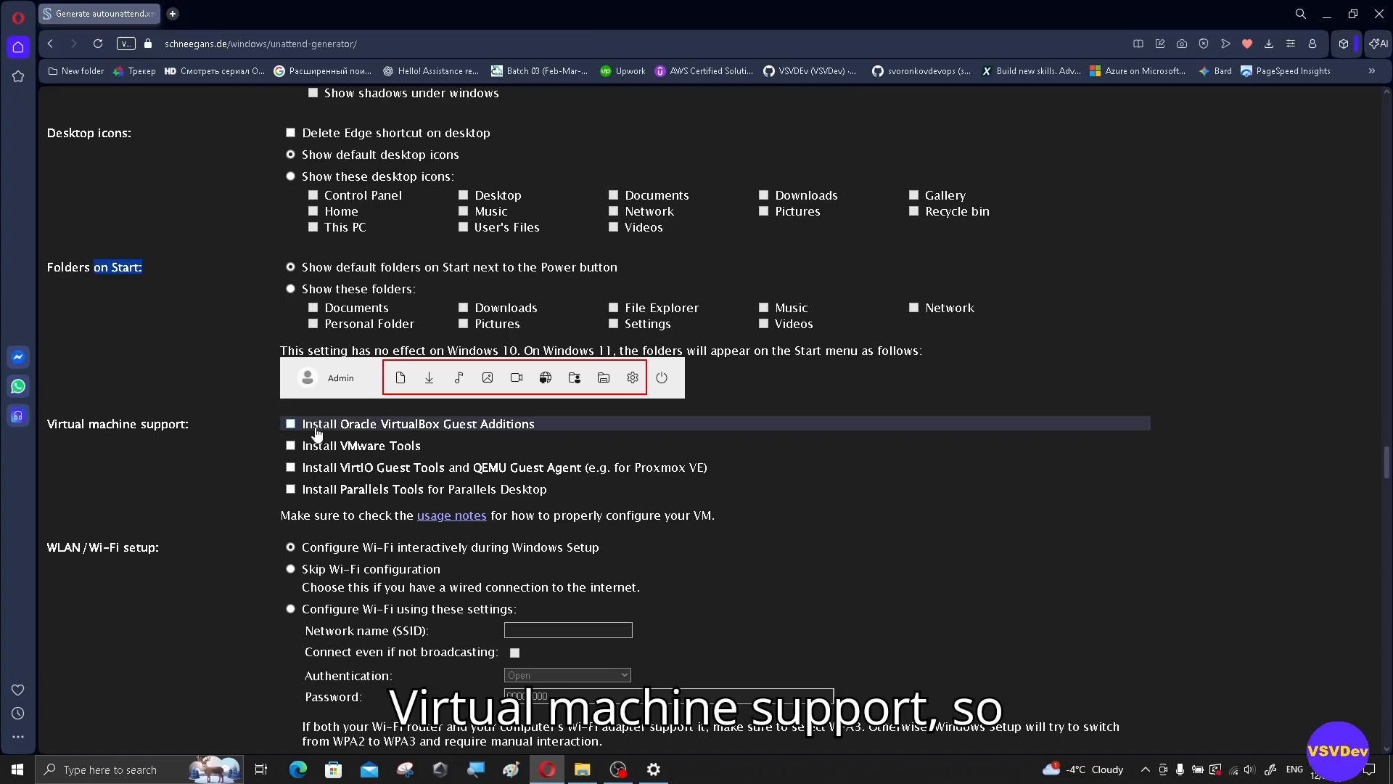
click(290, 427)
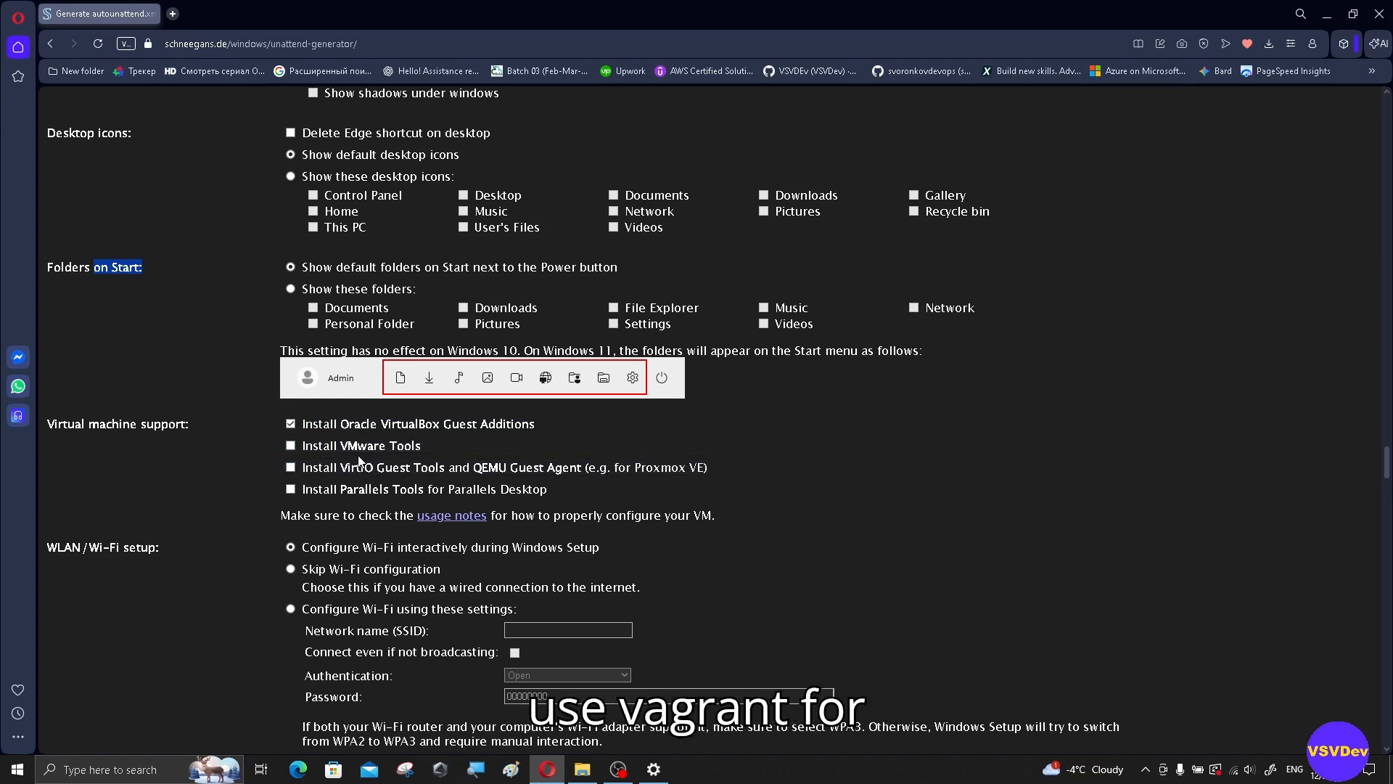
click(290, 446)
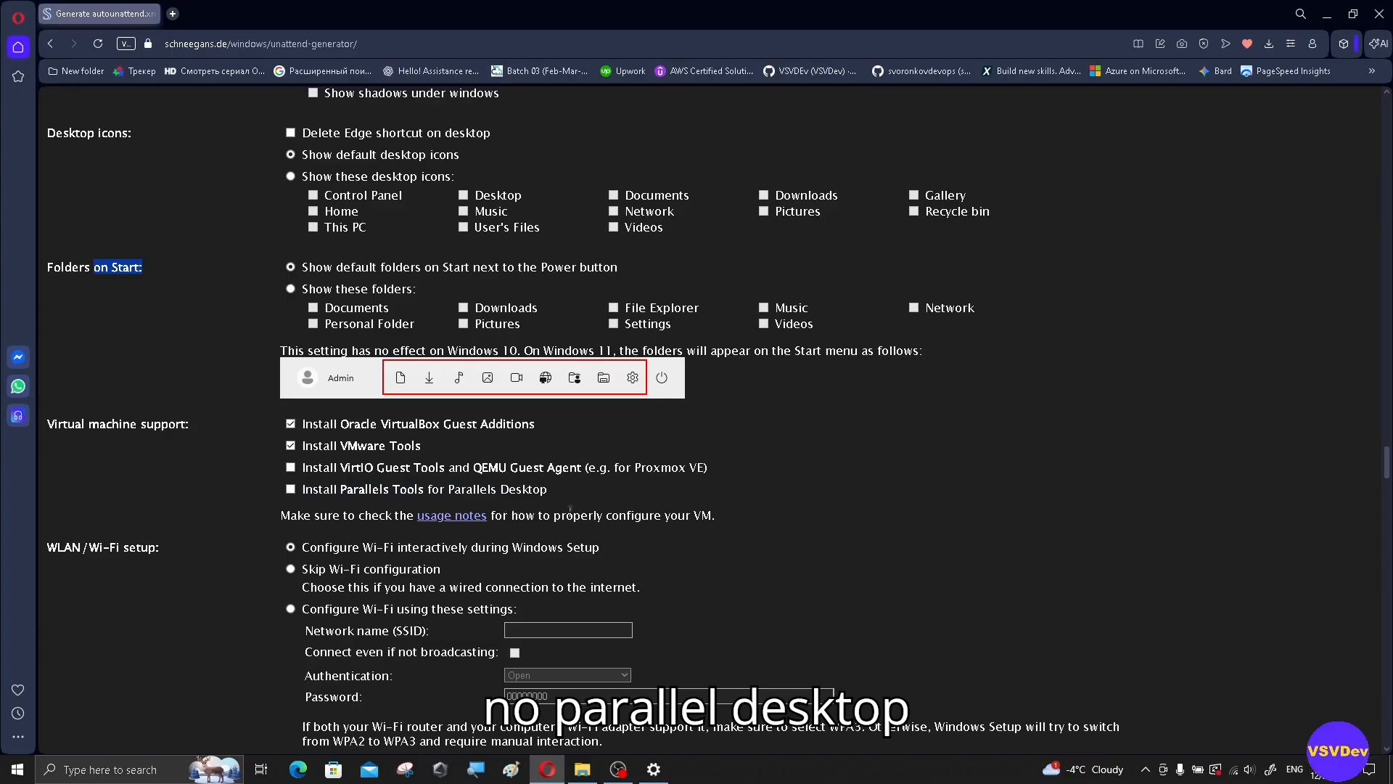
scroll(733, 528, down, 2)
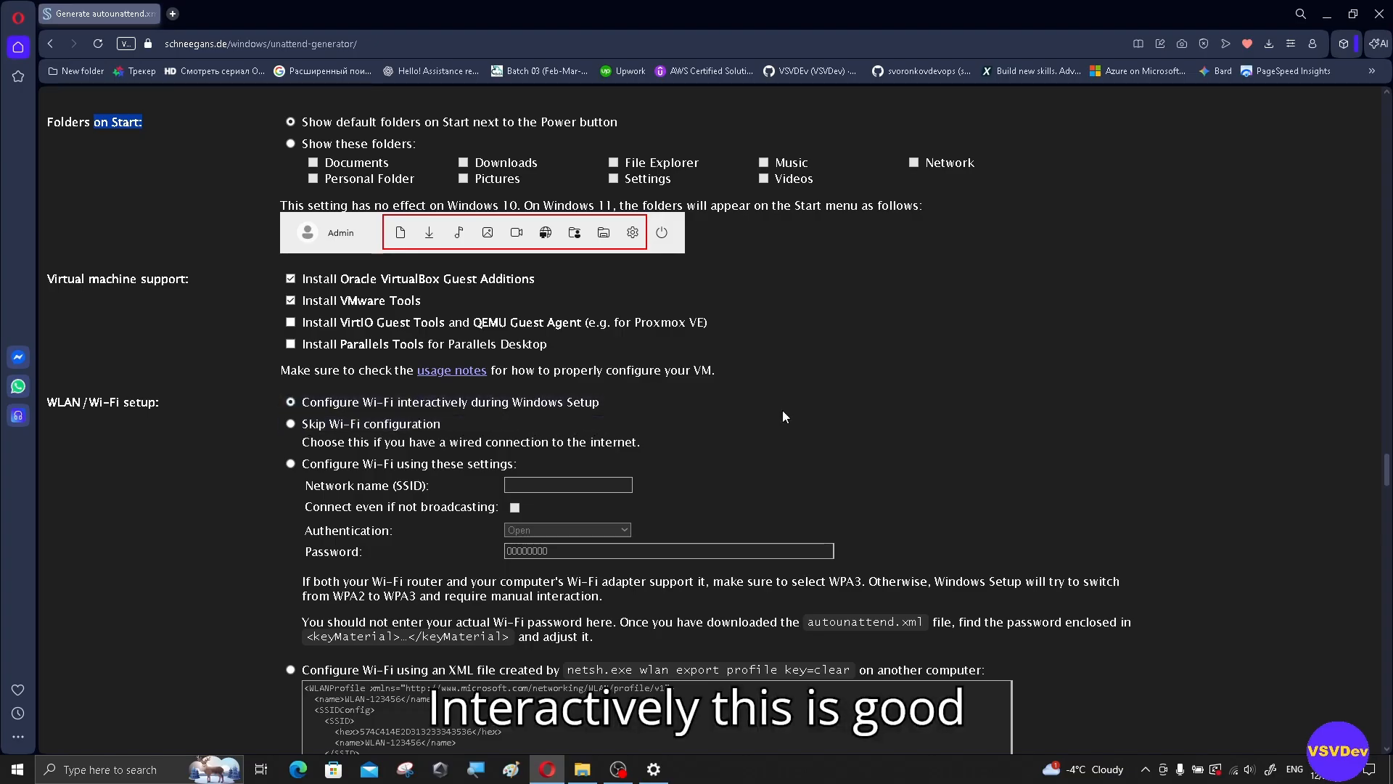
Step: Set Express settings to 'Disable all' so no diagnostic or location data is sent
scroll(783, 411, down, 1)
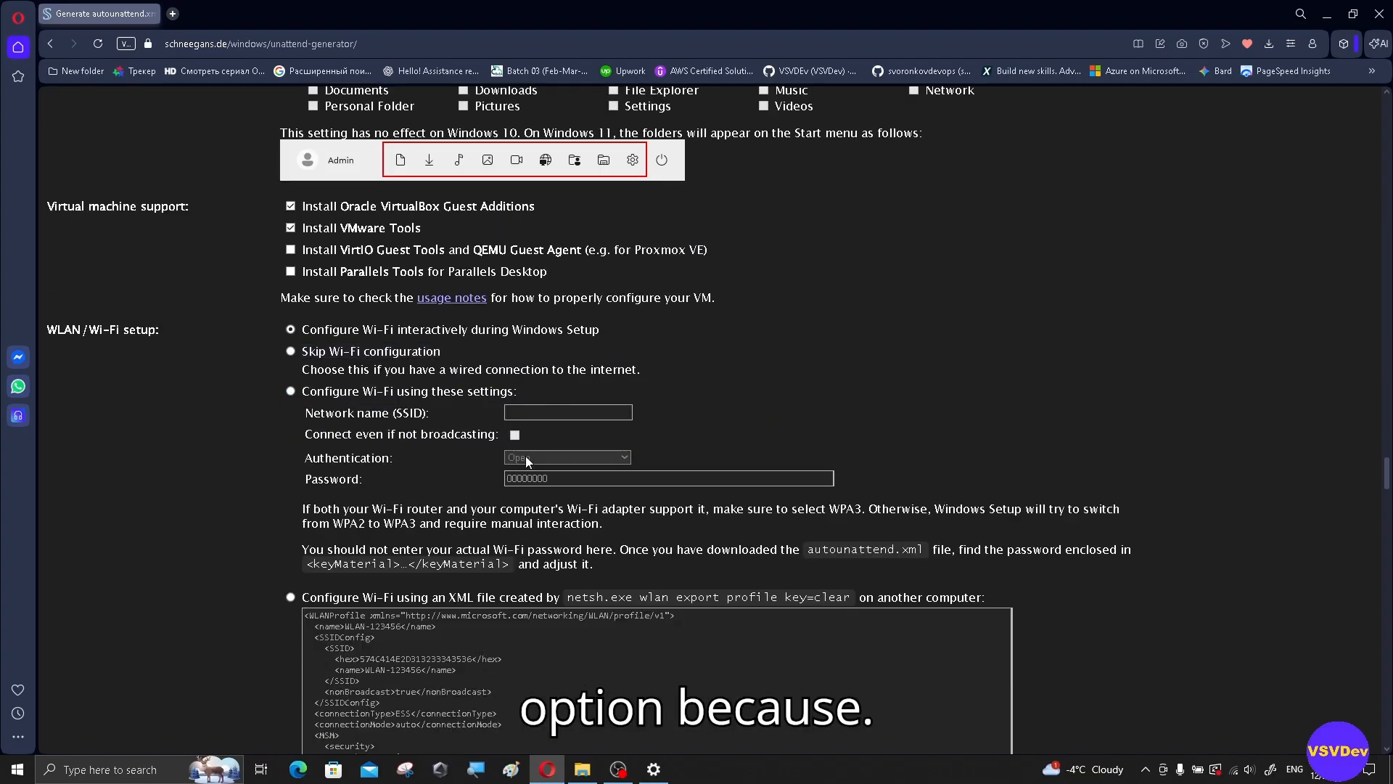
scroll(508, 447, down, 2)
scroll(482, 421, down, 2)
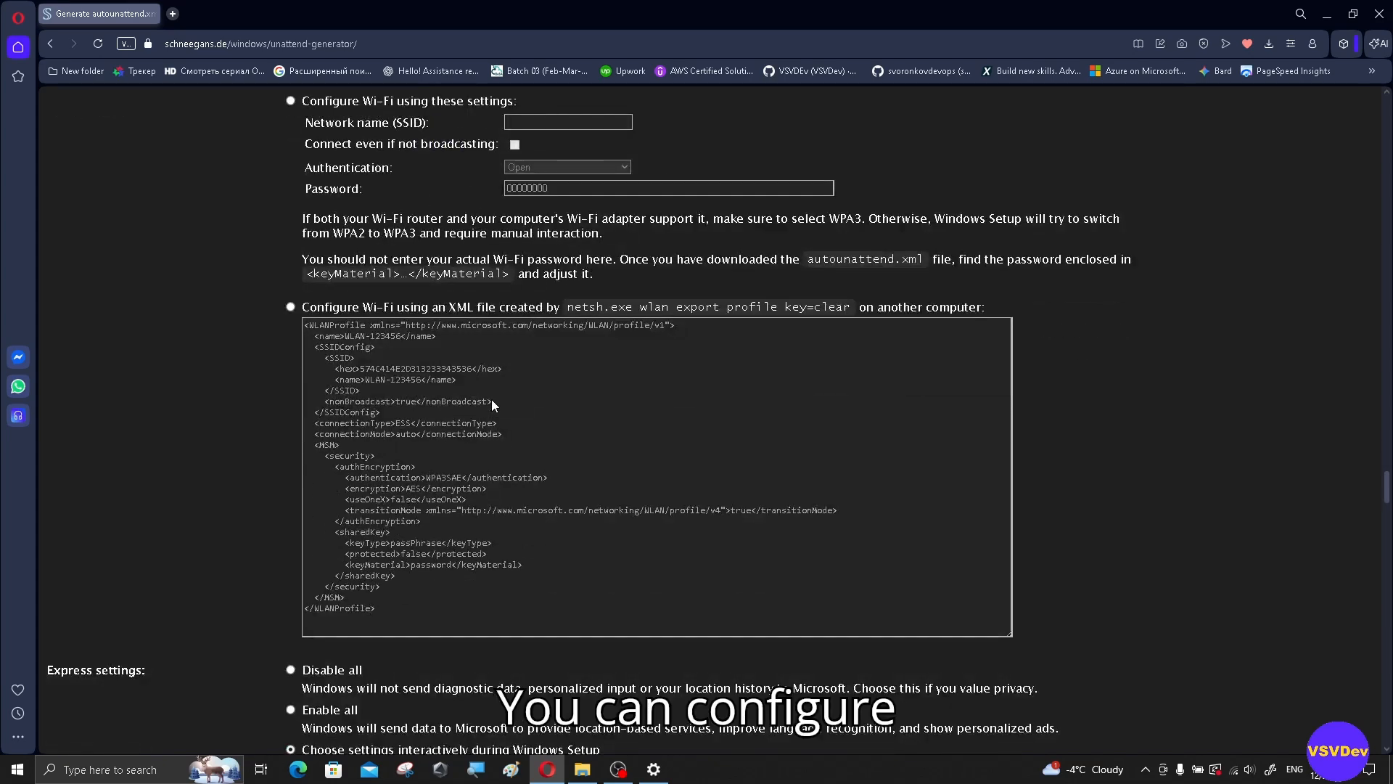
scroll(521, 363, down, 3)
scroll(525, 389, down, 2)
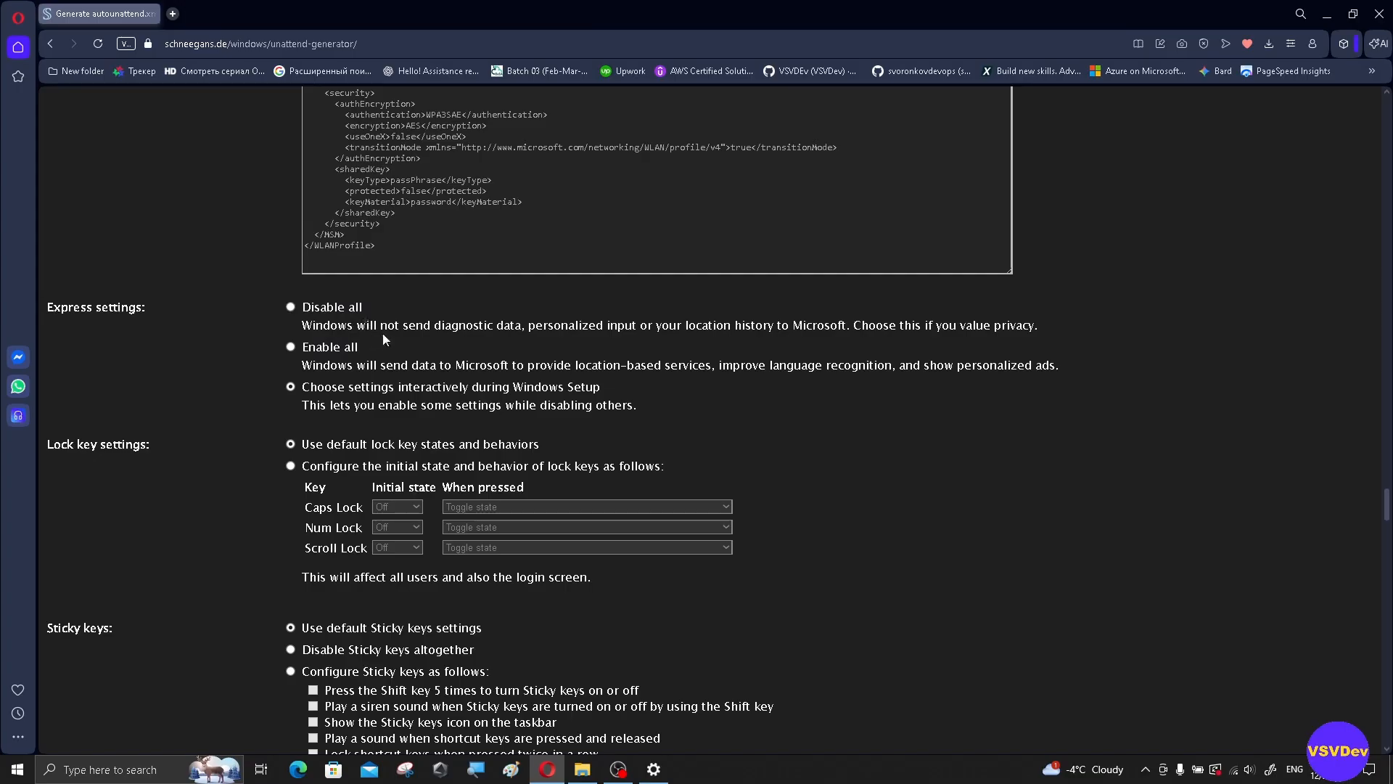
click(293, 307)
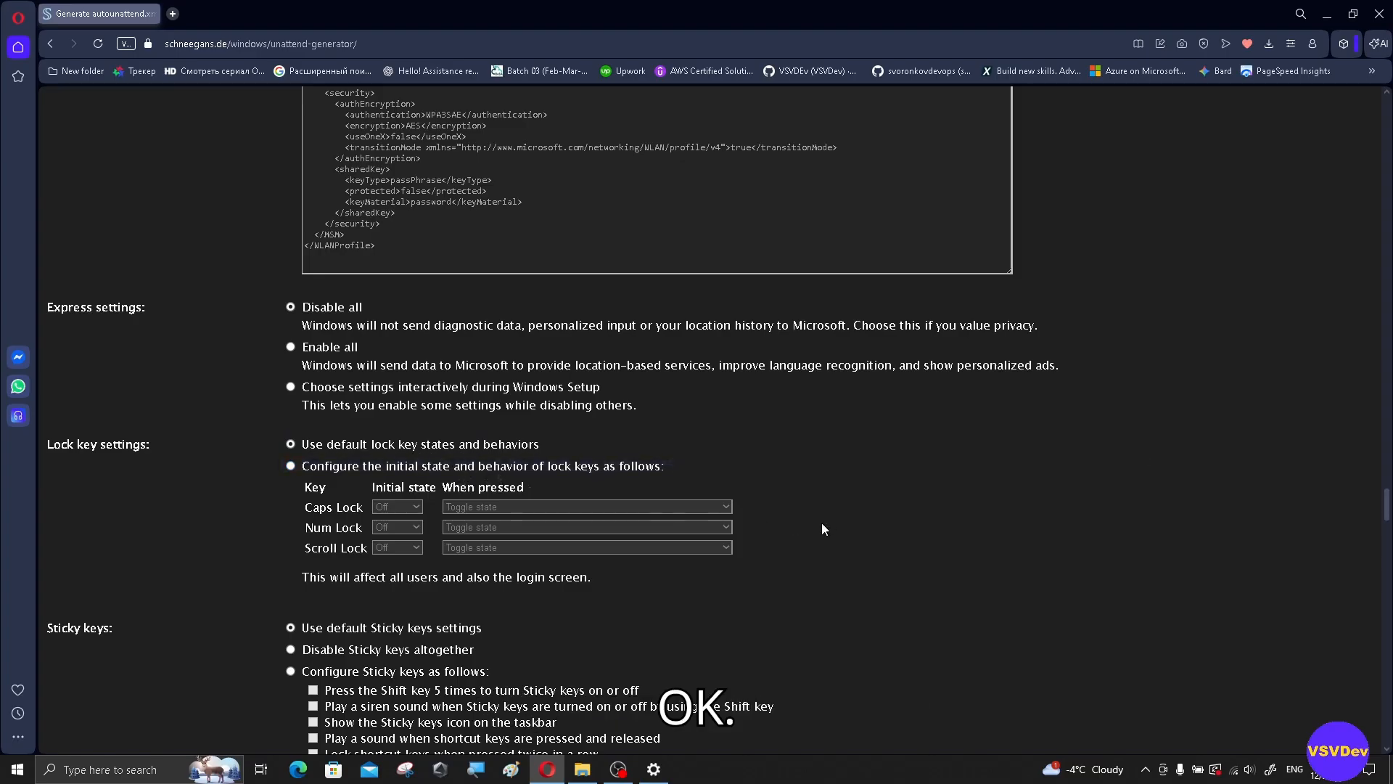
Step: Scroll down the form to the Remove bloatware app list
scroll(822, 522, down, 4)
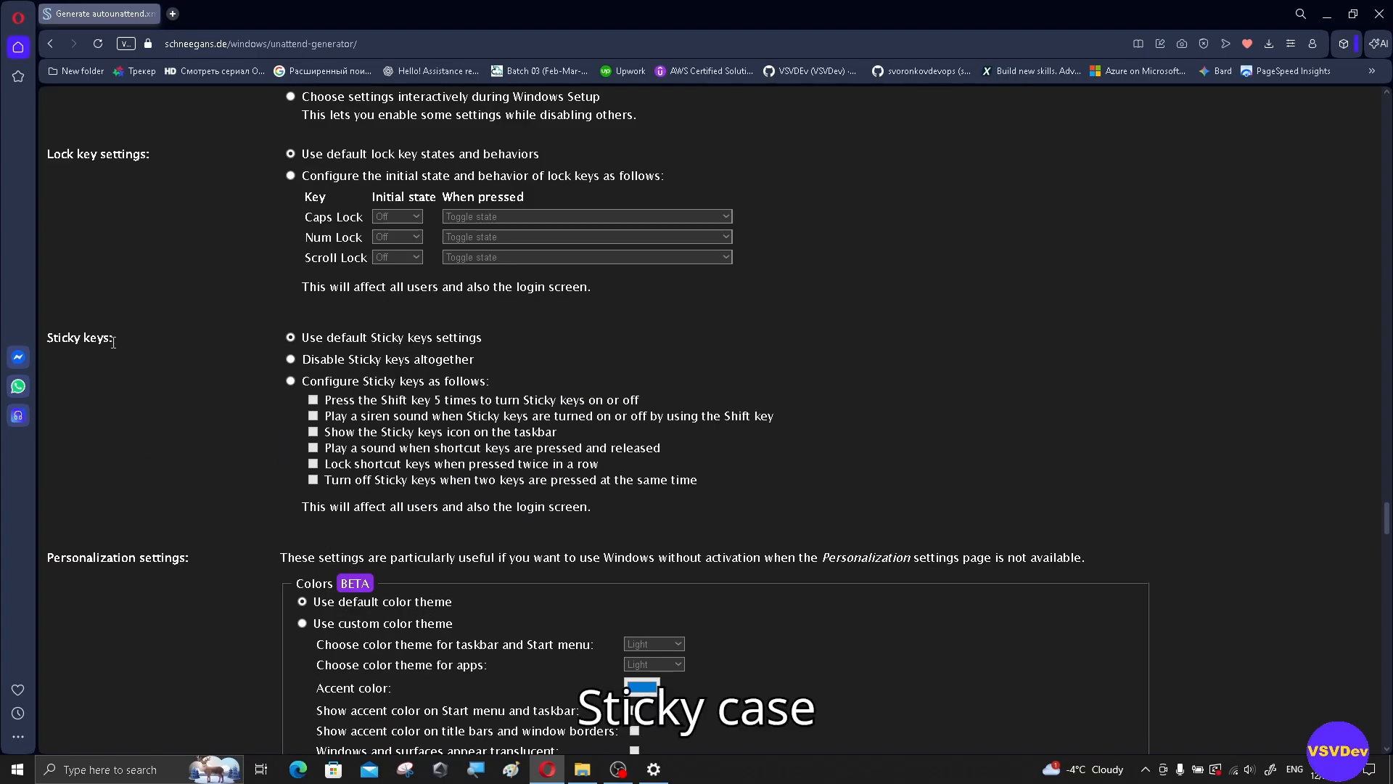
scroll(870, 372, down, 4)
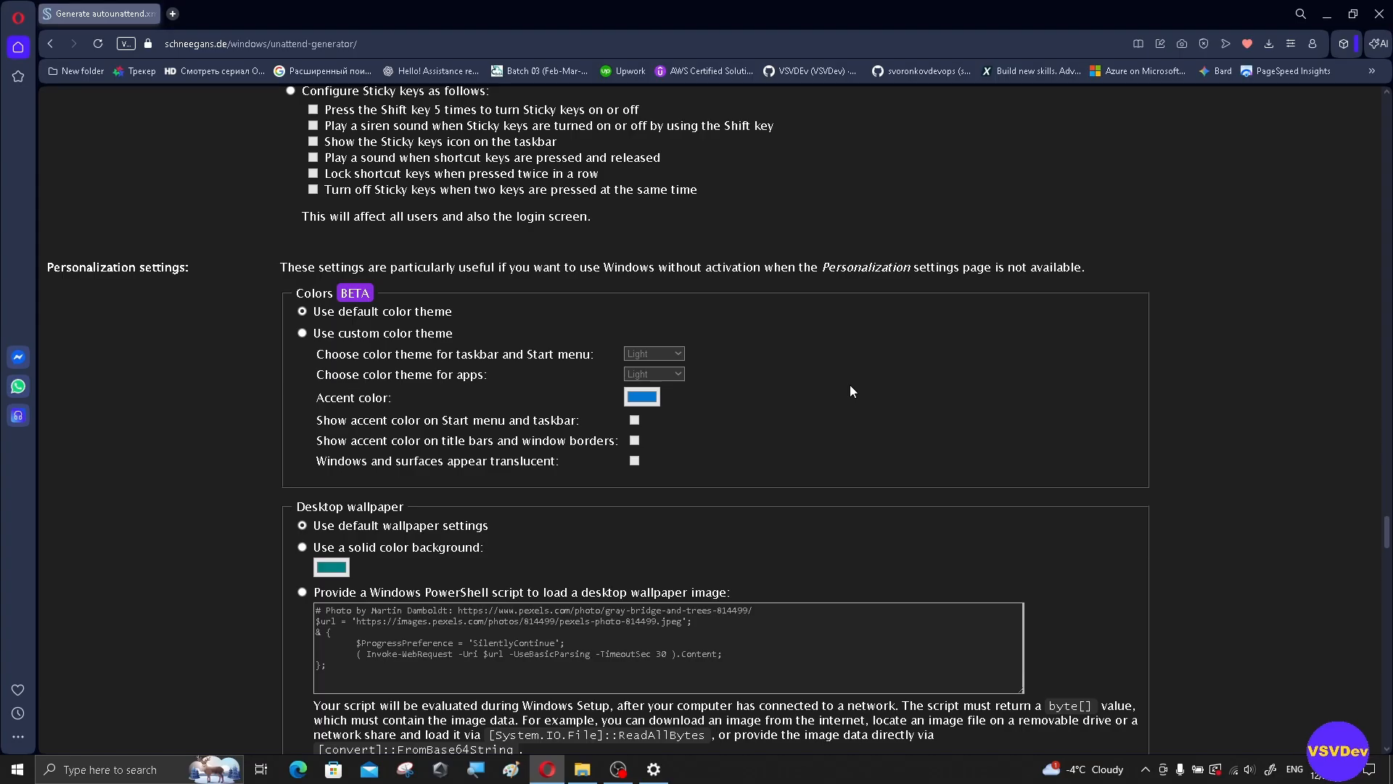
scroll(852, 390, down, 2)
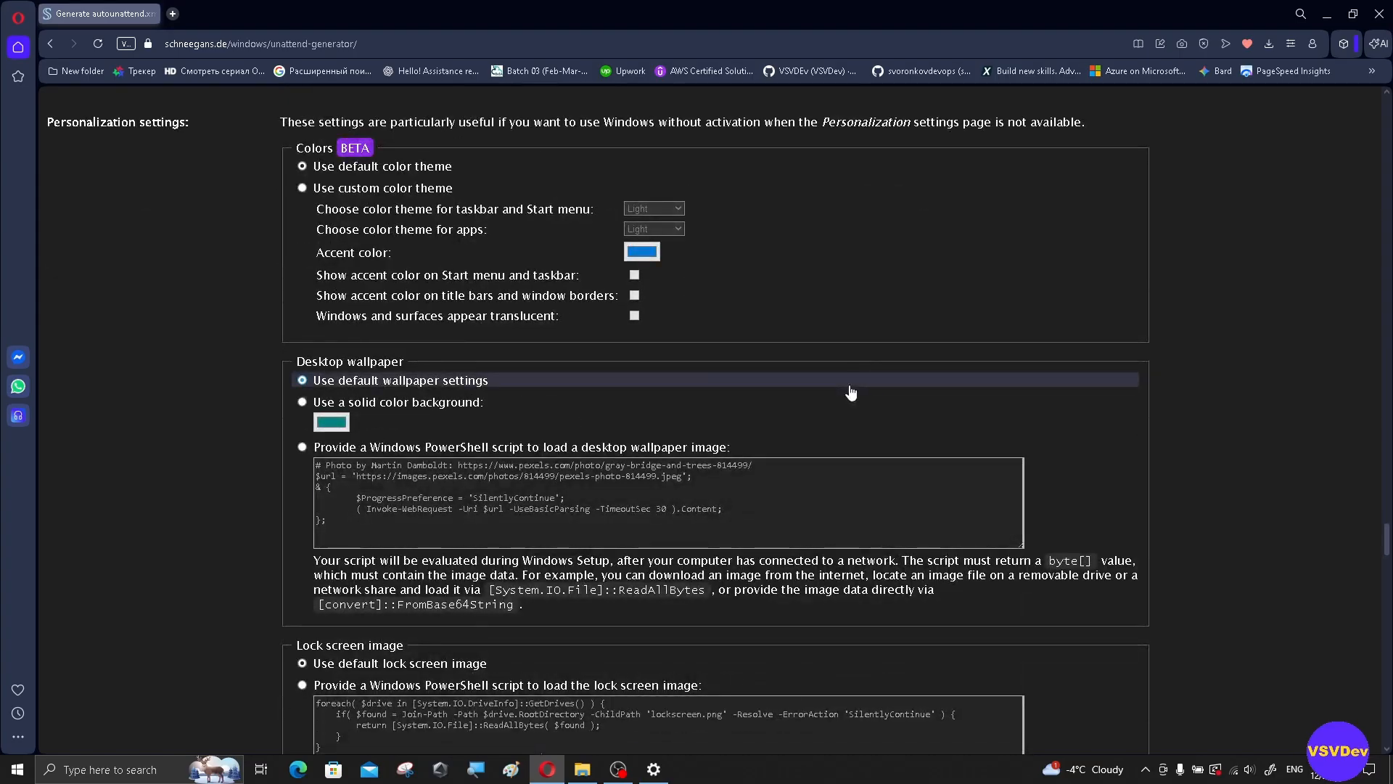
scroll(851, 392, down, 2)
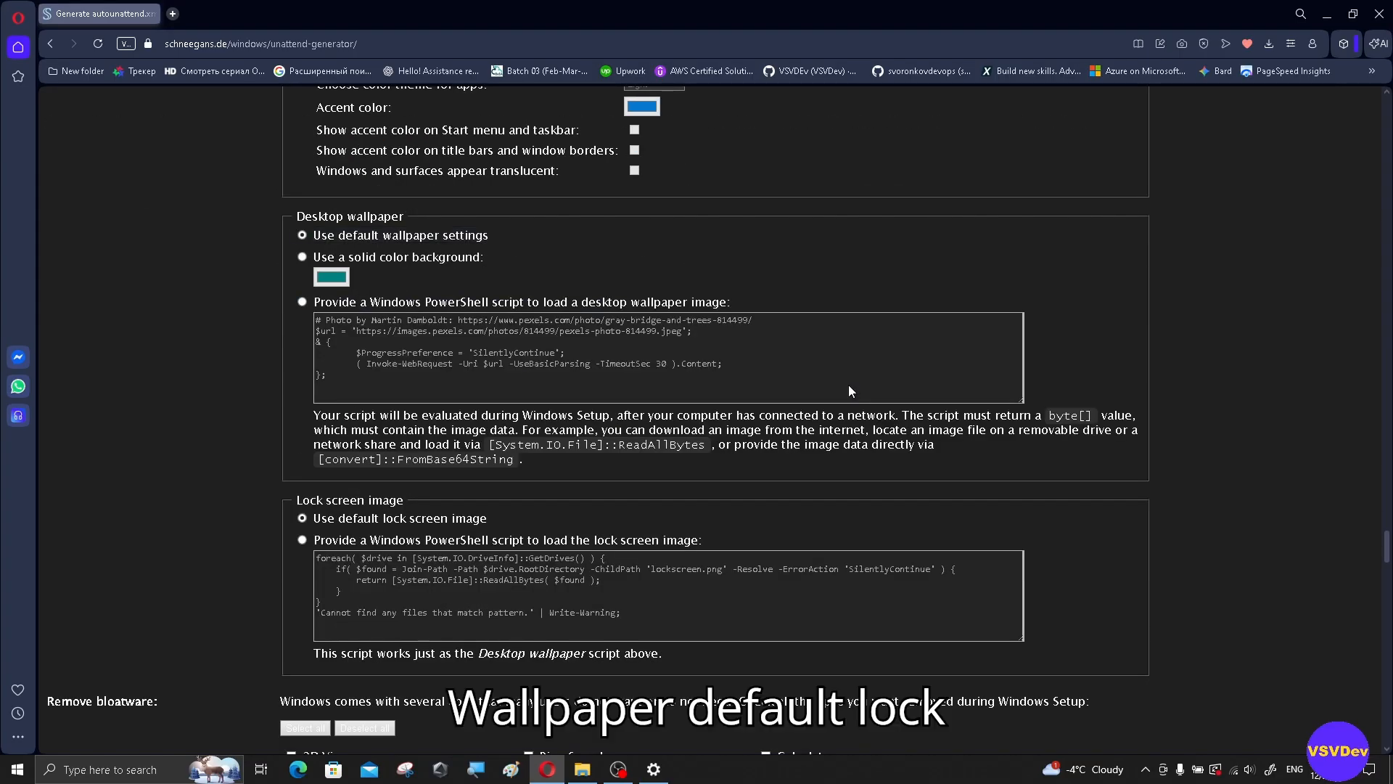
scroll(847, 384, down, 3)
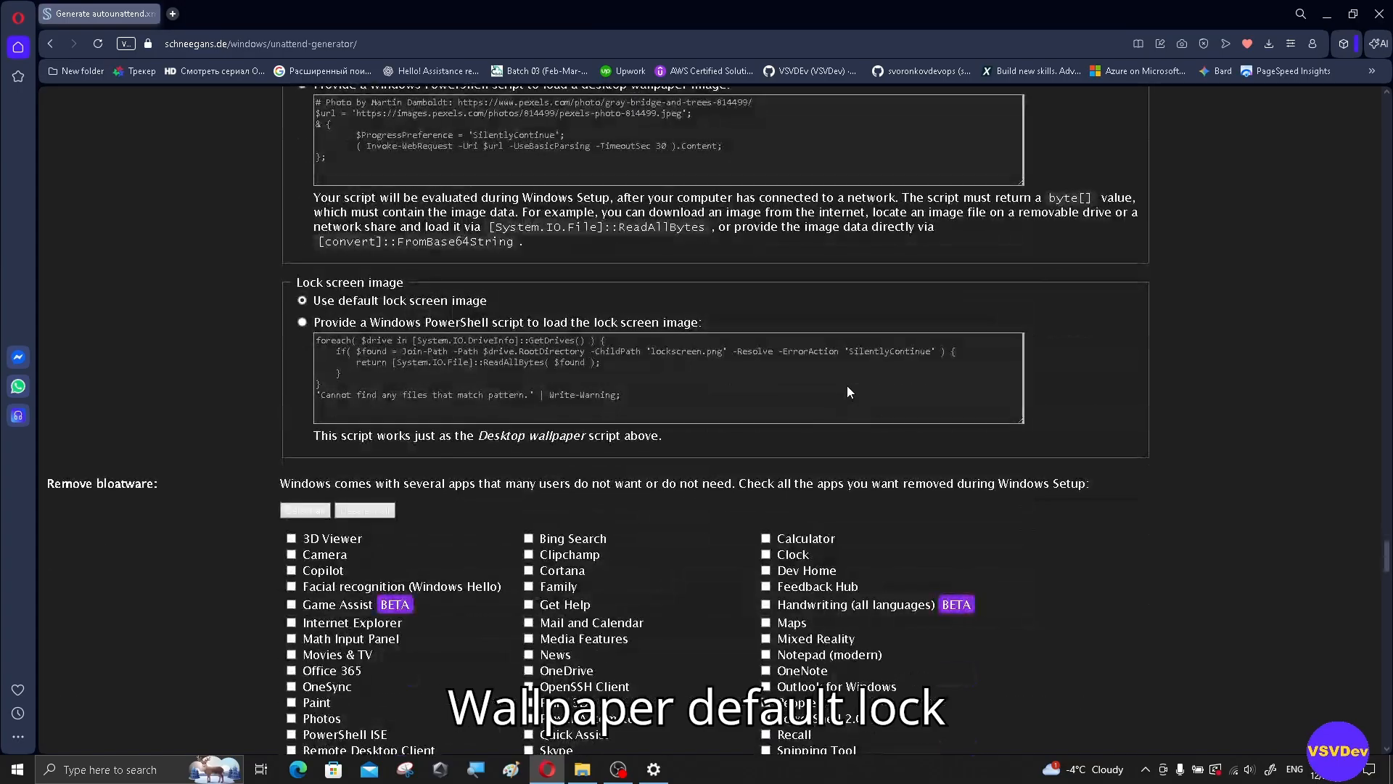
scroll(847, 391, down, 5)
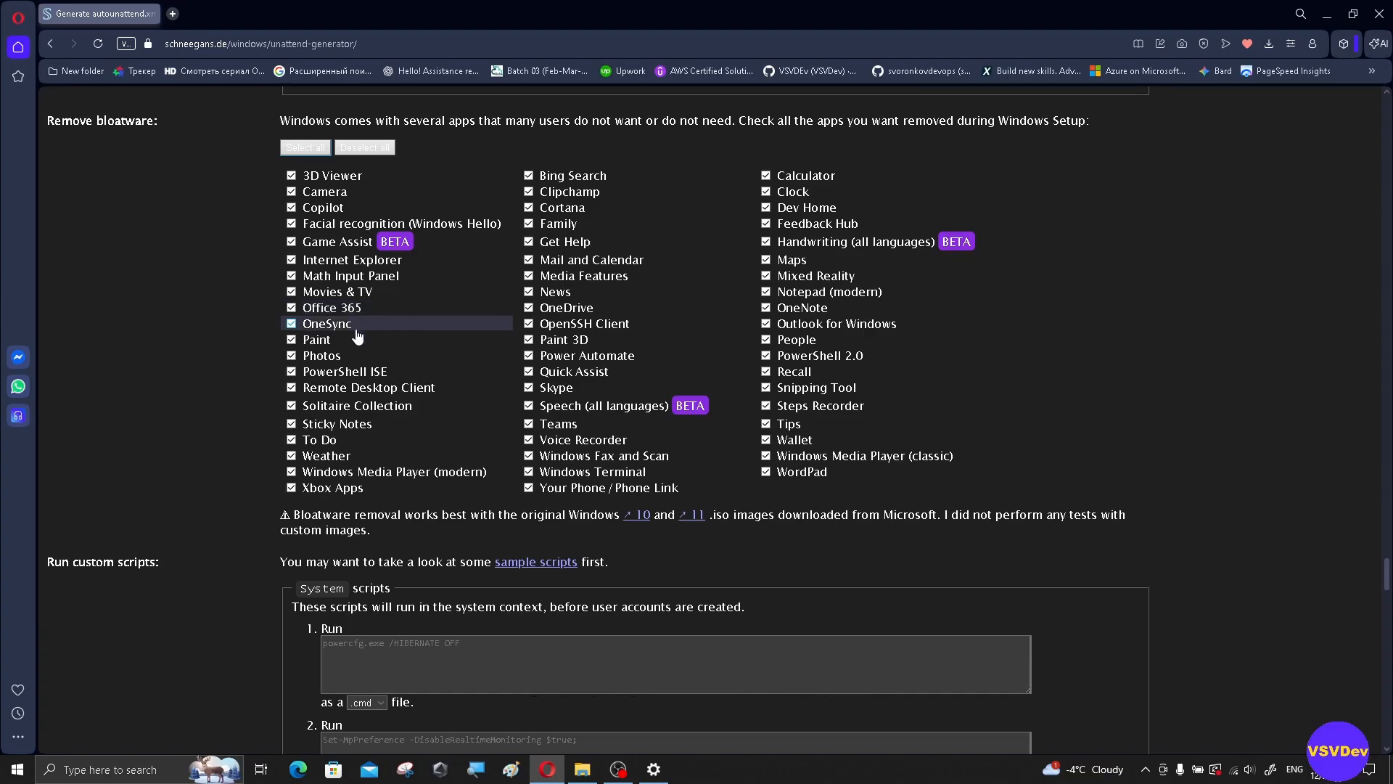
Step: Untick Paint, Photos, modern Media Player, Copilot, Solitaire and Clipchamp from bloatware removal
click(291, 340)
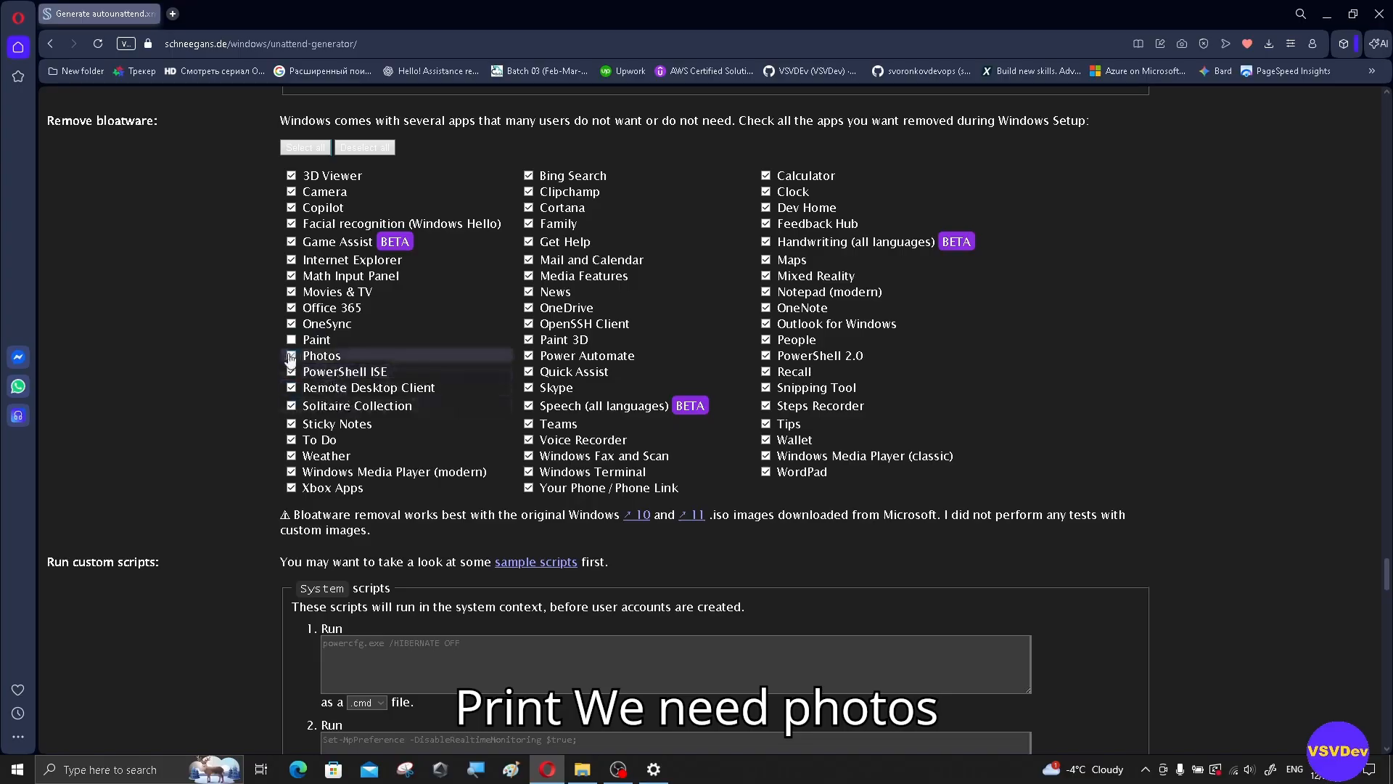
click(291, 355)
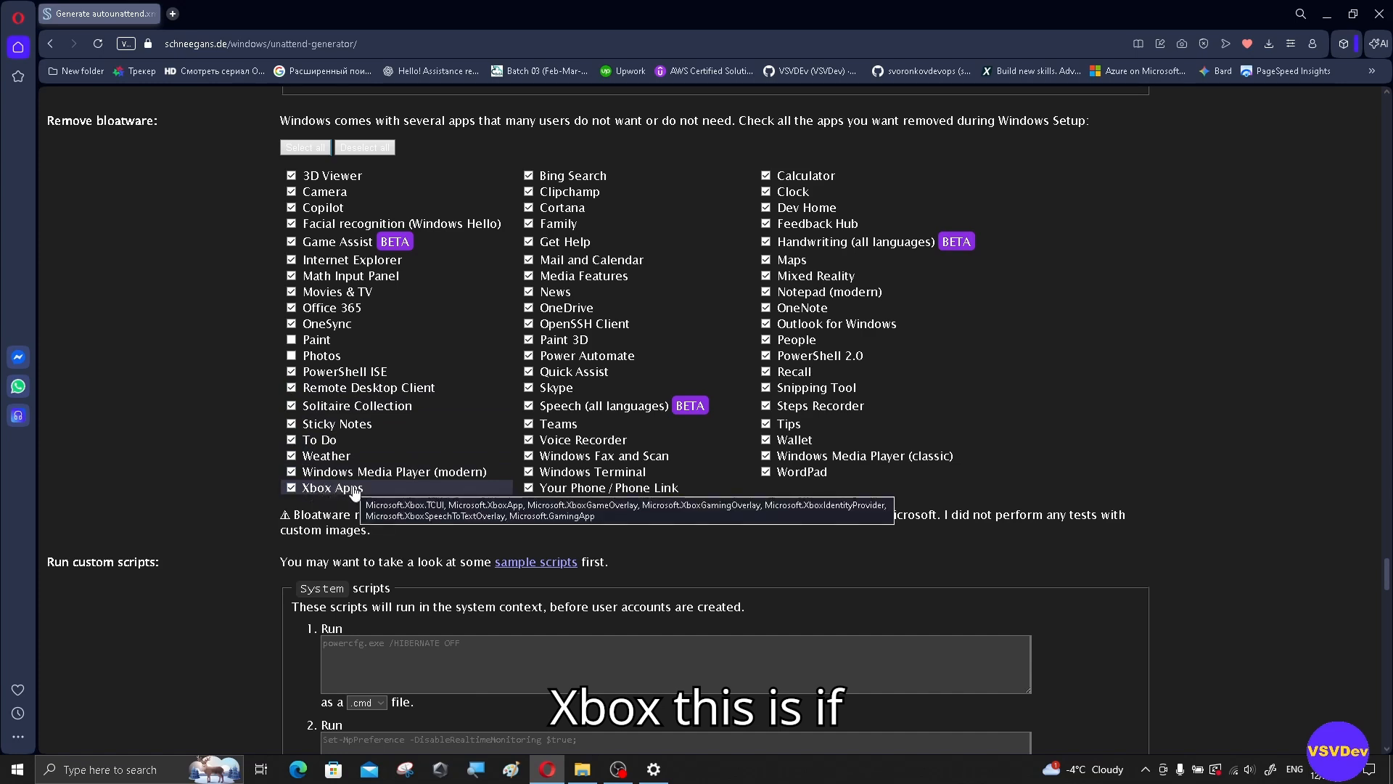
click(292, 472)
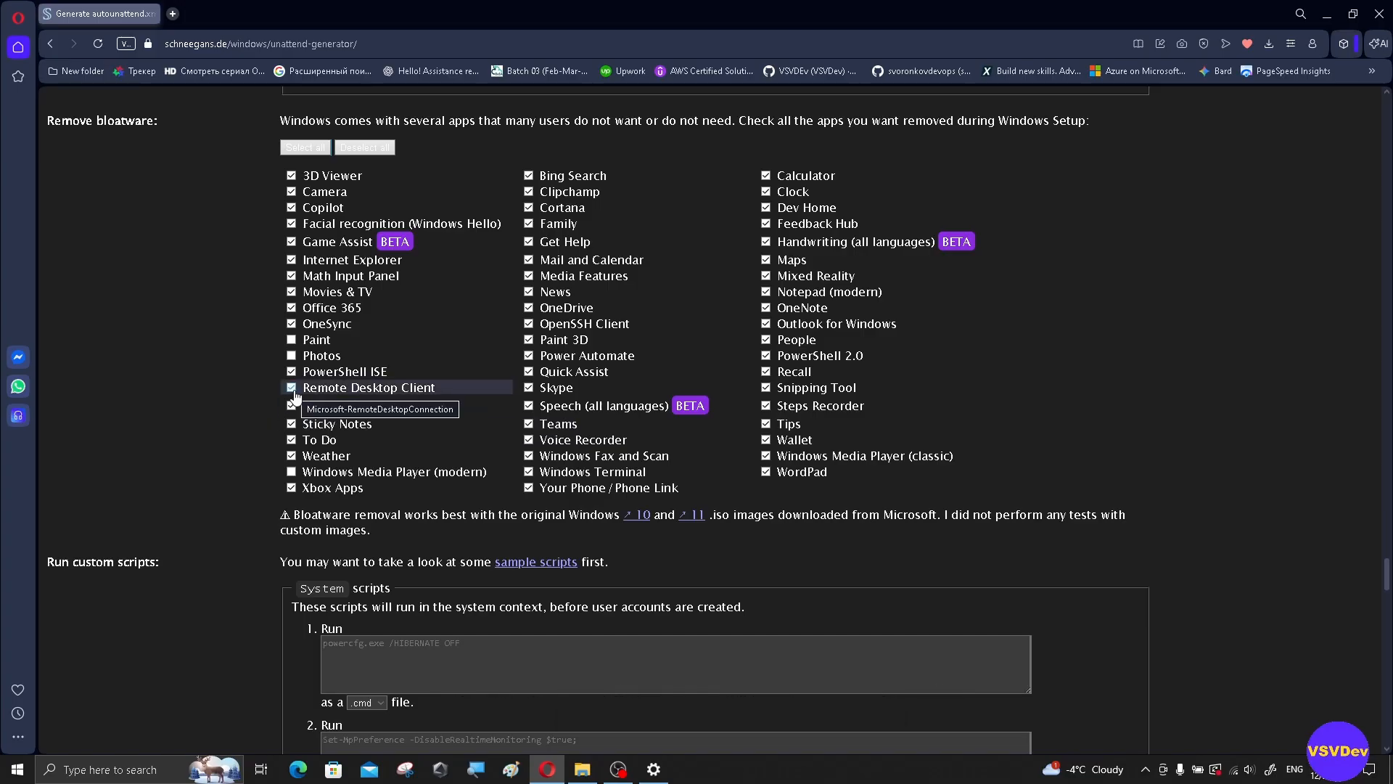
click(291, 208)
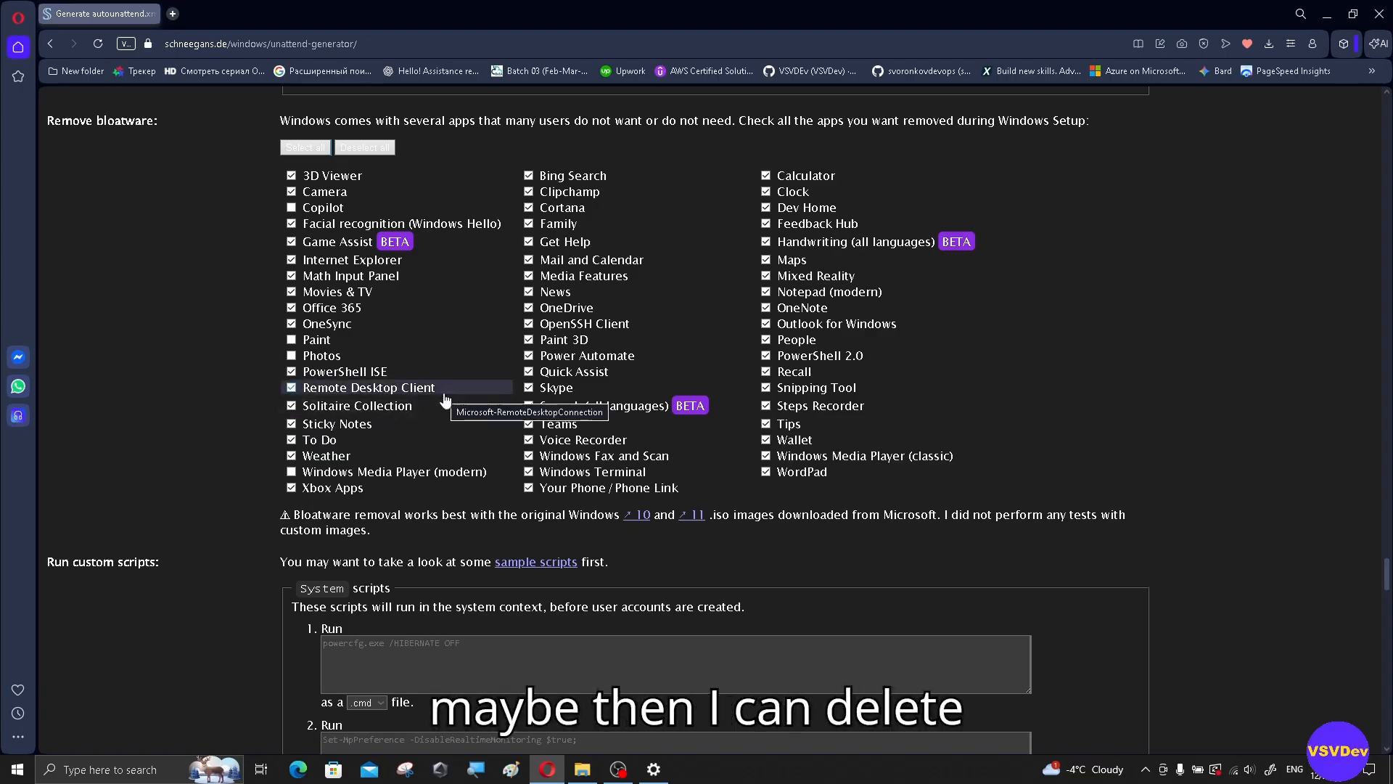
click(291, 406)
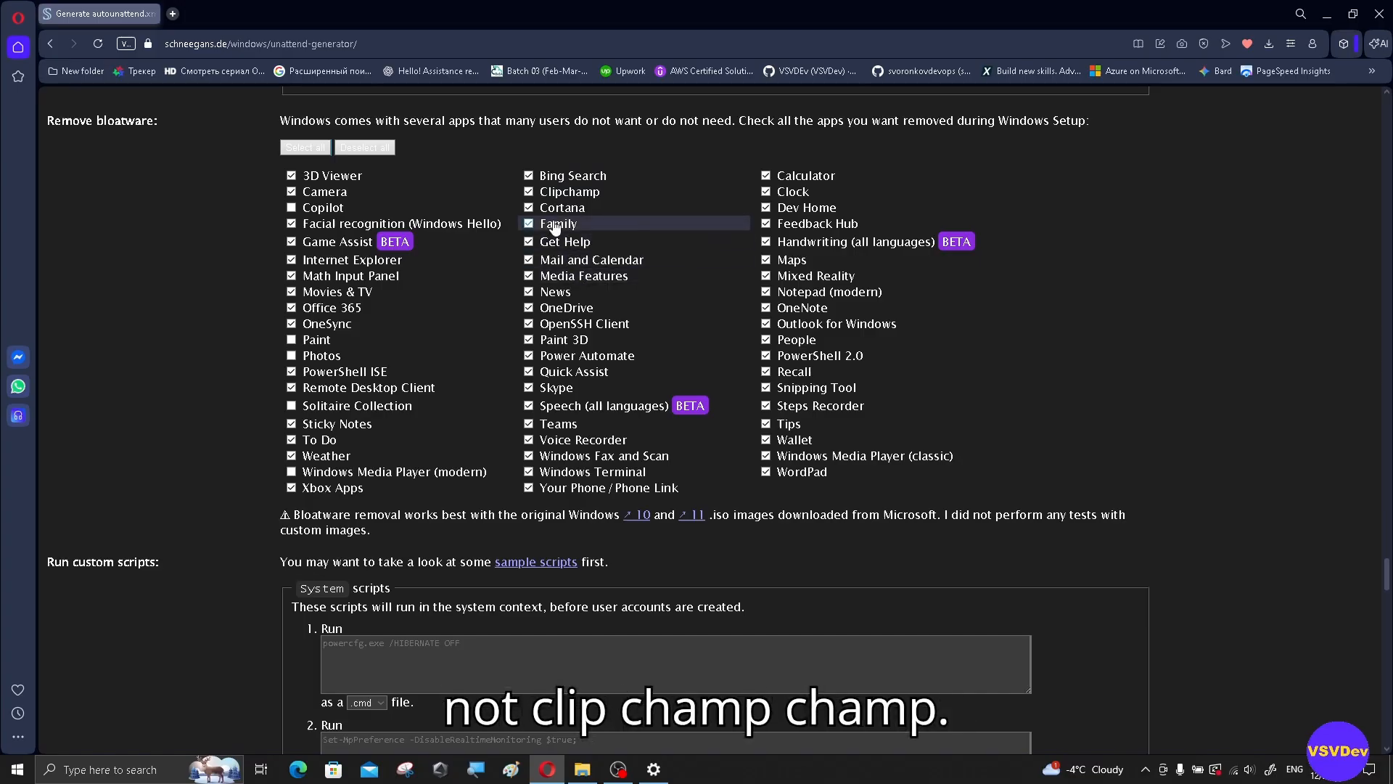
click(528, 193)
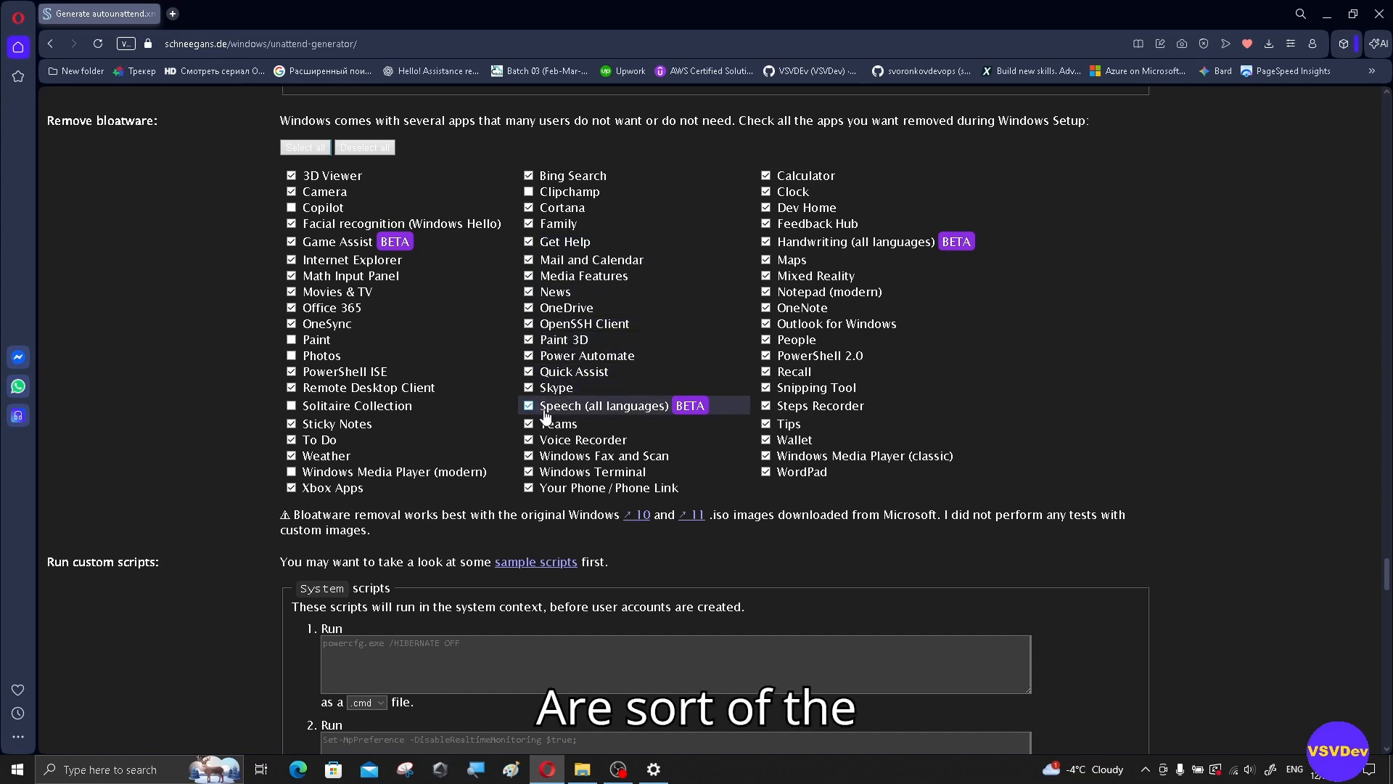
Step: Also keep Terminal, Voice Recorder, Calculator, Notepad, PowerShell 2.0, classic Media Player and Camera
click(529, 475)
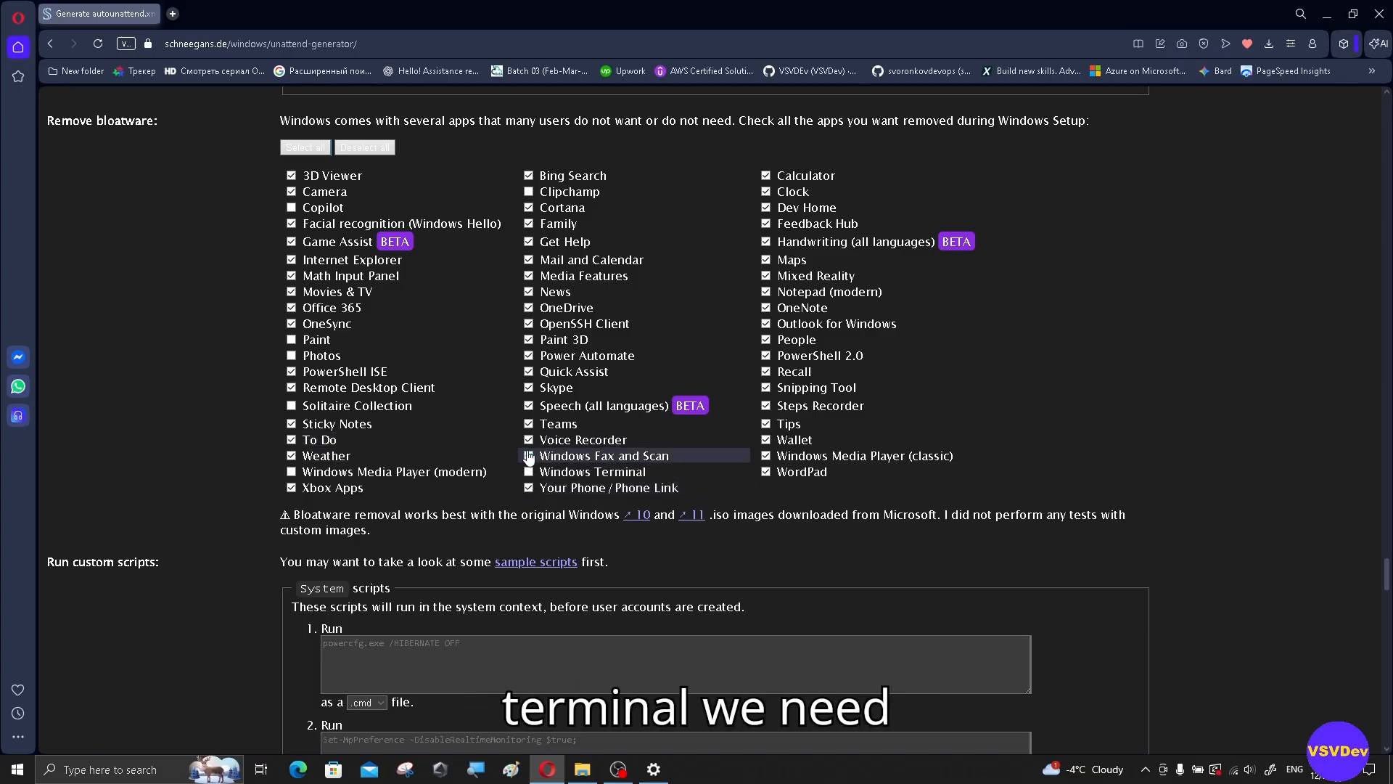
click(534, 443)
click(766, 175)
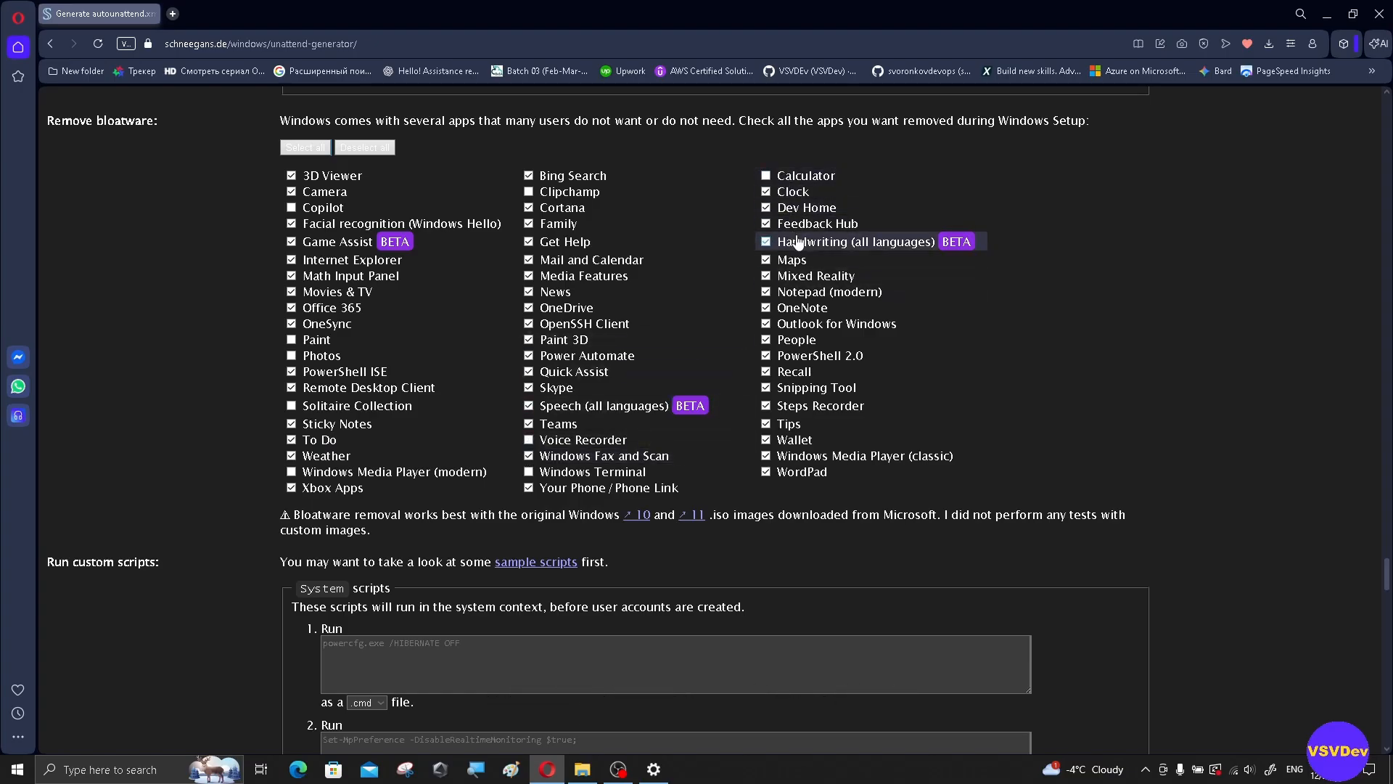
click(768, 293)
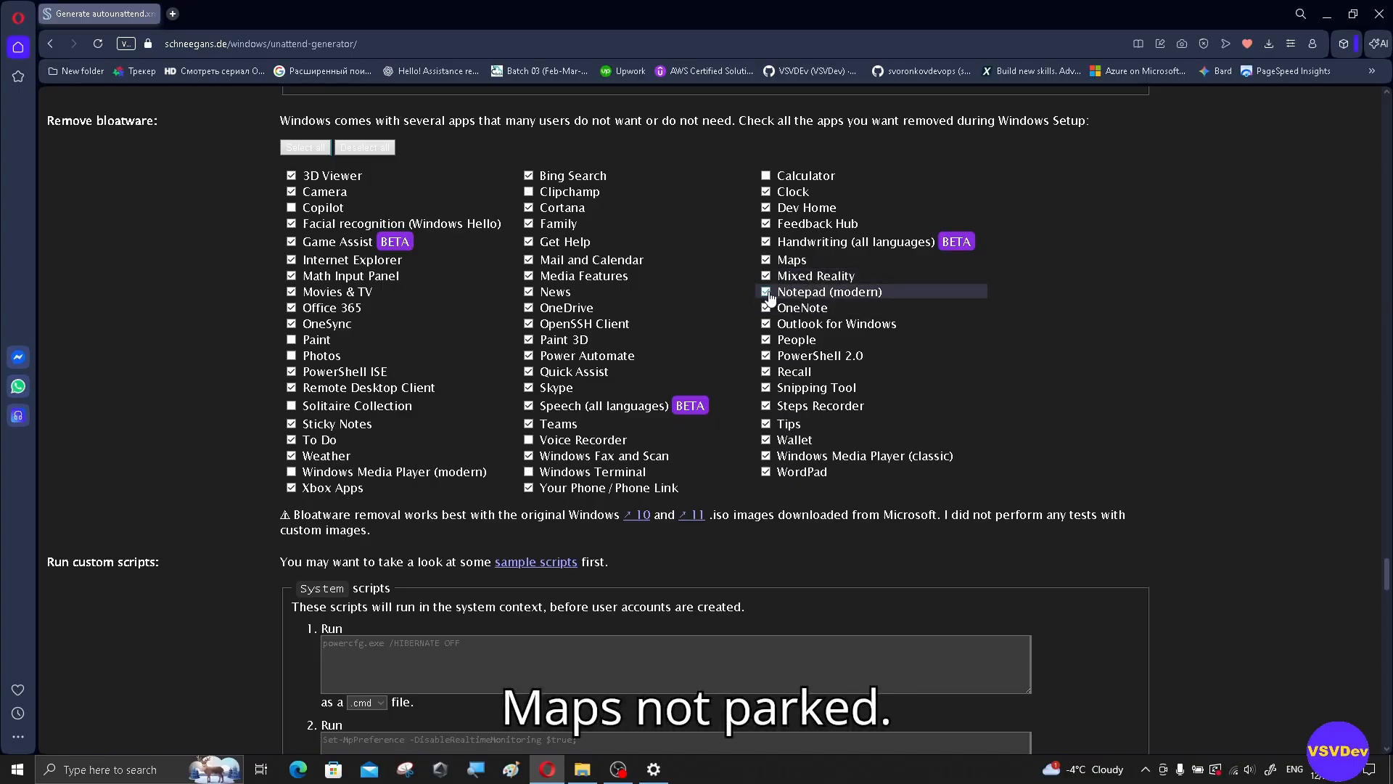
click(766, 356)
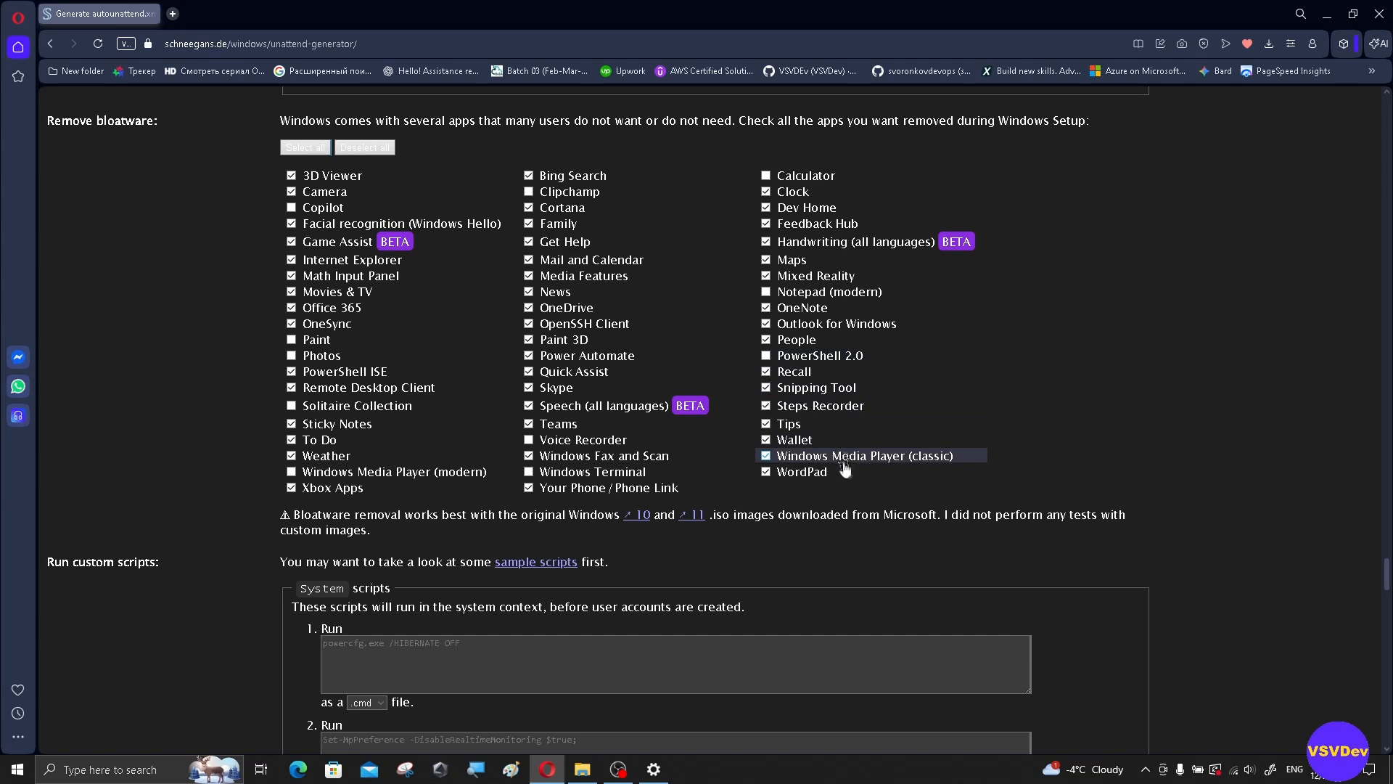
click(765, 457)
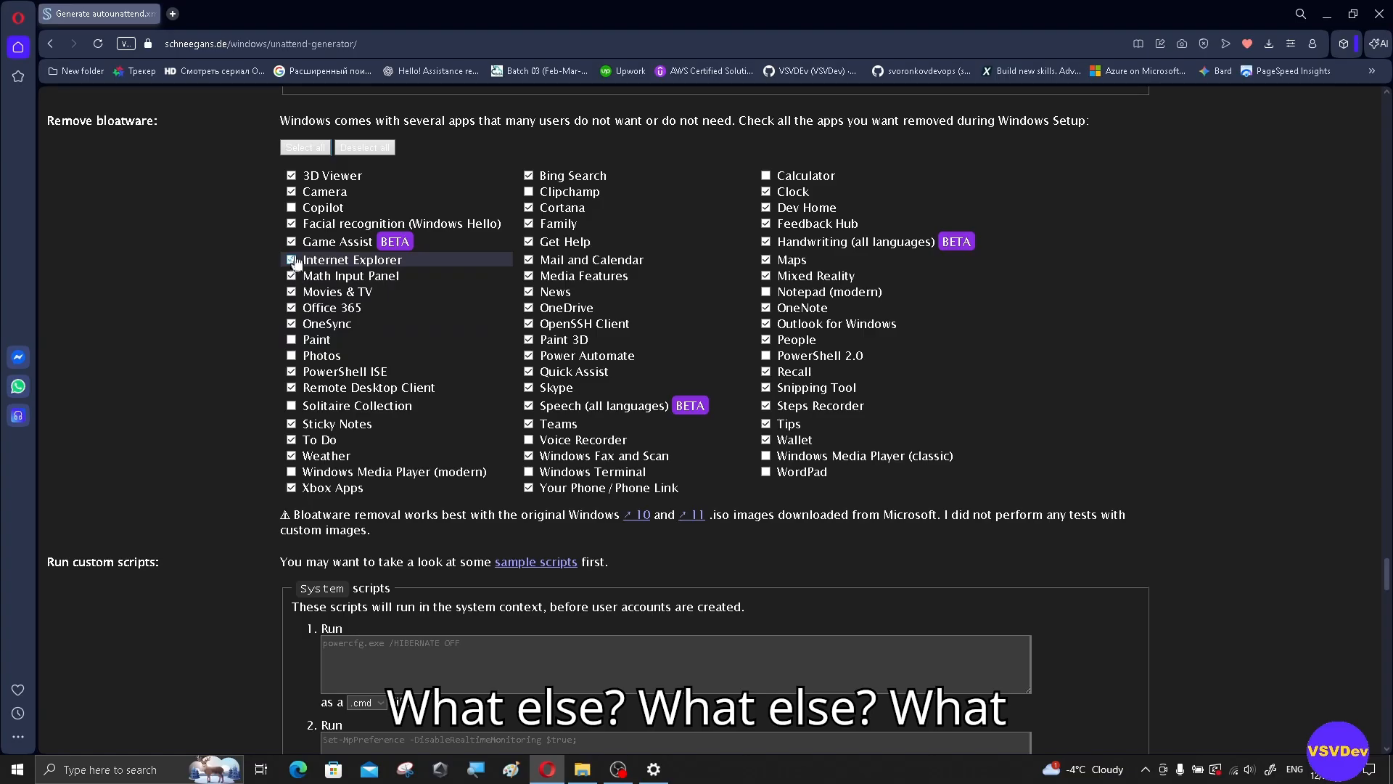
click(291, 192)
scroll(1106, 428, down, 1)
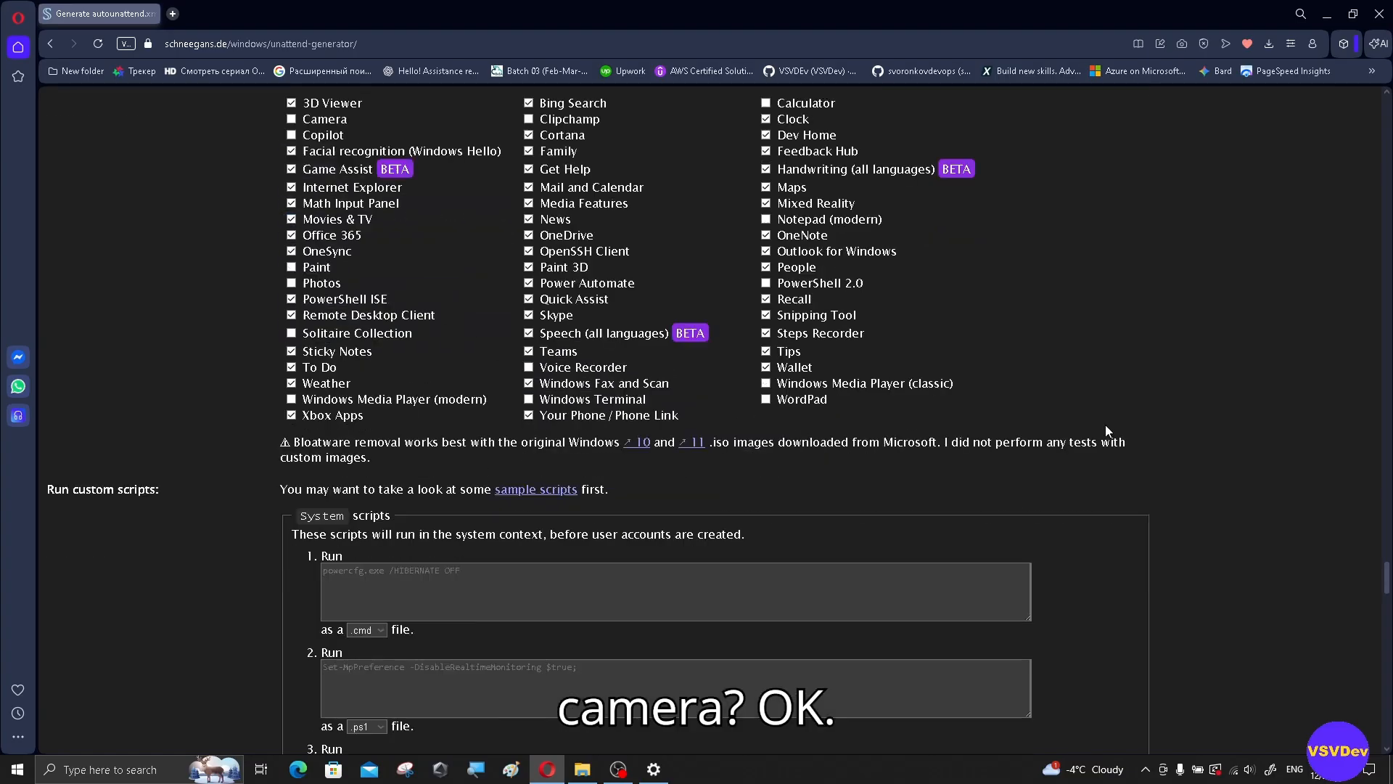
scroll(1106, 429, down, 3)
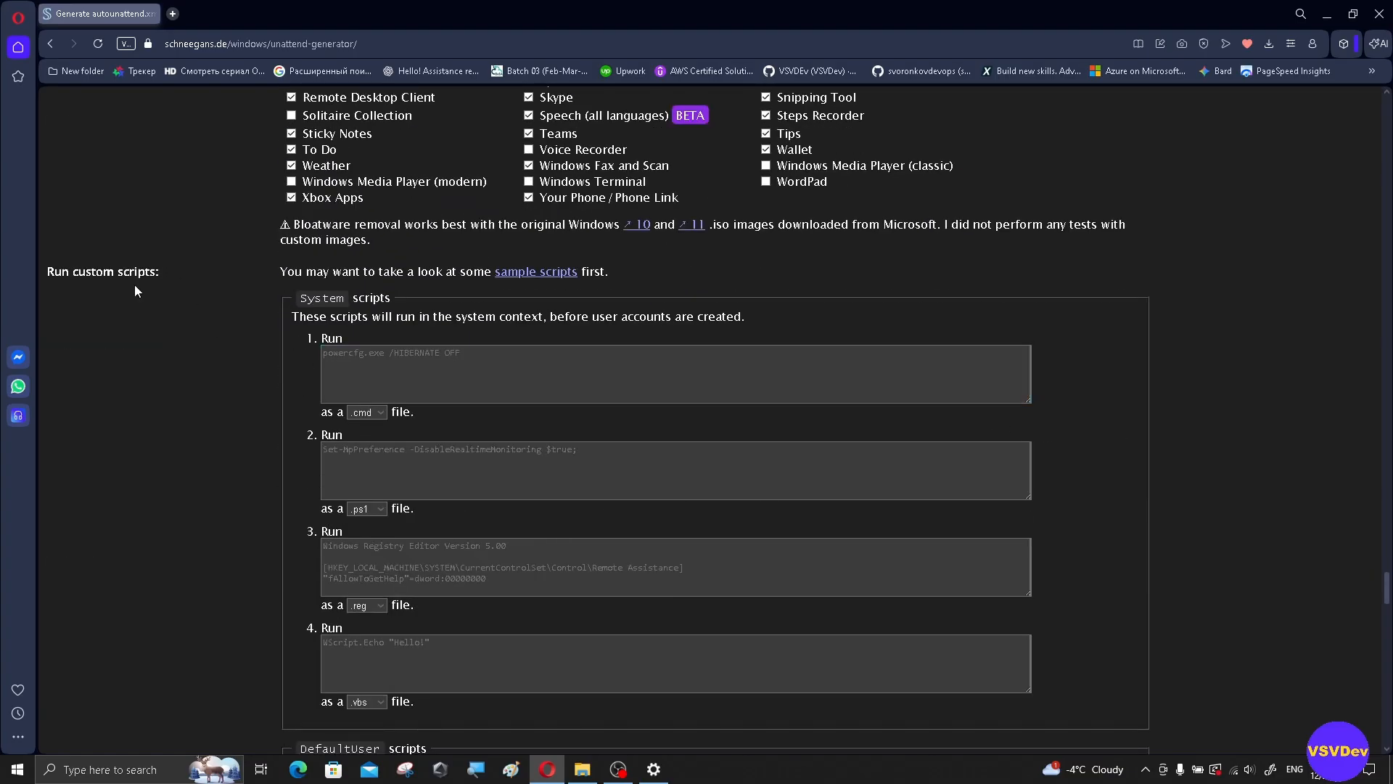
scroll(436, 290, down, 1)
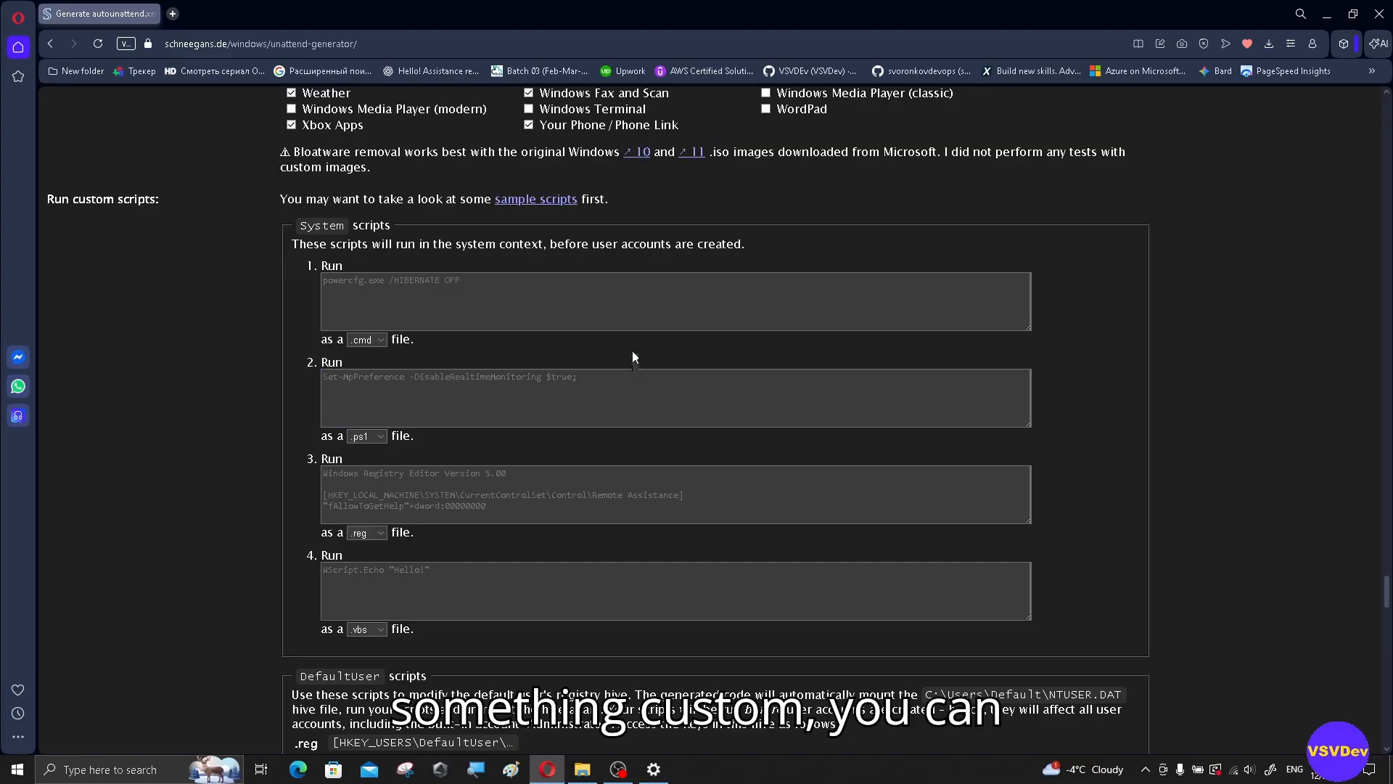
scroll(735, 574, down, 3)
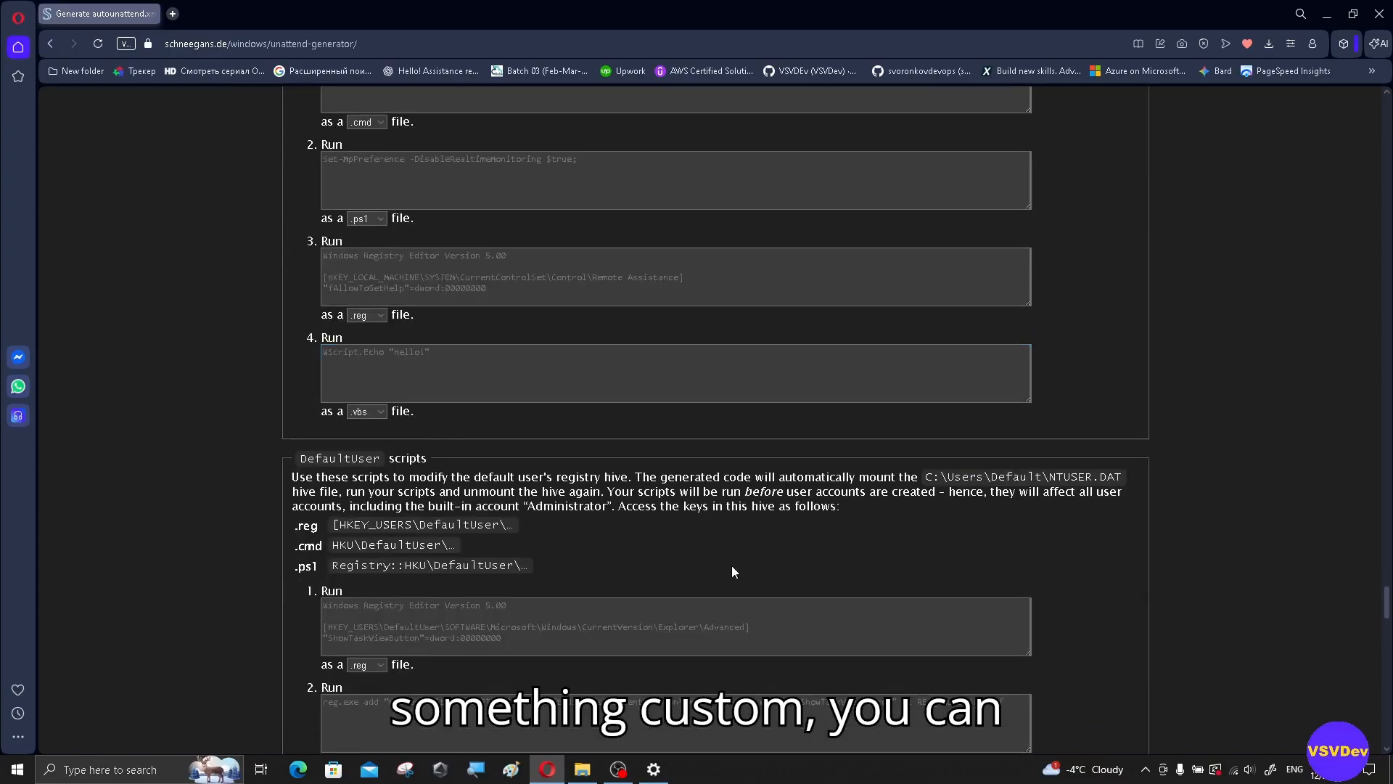
scroll(732, 564, down, 4)
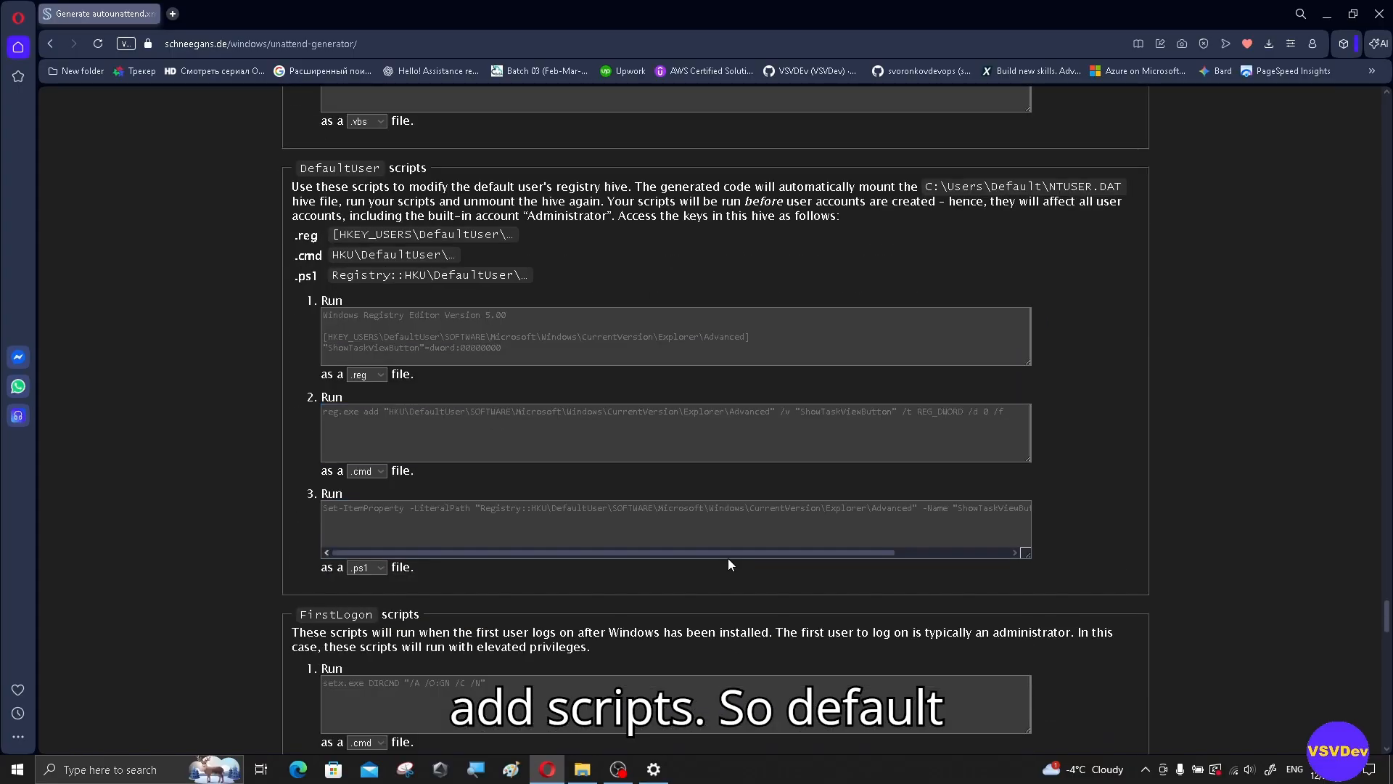
scroll(730, 564, down, 2)
scroll(730, 564, up, 3)
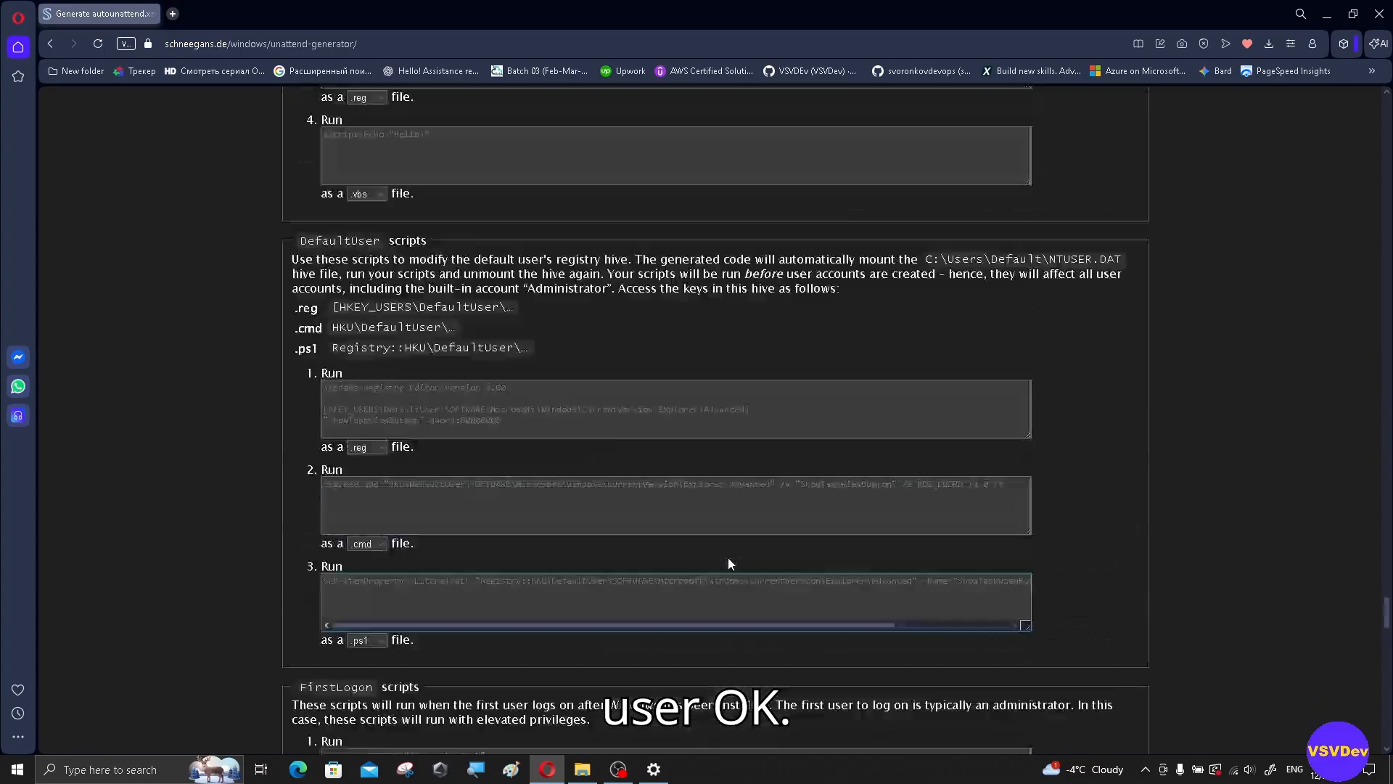
scroll(729, 563, down, 10)
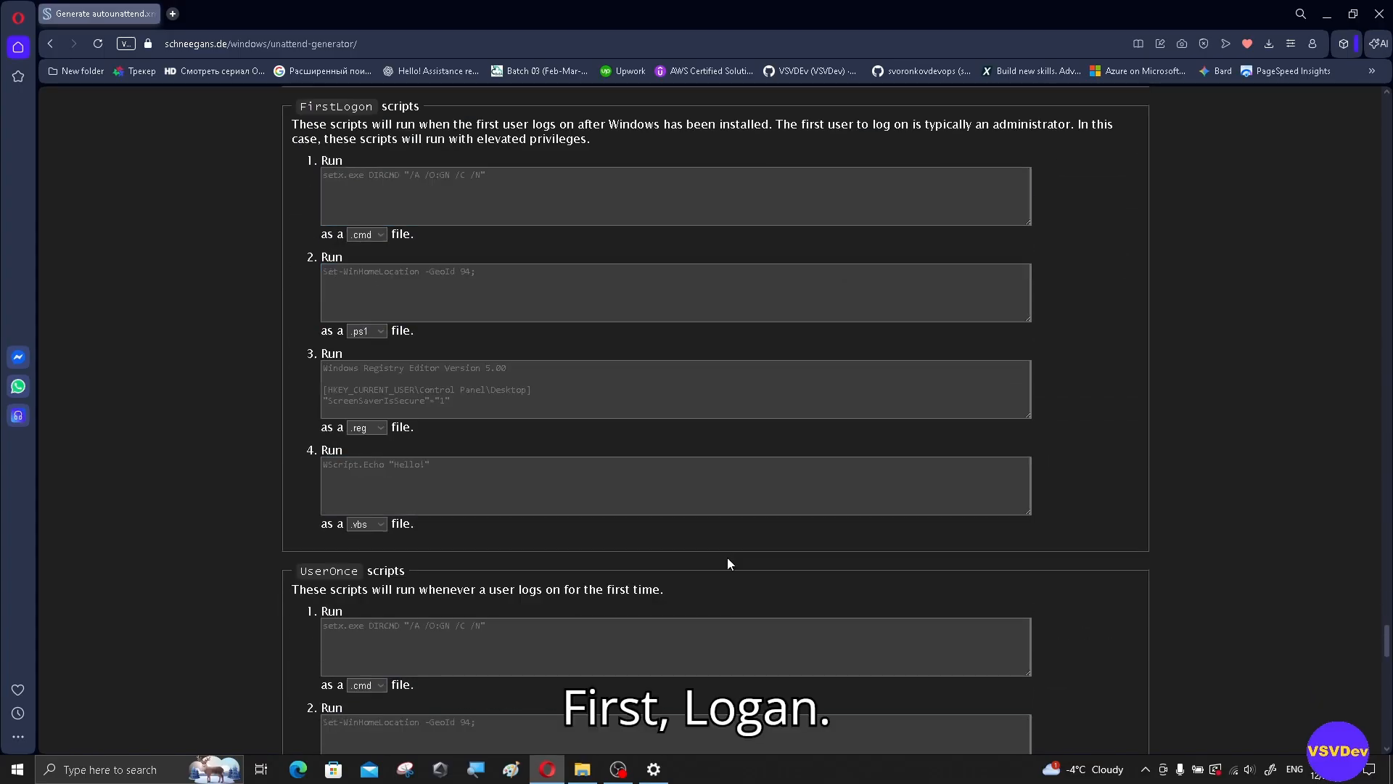
scroll(729, 563, down, 10)
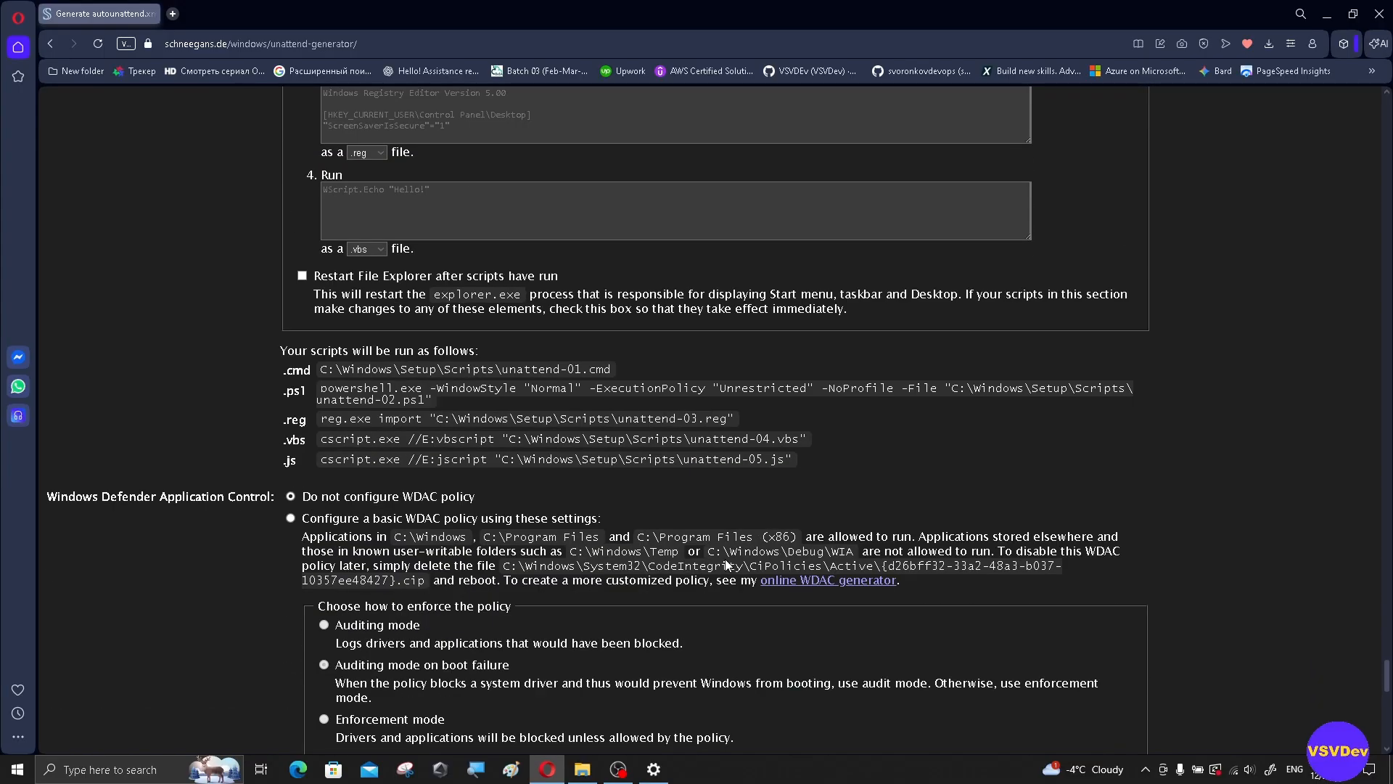
scroll(726, 564, down, 4)
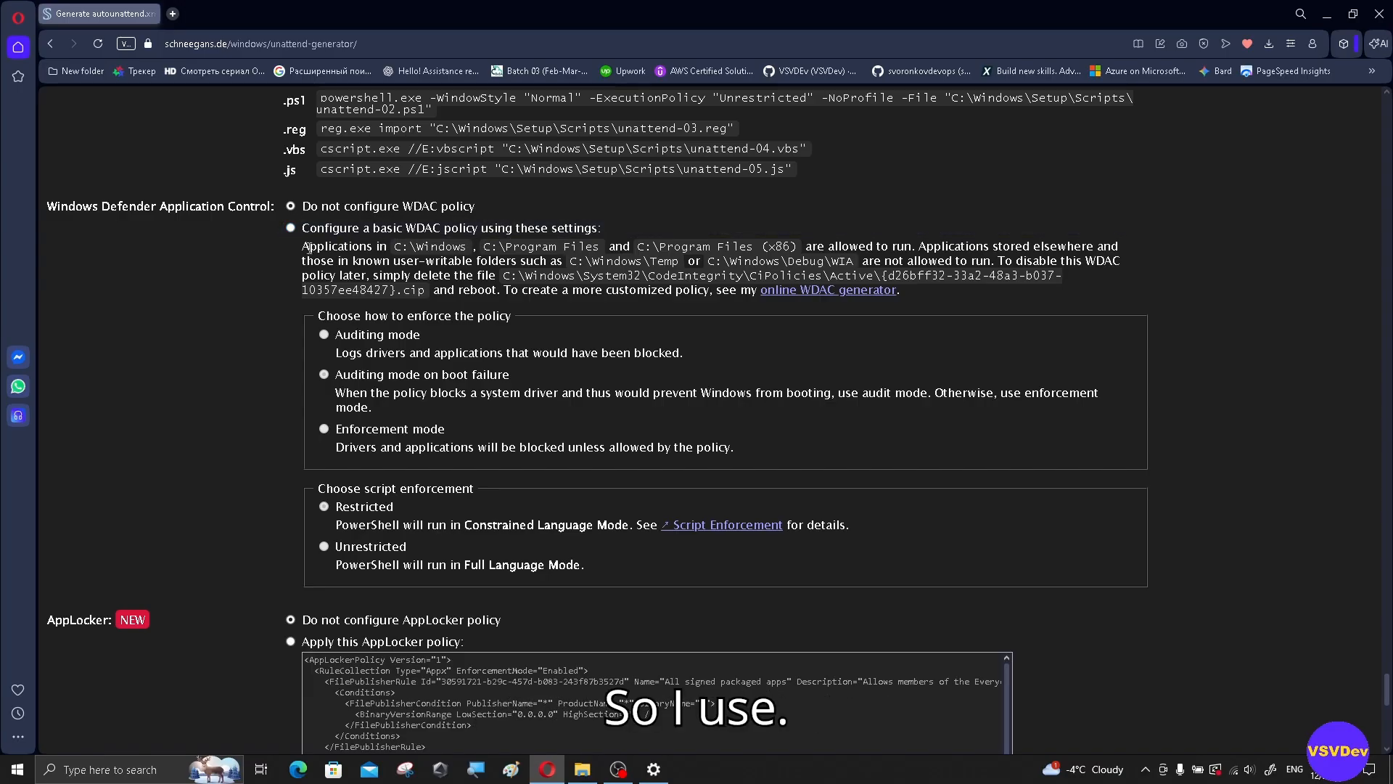
click(290, 227)
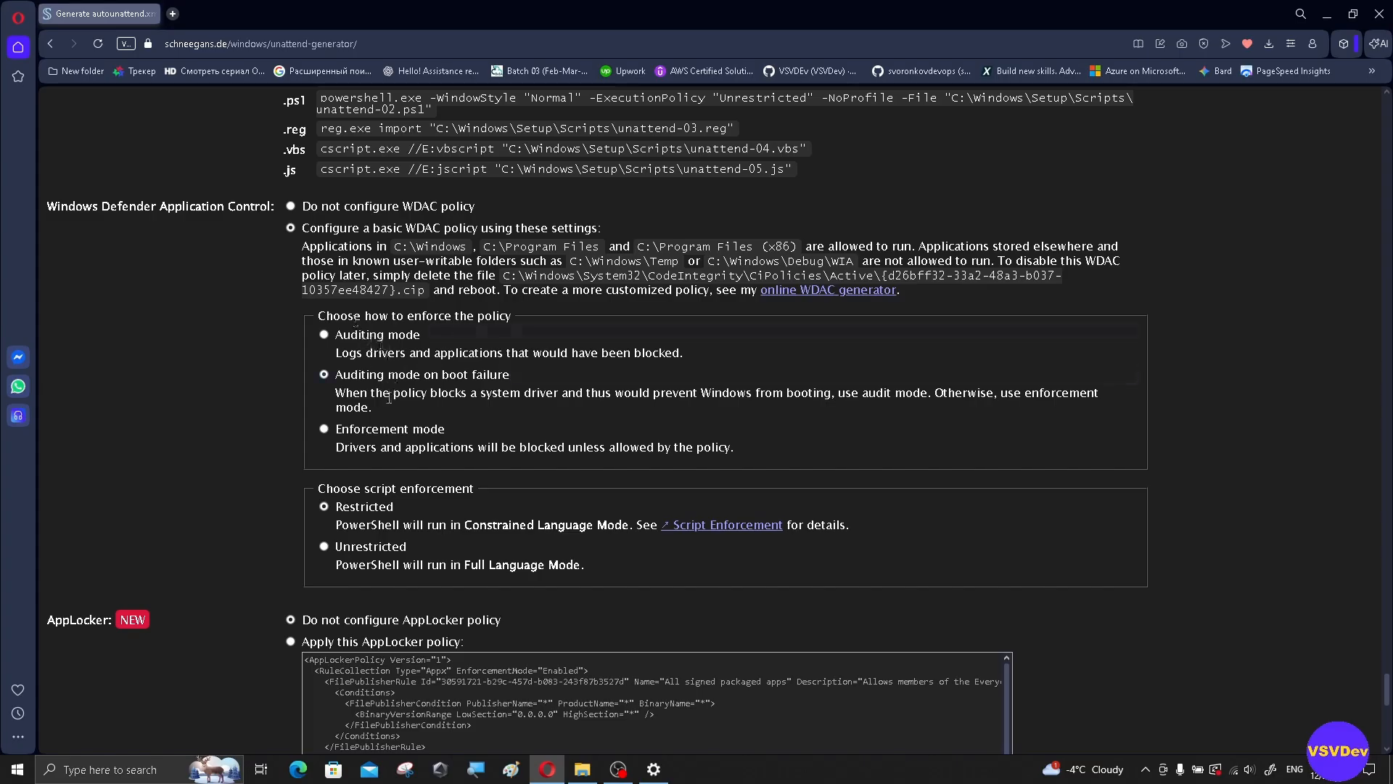
click(314, 206)
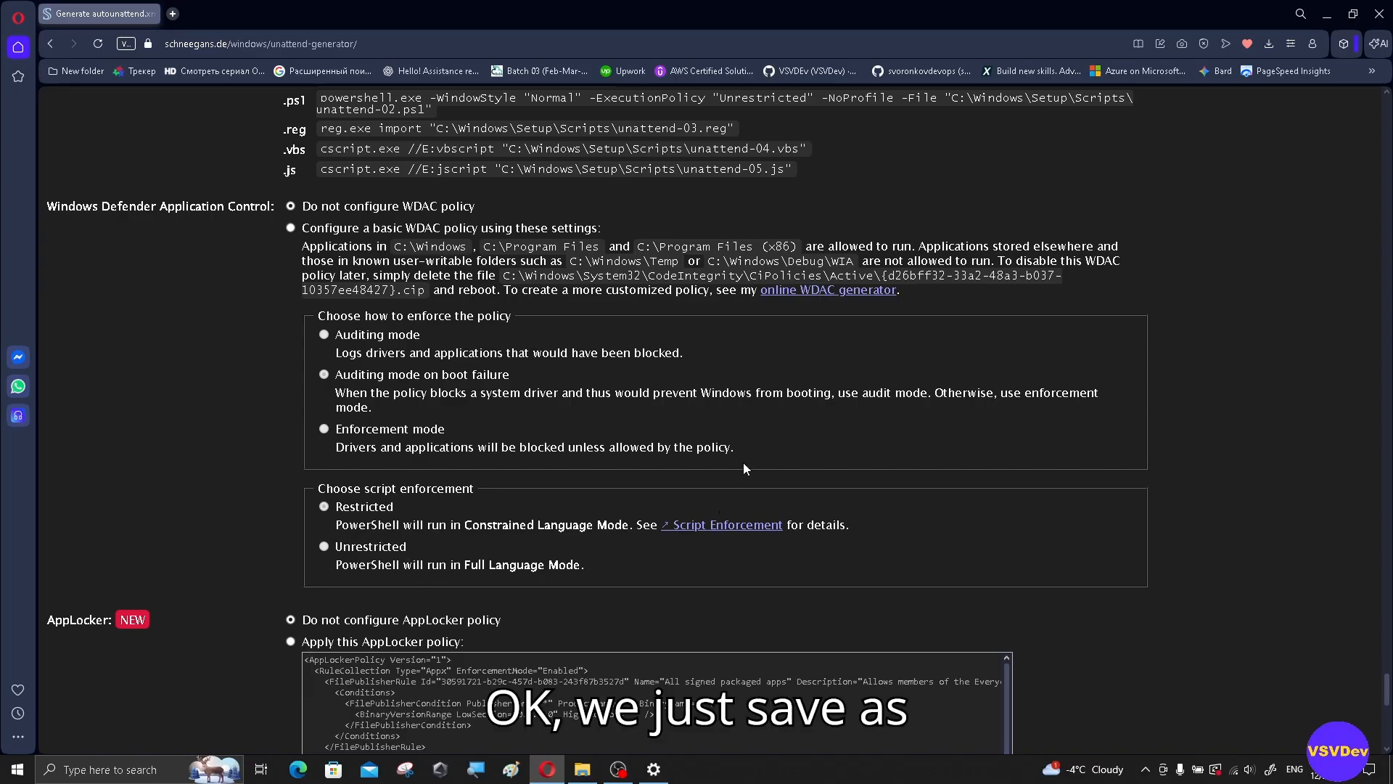
scroll(743, 463, down, 4)
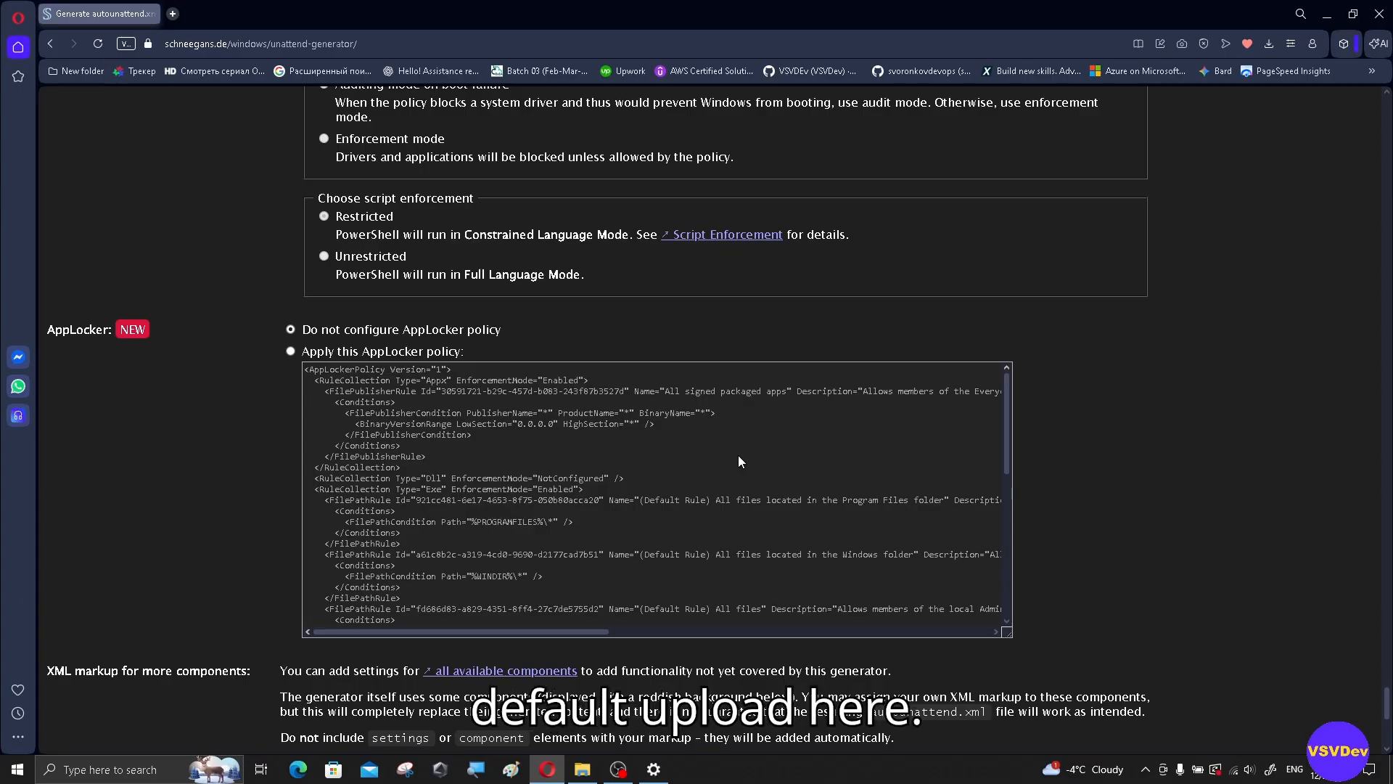
Step: Download the generated answer file, saved as autounattend (1).xml
scroll(734, 455, down, 10)
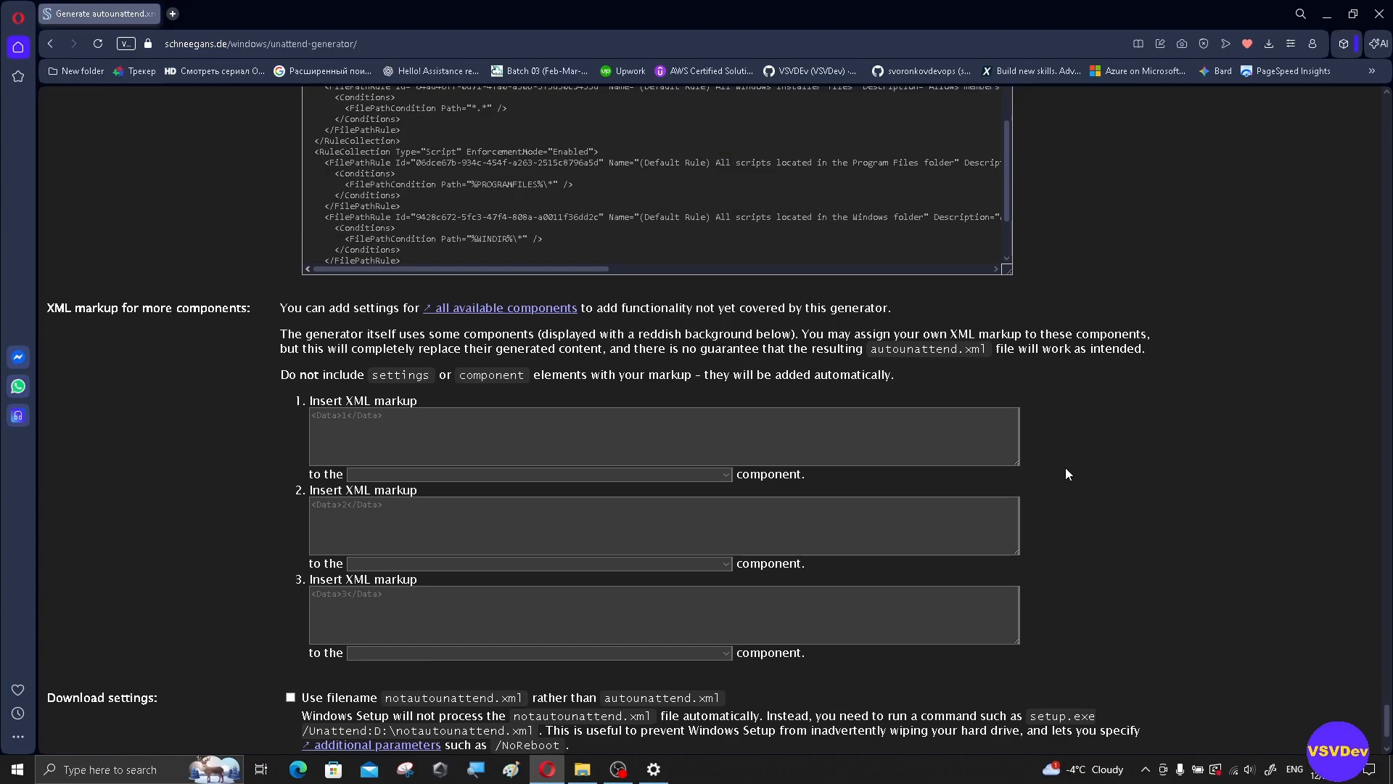
scroll(965, 320, up, 1)
scroll(965, 320, up, 2)
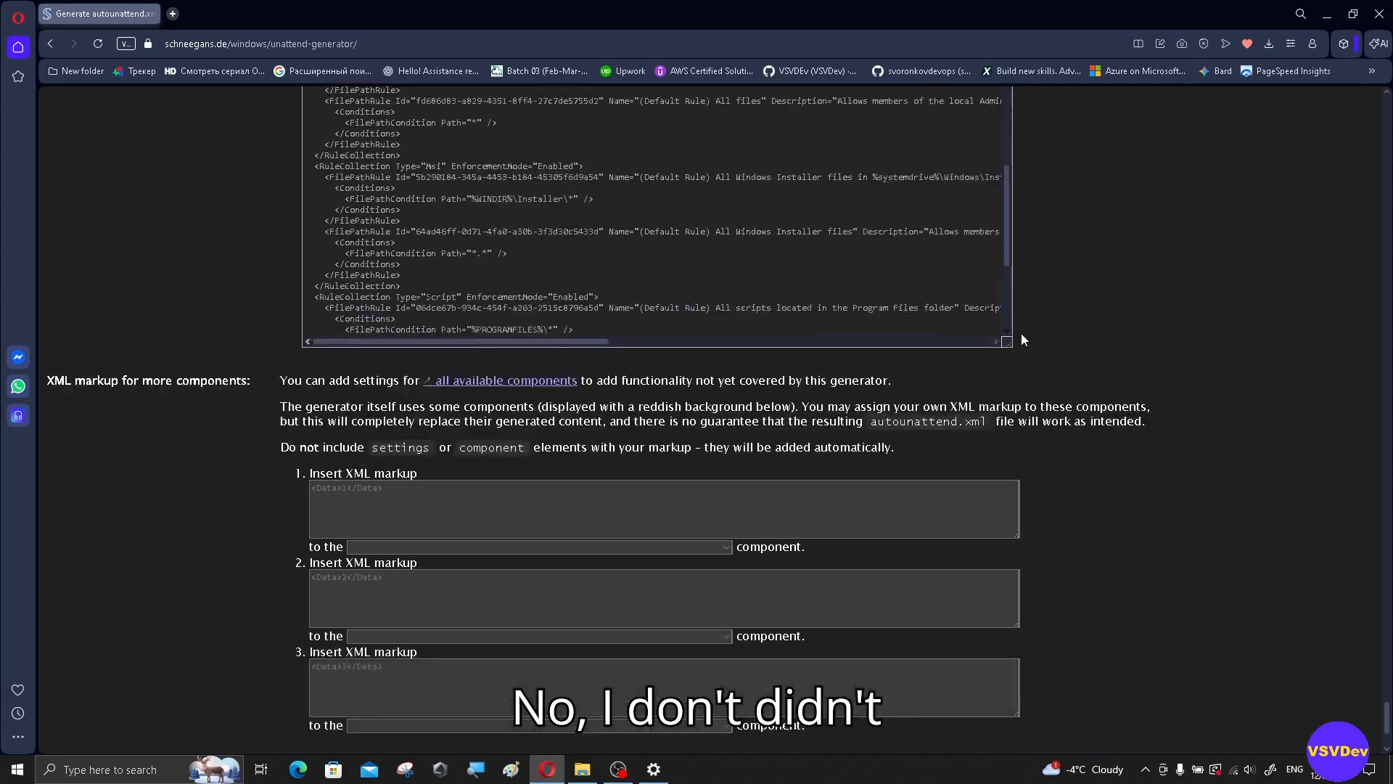
scroll(1021, 333, down, 1)
scroll(1056, 365, down, 2)
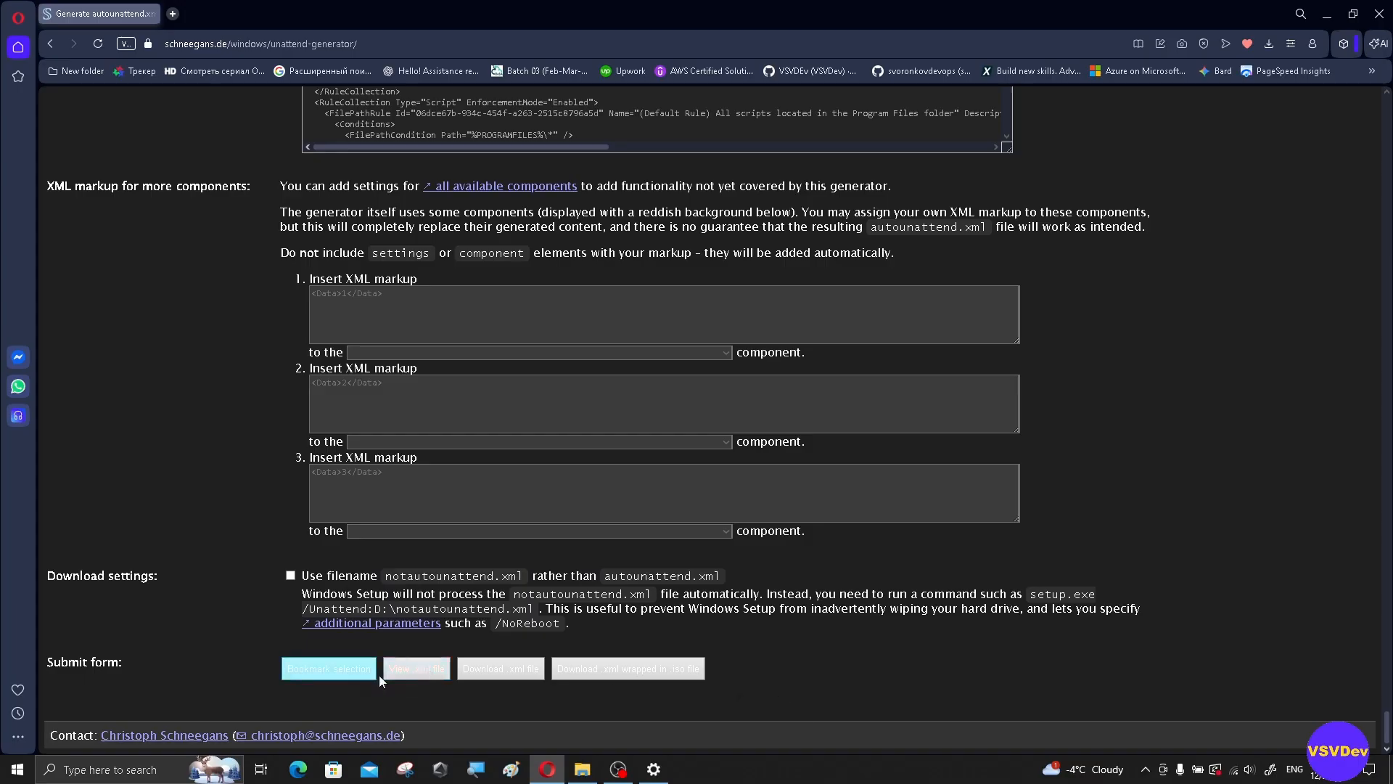
click(520, 675)
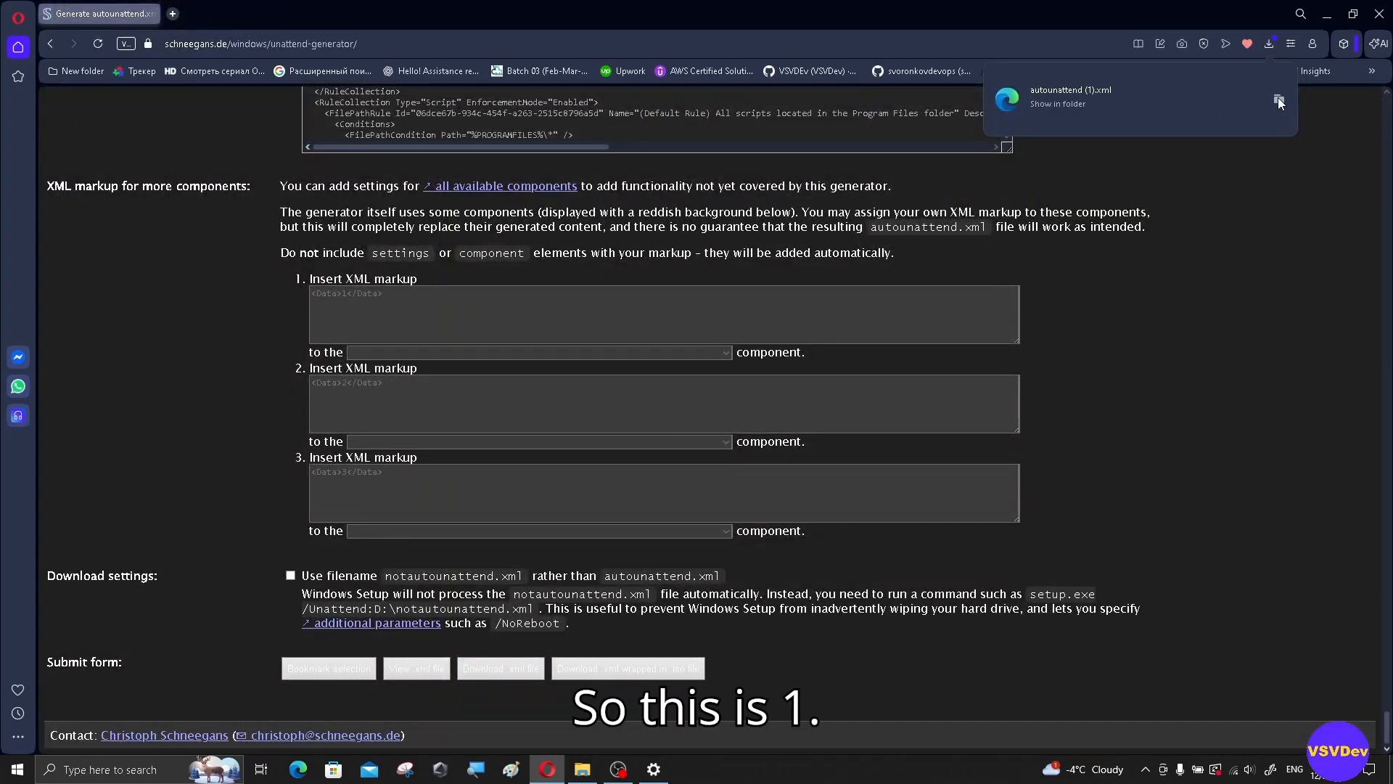
Step: Copy the downloaded autounattend (1).xml into the root of the ESD-USB (E:) drive
click(1278, 98)
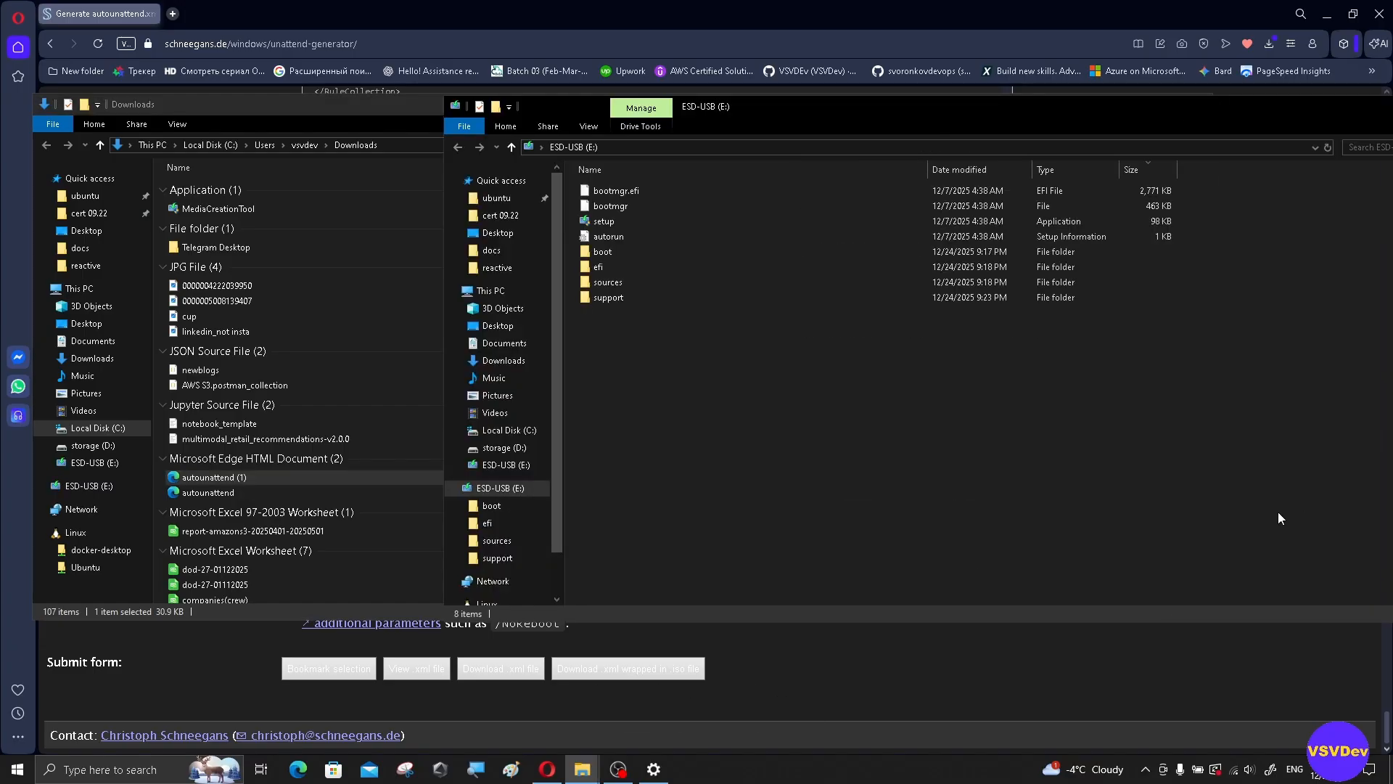
click(216, 480)
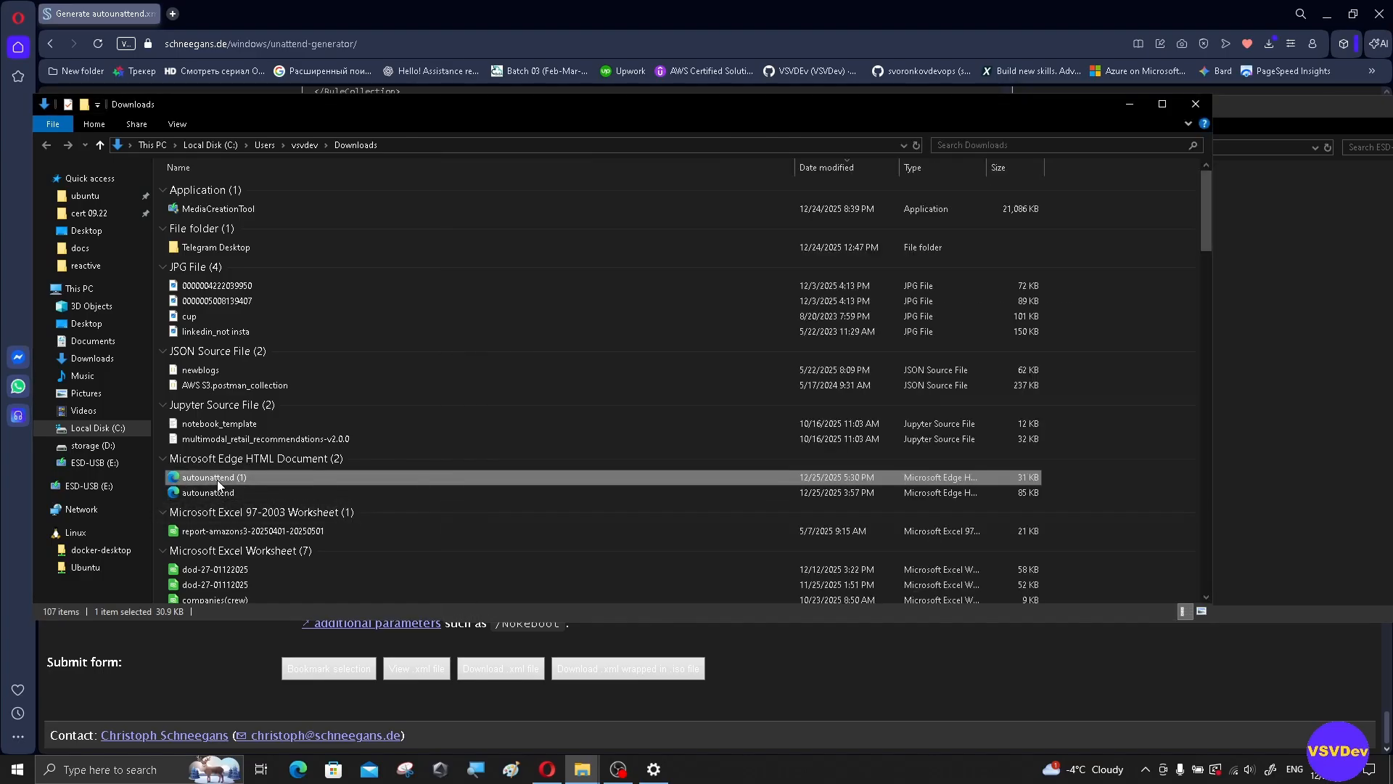
right_click(217, 480)
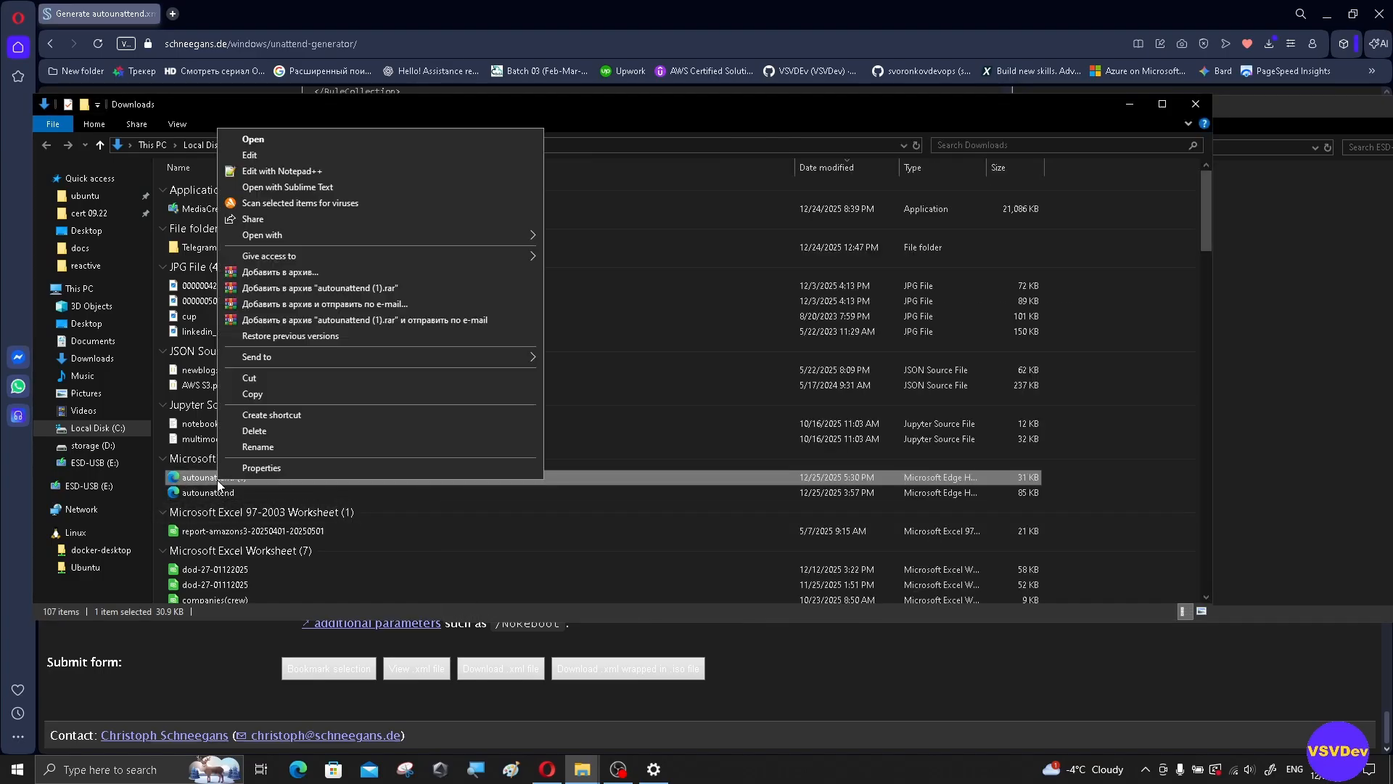
click(263, 395)
click(1130, 104)
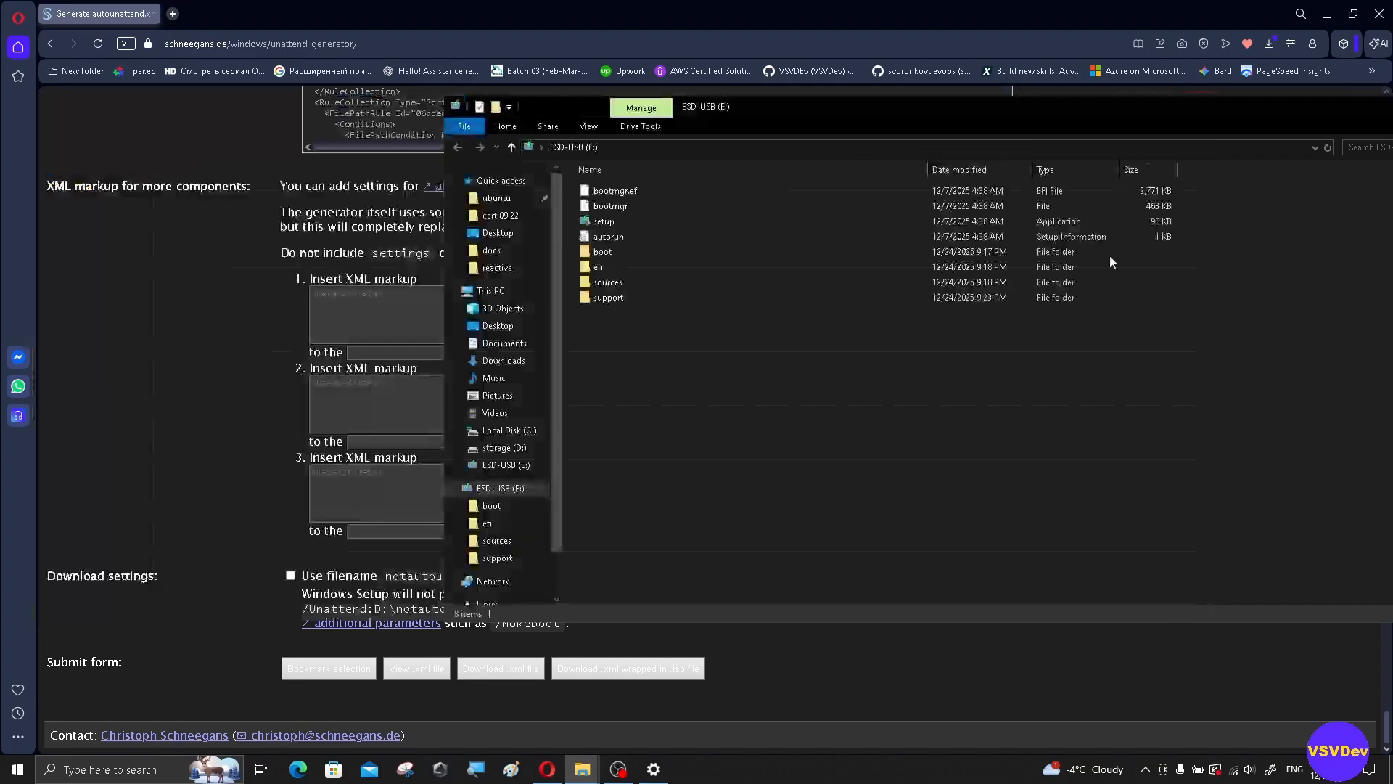
right_click(1011, 398)
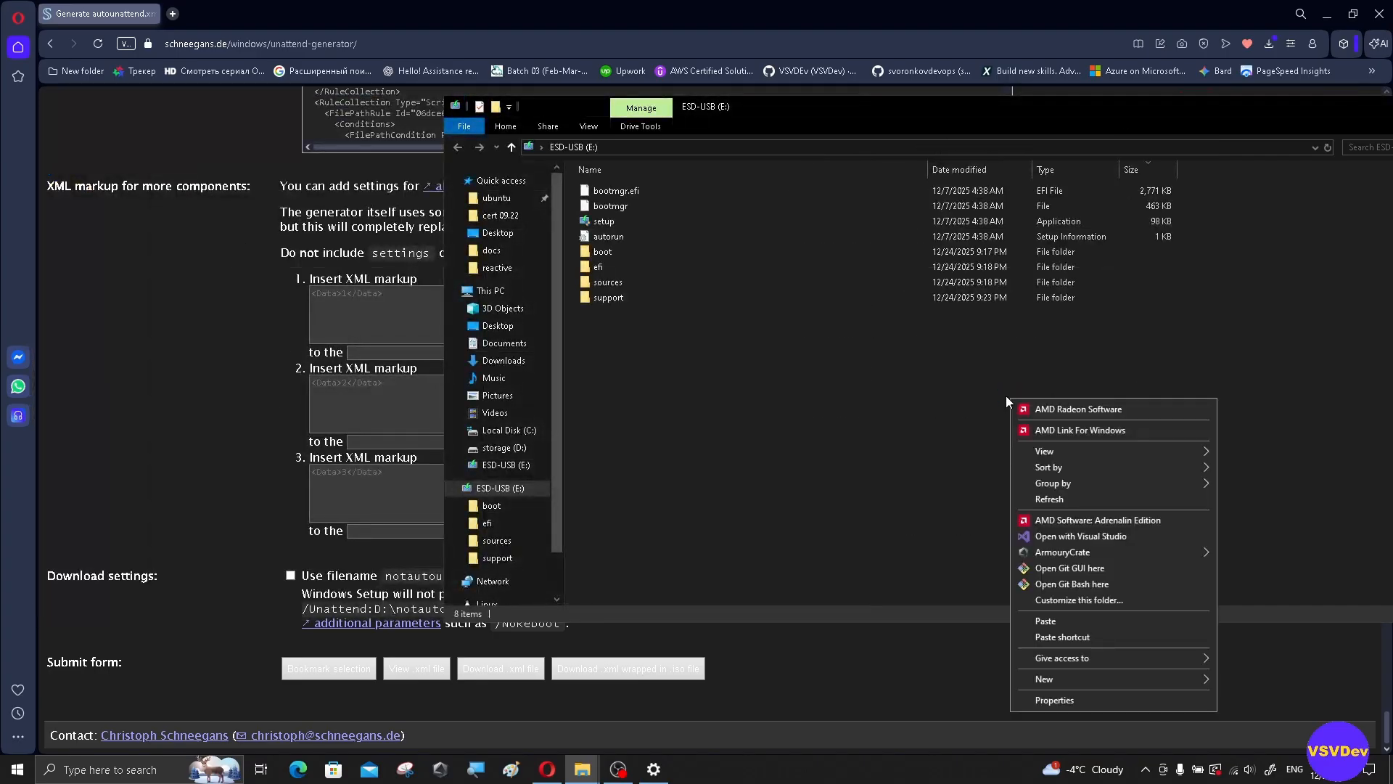
click(1101, 619)
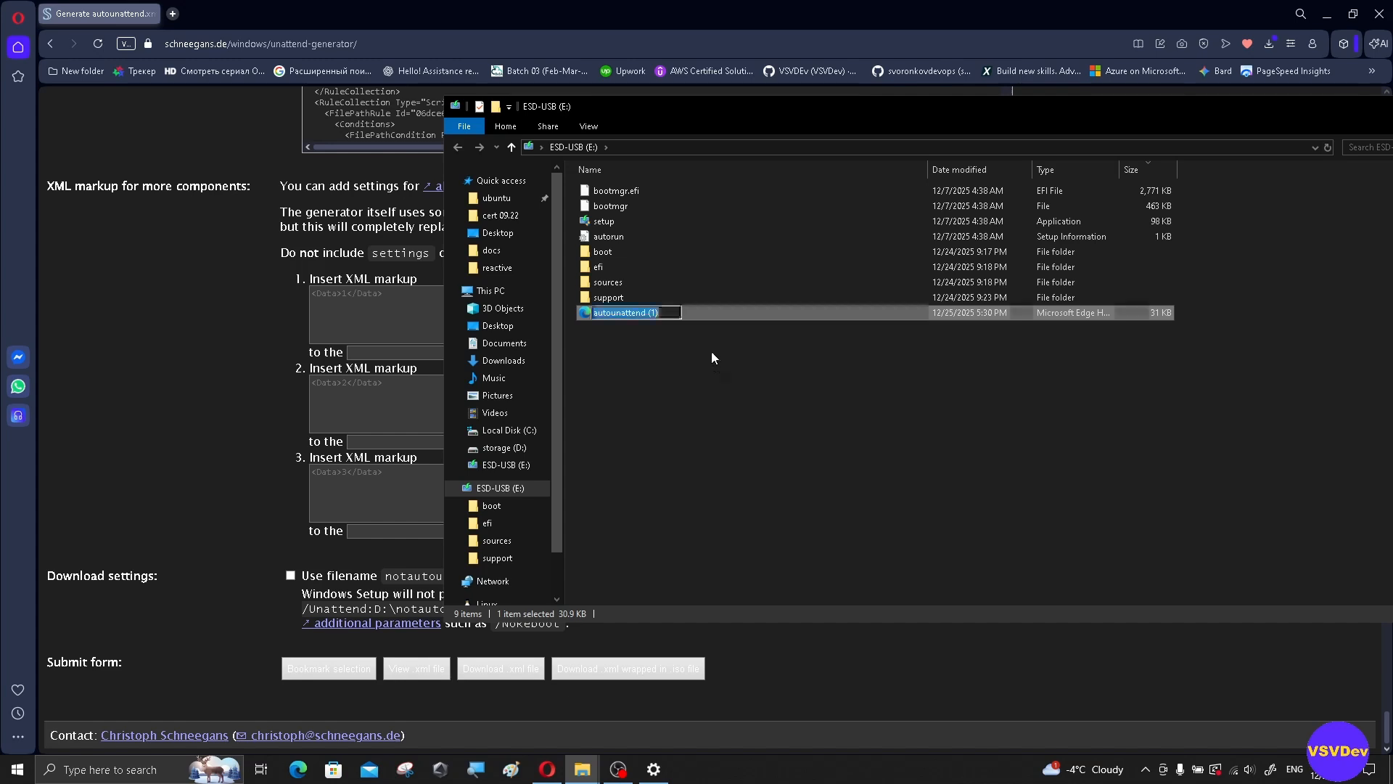
Step: Rename the pasted file on the USB drive to autounattend
click(665, 314)
key(BackSpace)
key(BackSpace)
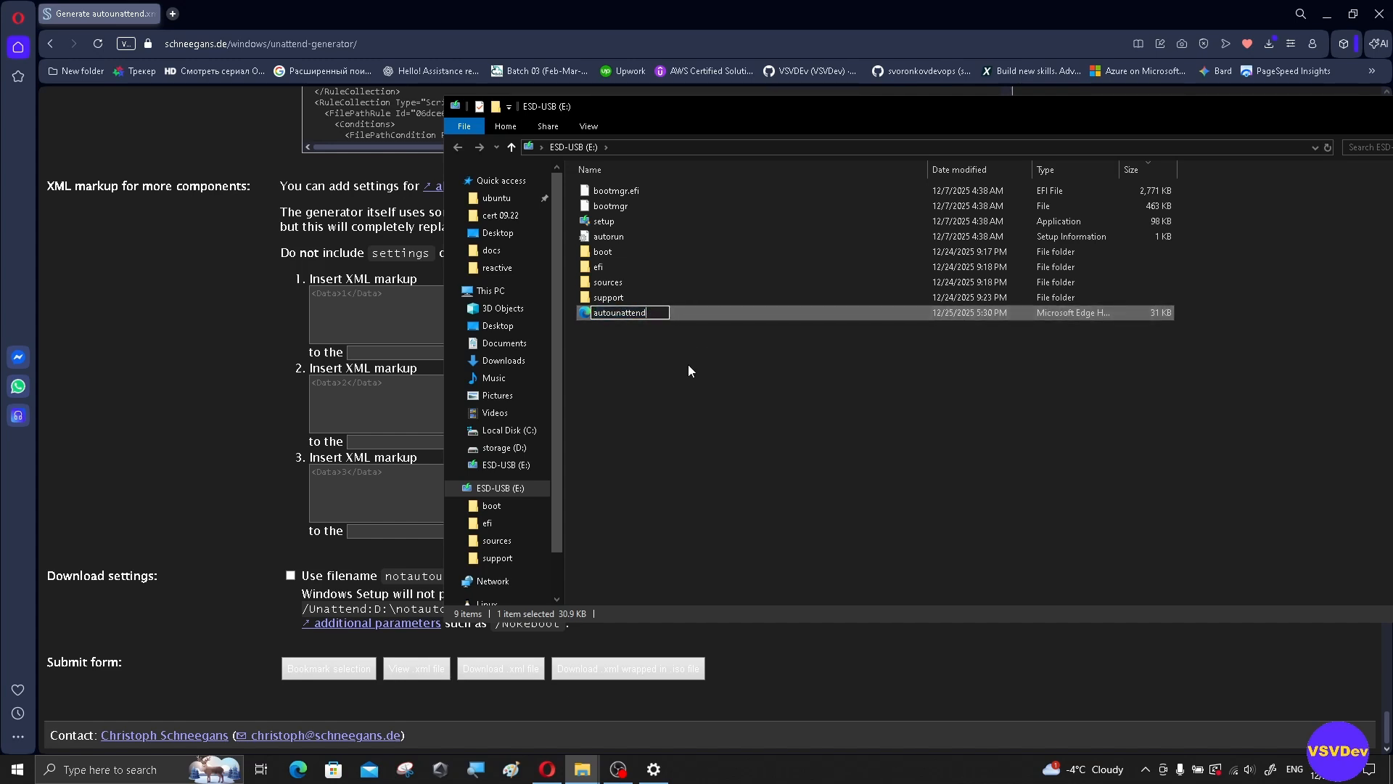
key(Return)
click(706, 391)
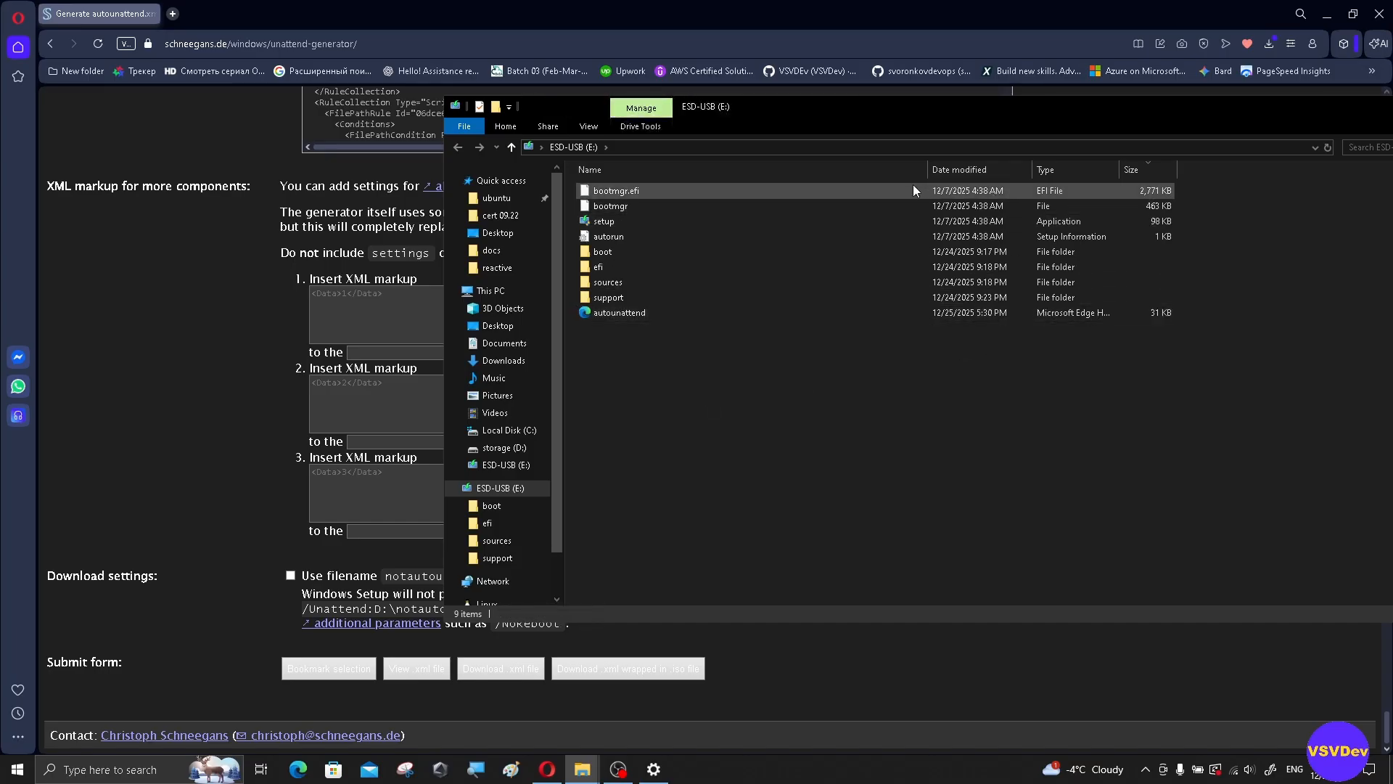
drag(931, 169, 747, 169)
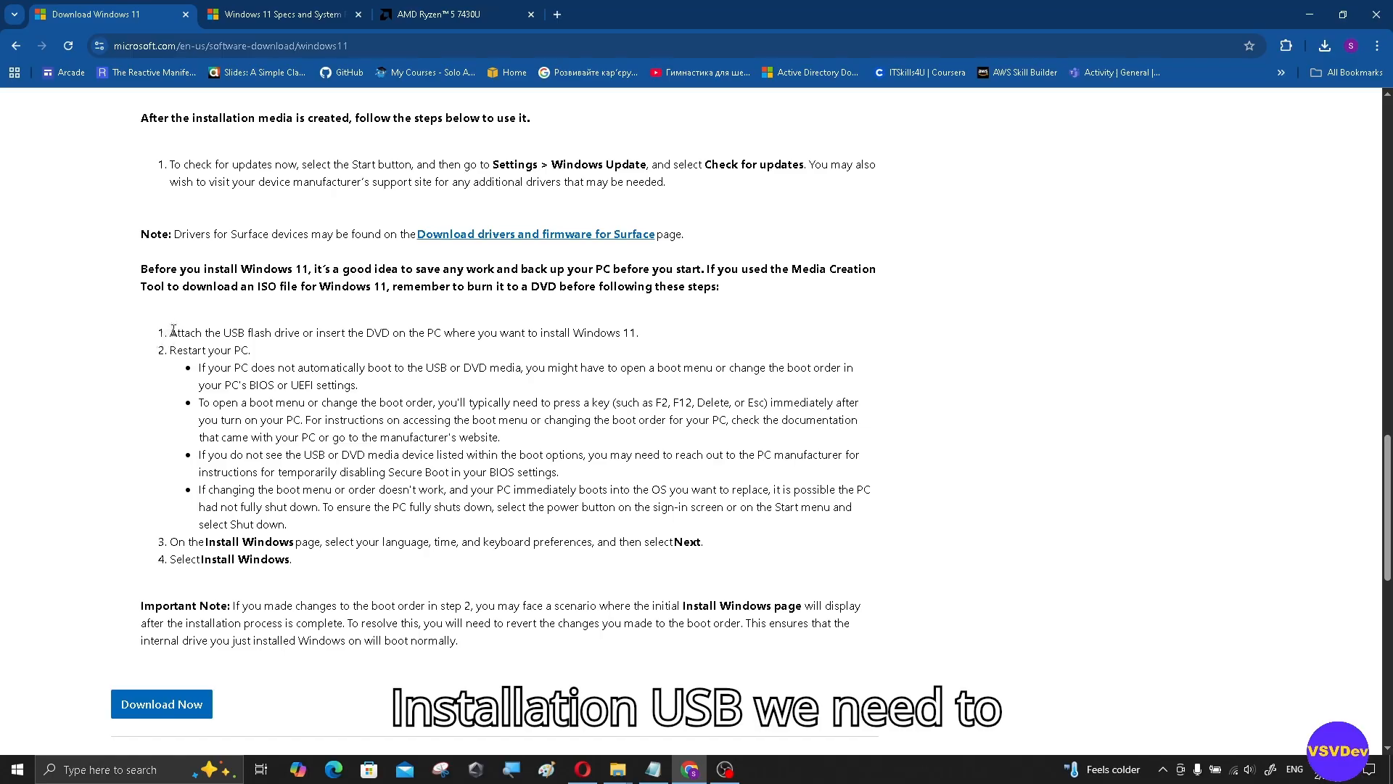
drag(173, 331, 661, 325)
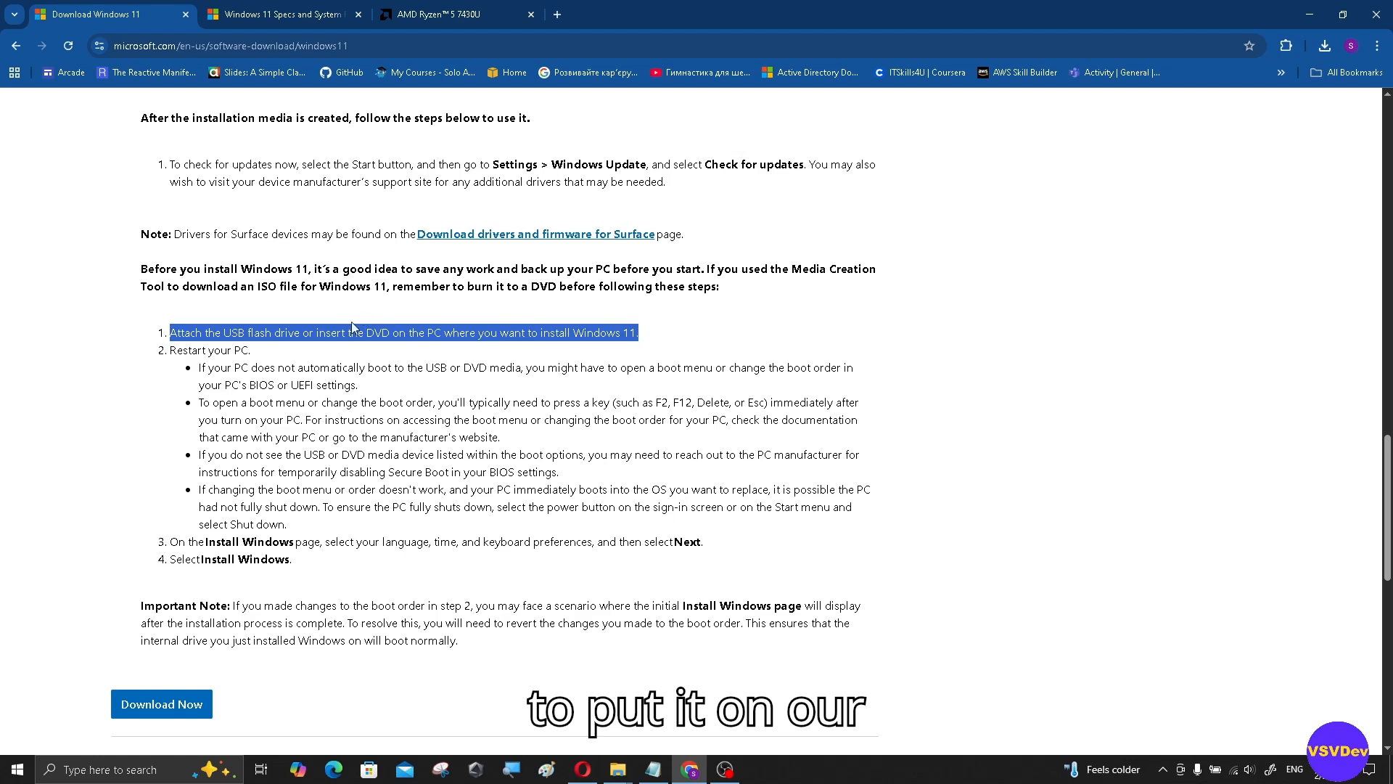
click(171, 348)
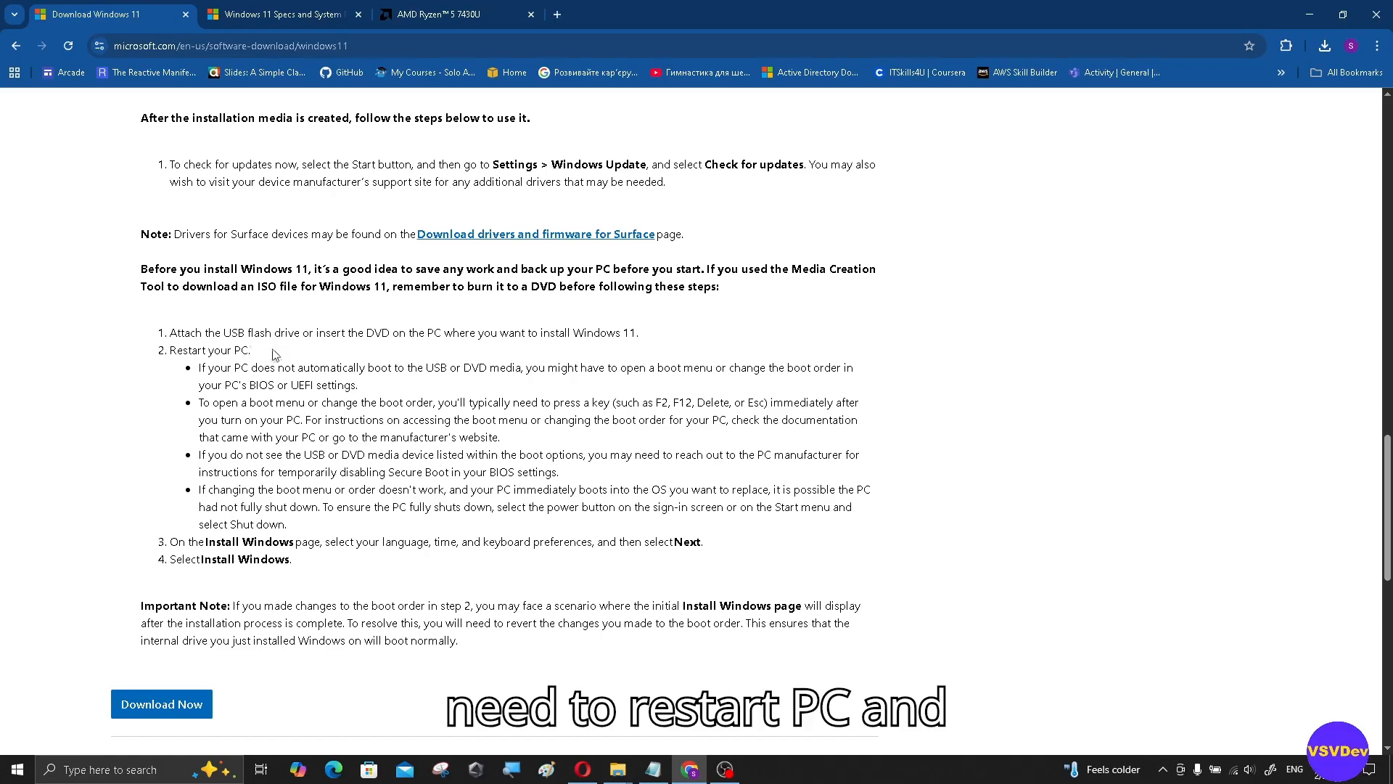
drag(171, 350, 270, 383)
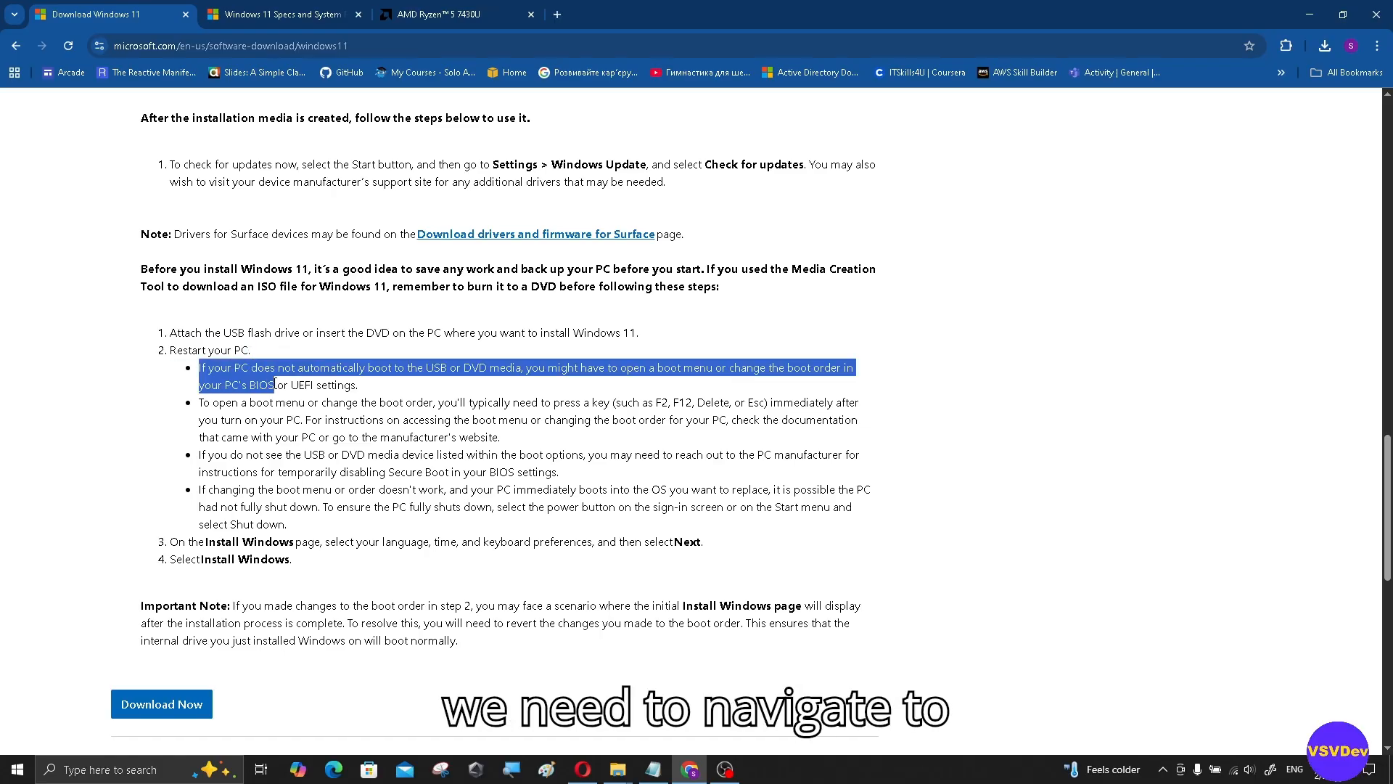
click(357, 383)
drag(357, 382, 211, 385)
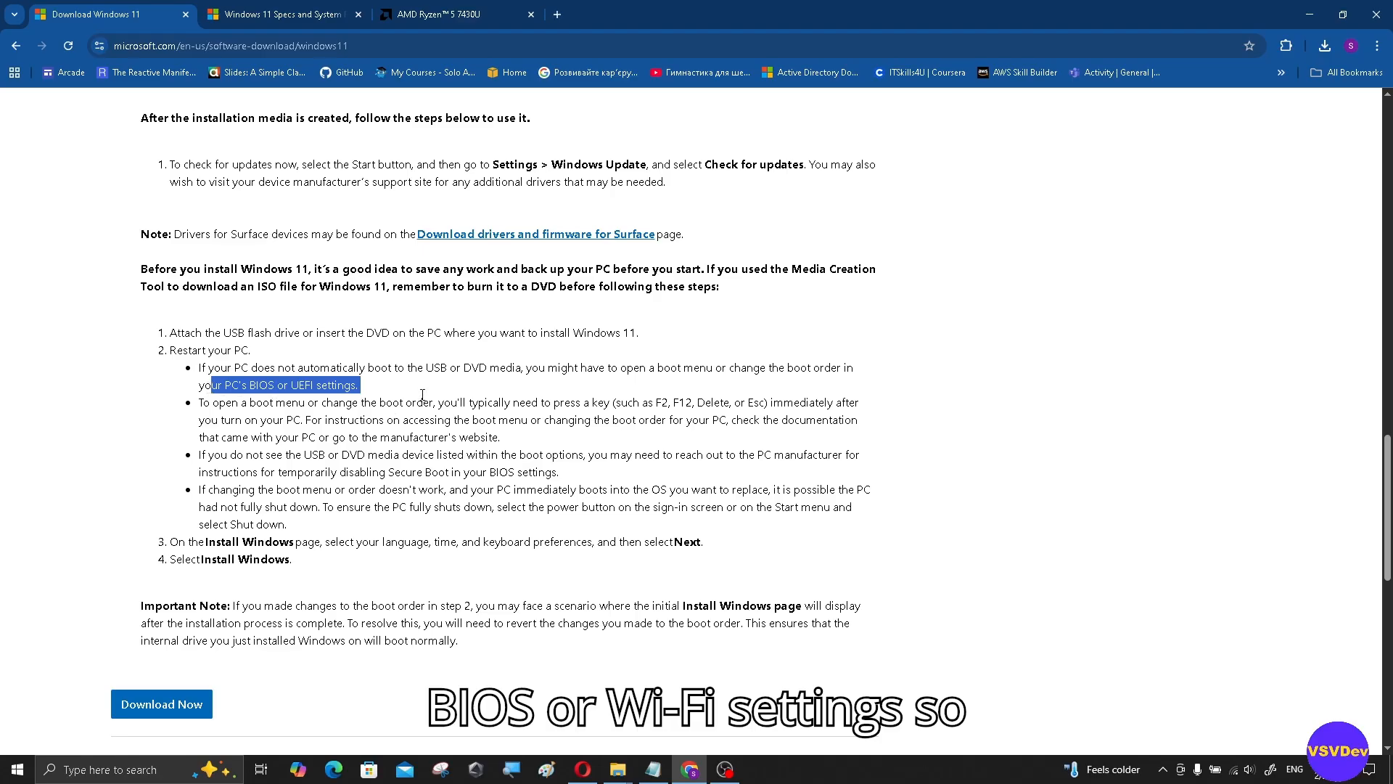
drag(232, 404, 768, 401)
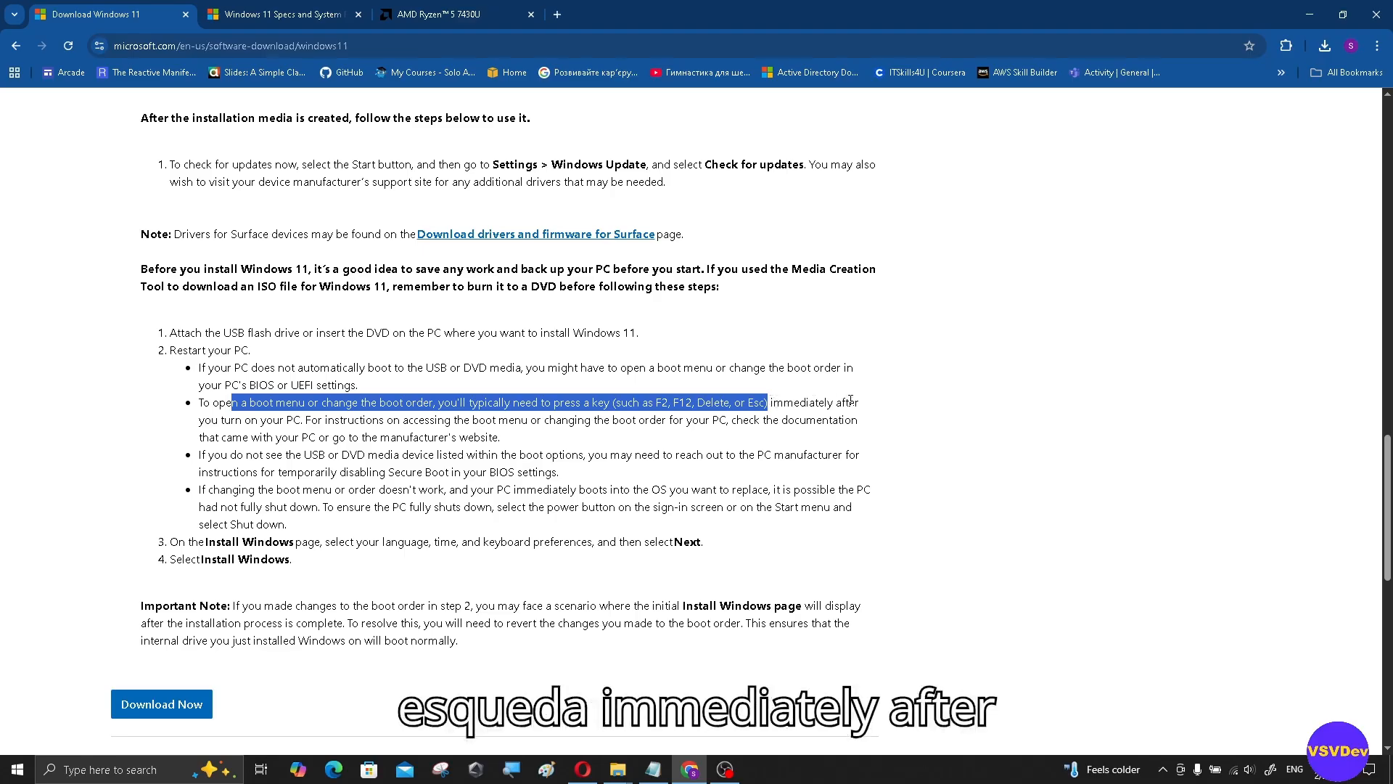
Step: Highlight the boot-menu keys (F2, Esc, Delete) and BIOS wording in the boot instructions
drag(783, 402, 305, 420)
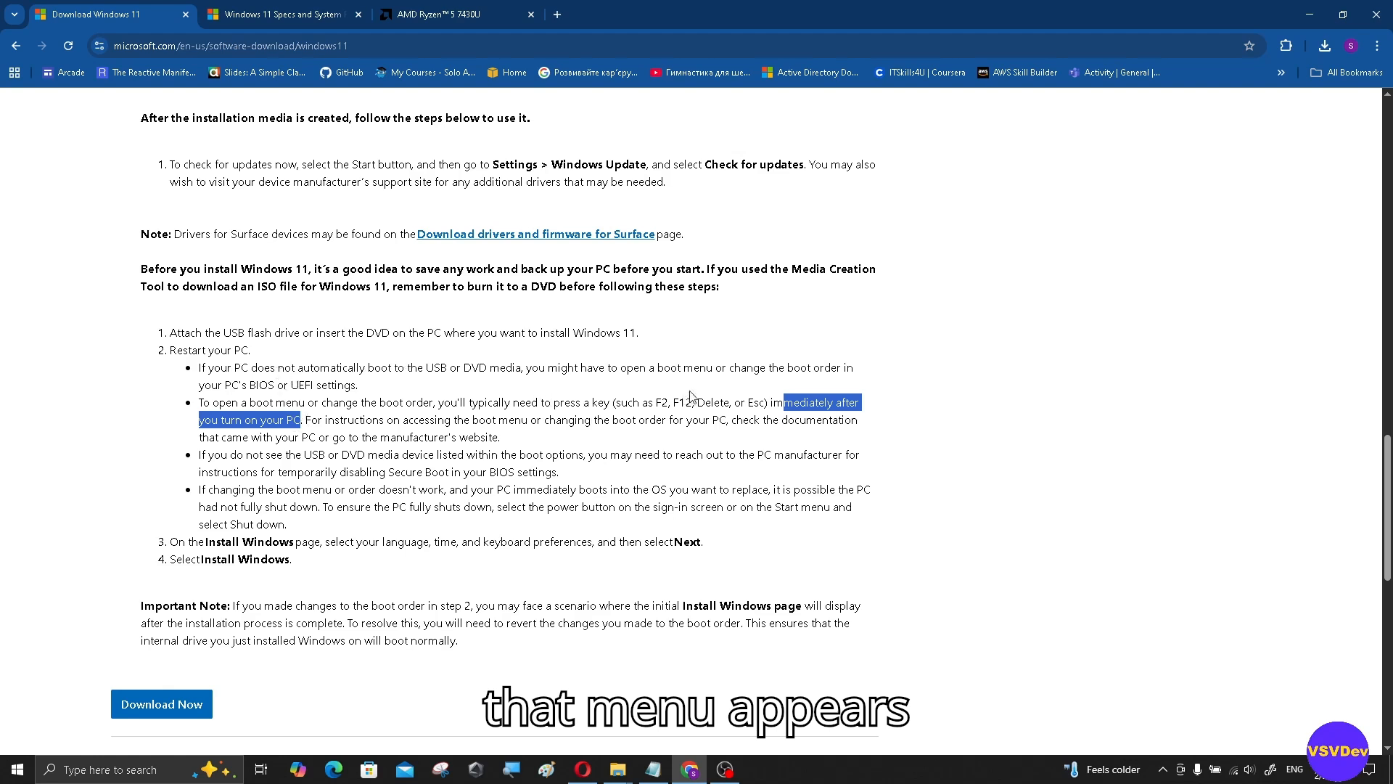
drag(656, 402, 672, 399)
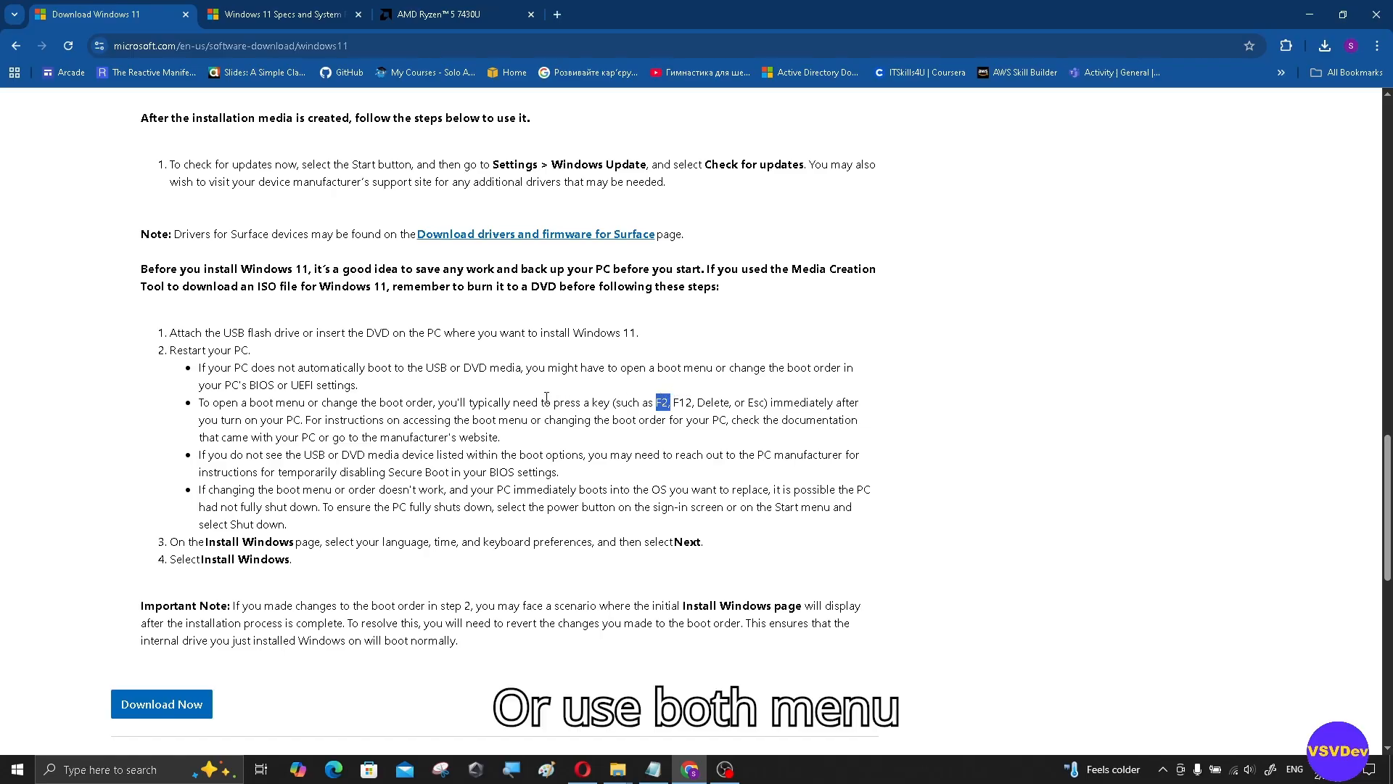
mouse_move(370, 400)
mouse_down()
mouse_move(435, 400)
mouse_move(396, 396)
mouse_up()
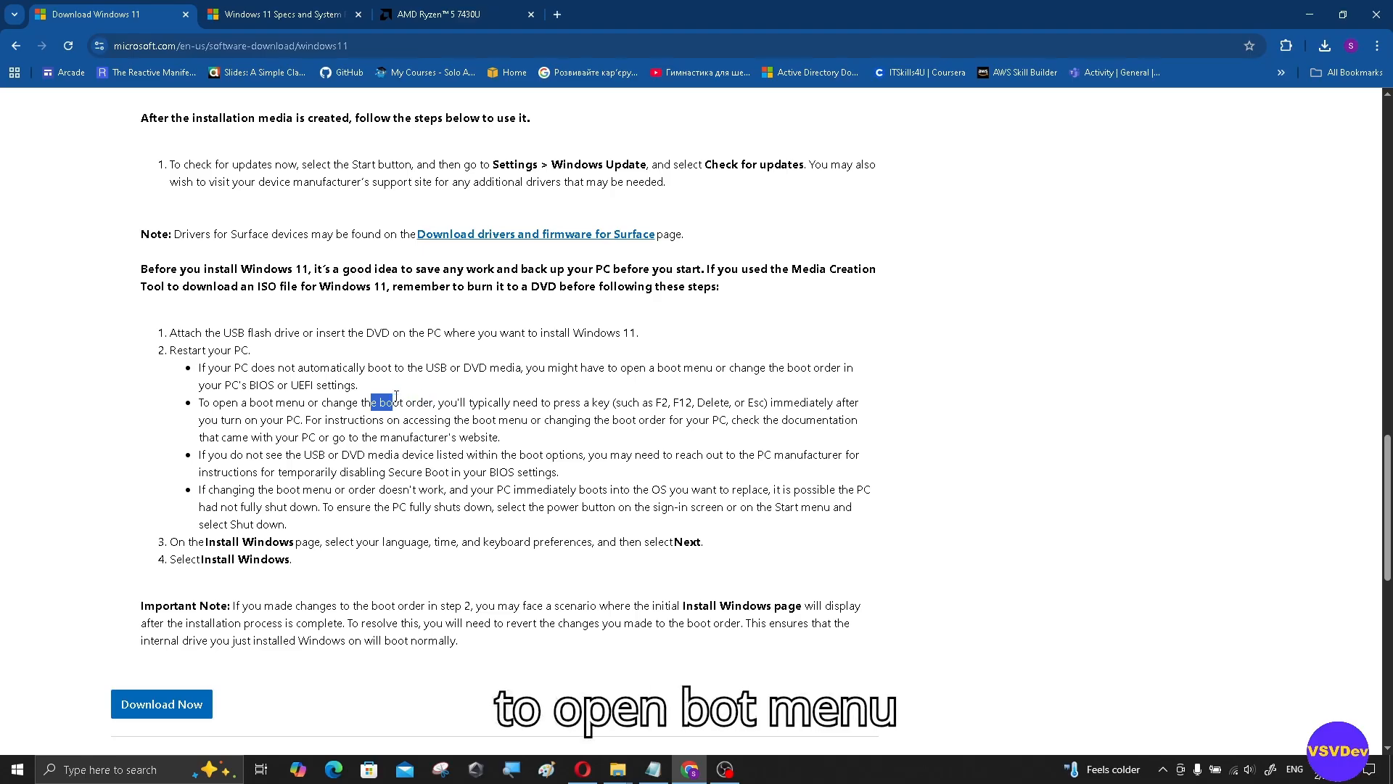
drag(248, 401, 302, 404)
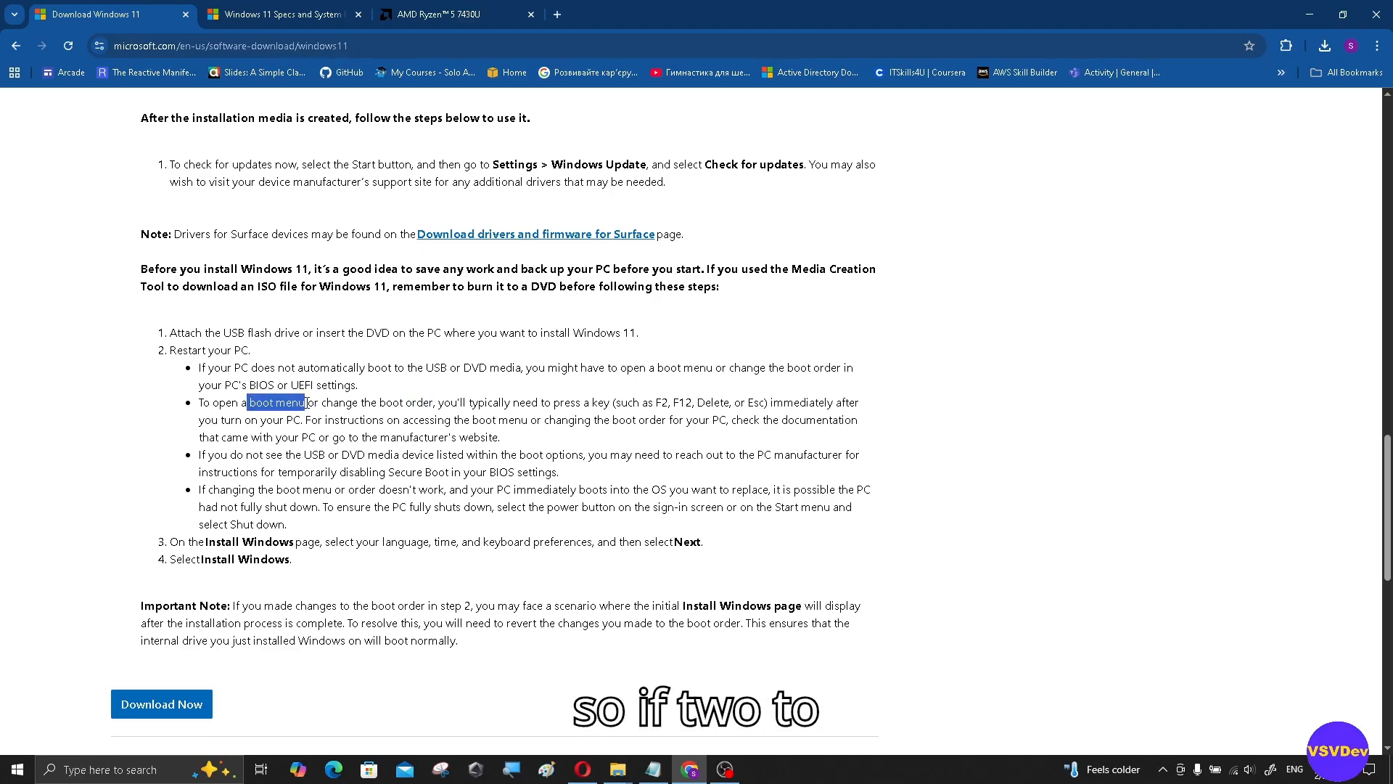
click(653, 403)
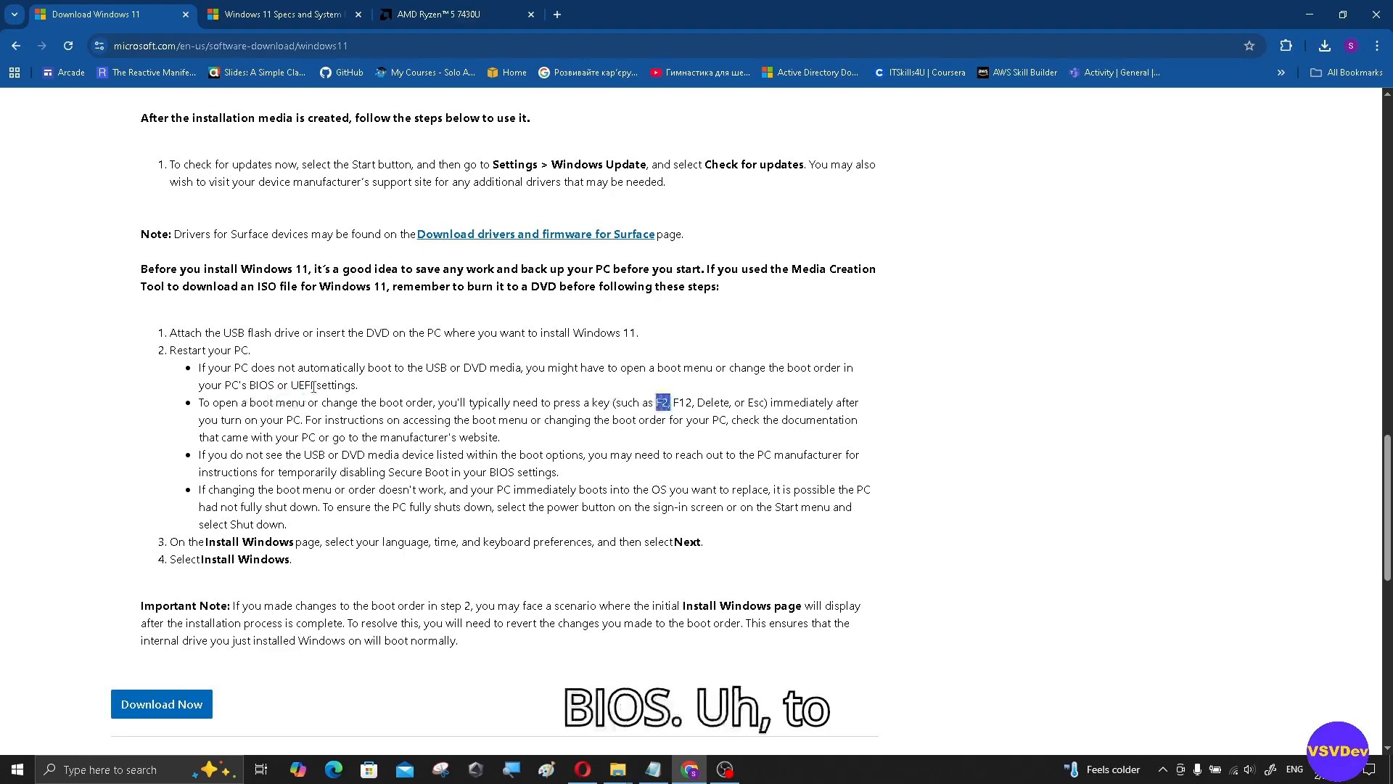
drag(256, 384, 314, 404)
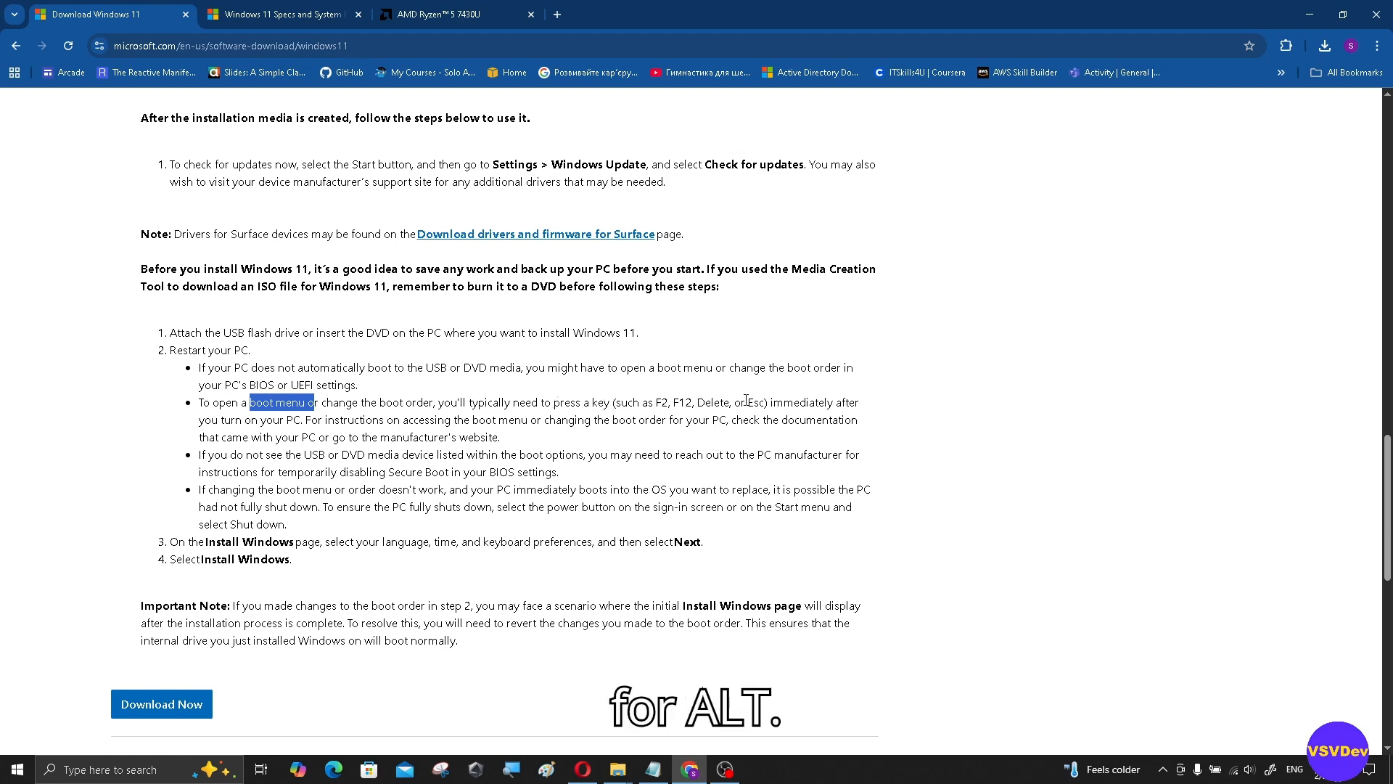
drag(746, 401, 768, 401)
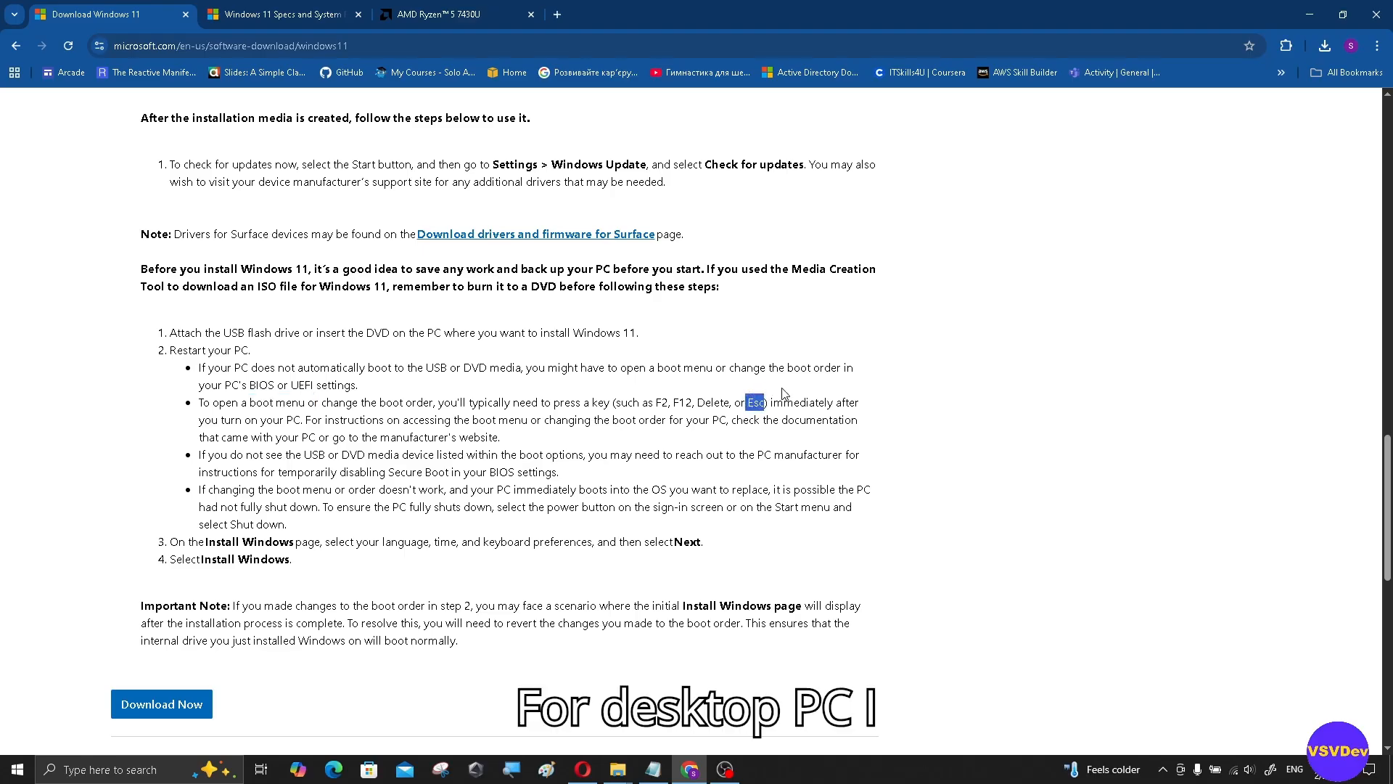
click(783, 392)
drag(697, 402, 733, 402)
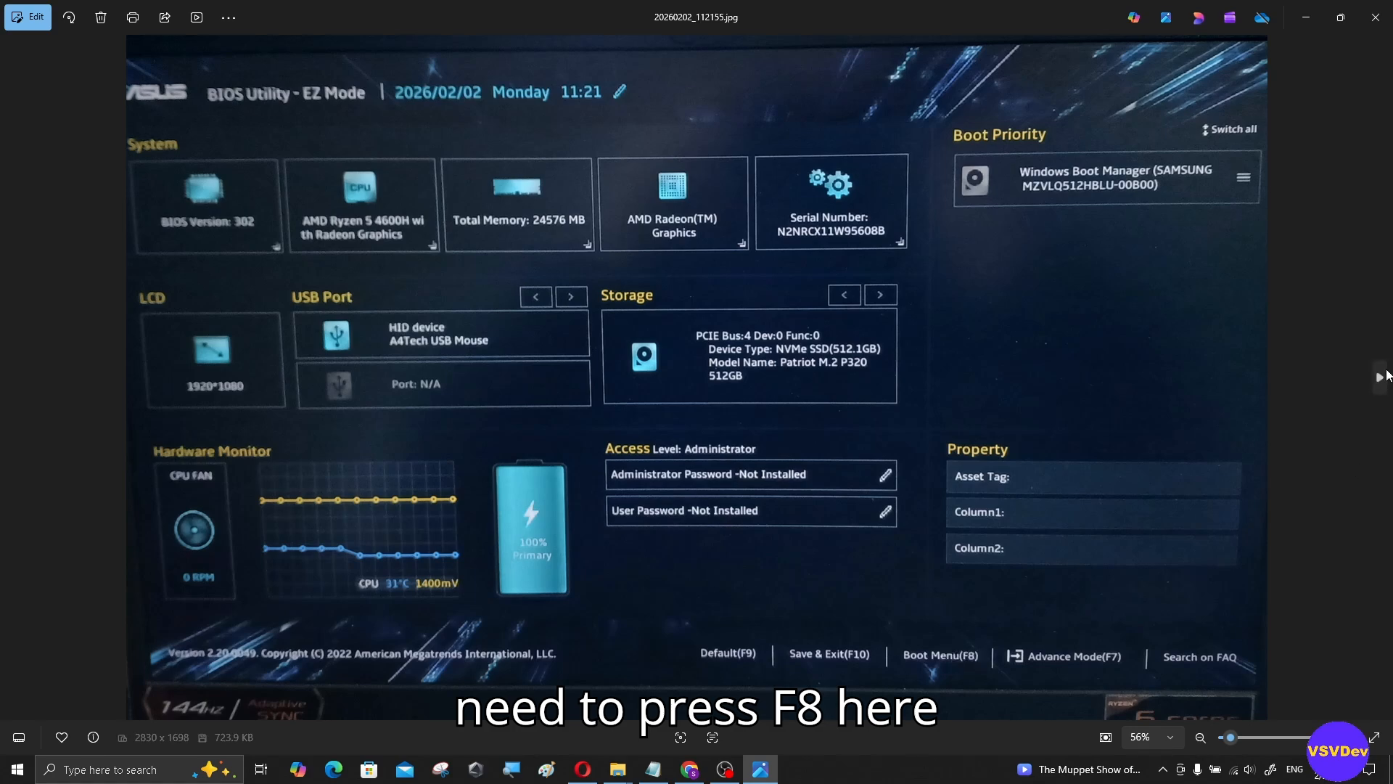
Step: Advance through the Boot Menu photo to the Ubuntu GRUB menu photo
click(1383, 376)
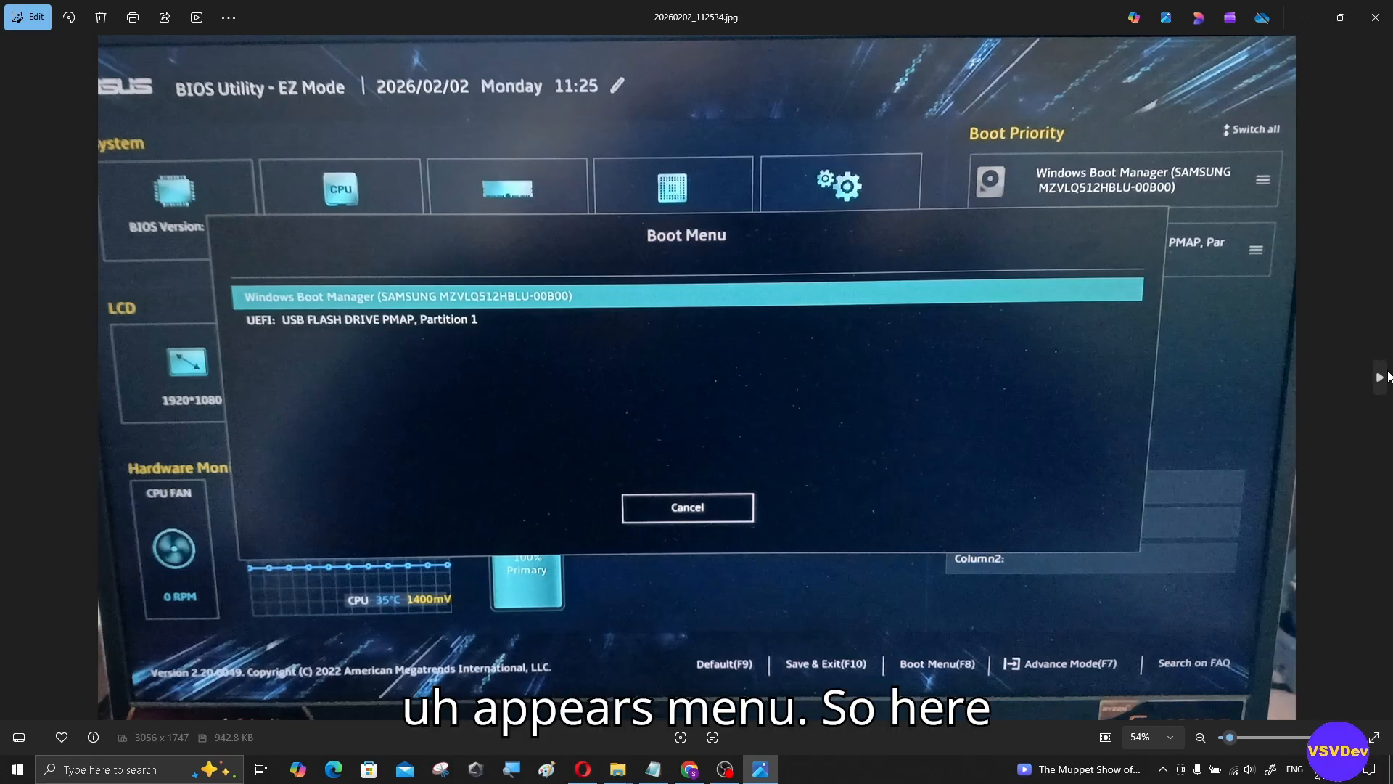
click(1381, 377)
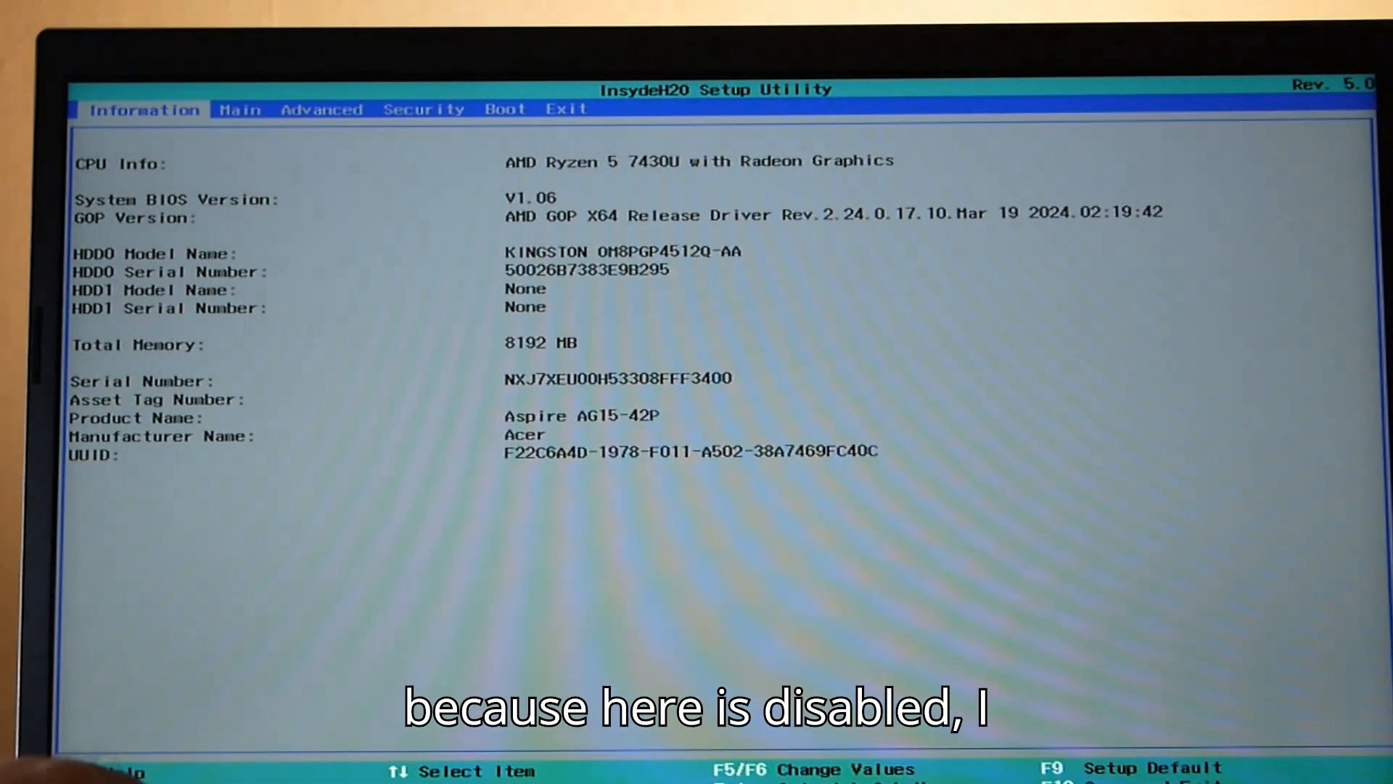
Step: Set F12 Boot Menu to Enabled on the Main tab
key(Right)
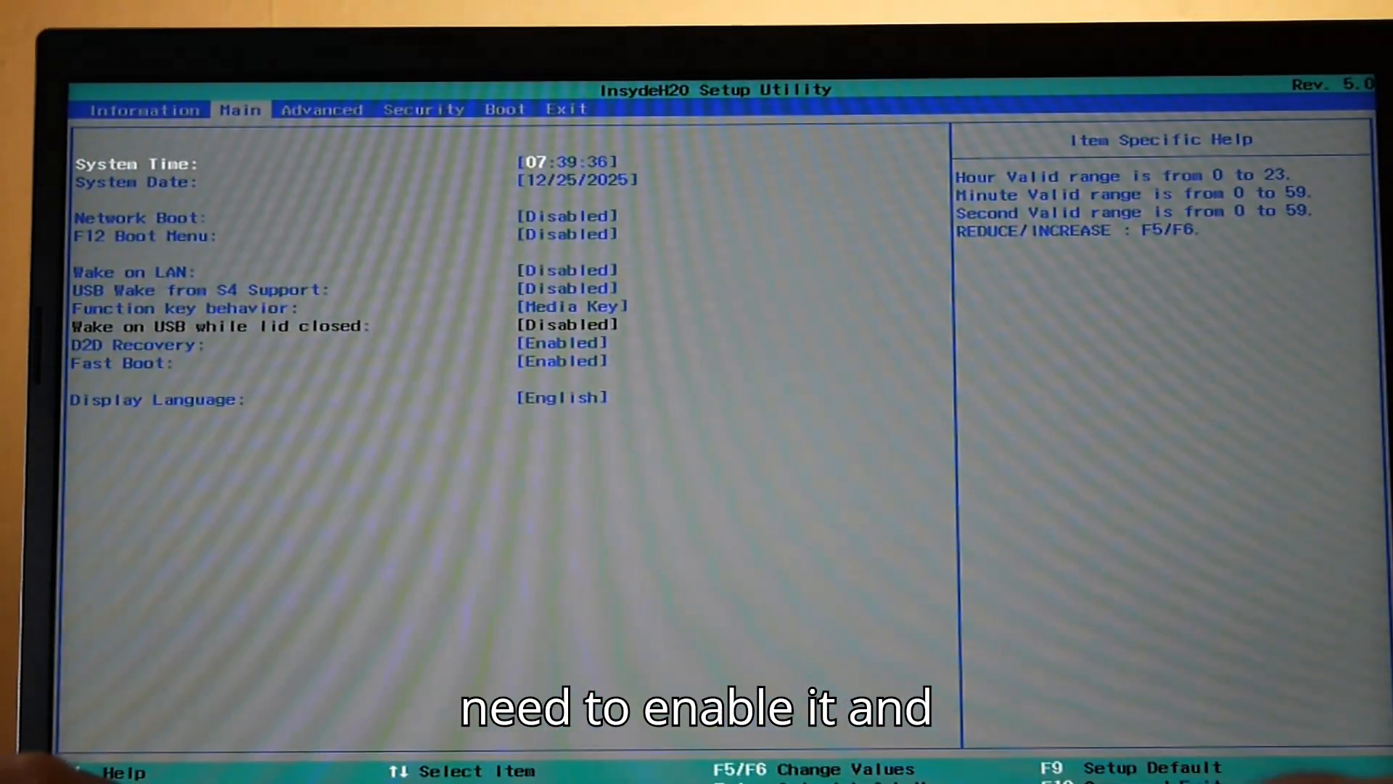
key(Right)
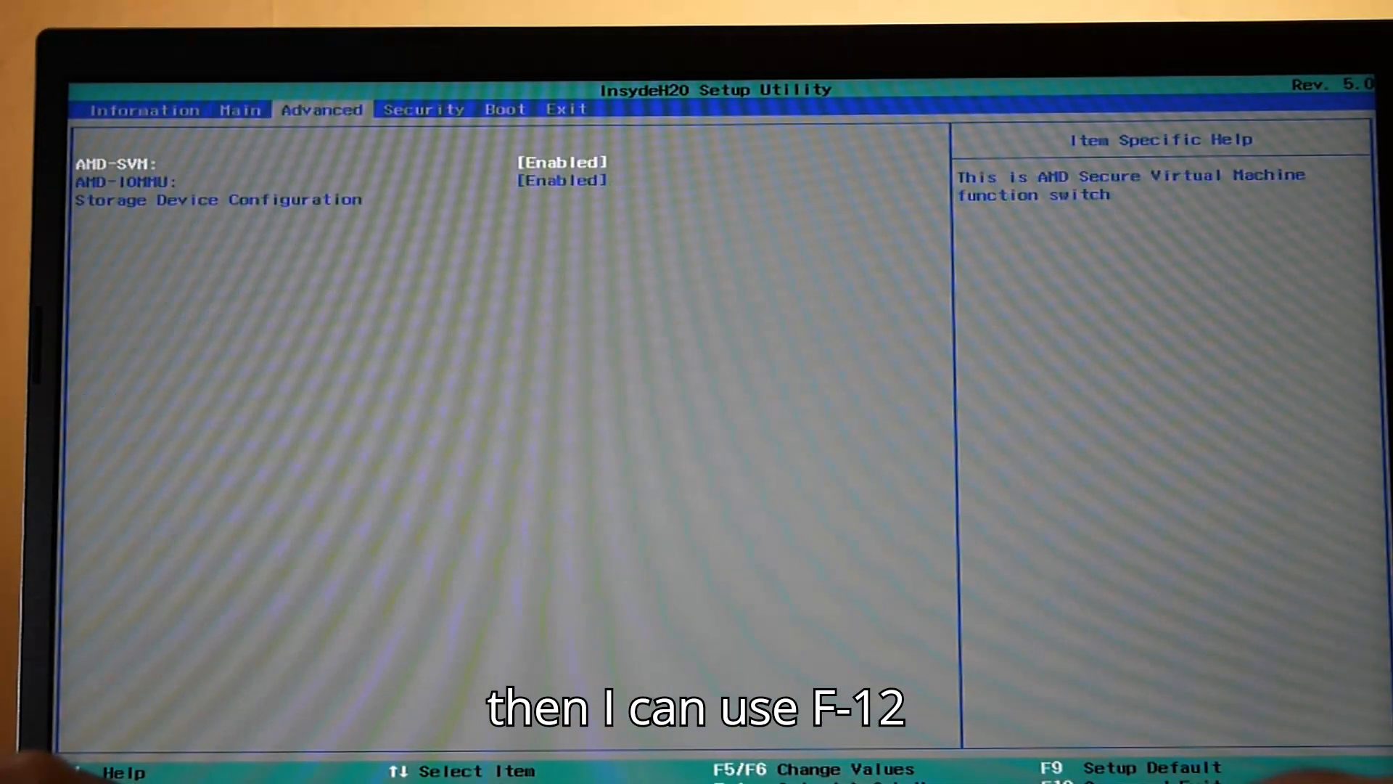
key(Left)
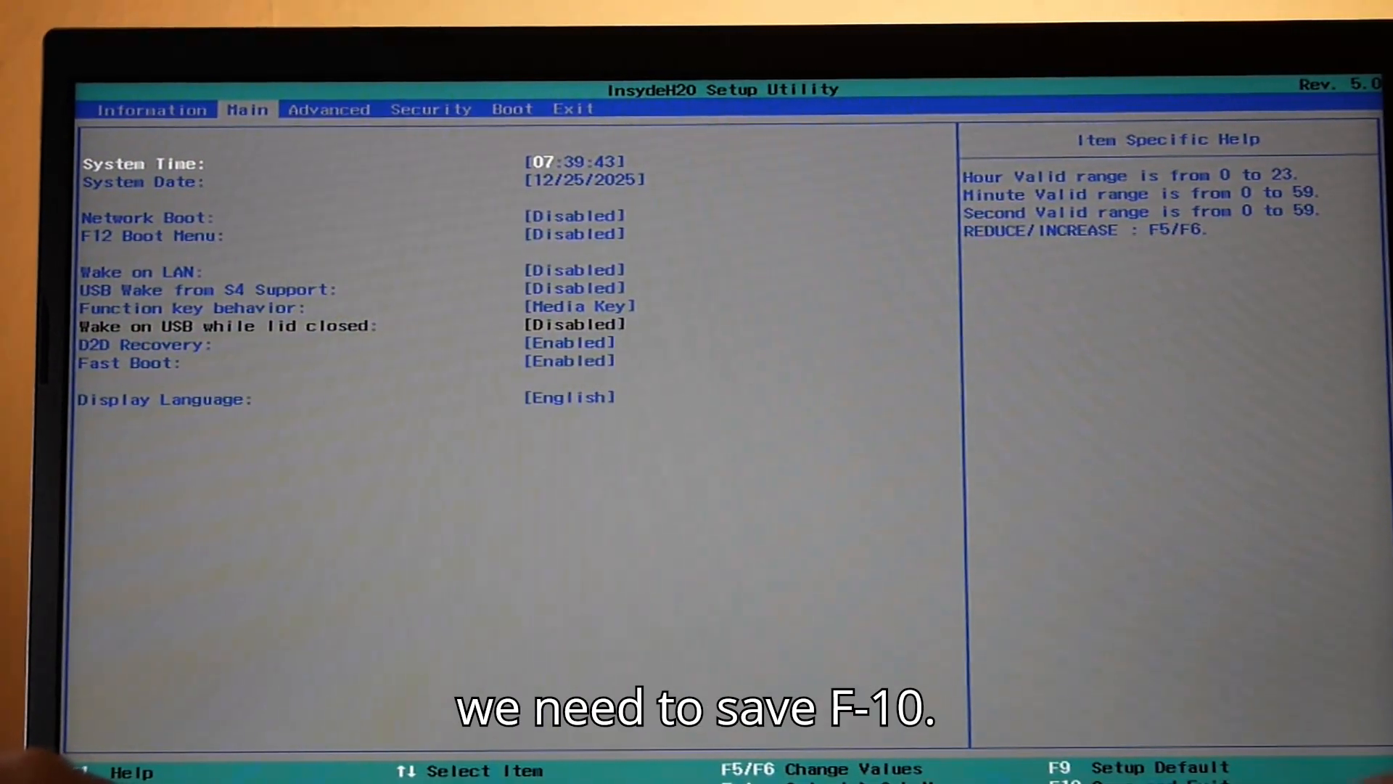
key(Down)
key(Down)
key(Down)
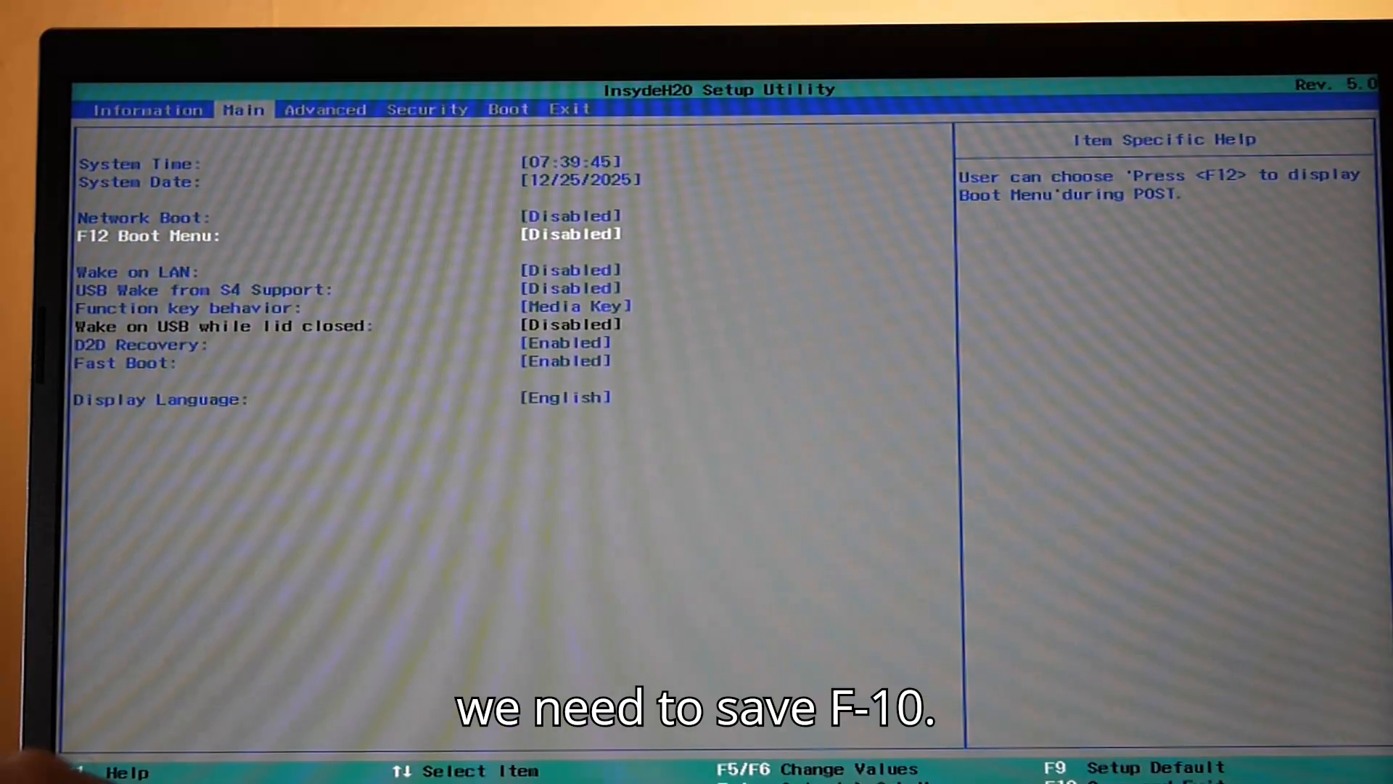
key(Return)
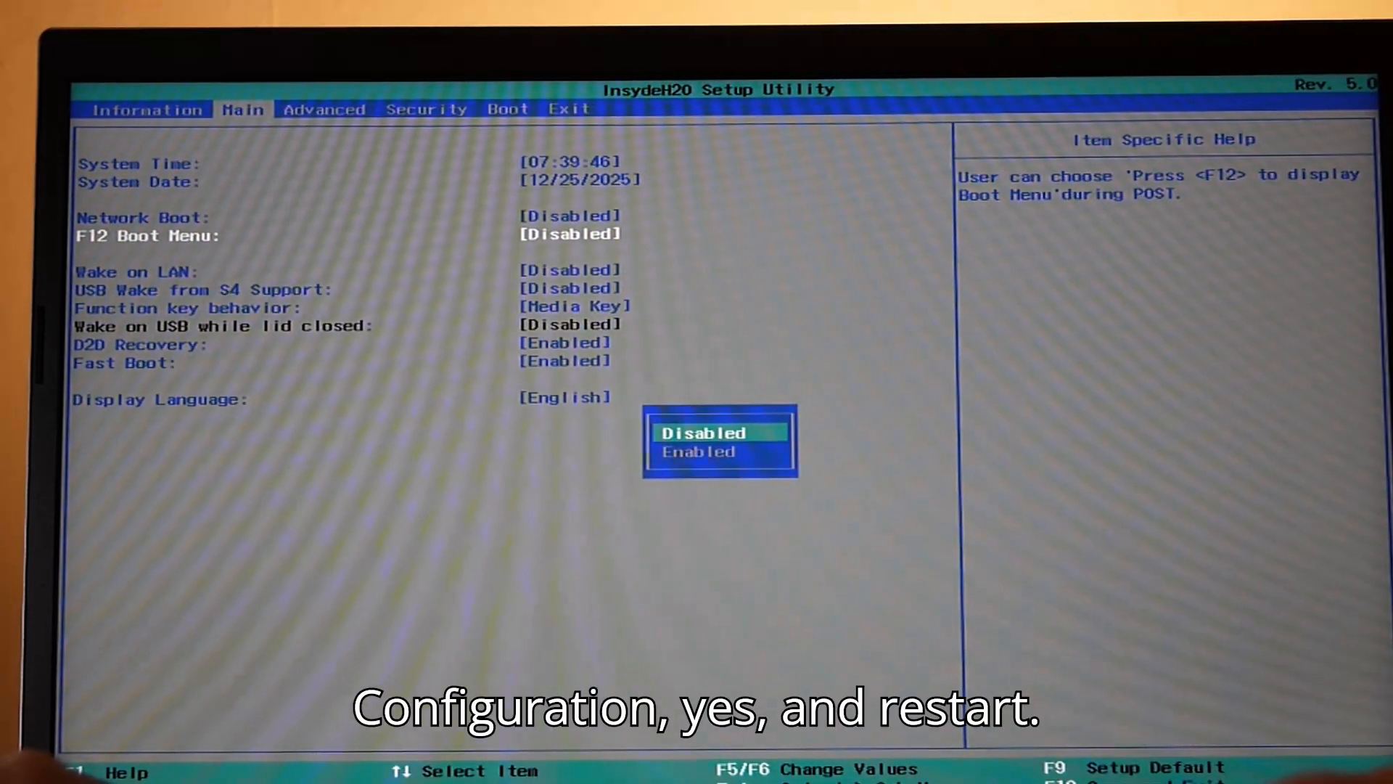
key(Down)
key(Return)
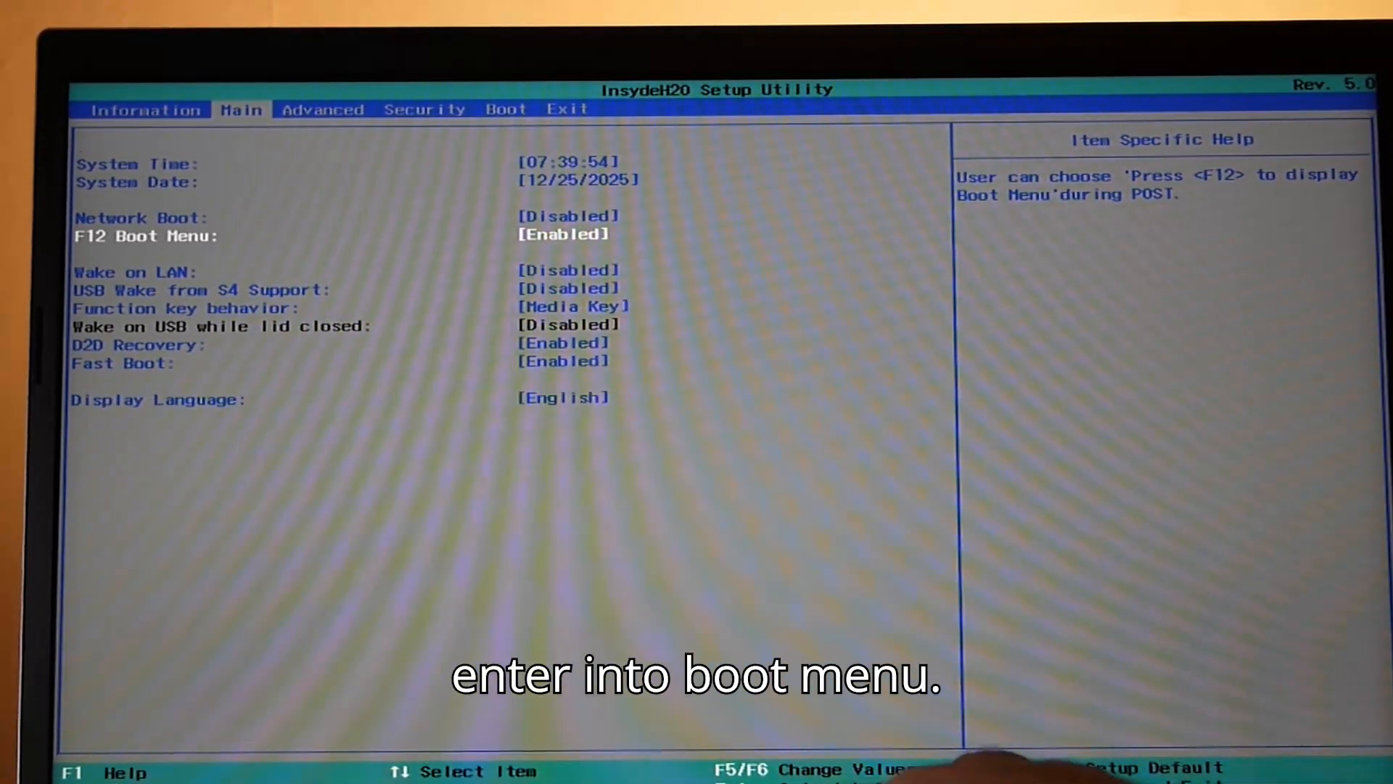
Step: Save with F10 and boot from USB HDD: USB FLASH DRIVE
key(F10)
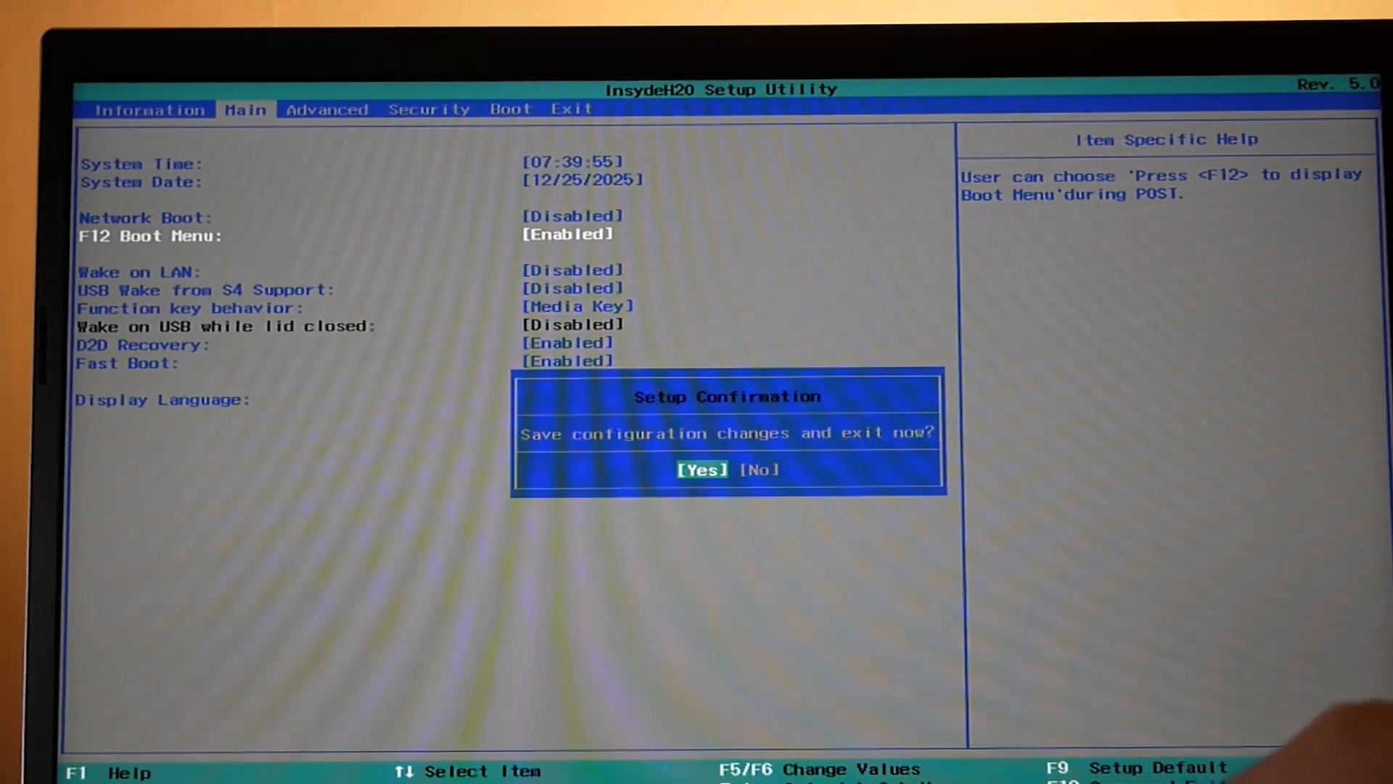
key(Return)
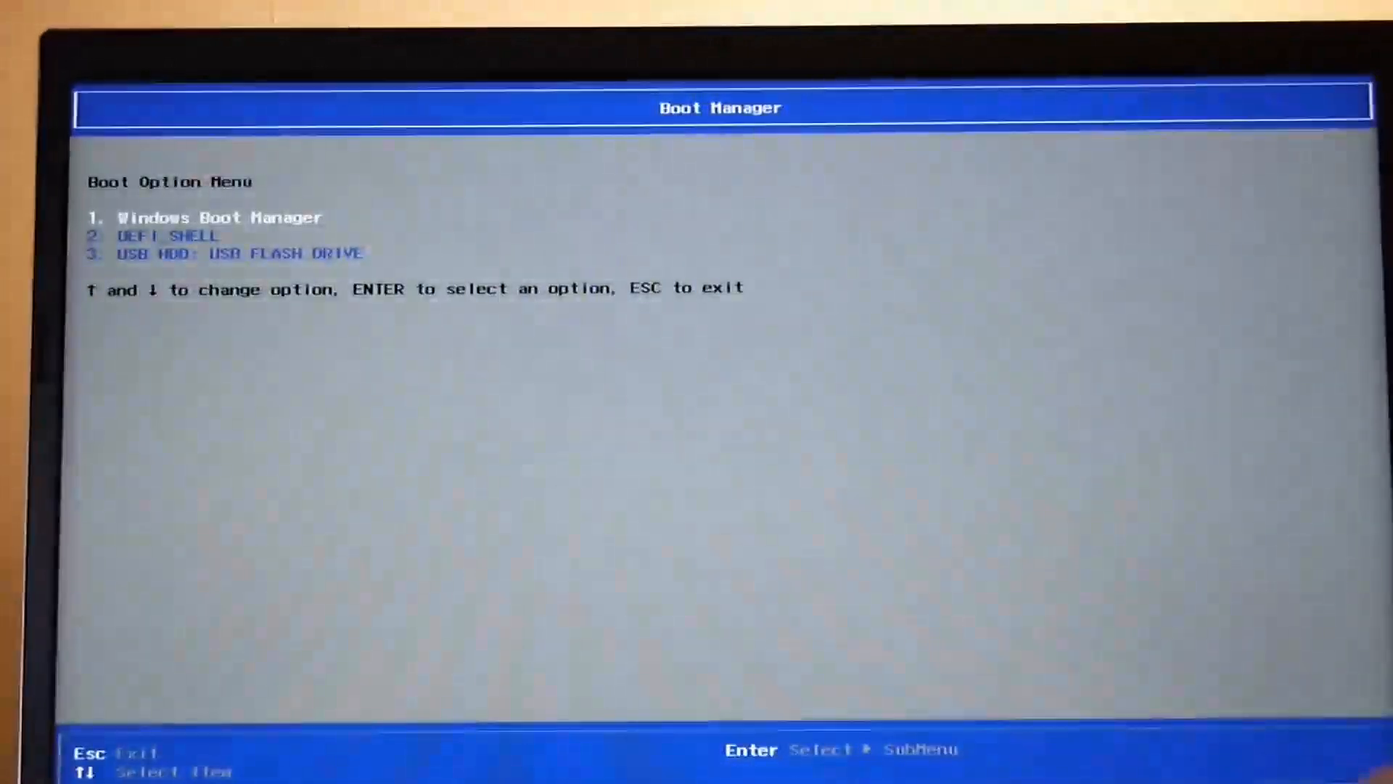
key(Down)
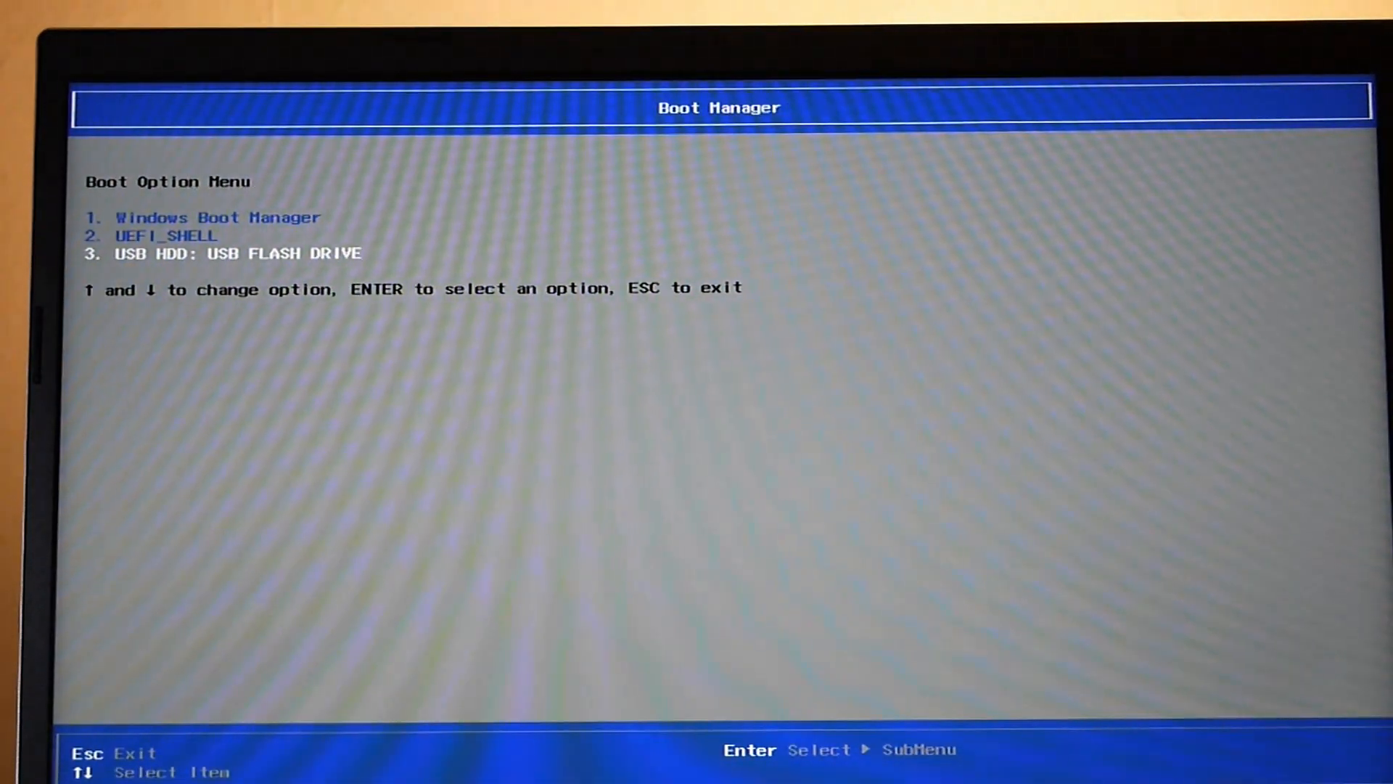
key(Return)
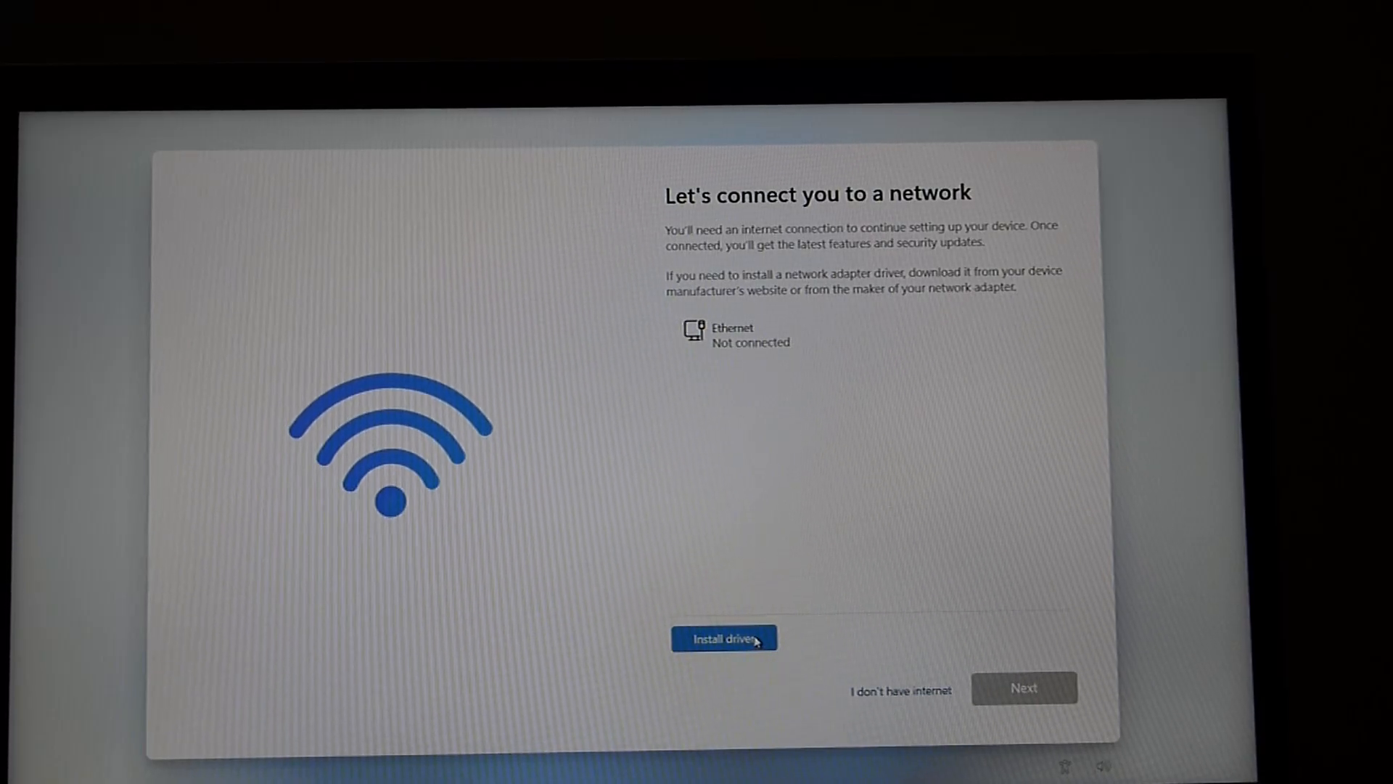
Step: Try loading a network driver from Local Disk (D:), then continue with 'I don't have internet'
click(756, 641)
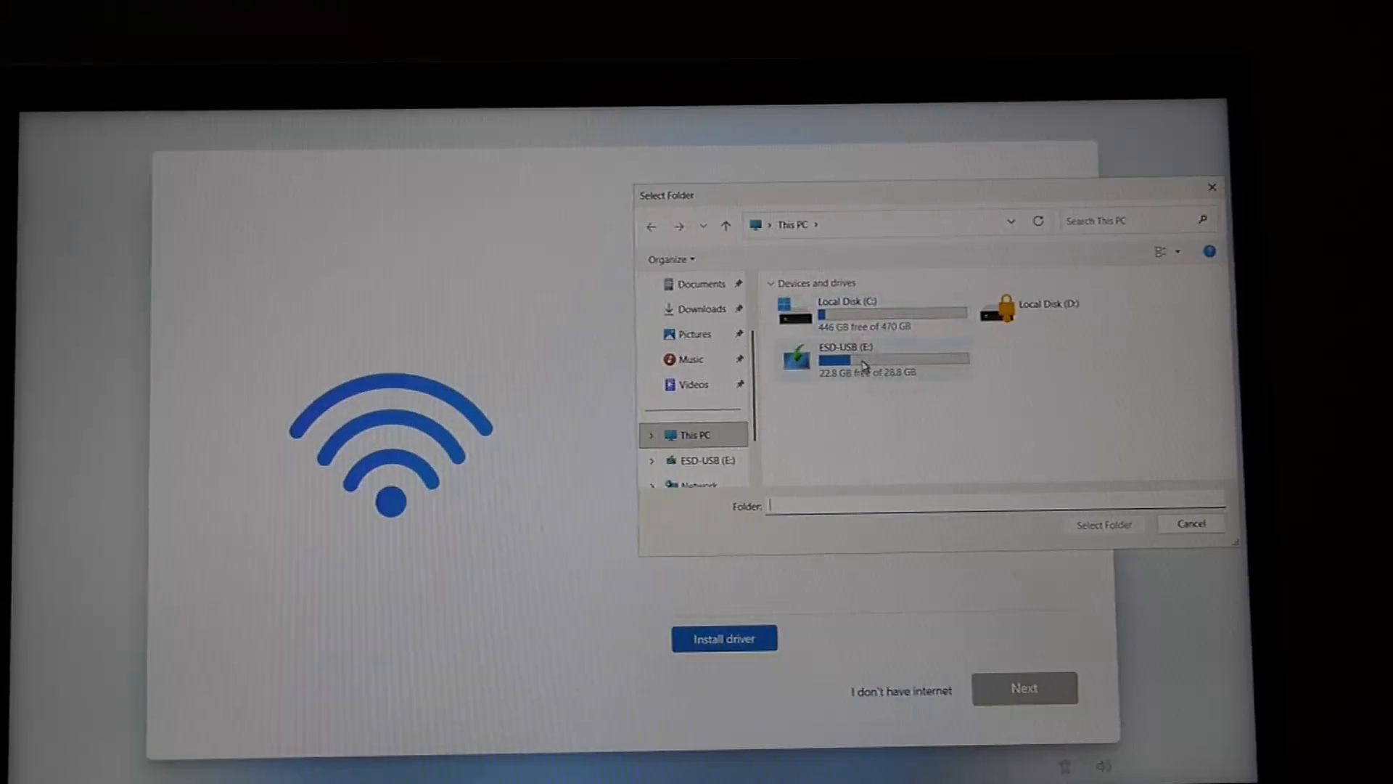
click(1047, 317)
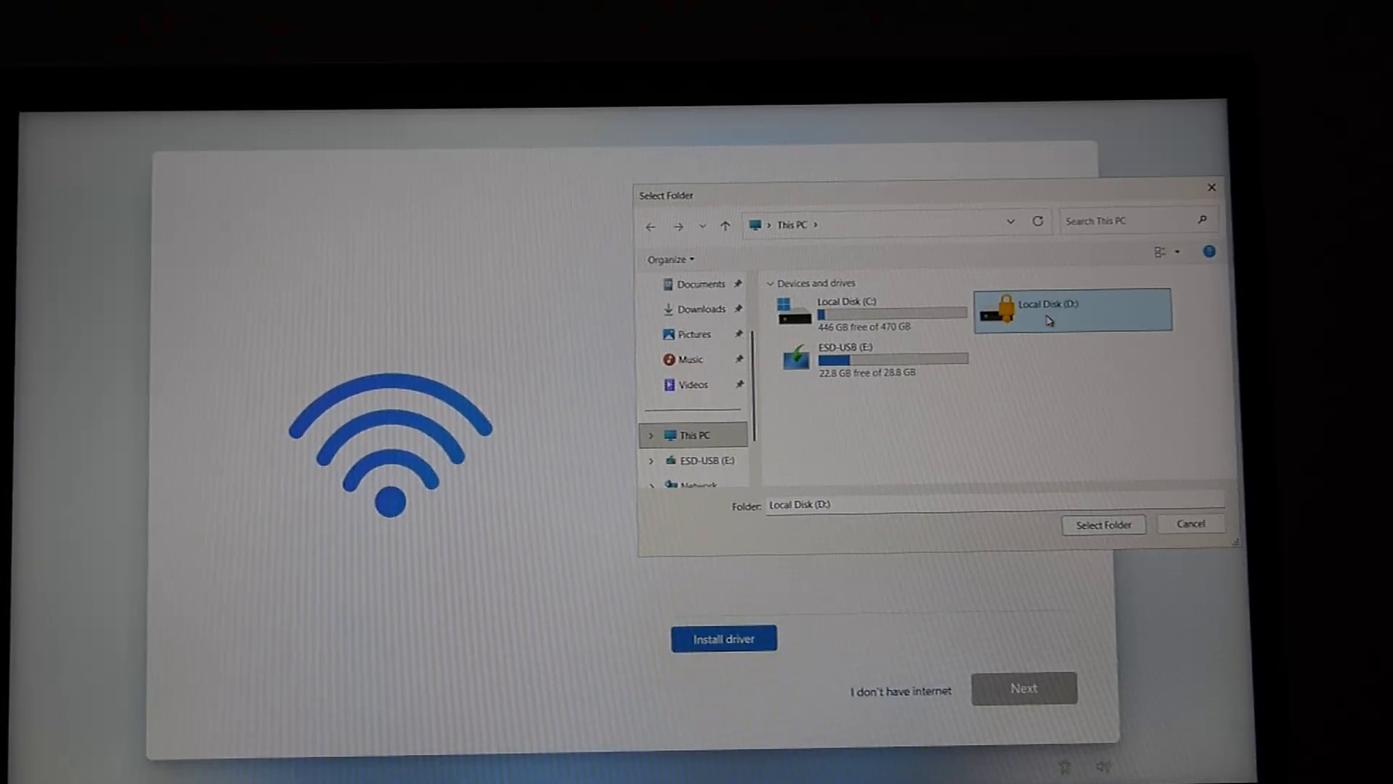
click(1104, 530)
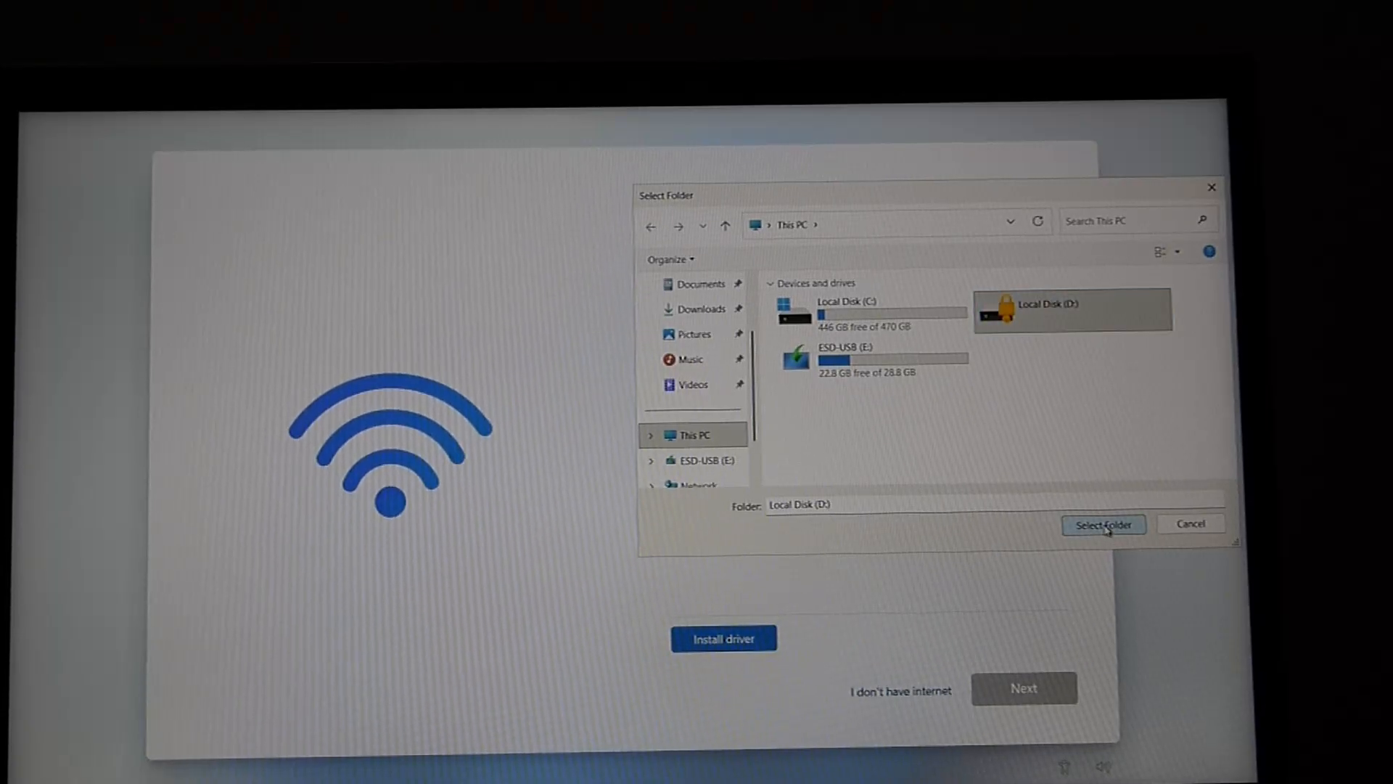
click(917, 693)
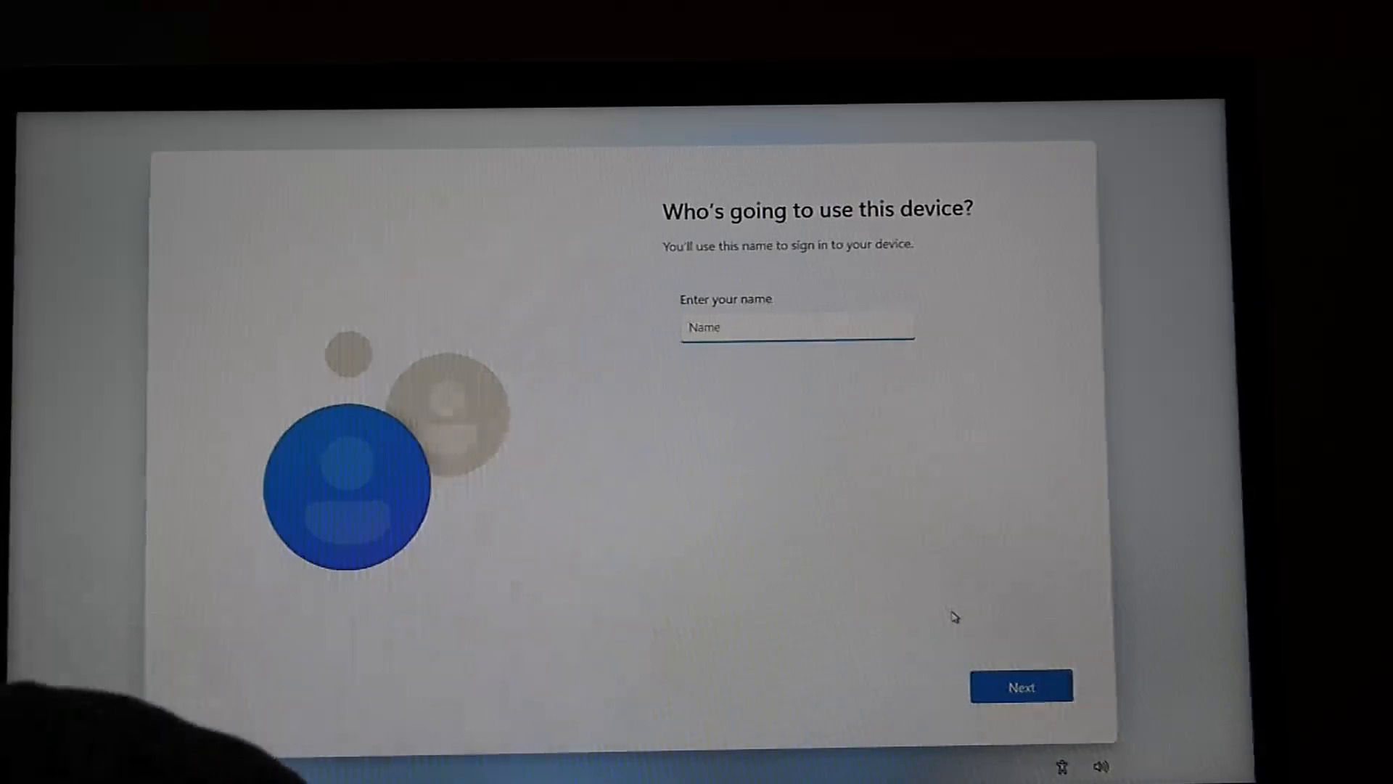
Step: Enter the local account's name, then type and confirm its password
text(Ni)
click(1050, 687)
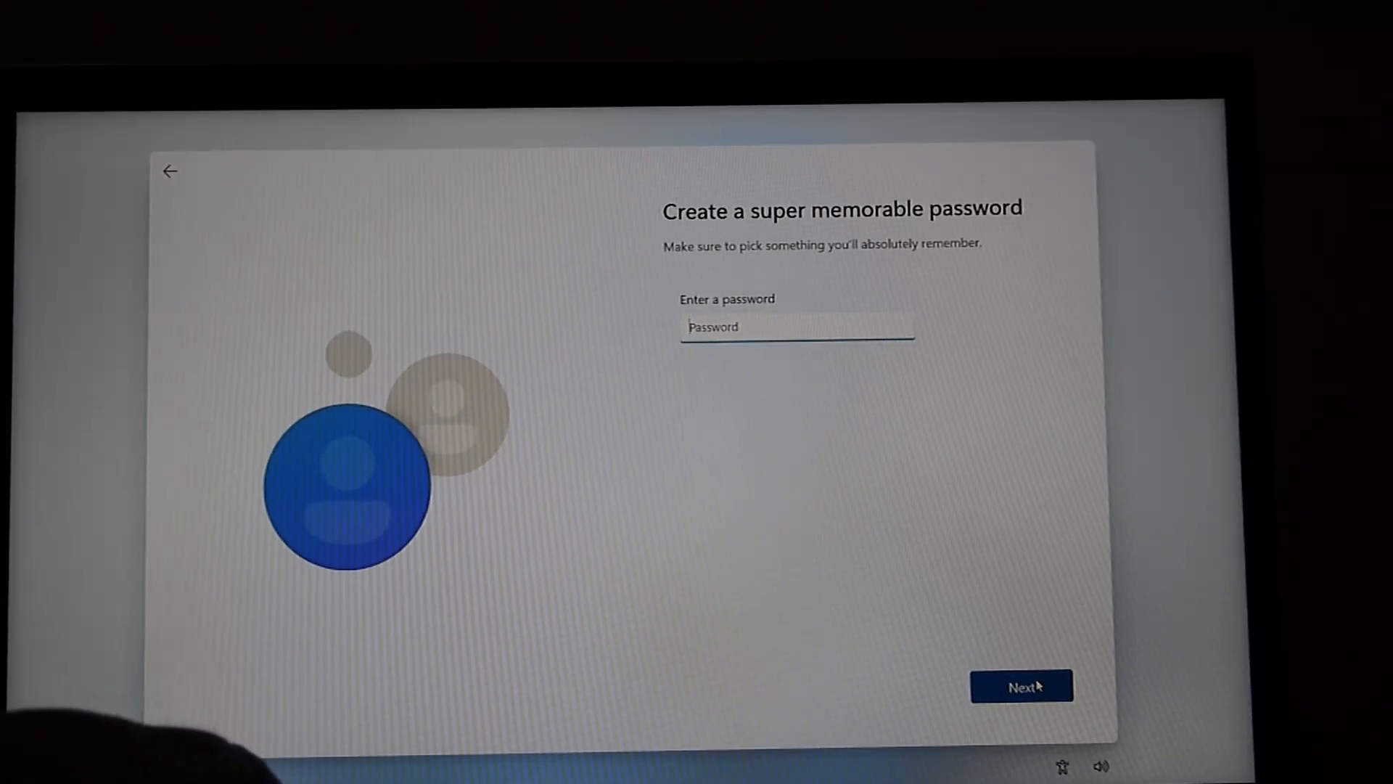
text(123)
click(1042, 689)
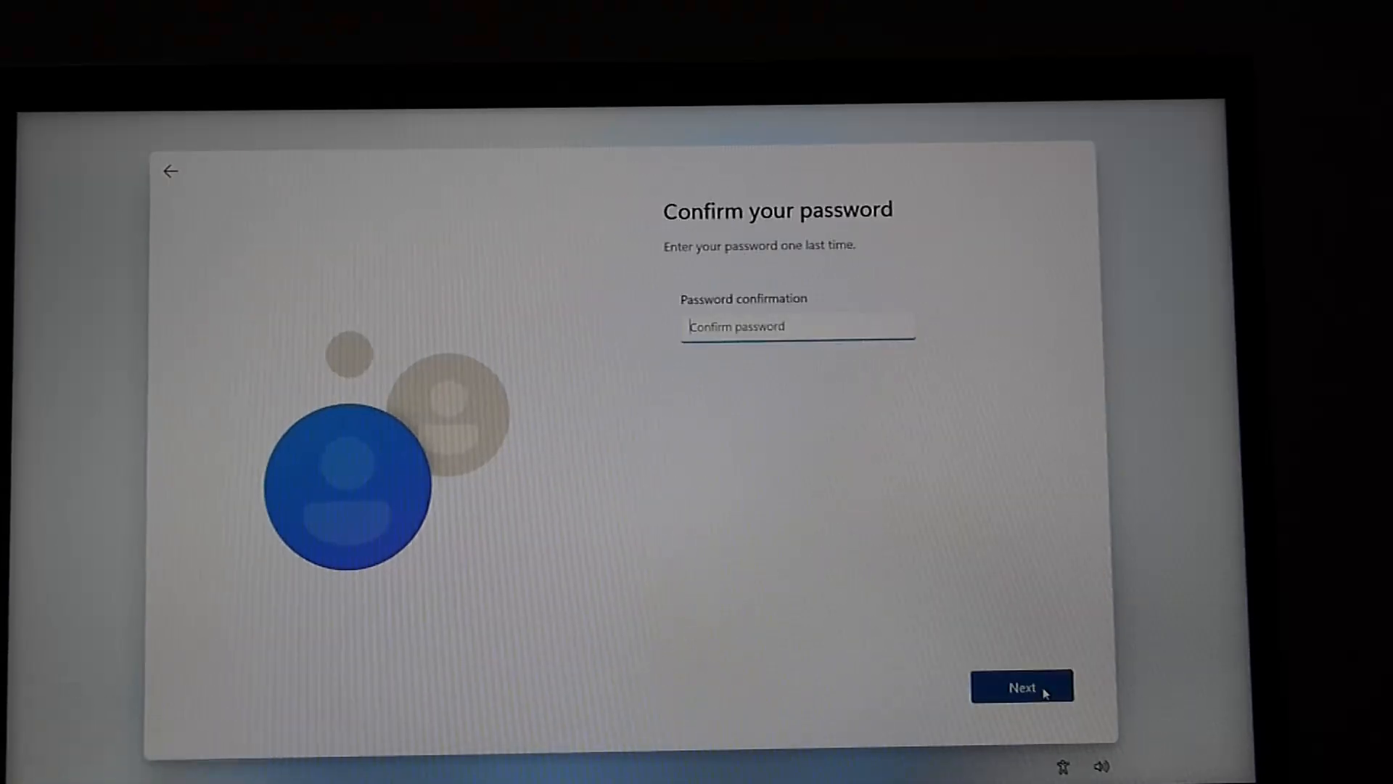
text(12)
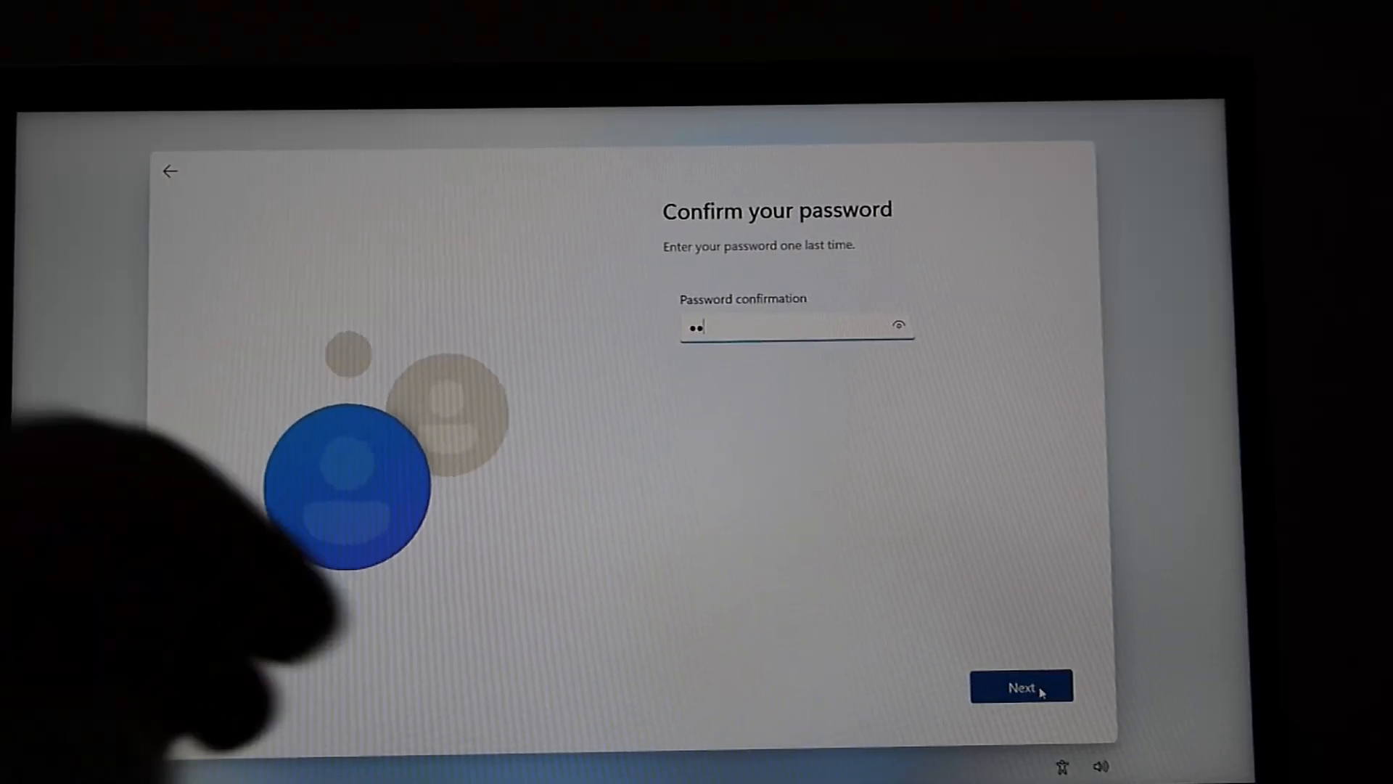
click(1042, 689)
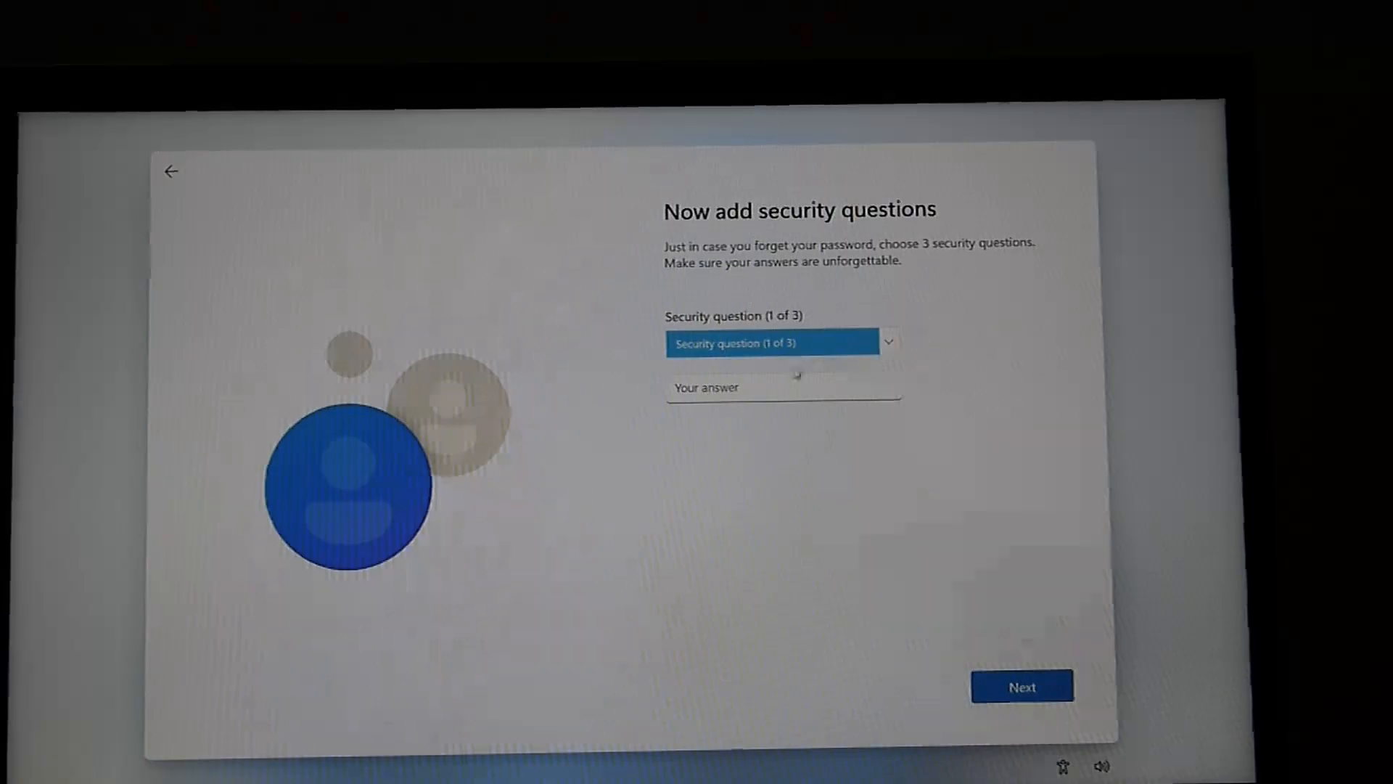